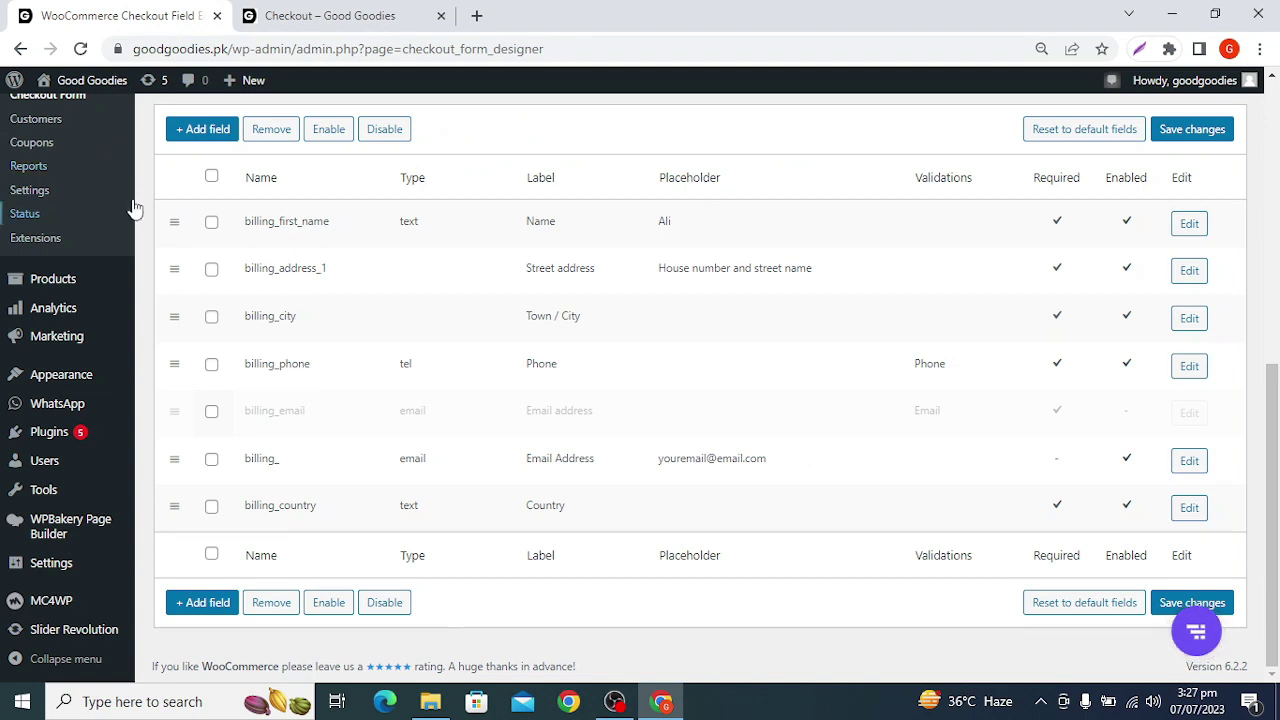
Examine the coupon prompt on the store's Checkout page and open the Shop page.
key(ctrl+Tab)
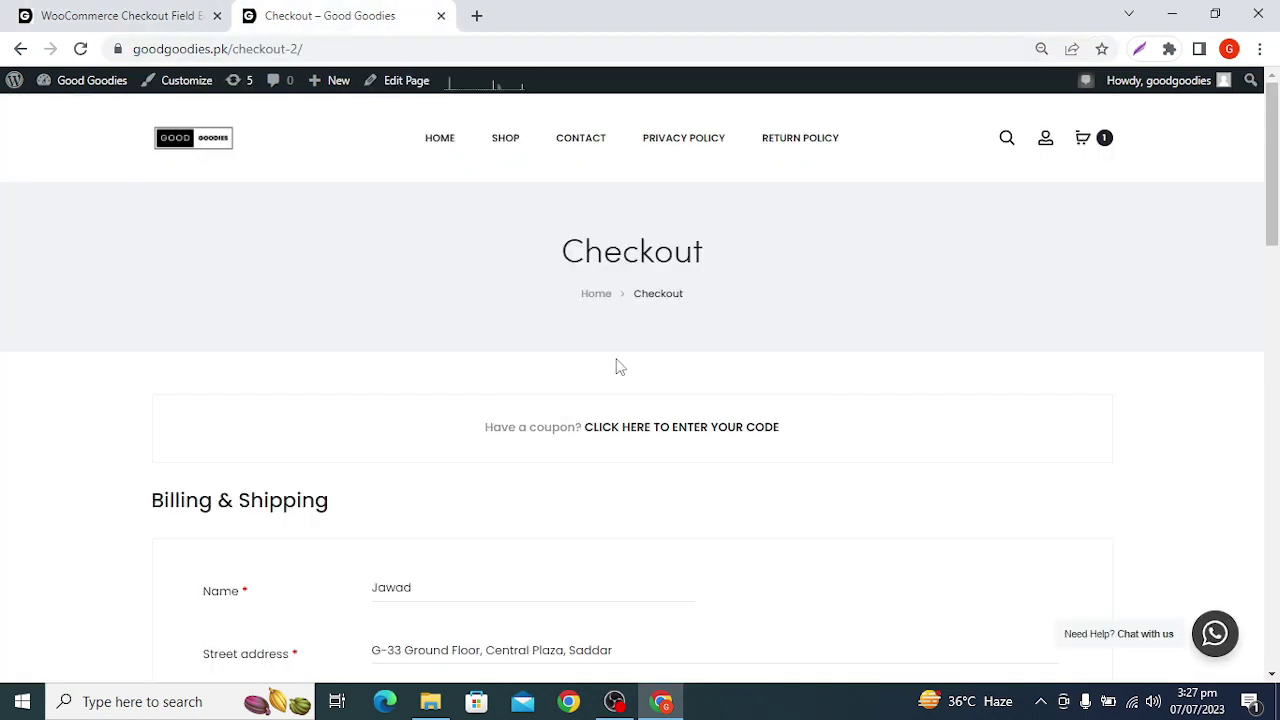
scroll(616, 360, down, 1)
drag(487, 332, 811, 350)
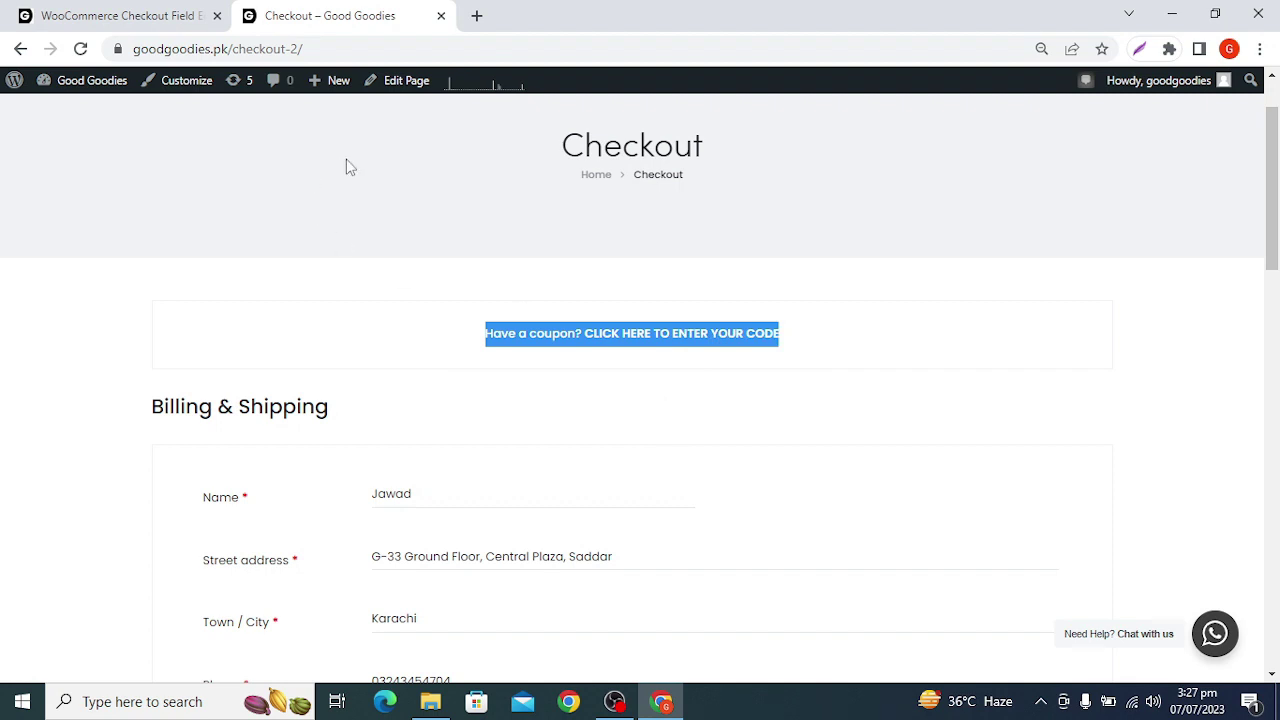
click(138, 15)
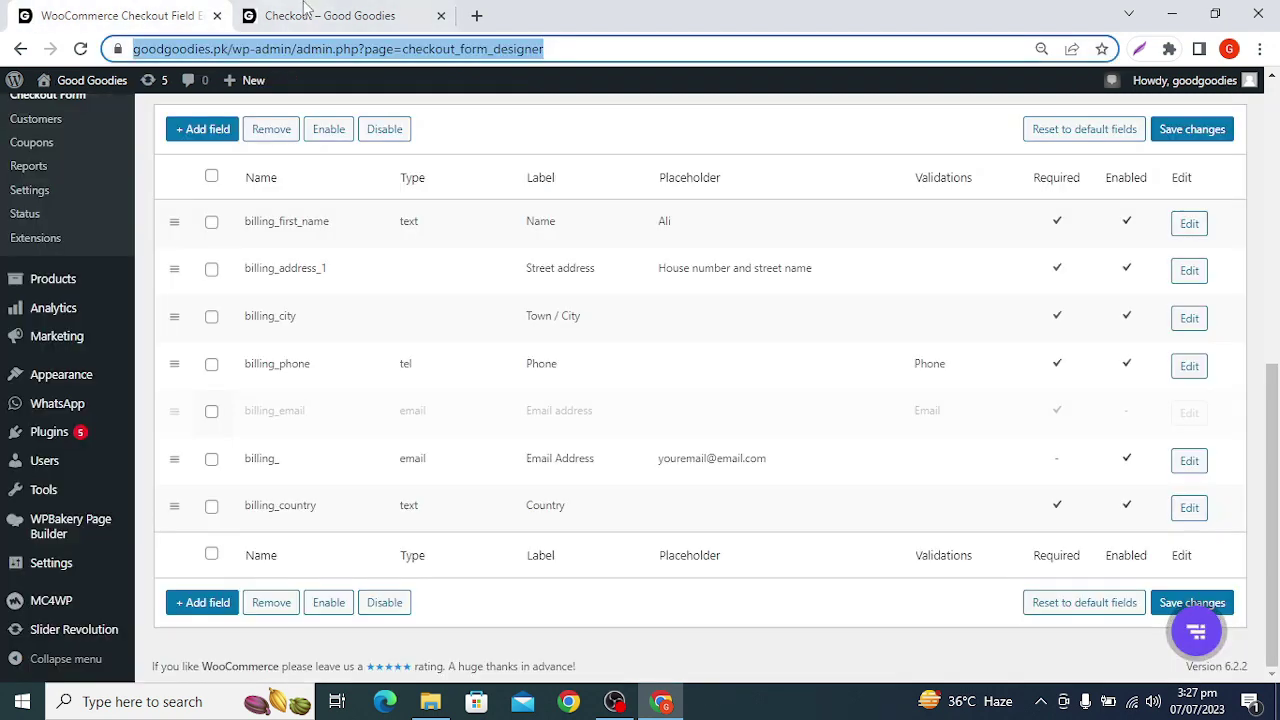
click(330, 15)
scroll(230, 233, down, 1)
scroll(230, 233, up, 2)
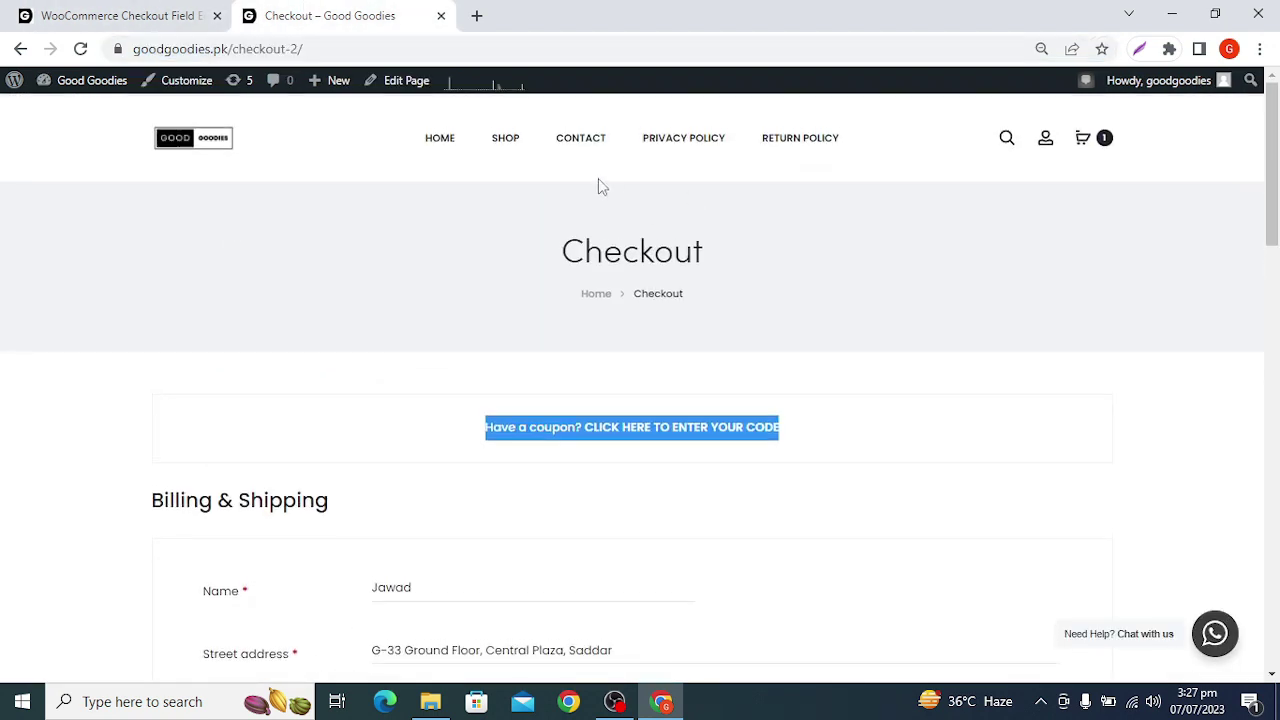
click(516, 153)
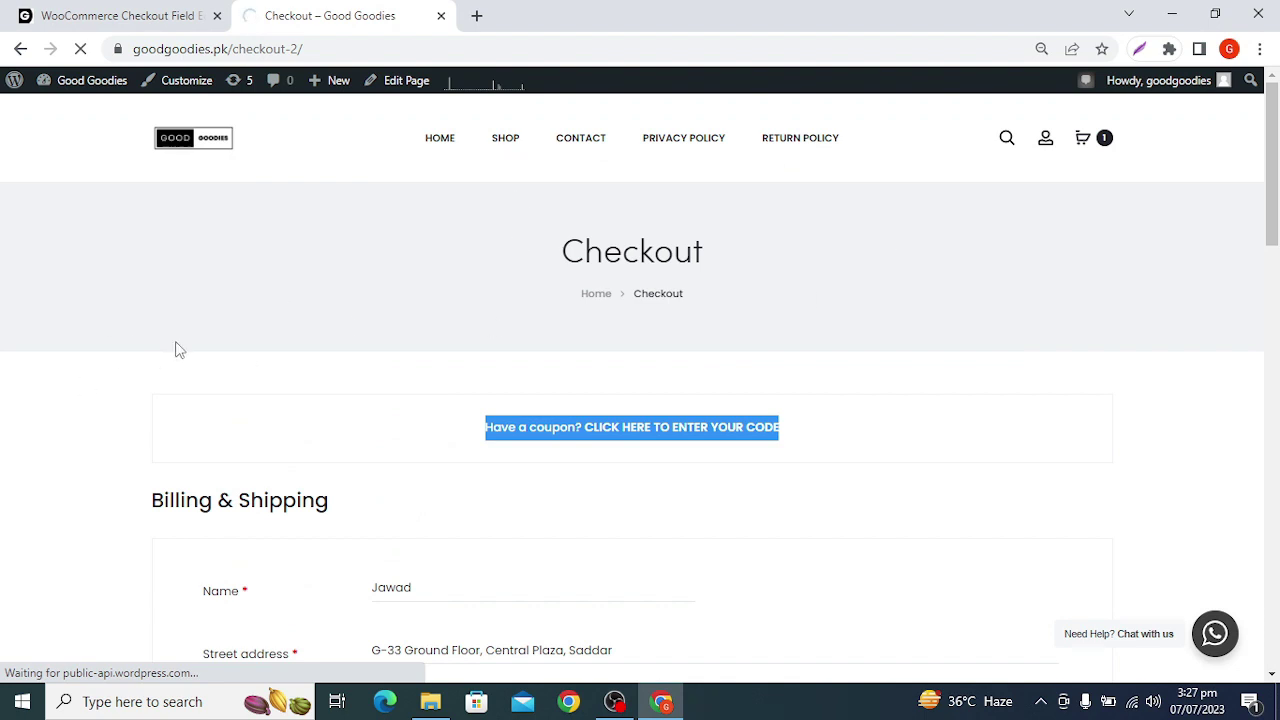
Return to the store's admin and open the WooCommerce Coupons page.
key(ctrl+Tab)
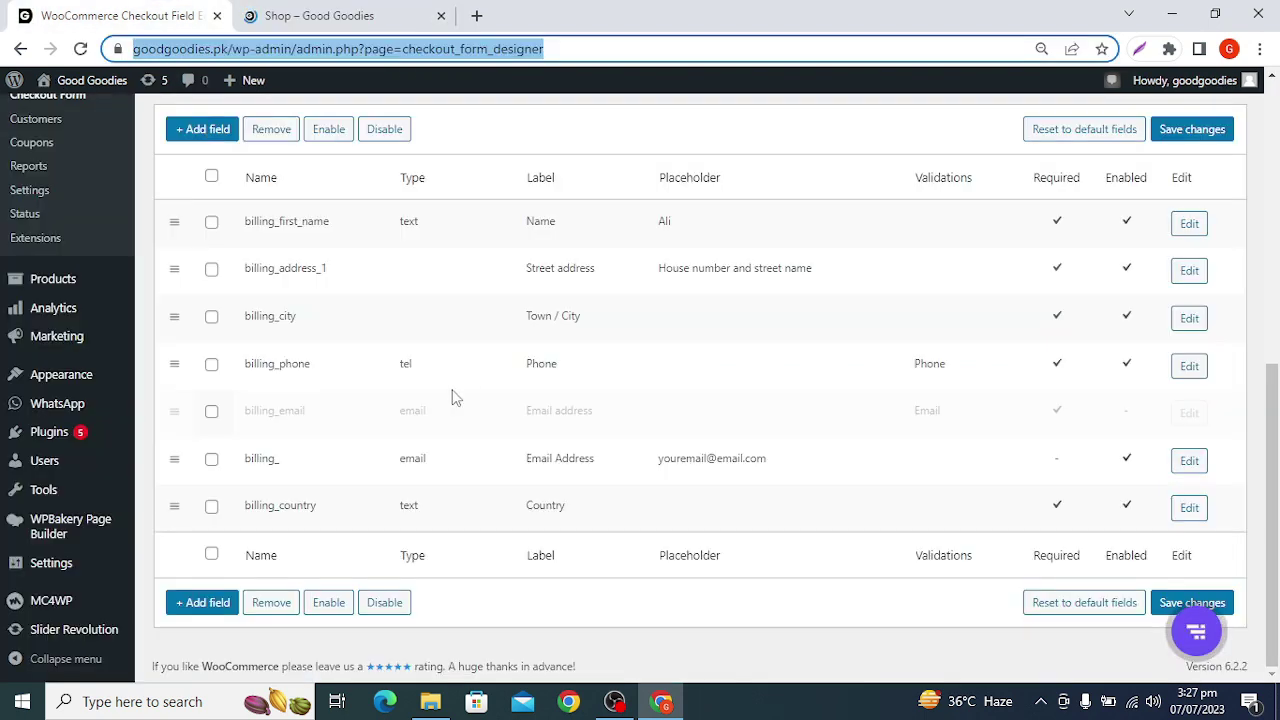
scroll(212, 320, up, 1)
scroll(212, 320, up, 2)
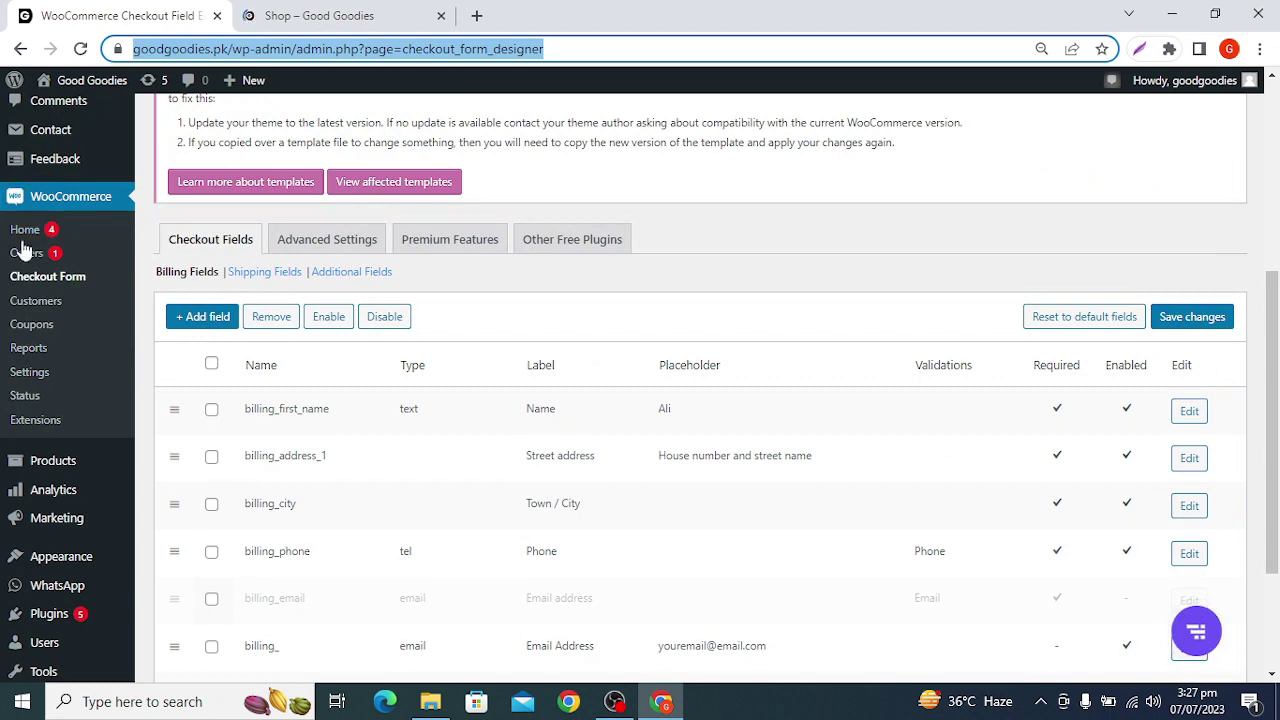
click(27, 326)
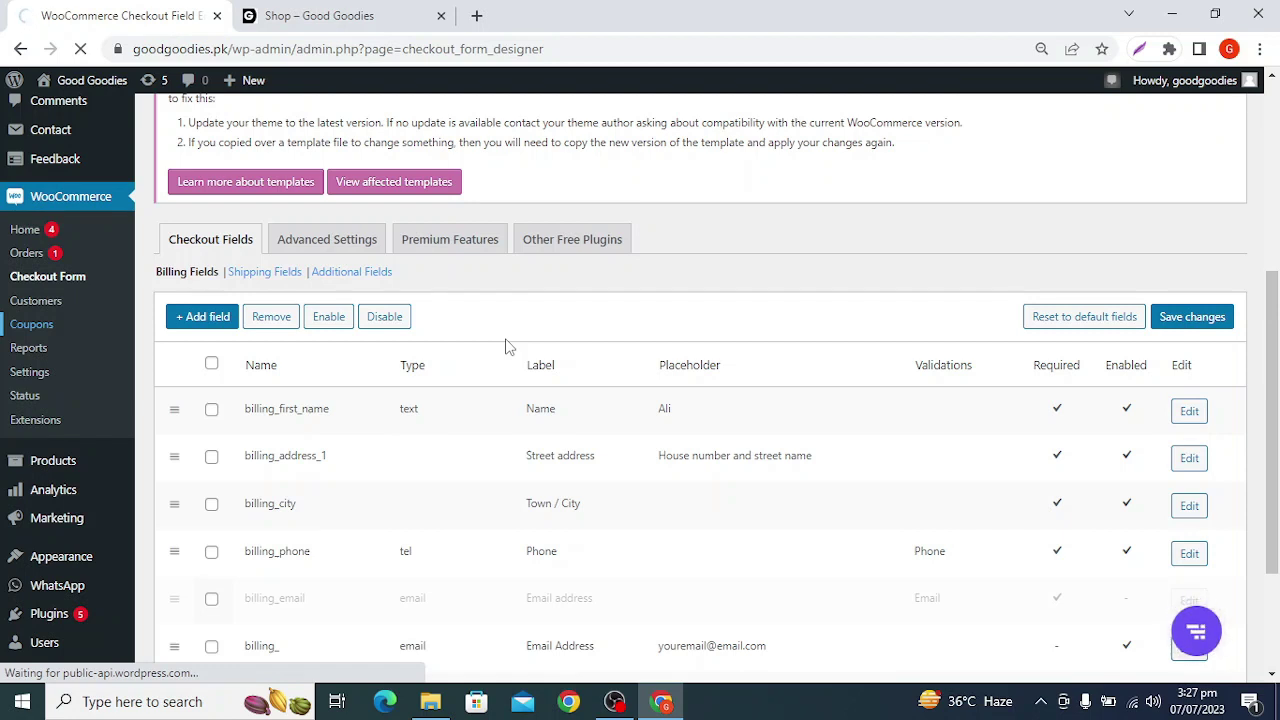
Look through the product listings on the store's Shop page.
key(ctrl+Tab)
scroll(473, 393, down, 4)
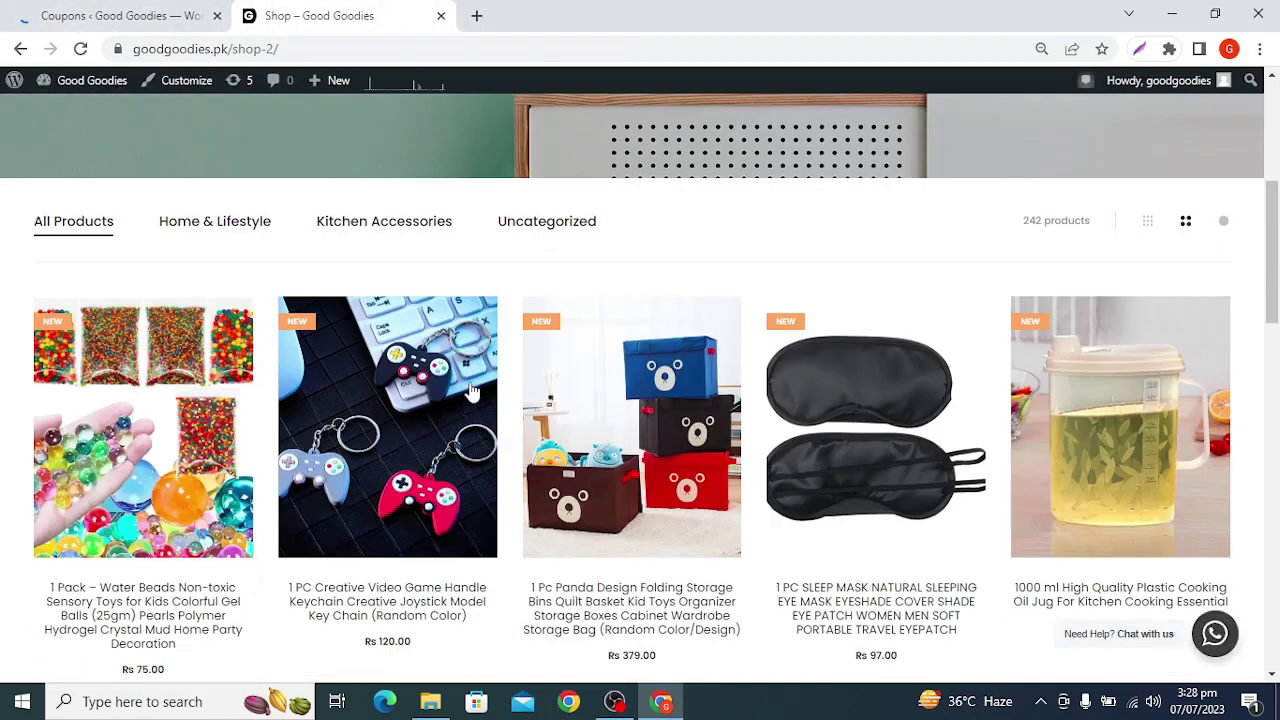
scroll(473, 393, down, 8)
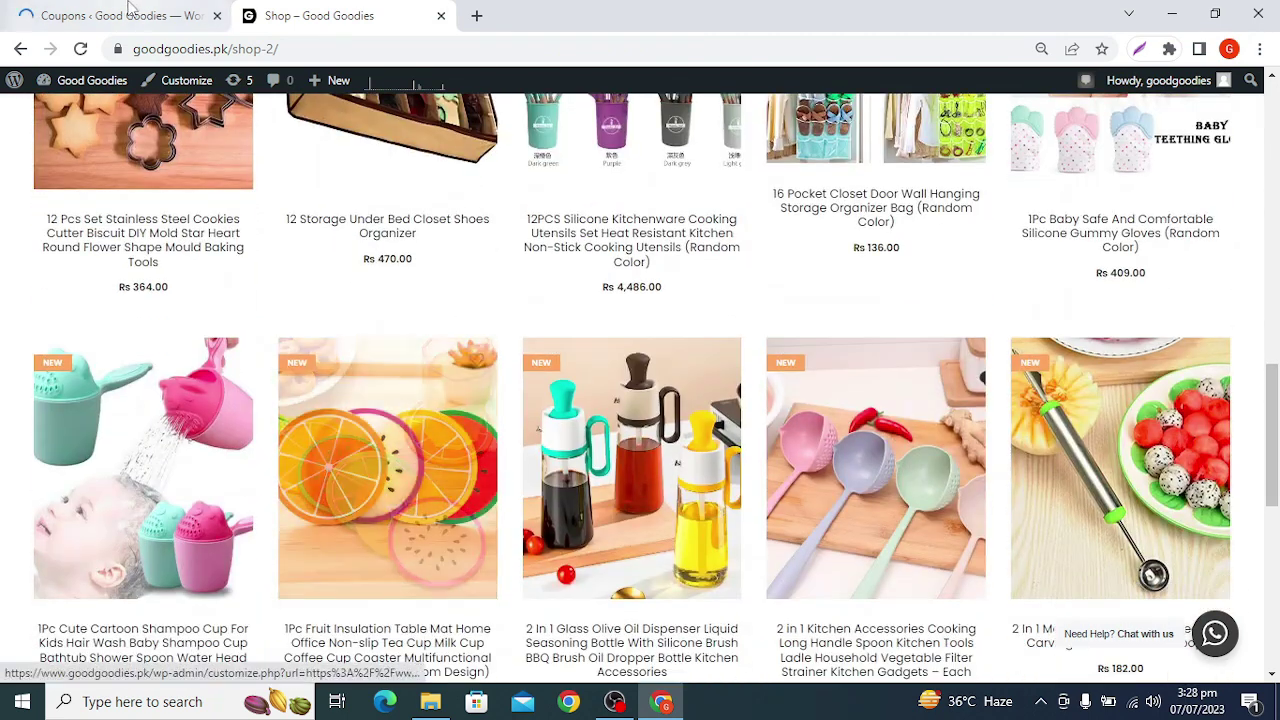
Open Coupons in the Marketing section of the admin and start creating the first coupon.
click(128, 10)
scroll(406, 368, down, 3)
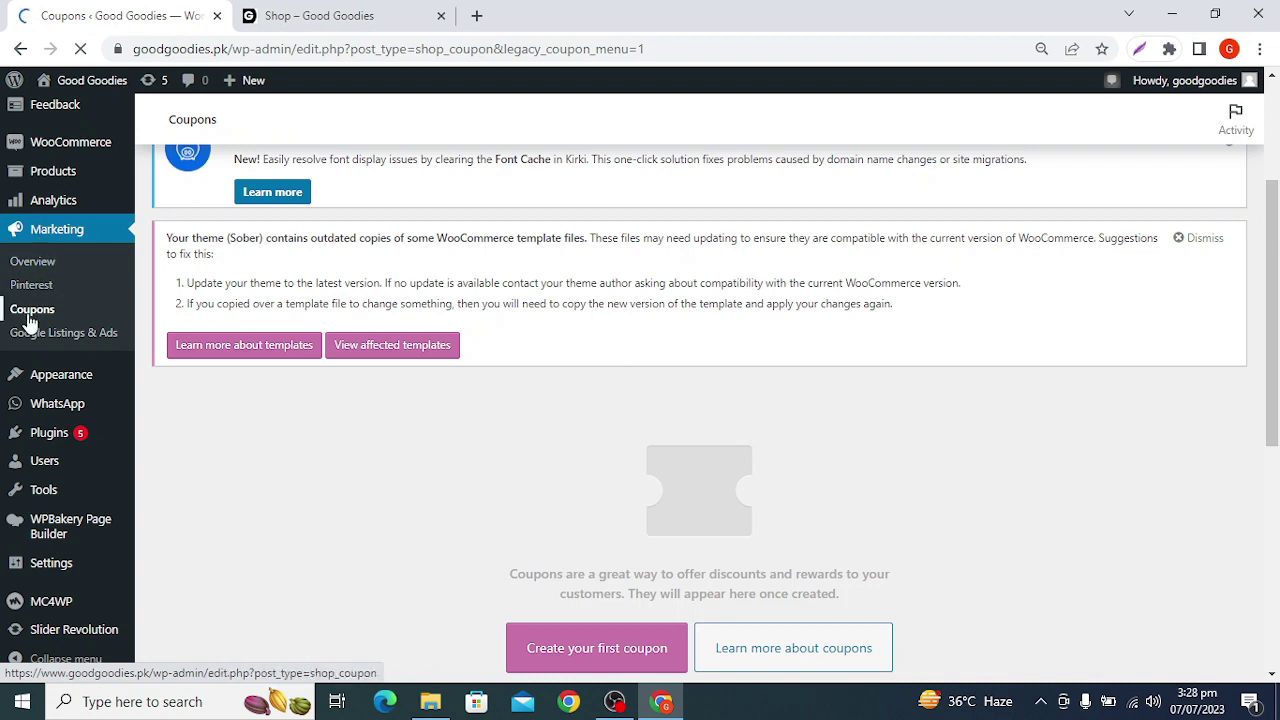
click(30, 309)
scroll(644, 424, down, 3)
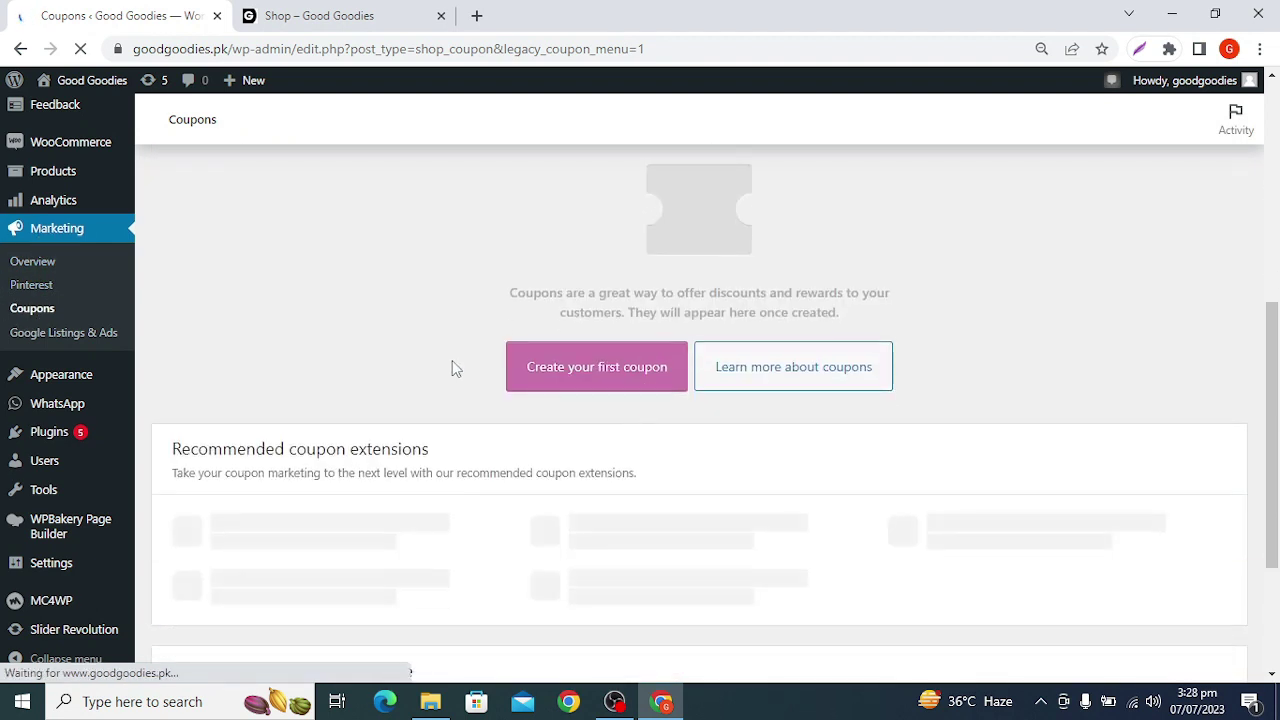
click(610, 368)
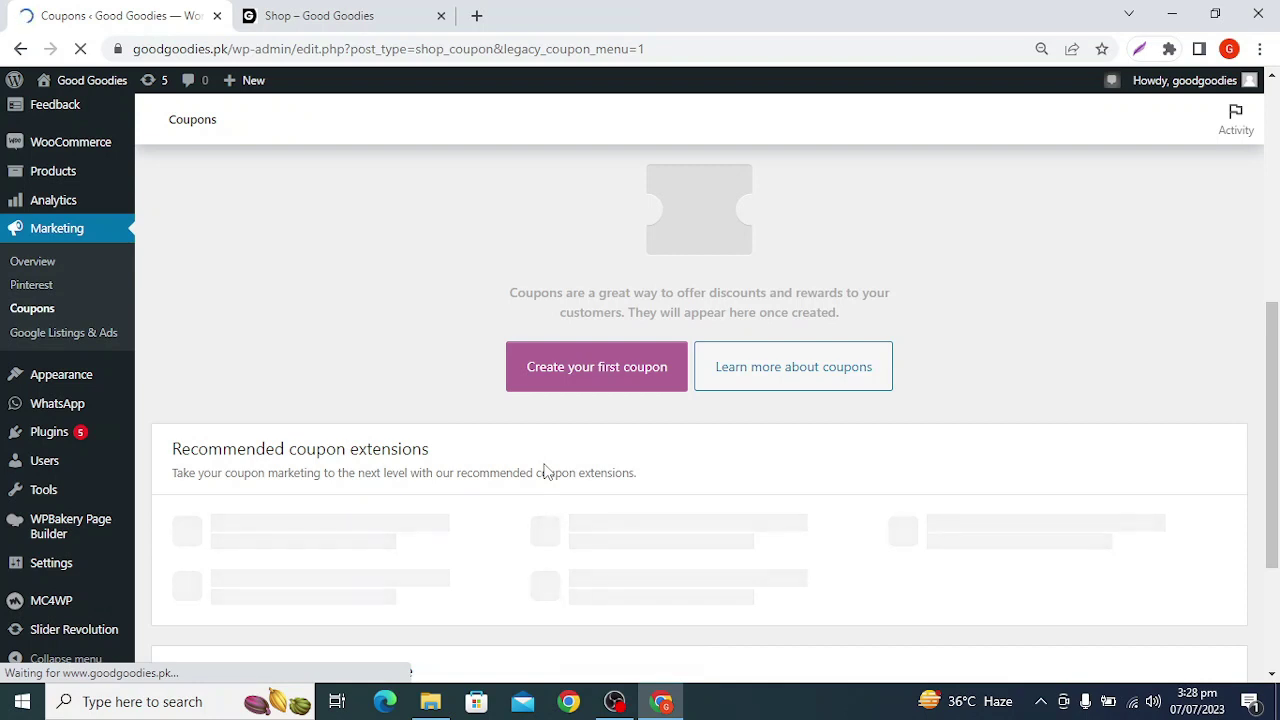
Examine the Coupons page, including its recommended coupon extensions and knowledge base sections.
scroll(544, 464, up, 5)
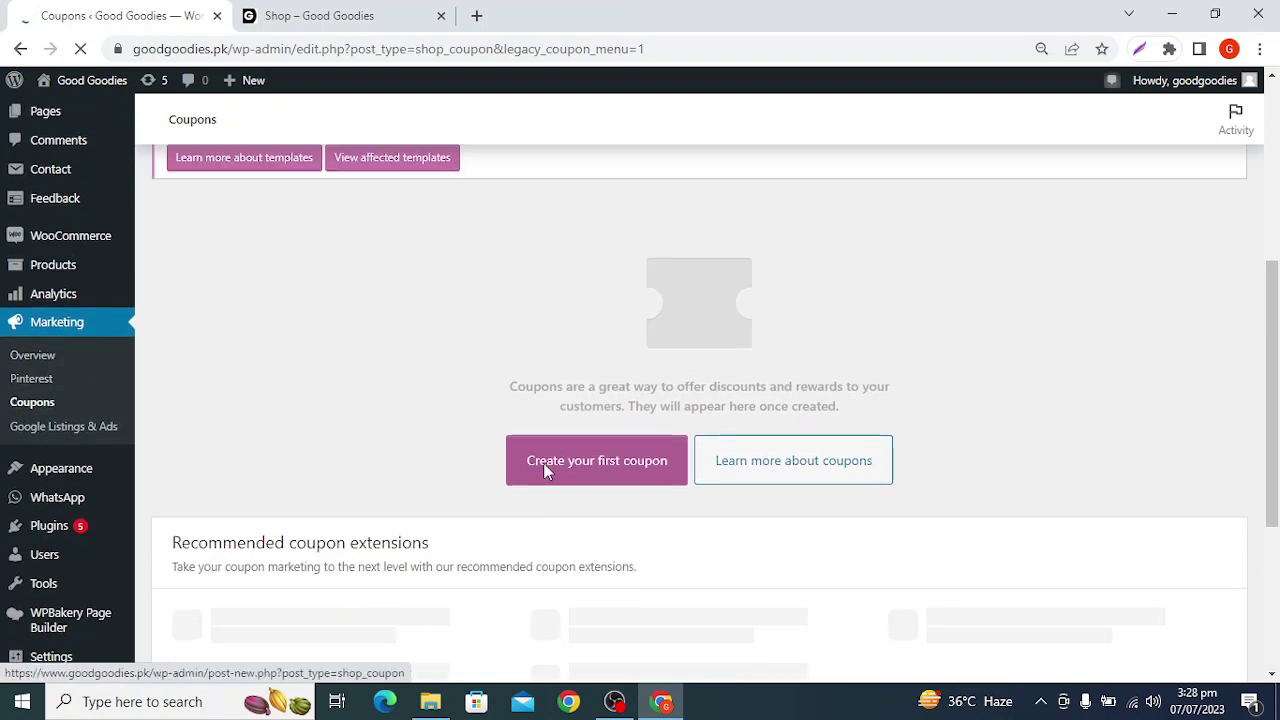
scroll(544, 472, up, 2)
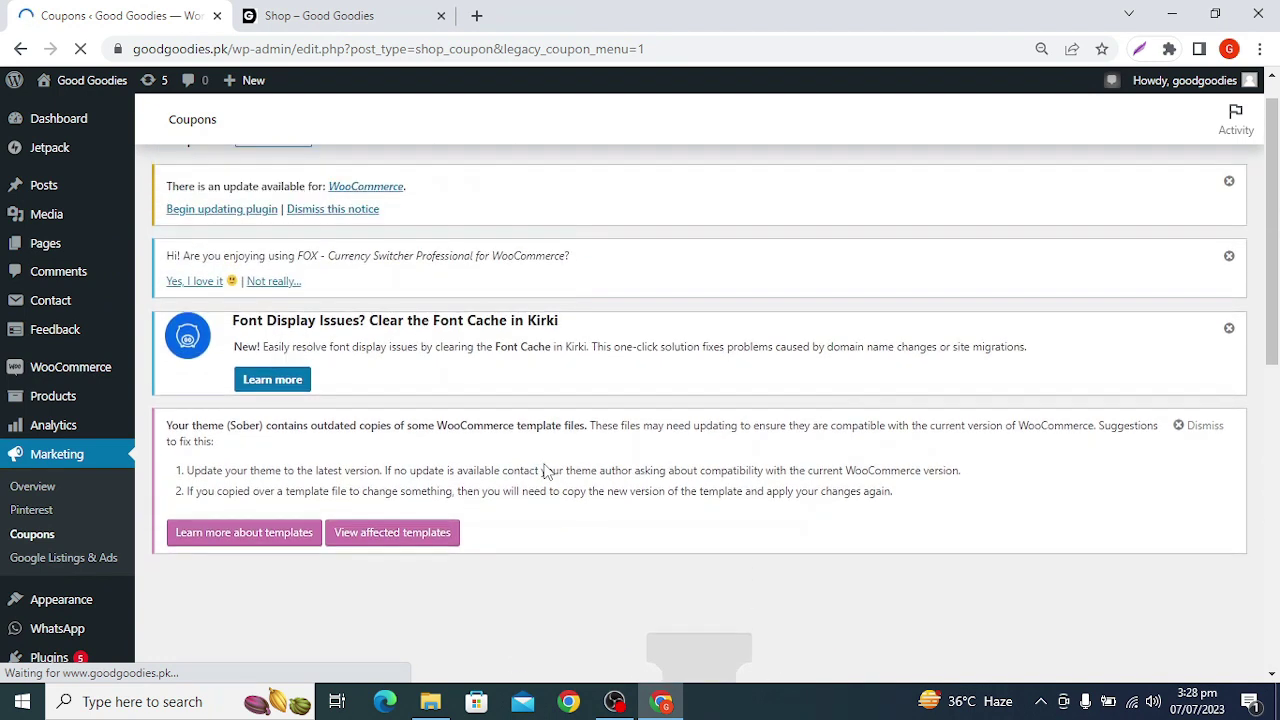
scroll(544, 470, down, 4)
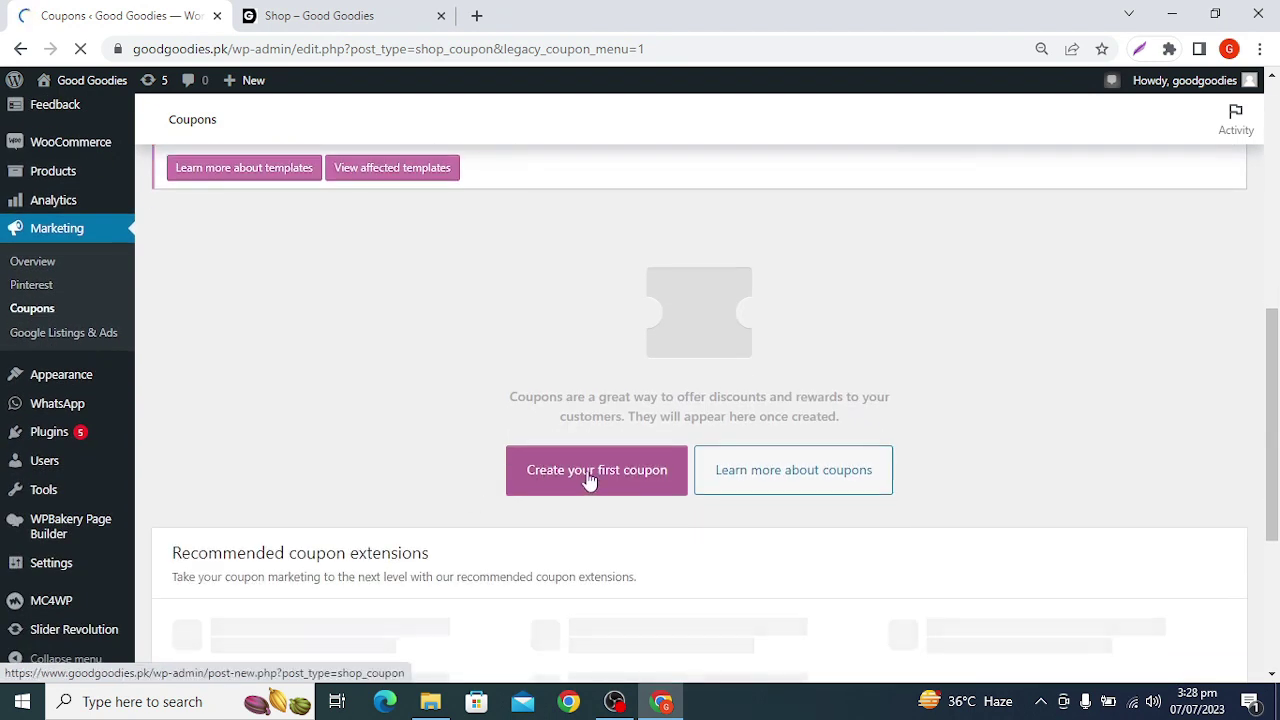
scroll(590, 481, down, 3)
scroll(586, 477, up, 2)
scroll(588, 445, down, 2)
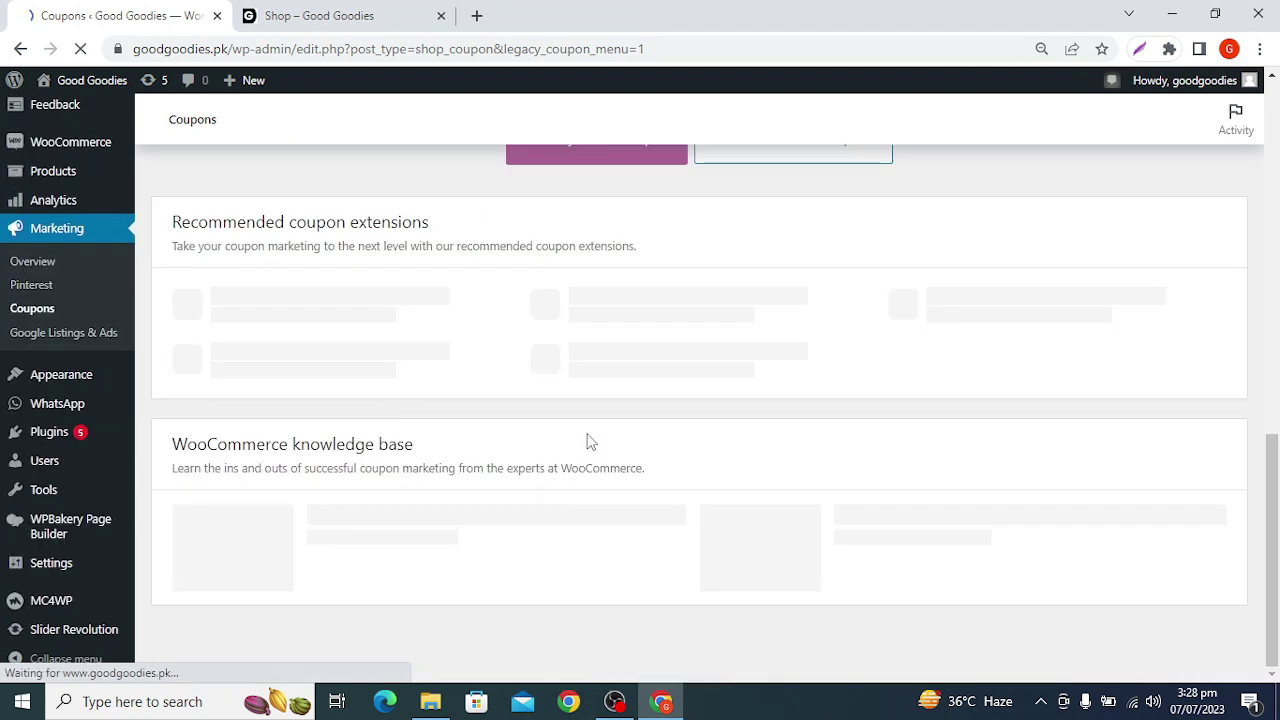
scroll(588, 441, up, 3)
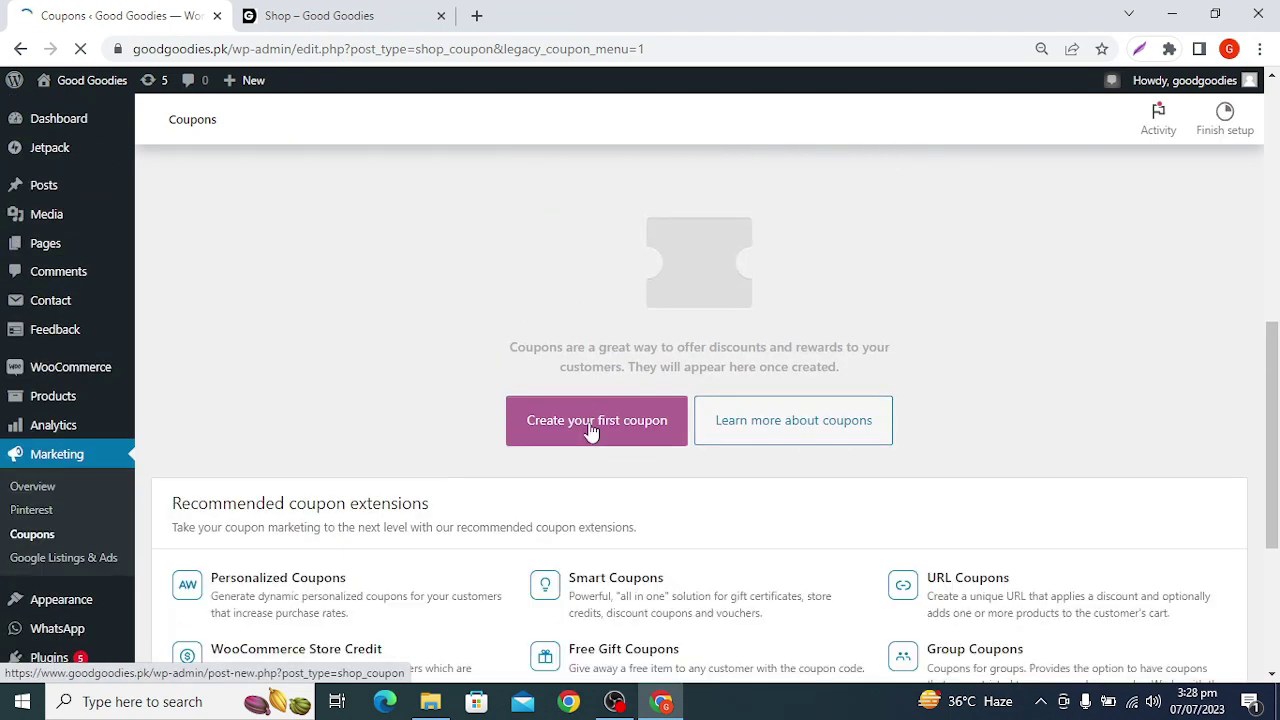
scroll(371, 463, down, 3)
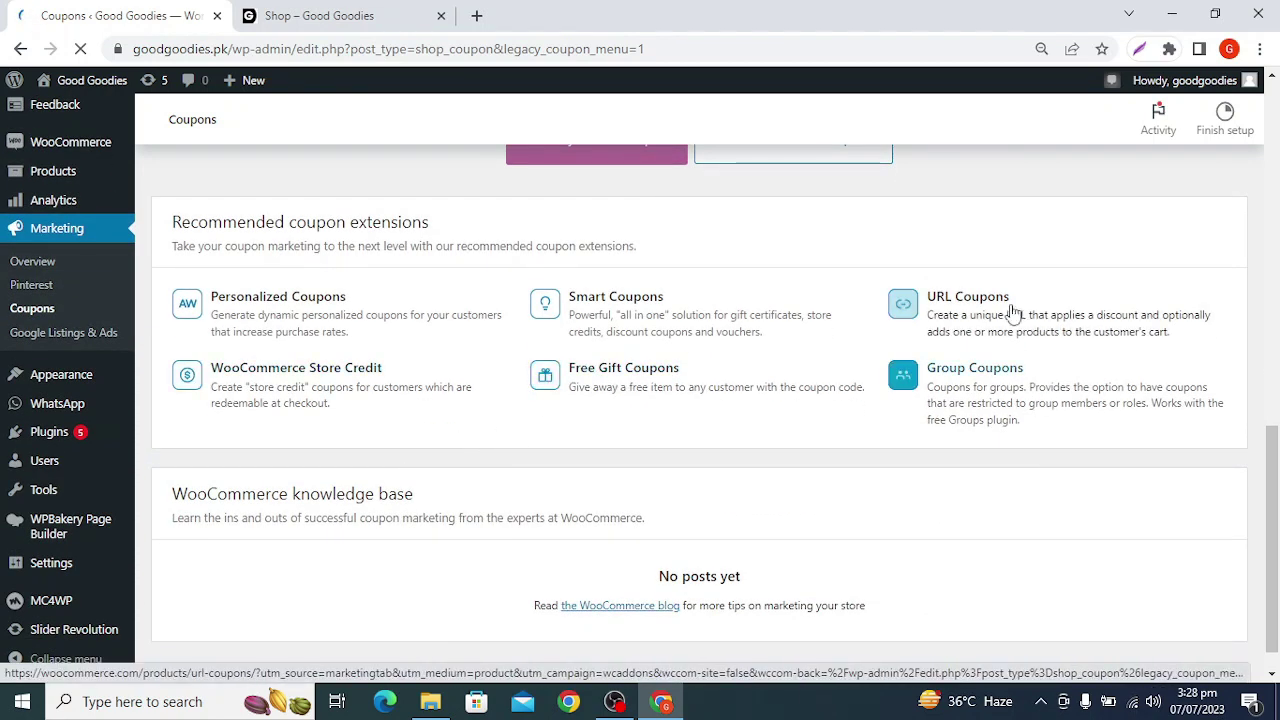
scroll(819, 538, up, 3)
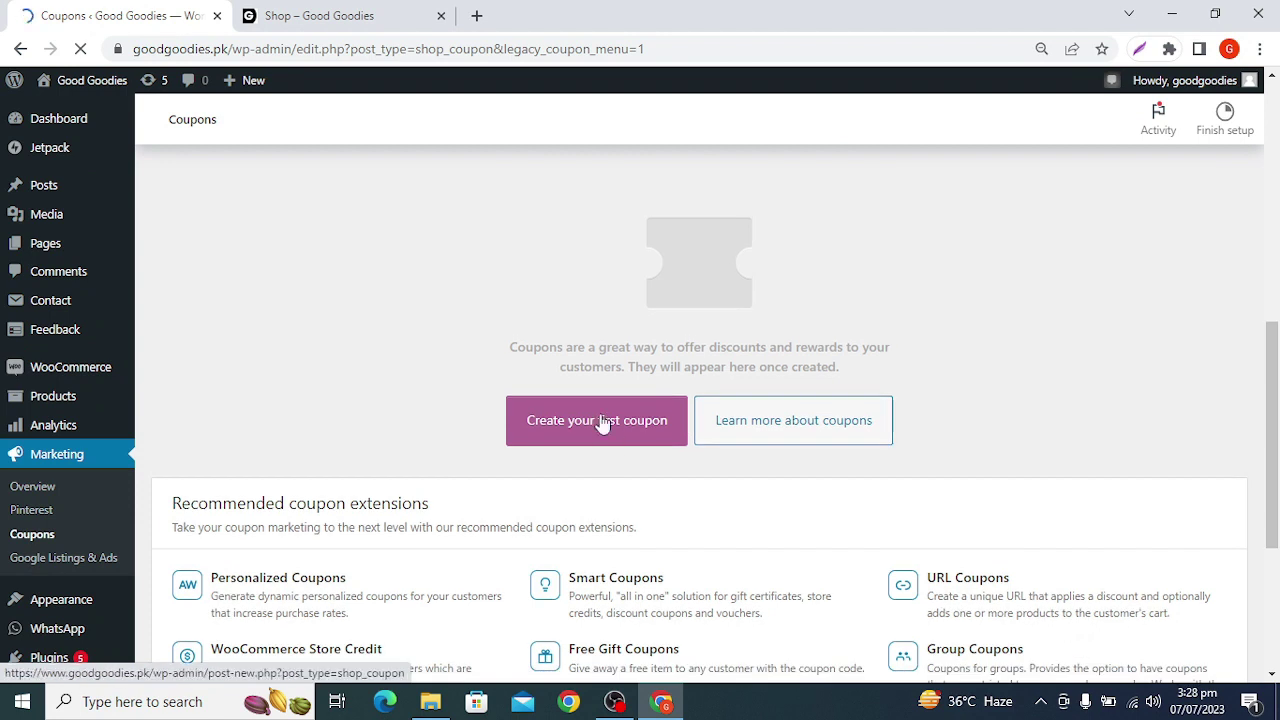
scroll(448, 273, down, 2)
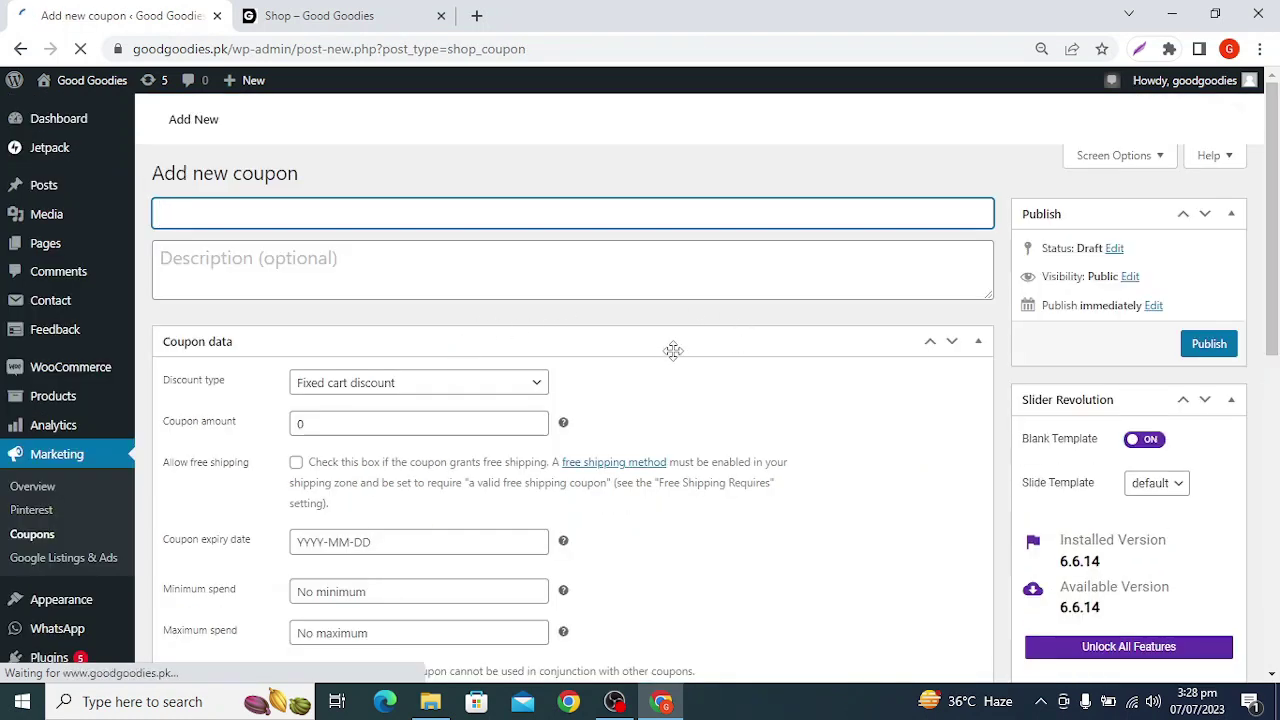
scroll(571, 314, down, 2)
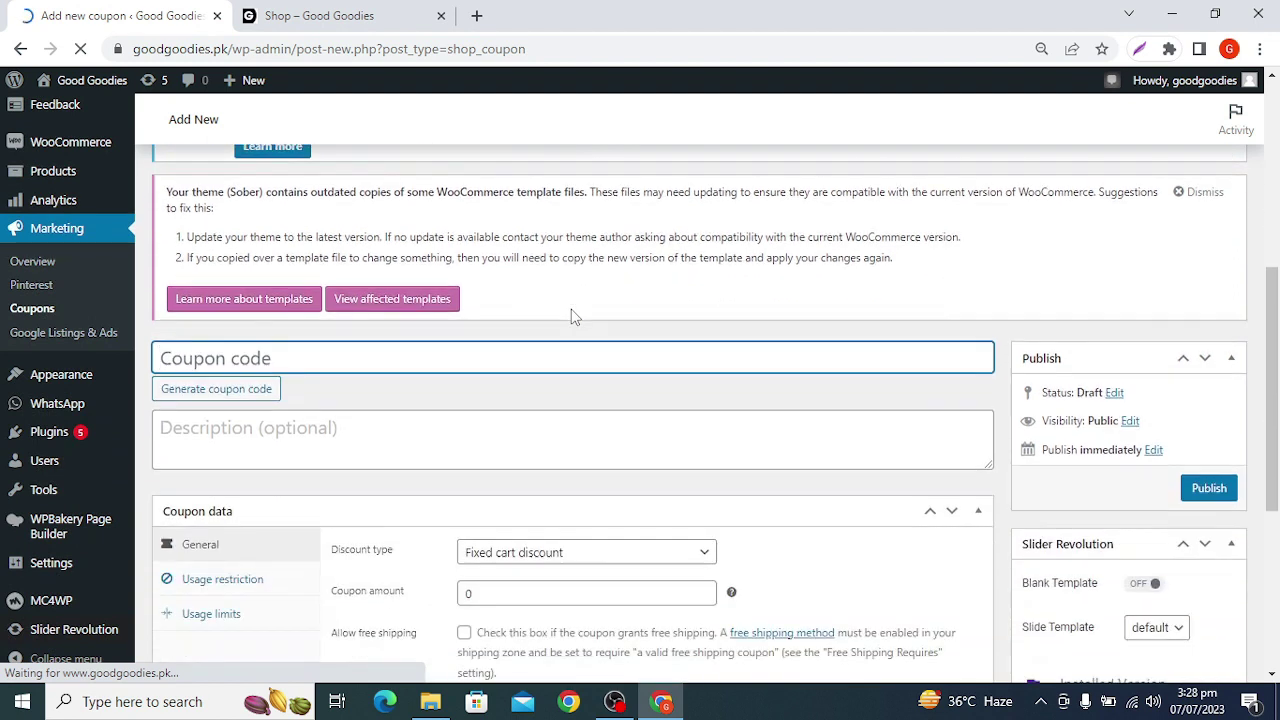
scroll(571, 314, down, 2)
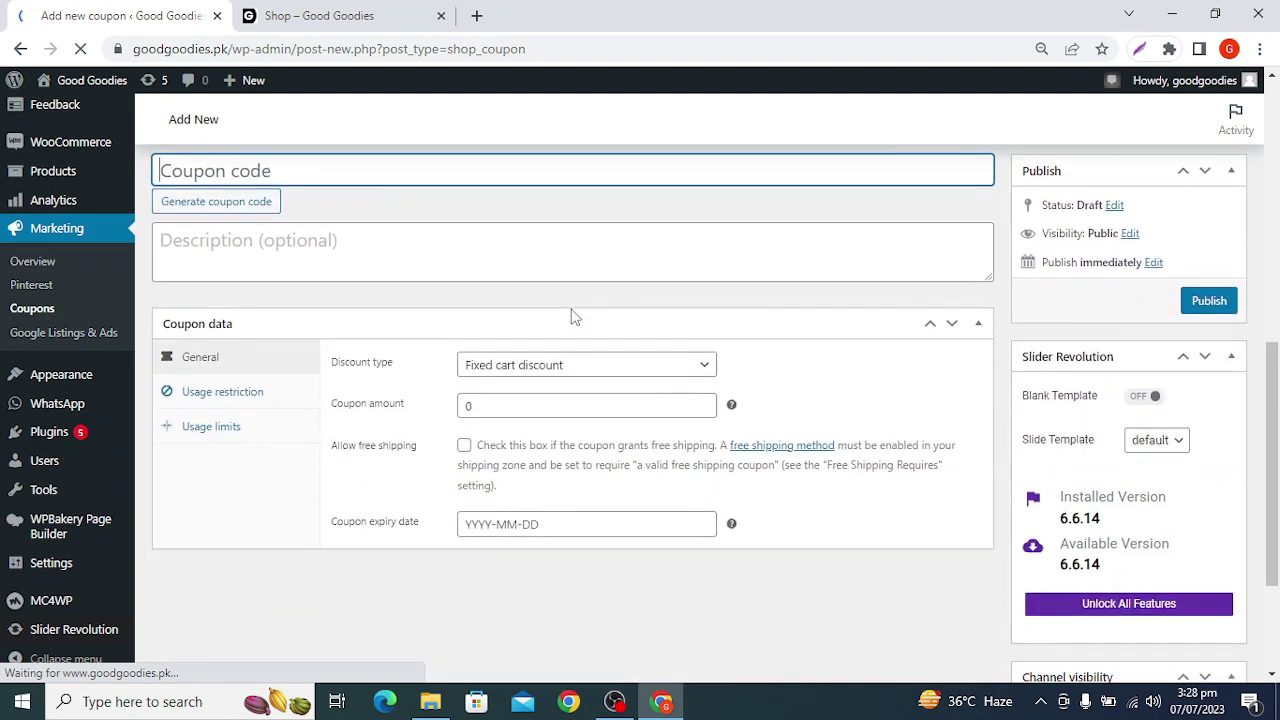
scroll(479, 278, up, 1)
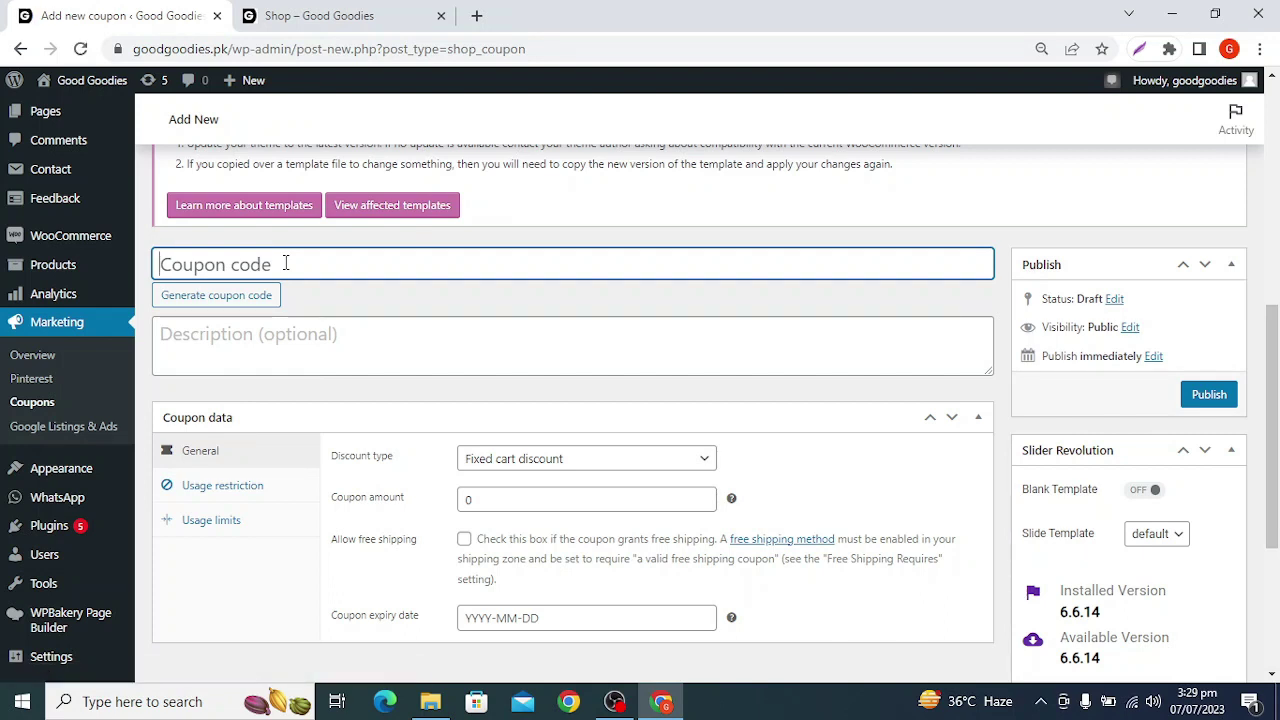
text(Azad)
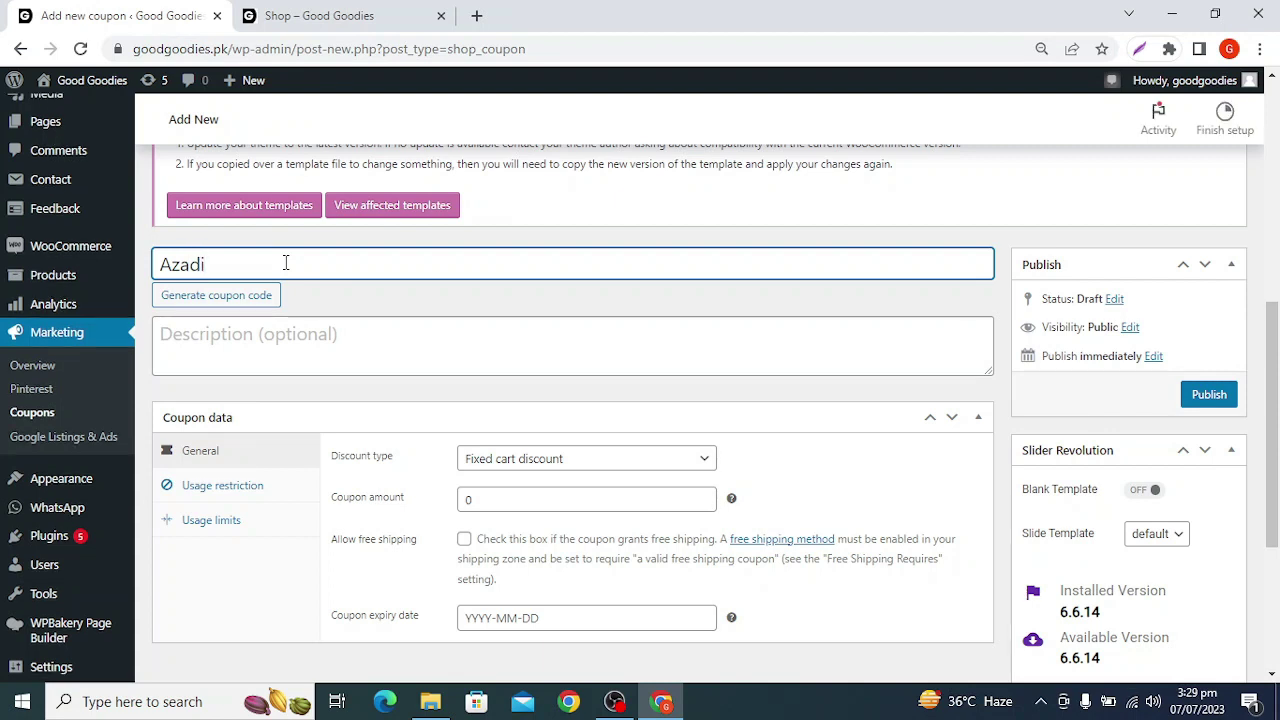
text(iGoodies)
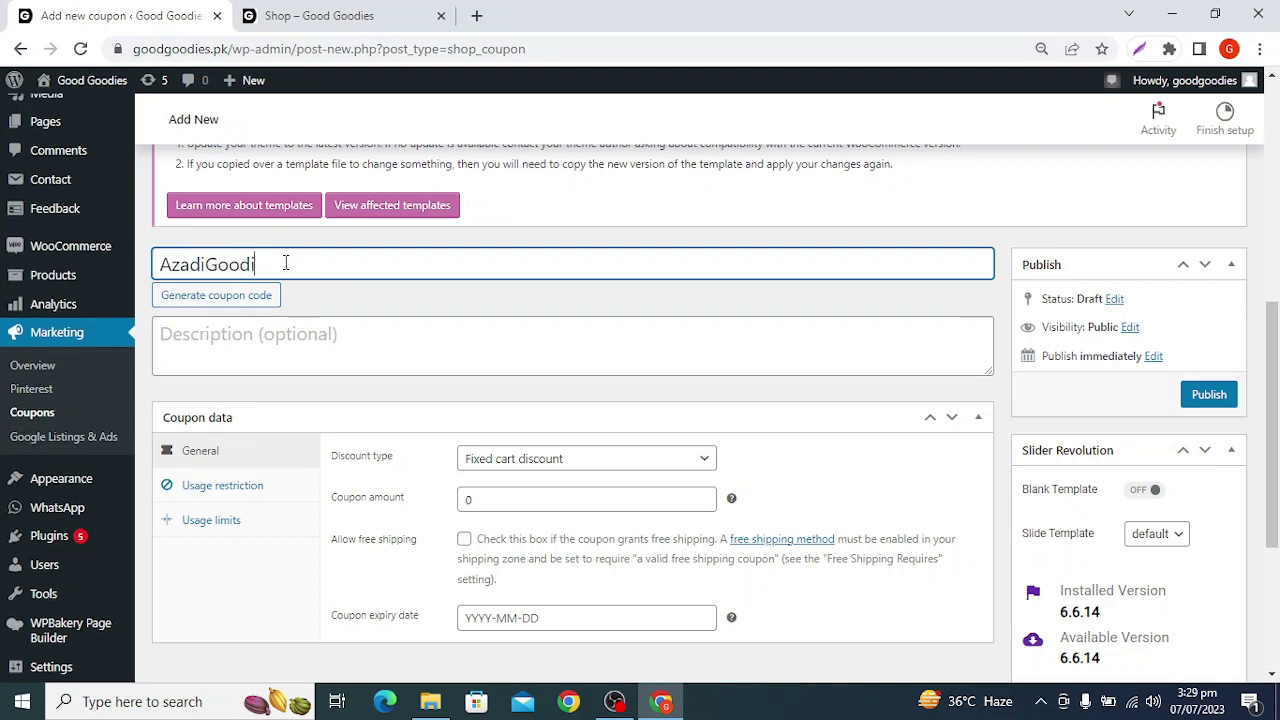
key(BackSpace)
key(BackSpace)
key(BackSpace)
key(BackSpace)
key(BackSpace)
key(BackSpace)
key(BackSpace)
key(BackSpace)
key(BackSpace)
key(BackSpace)
key(BackSpace)
key(BackSpace)
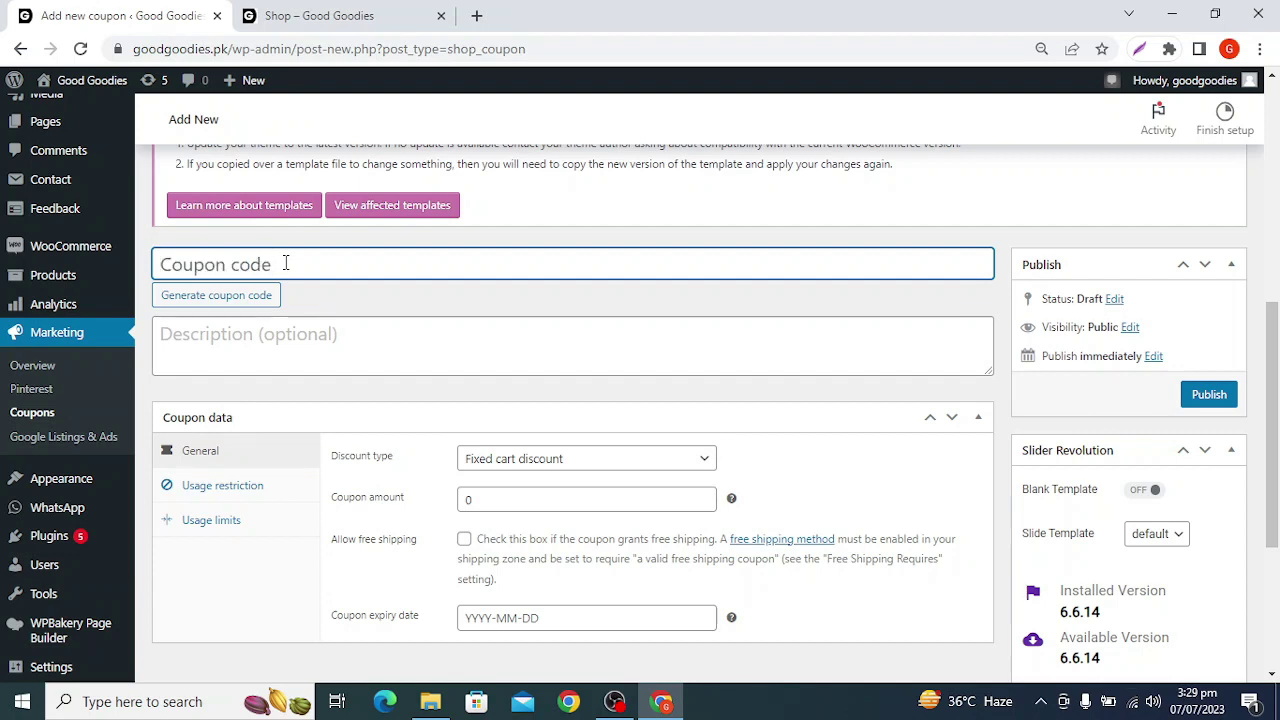
Enter AZADIGOODIES as the code of the new coupon.
text(AZADIGOODIES)
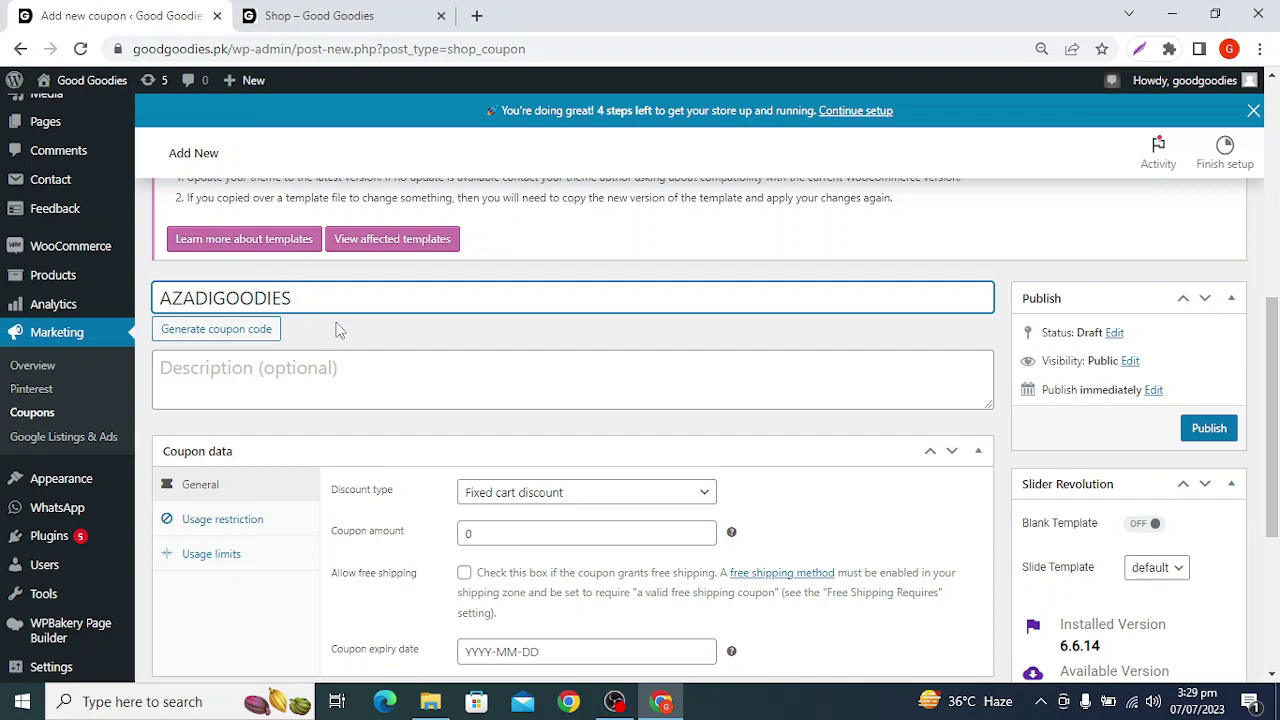
key(ctrl+a)
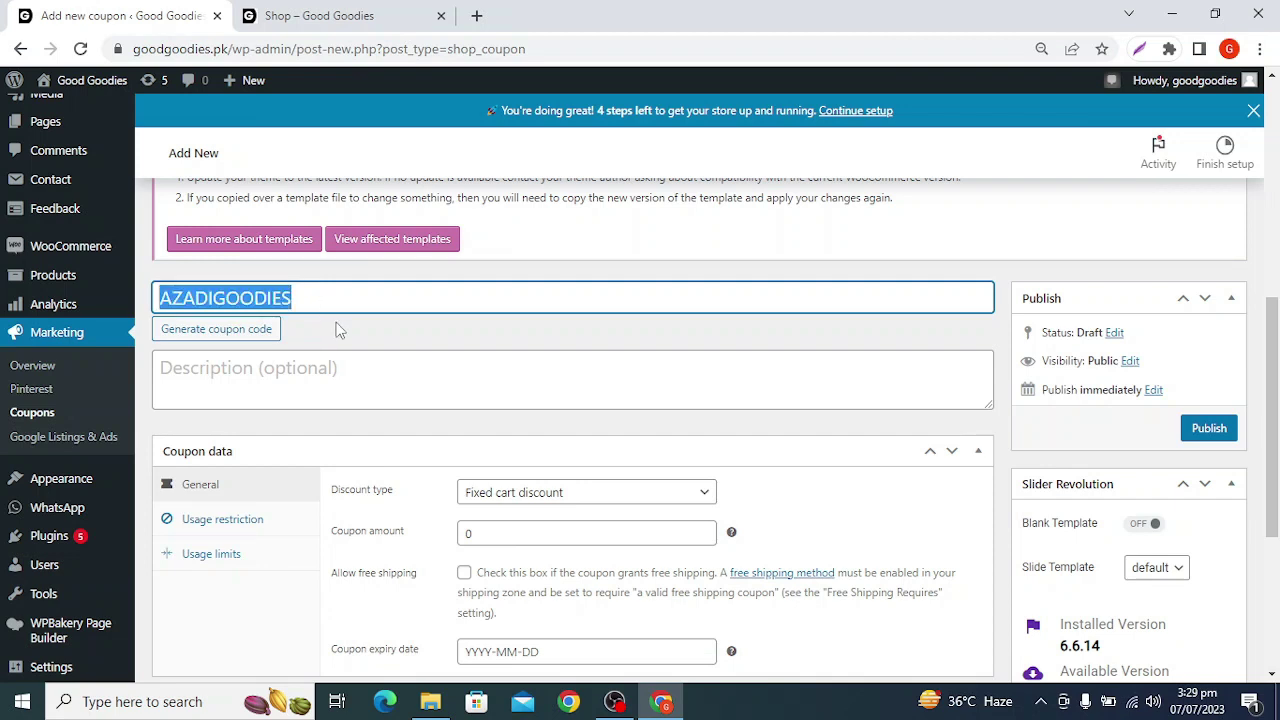
click(397, 344)
Set the coupon's discount type to Fixed cart discount and its amount to 500.
scroll(486, 377, down, 2)
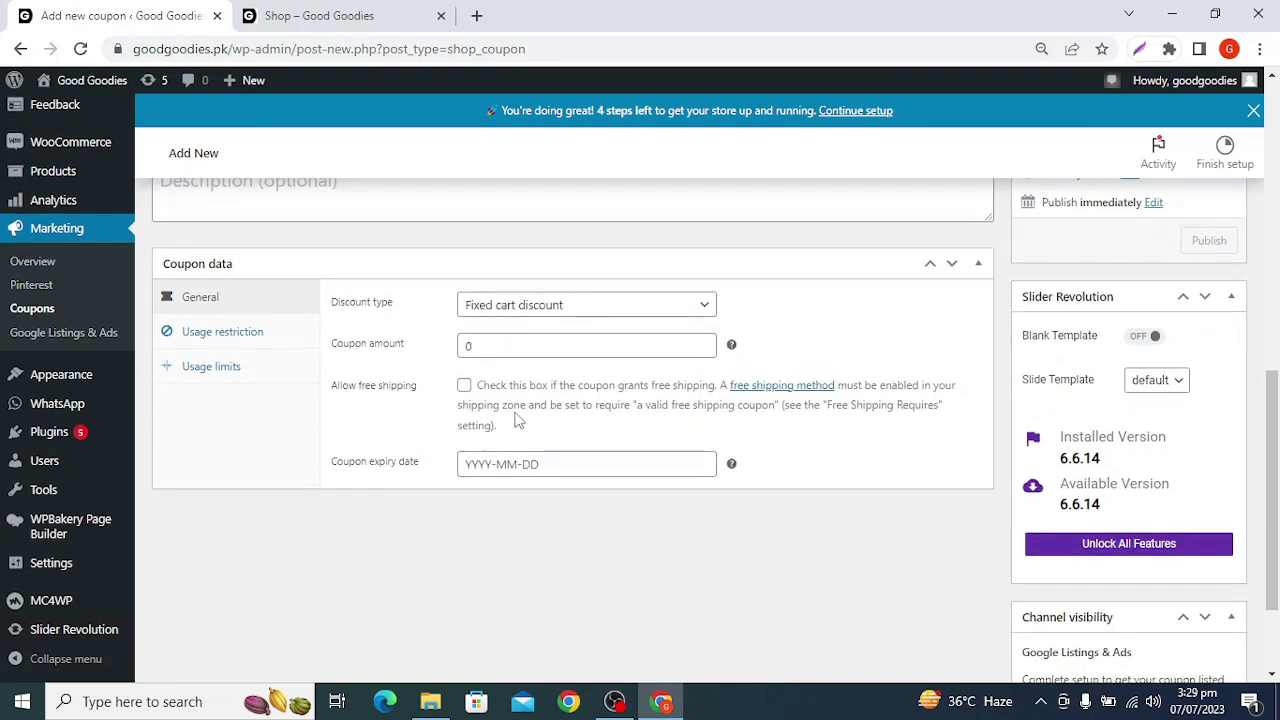
click(515, 310)
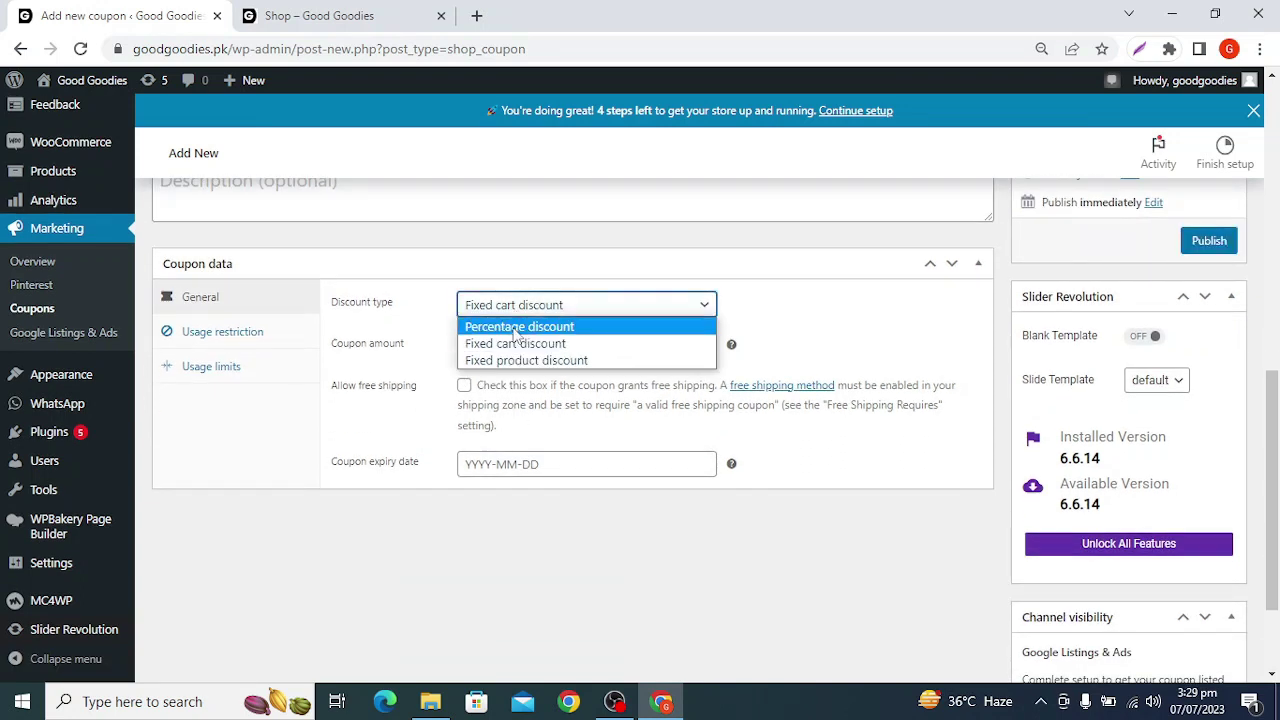
click(516, 344)
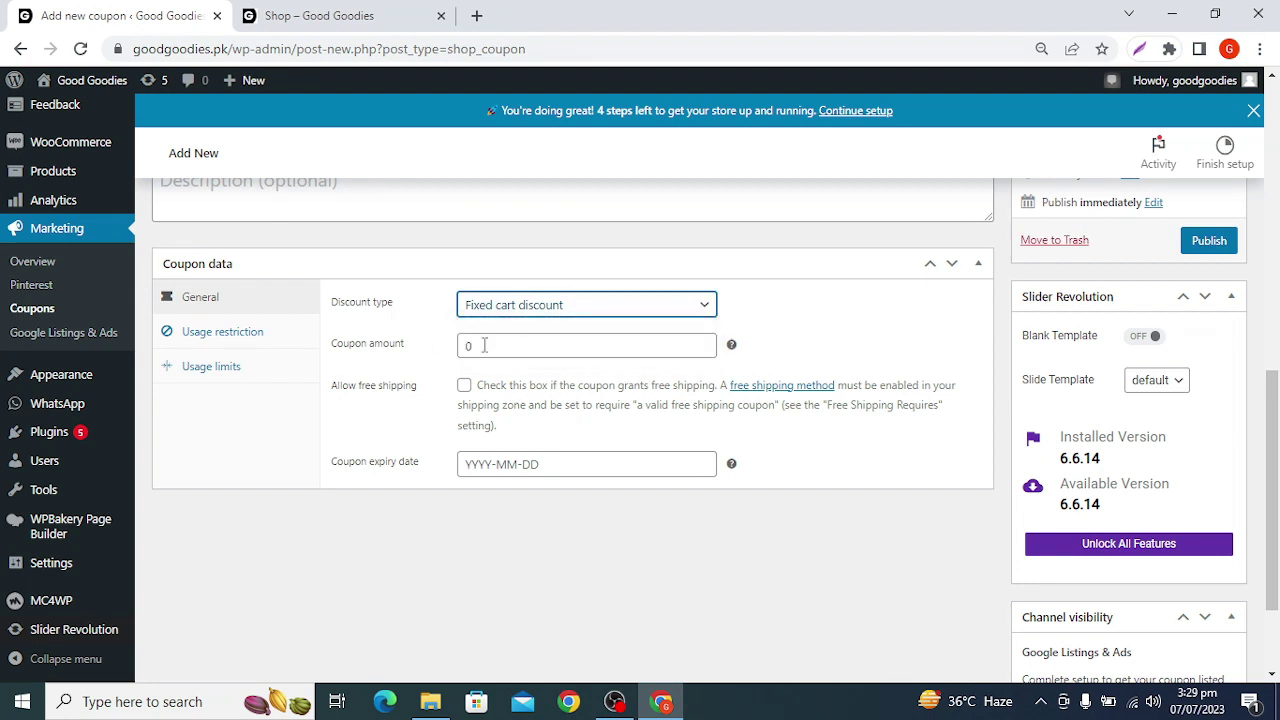
double_click(484, 345)
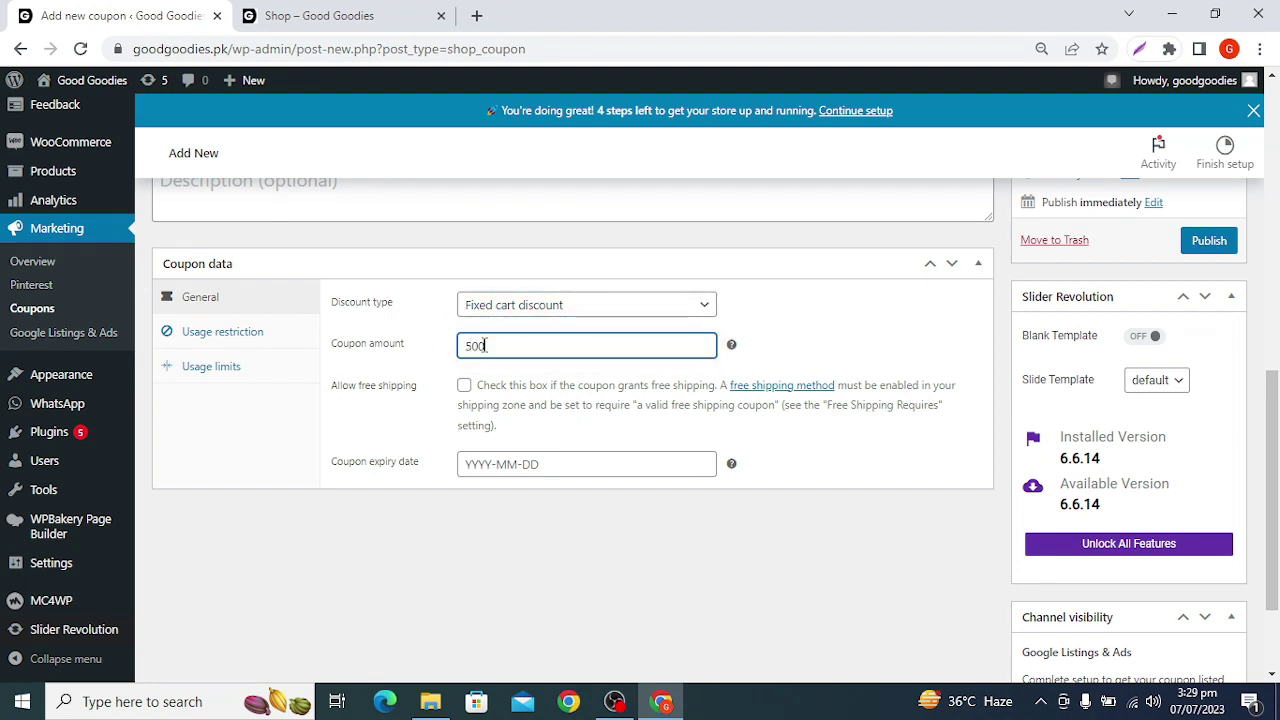
click(516, 252)
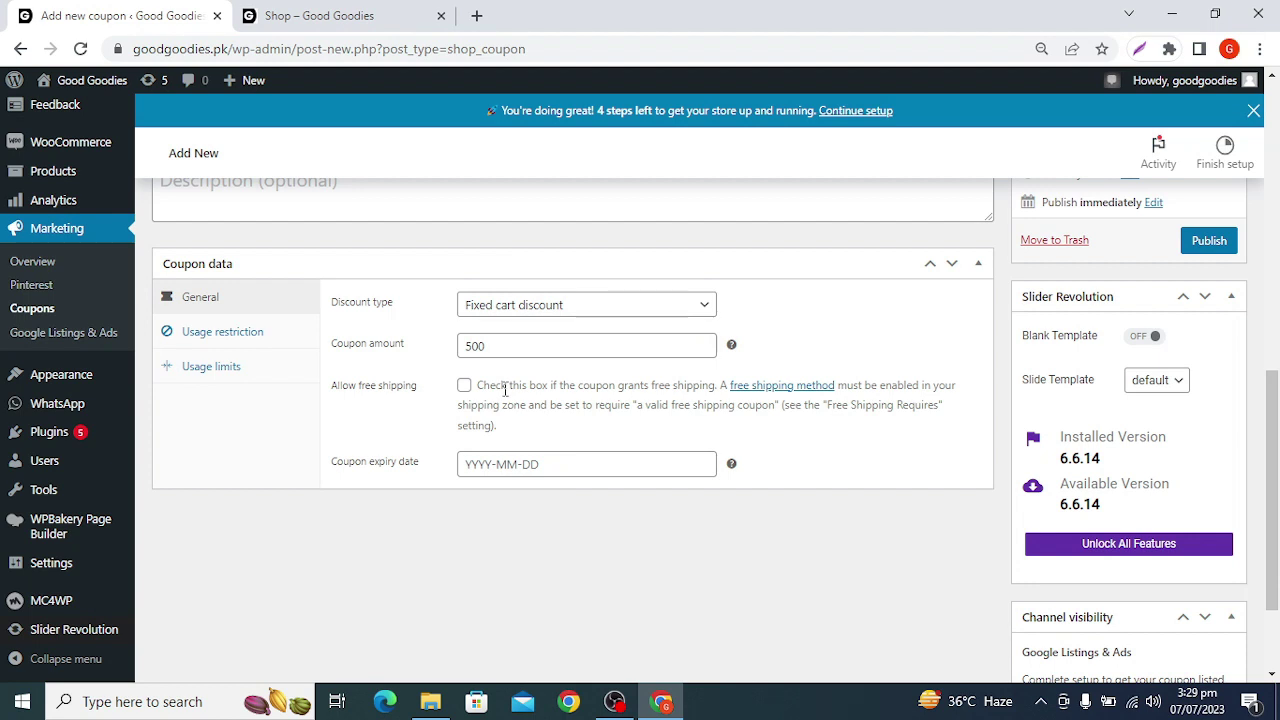
Set the coupon's discount type to Percentage discount and its amount to 10.
click(543, 316)
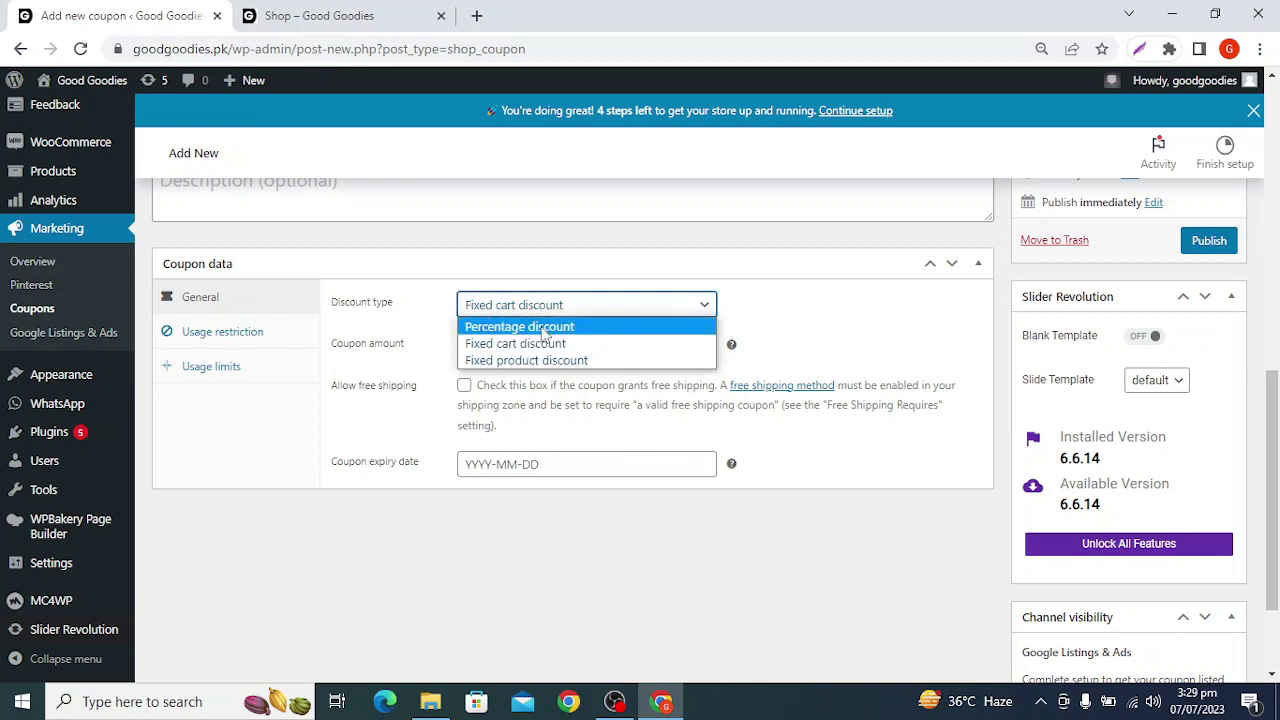
click(545, 328)
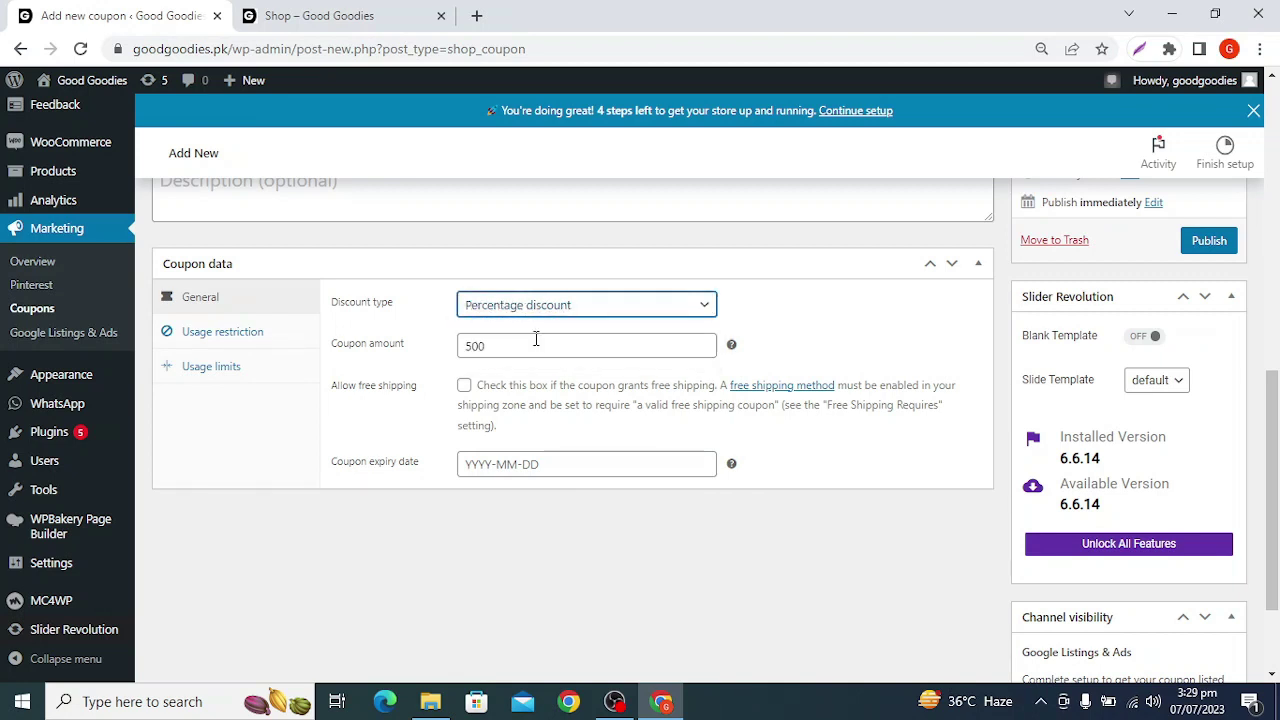
double_click(521, 344)
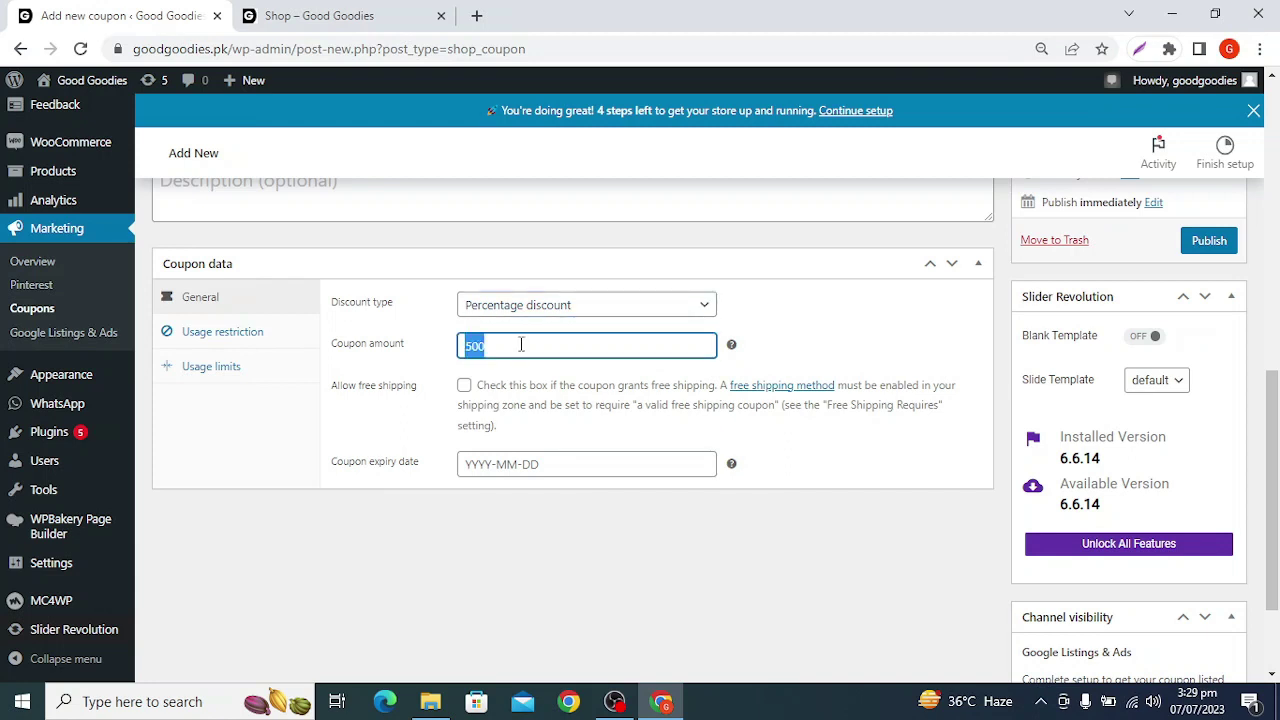
text(10)
click(924, 333)
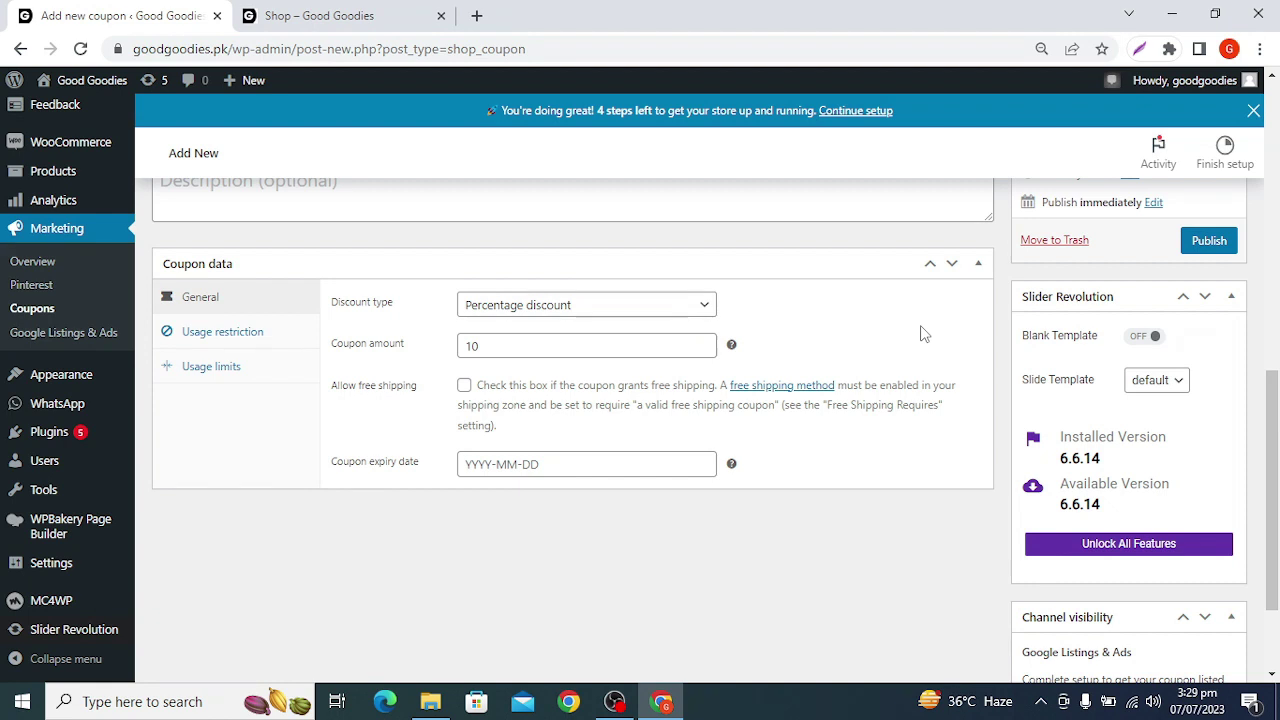
Change the coupon's discount type to Fixed product discount.
click(520, 310)
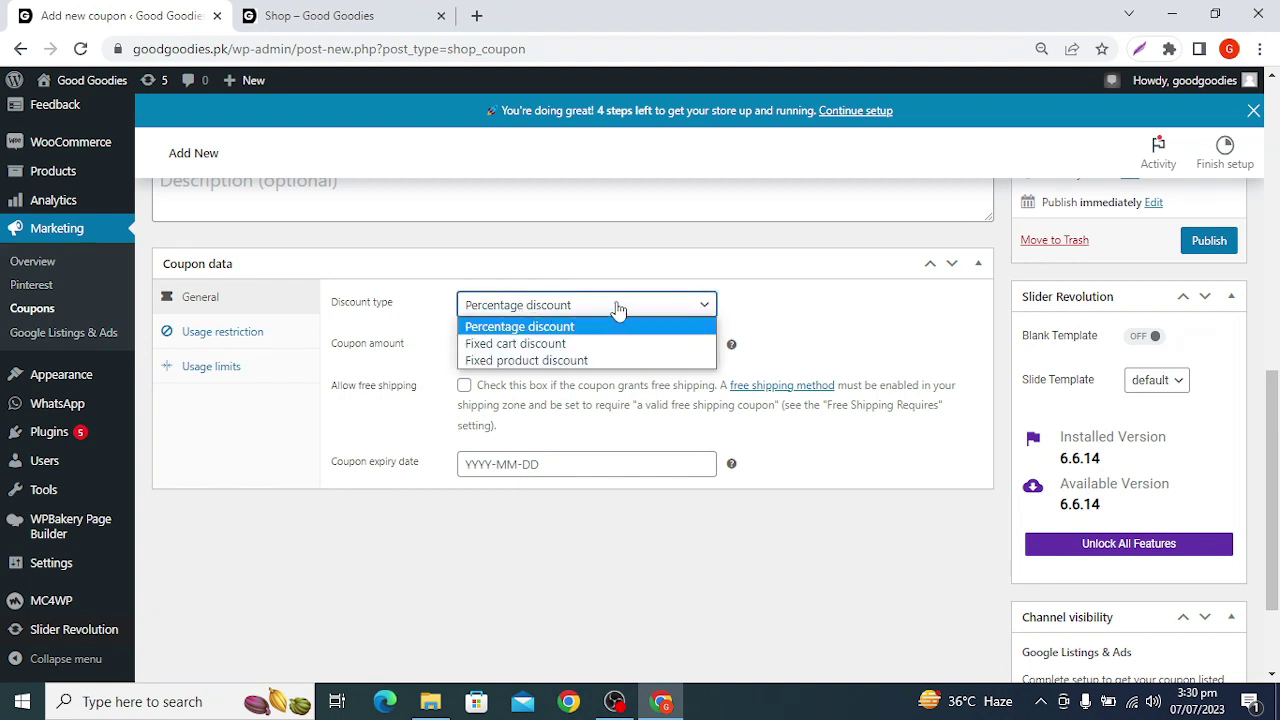
click(575, 360)
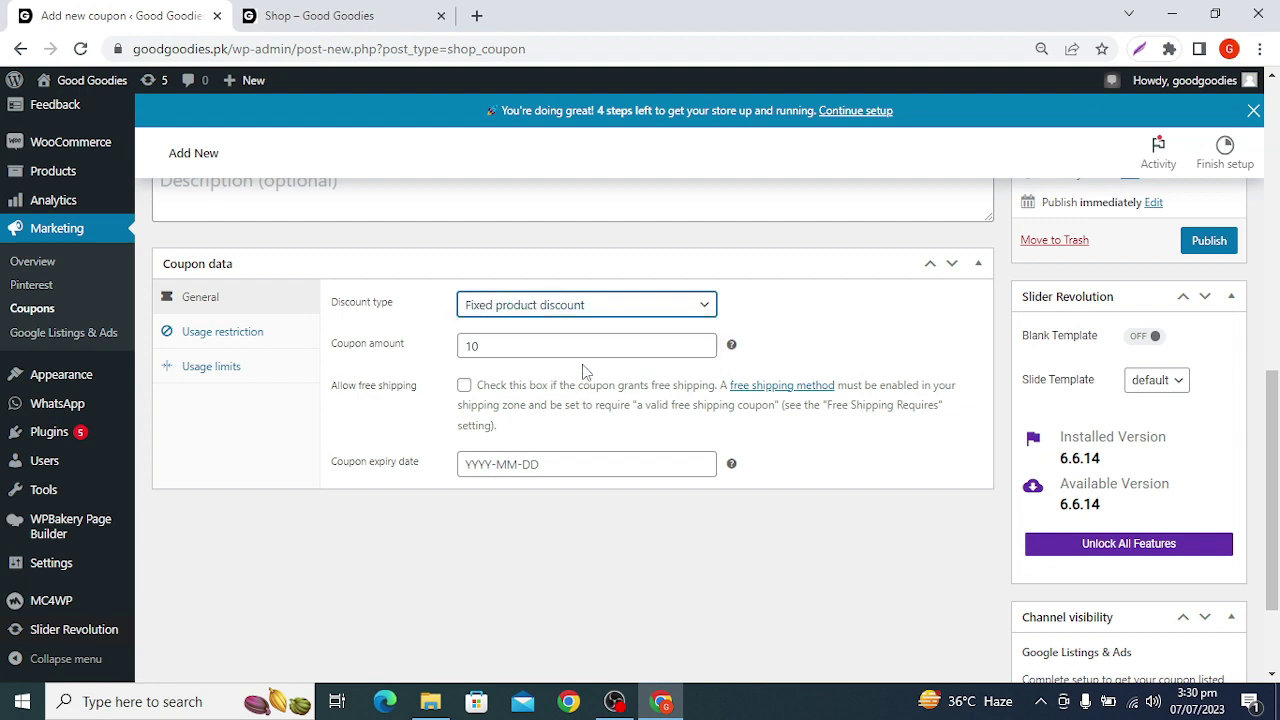
click(610, 313)
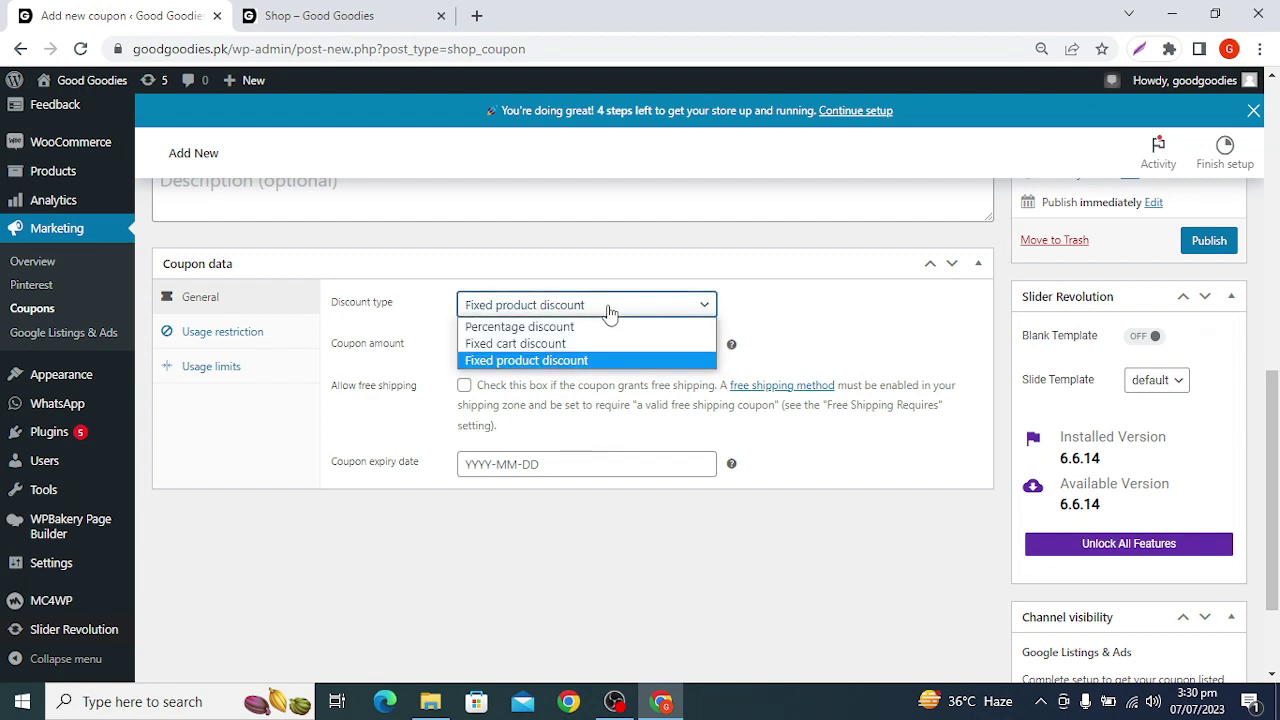
click(610, 313)
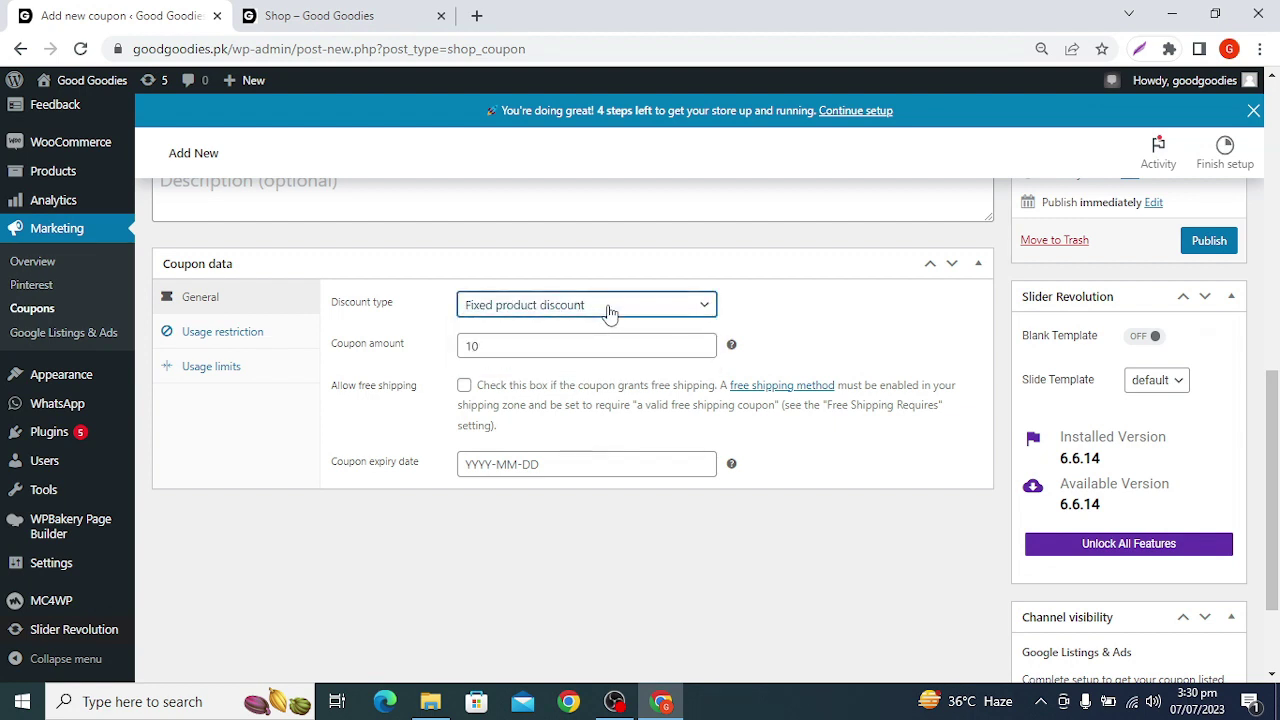
Search the web for "fixed product discount woocomerce" in a new browser tab and read the description of this discount type.
click(476, 16)
text(fixed p)
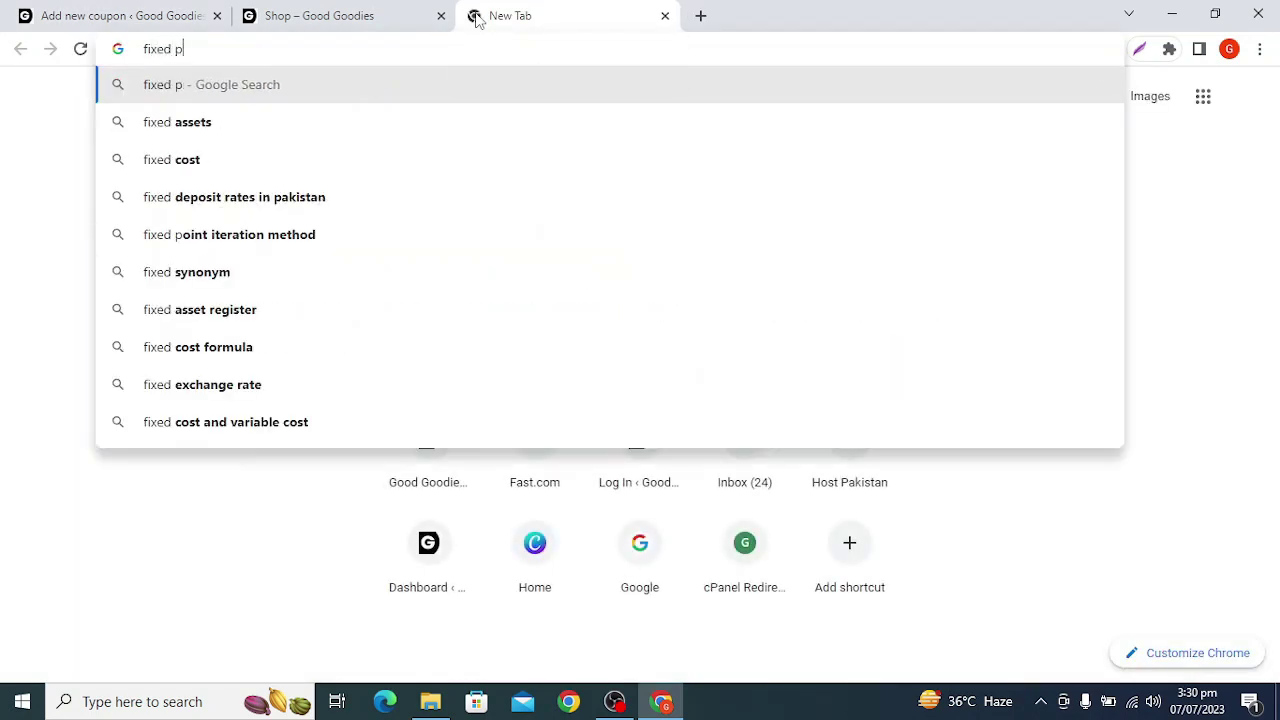
text(roduct discount g)
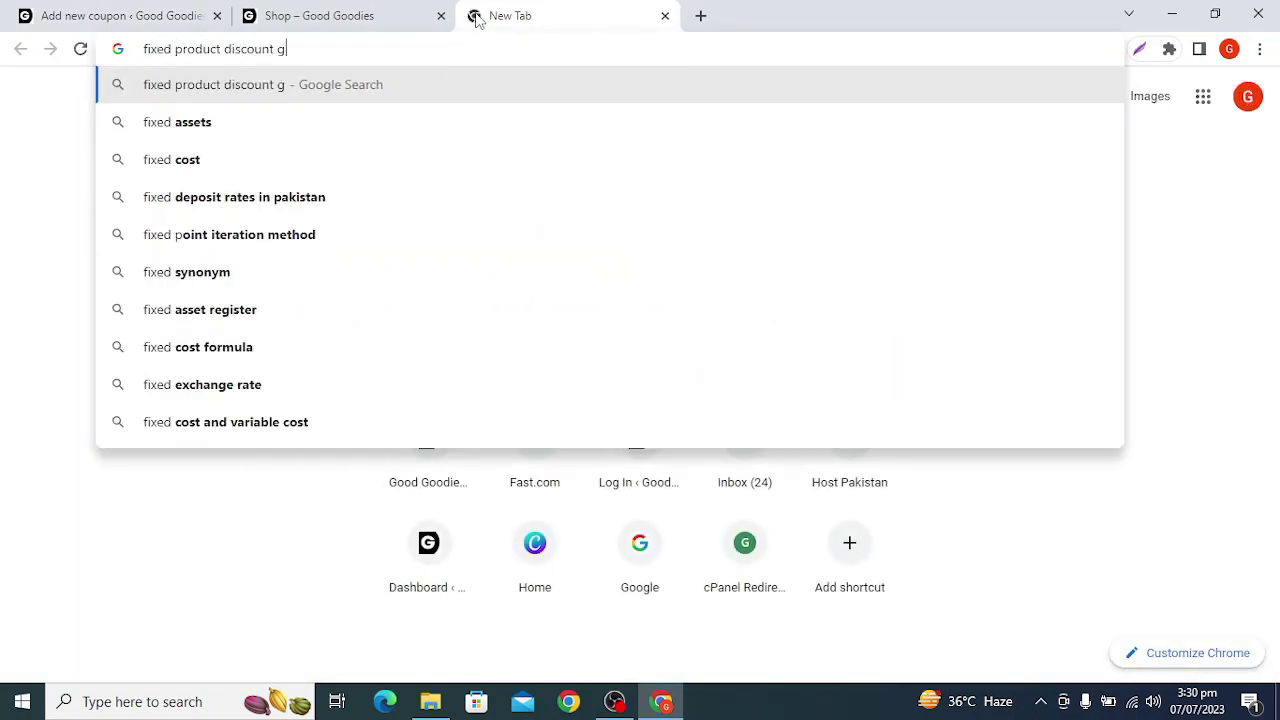
key(BackSpace)
text(woocomerce)
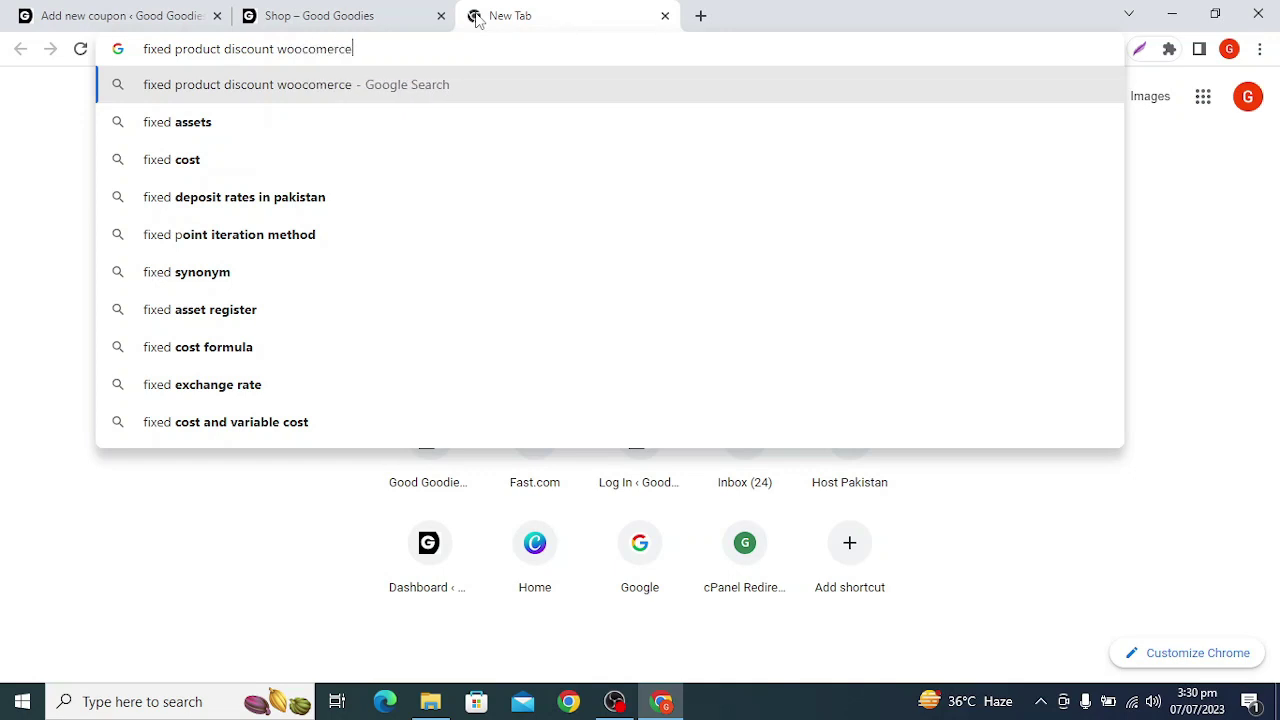
key(Return)
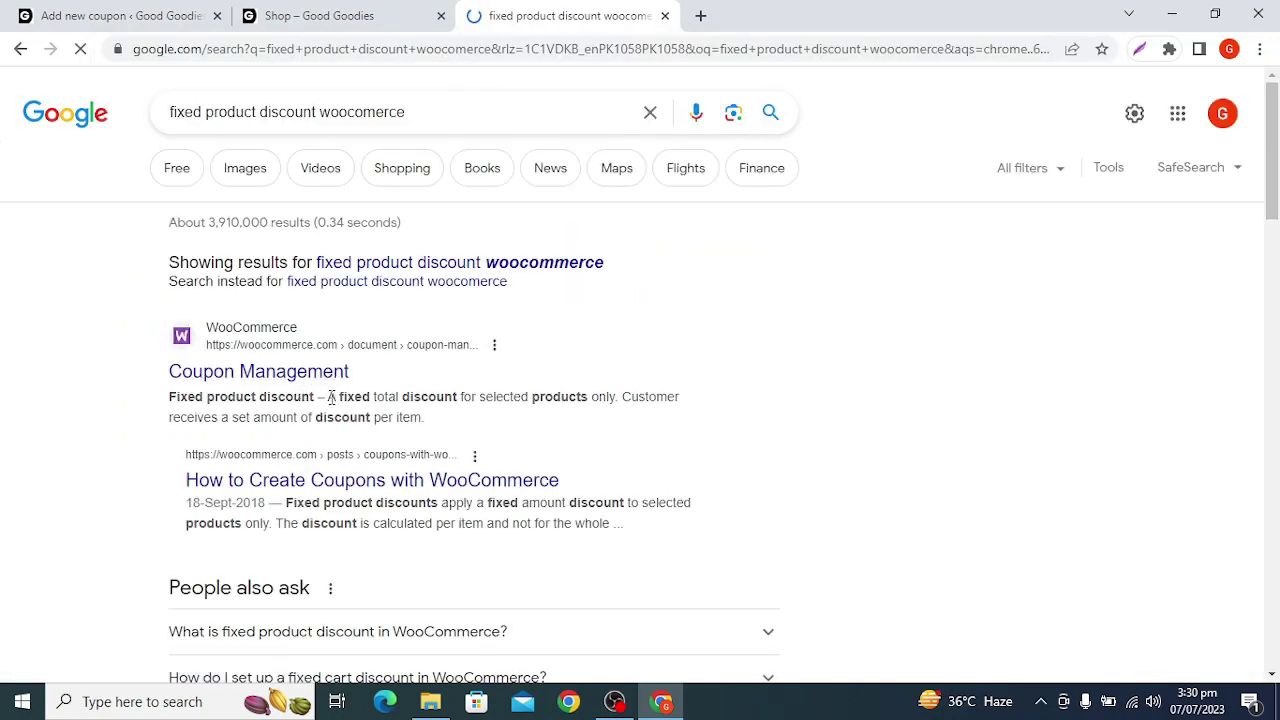
drag(331, 397, 443, 428)
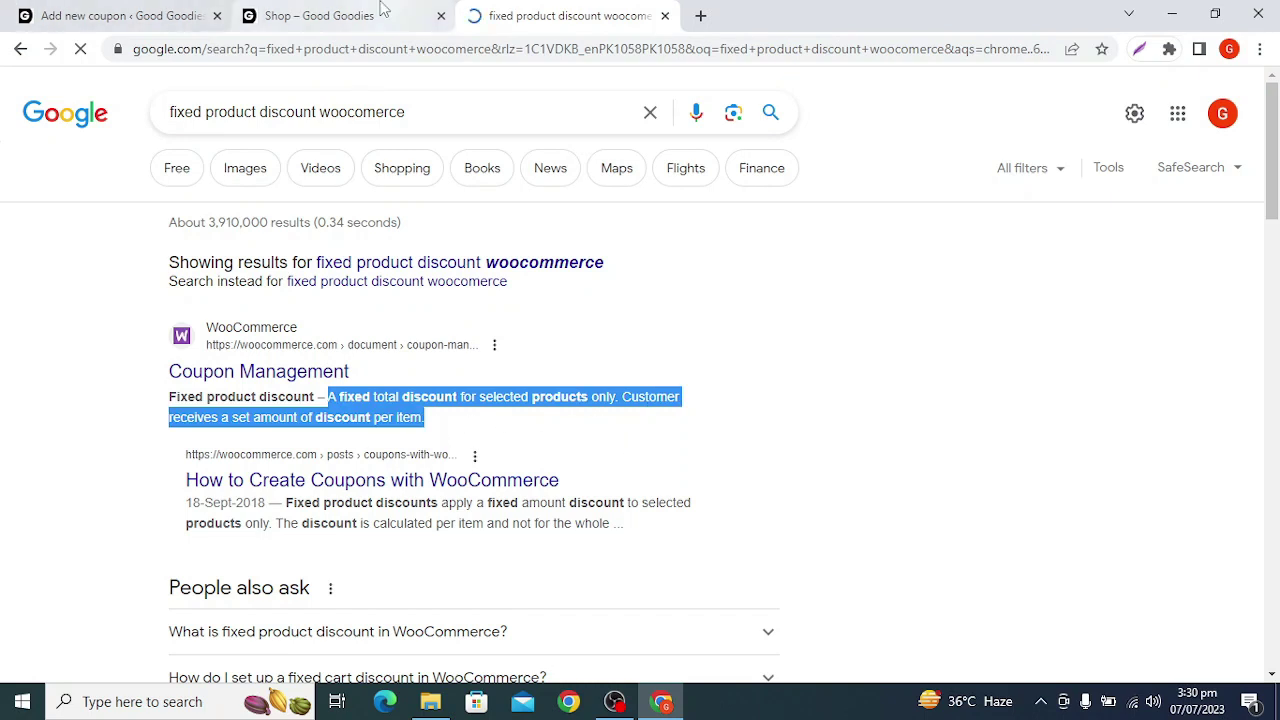
Return to the coupon being edited and switch its discount type to Percentage discount.
click(319, 15)
click(611, 8)
click(319, 15)
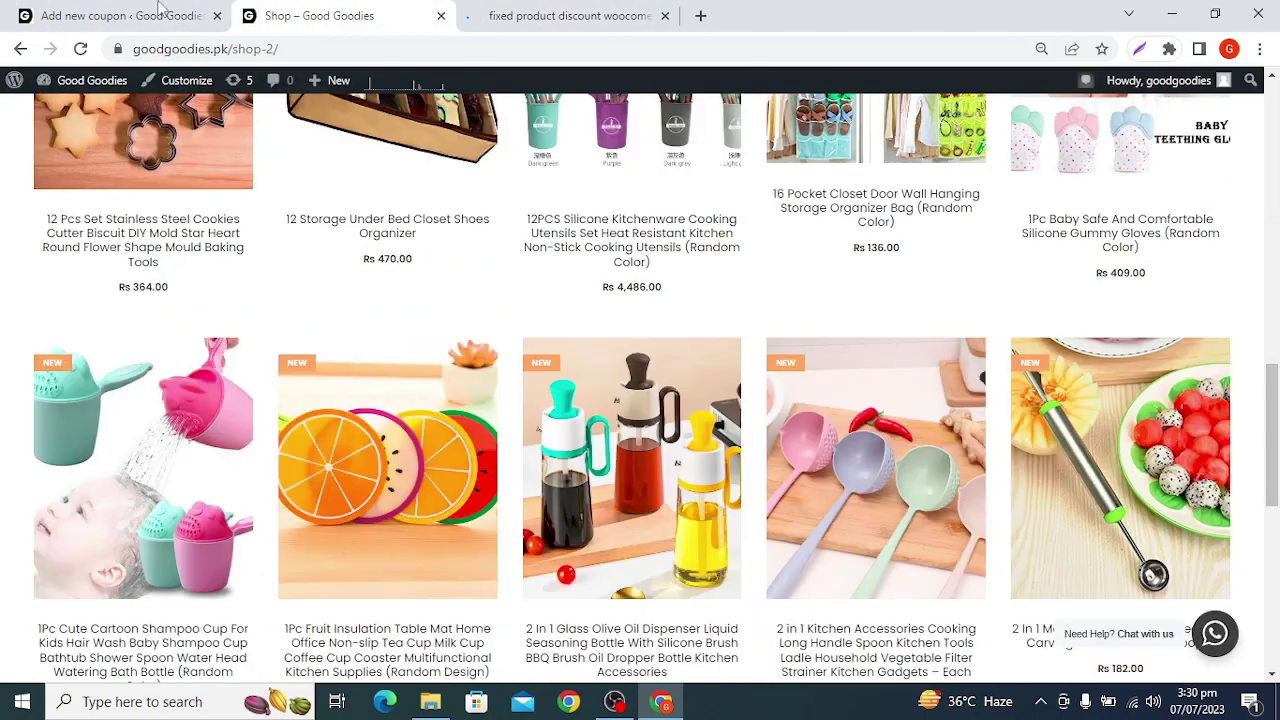
click(120, 15)
click(570, 310)
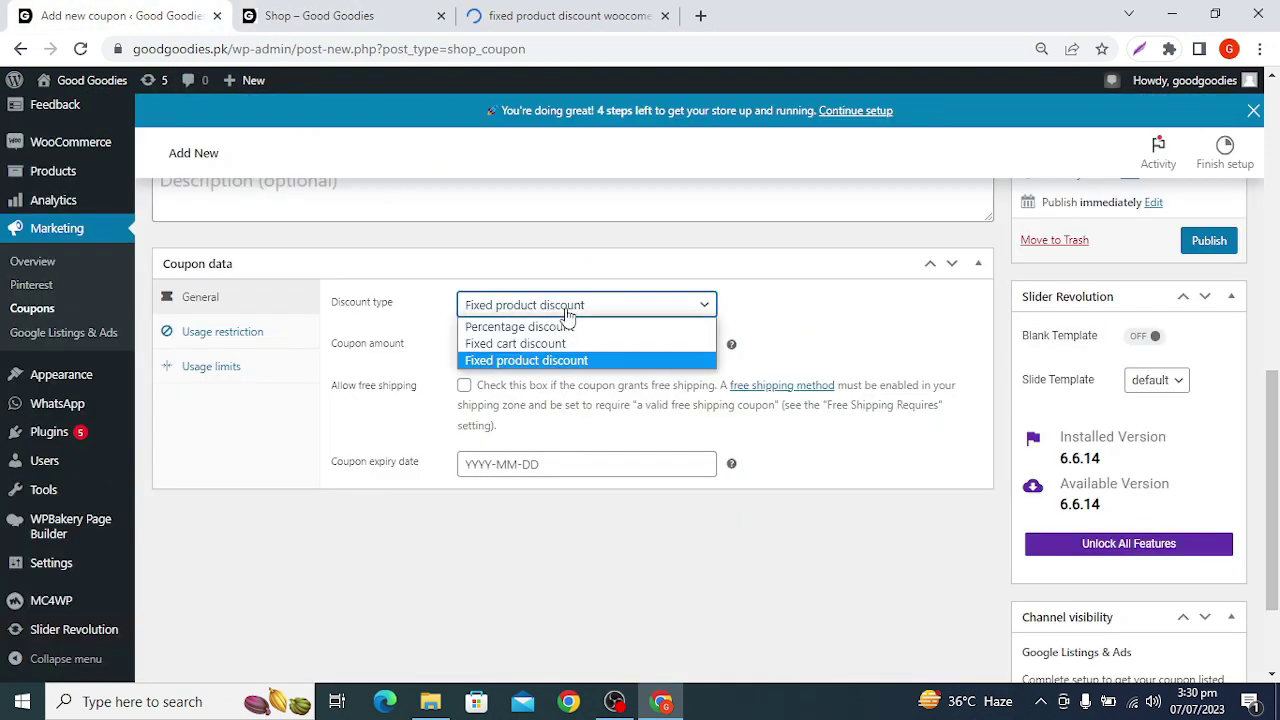
click(567, 328)
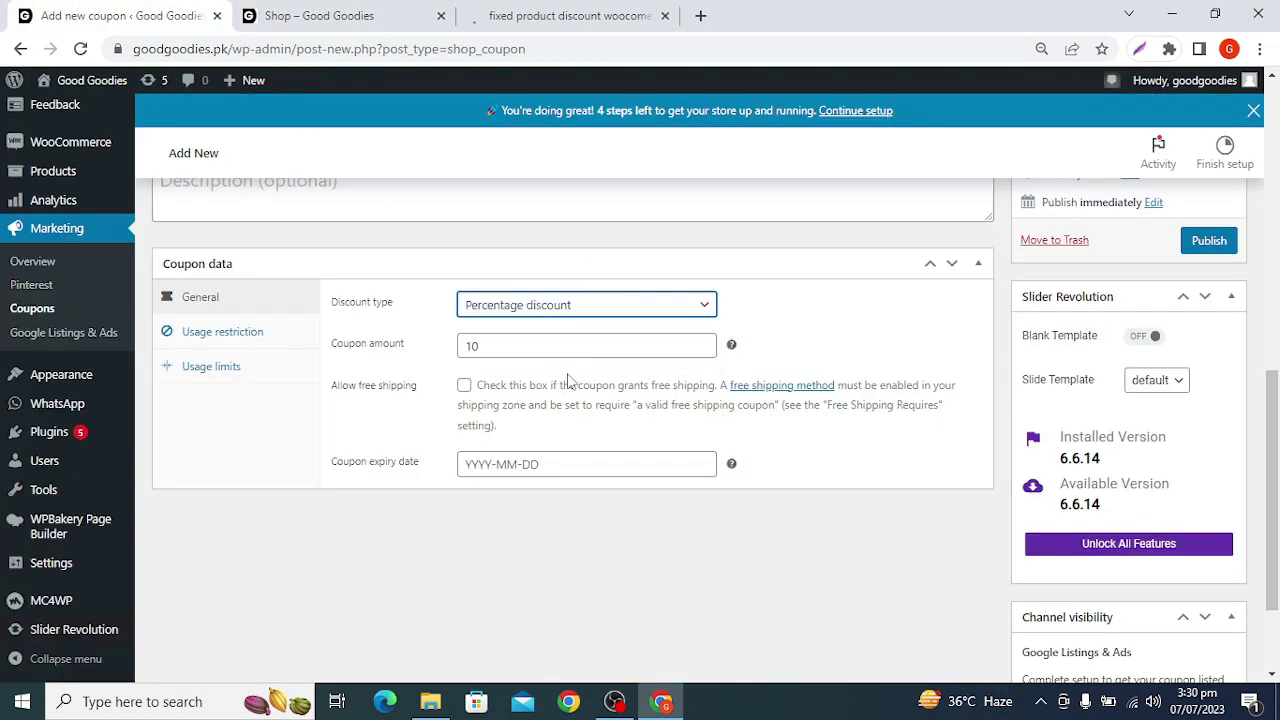
Set the coupon to Fixed cart discount with an amount of 0 and allow free shipping.
click(552, 307)
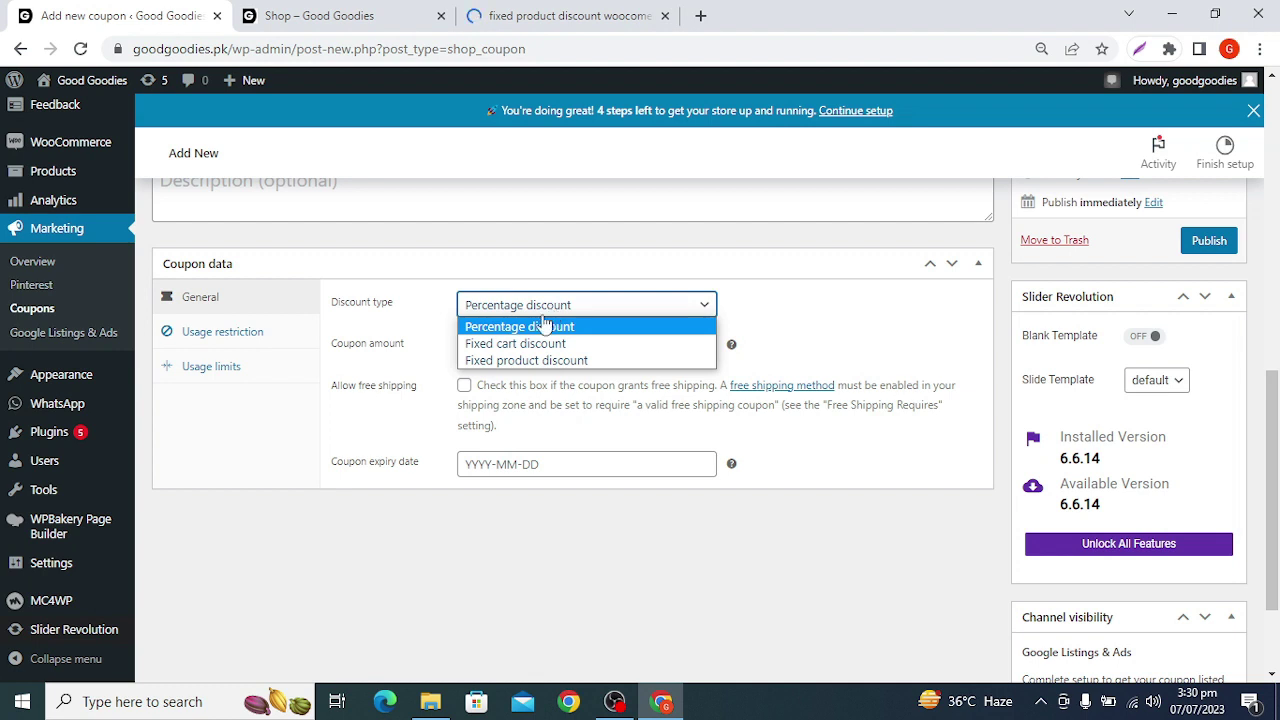
click(535, 345)
double_click(509, 344)
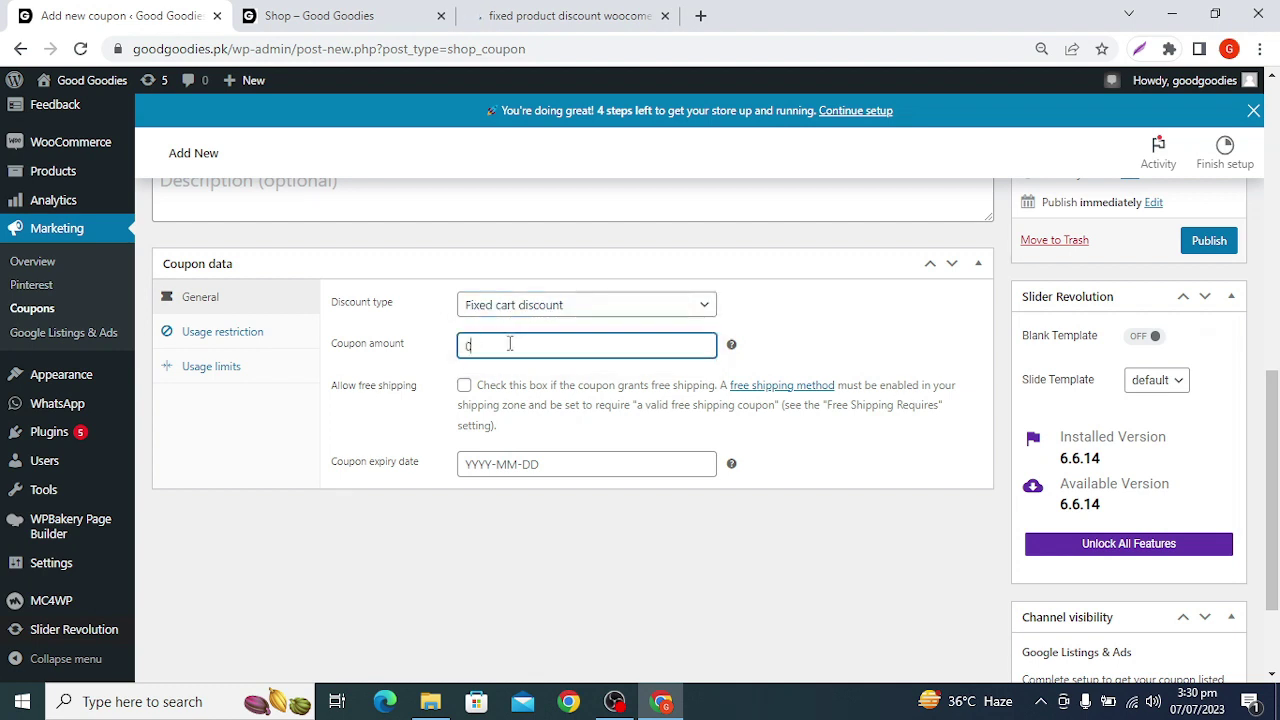
click(309, 423)
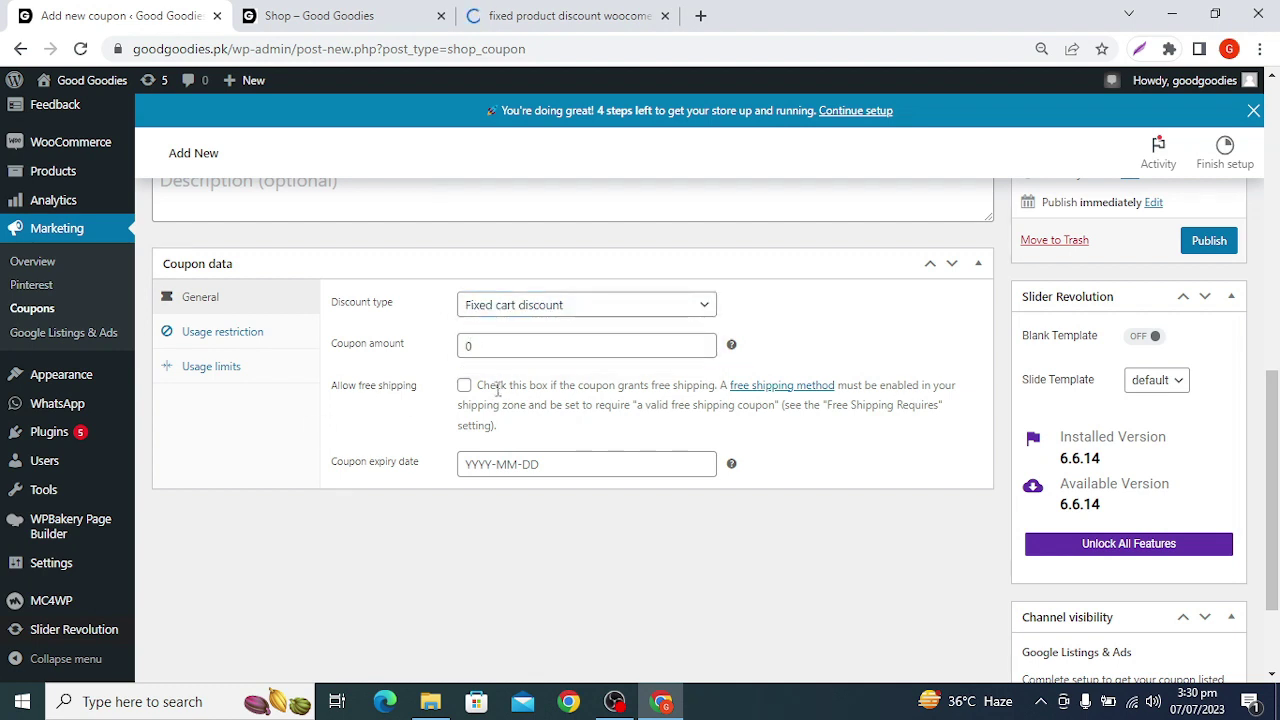
click(464, 385)
Open the WooCommerce settings in a separate browser tab, check that page, and return to the coupon.
mouse_move(65, 148)
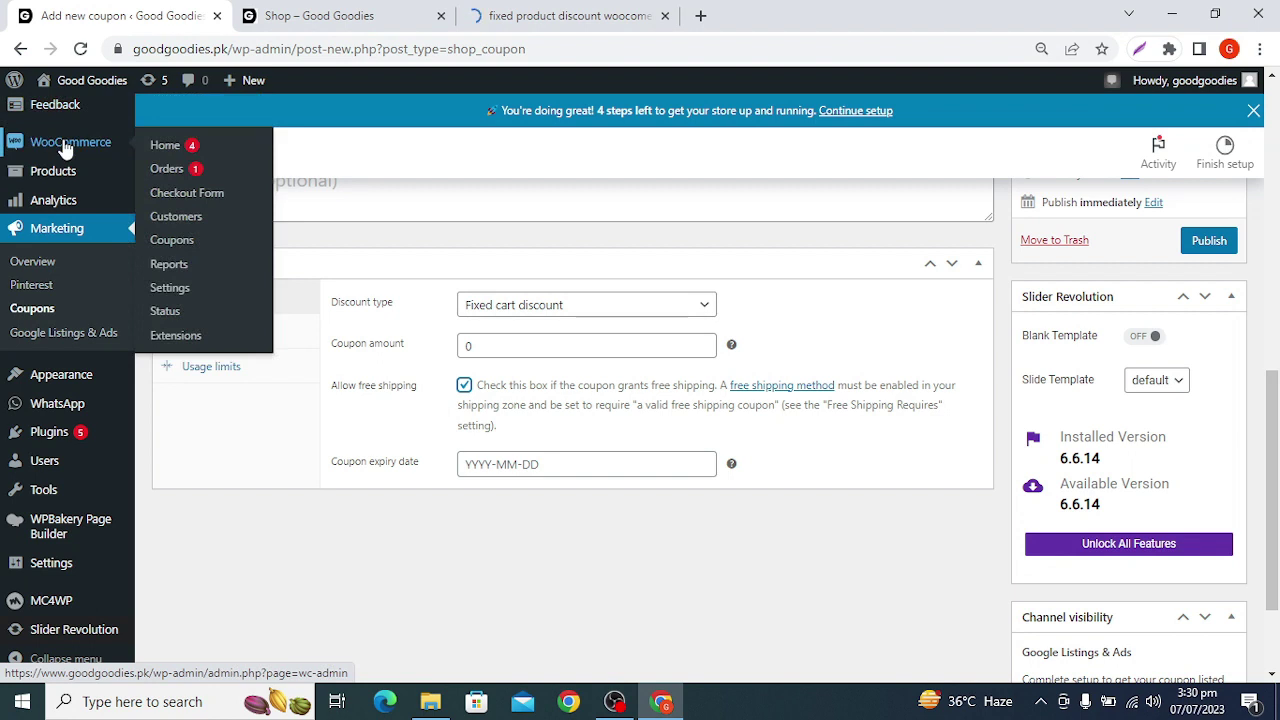
right_click(170, 287)
click(203, 291)
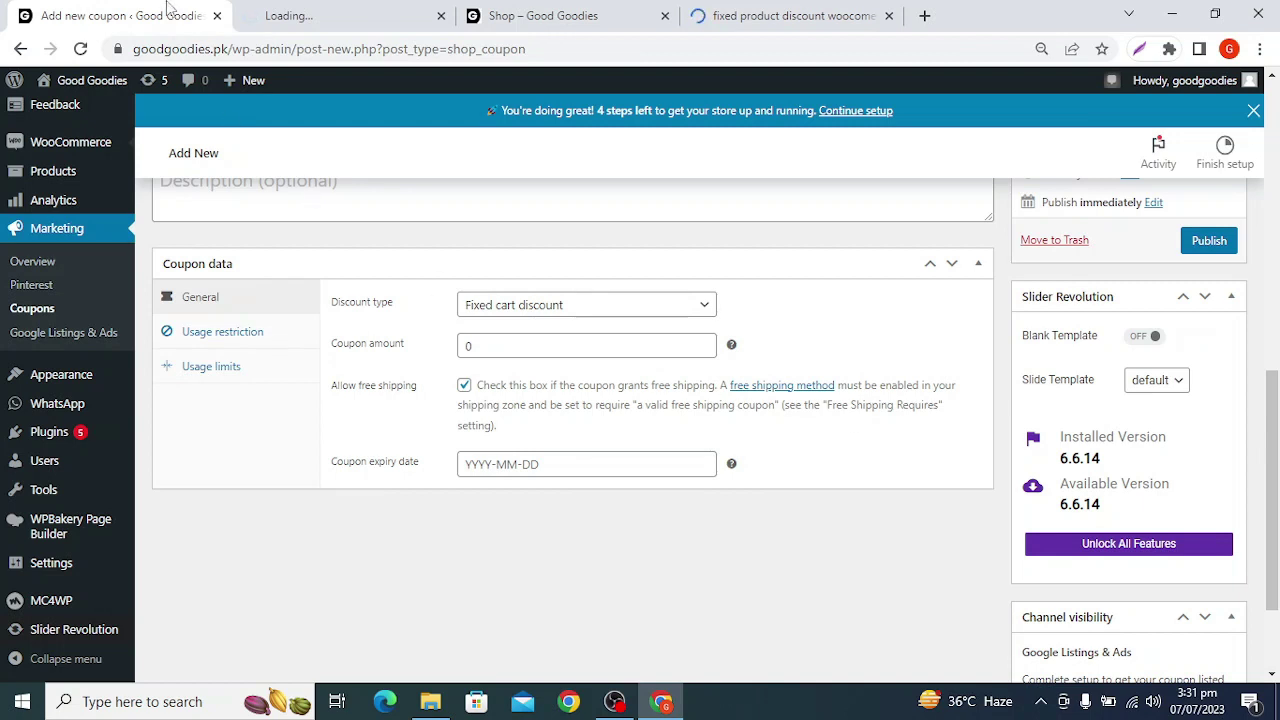
click(286, 12)
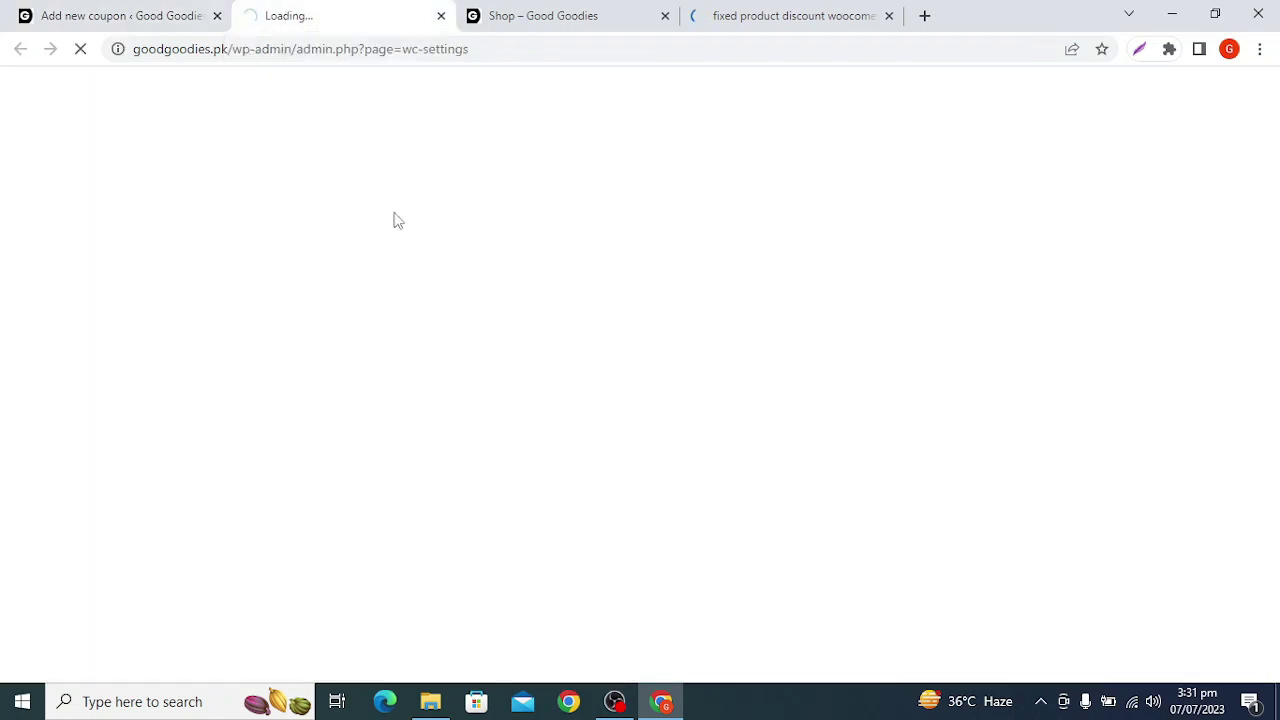
click(87, 12)
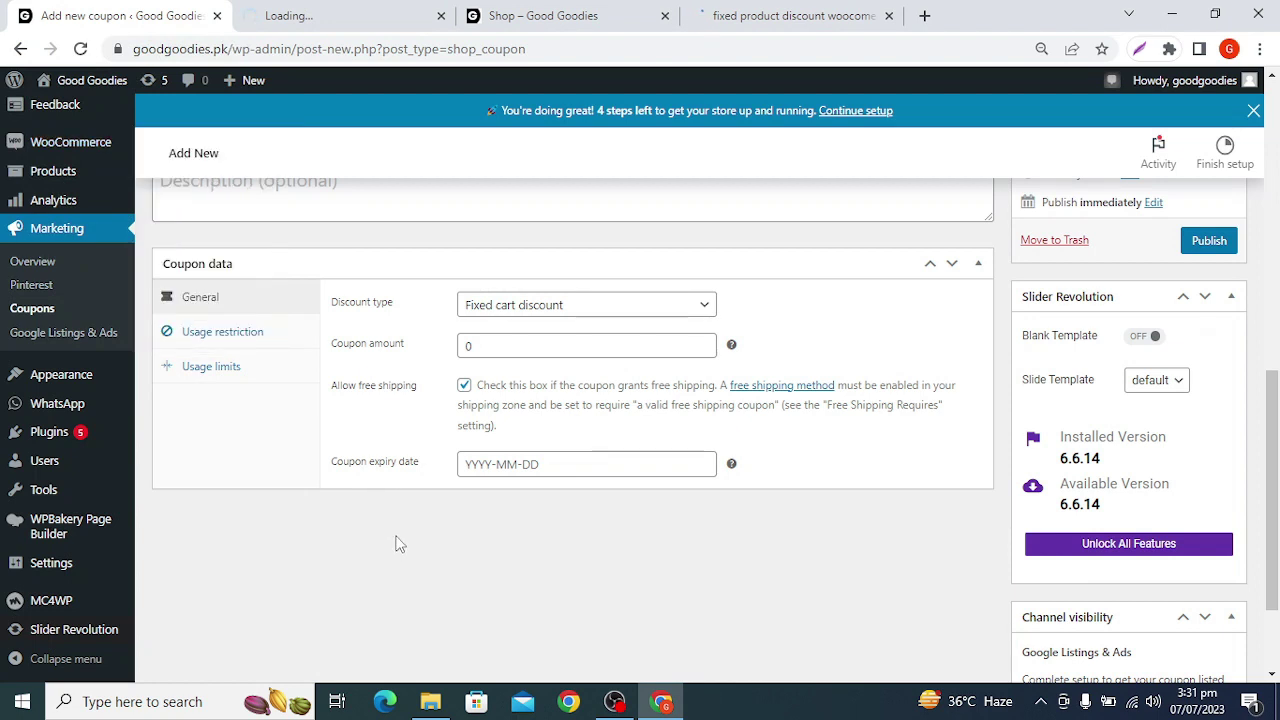
Set the coupon's discount type to Percentage discount with an amount of 10, reloading the WooCommerce settings tab in between.
click(548, 304)
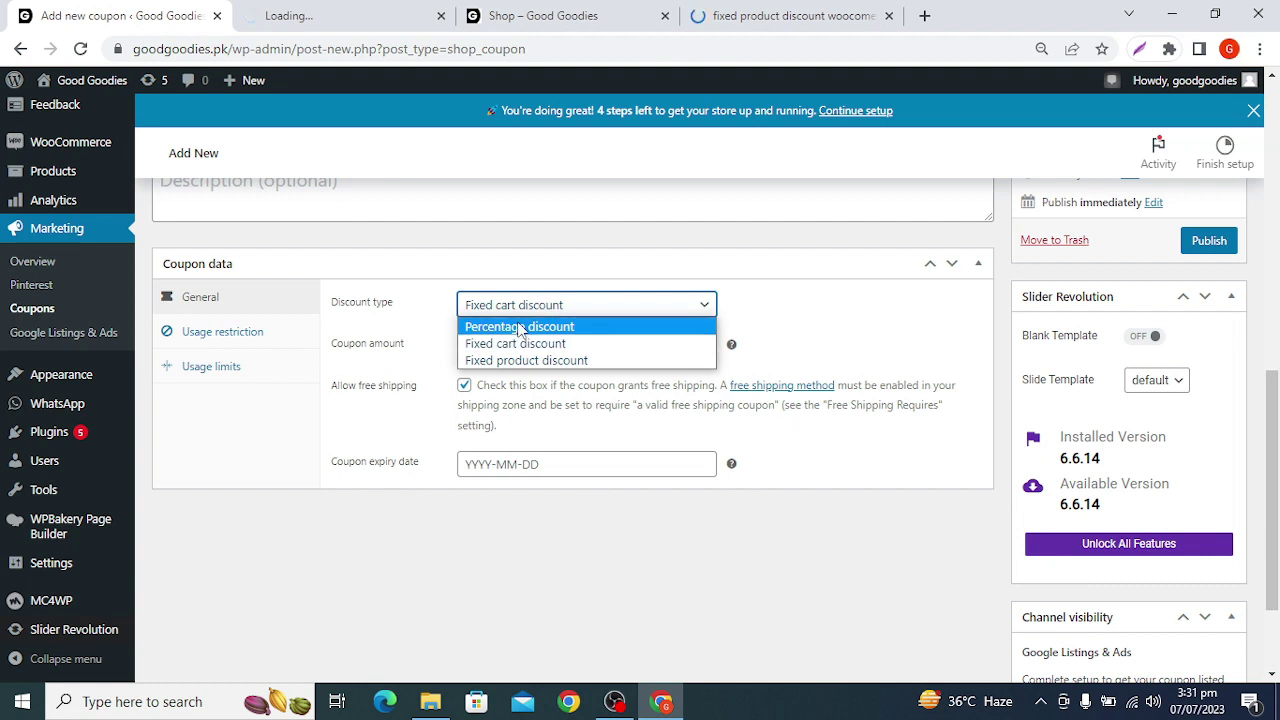
click(515, 326)
double_click(477, 343)
key(BackSpace)
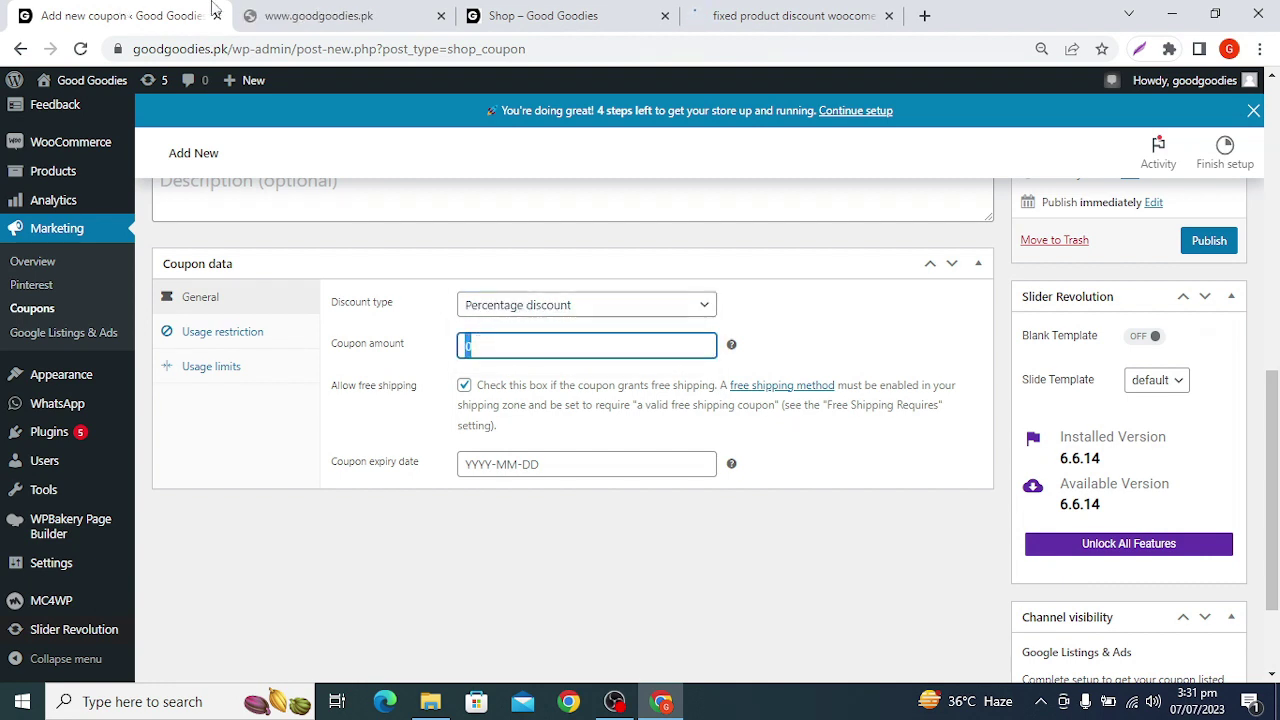
click(300, 15)
click(280, 48)
key(Return)
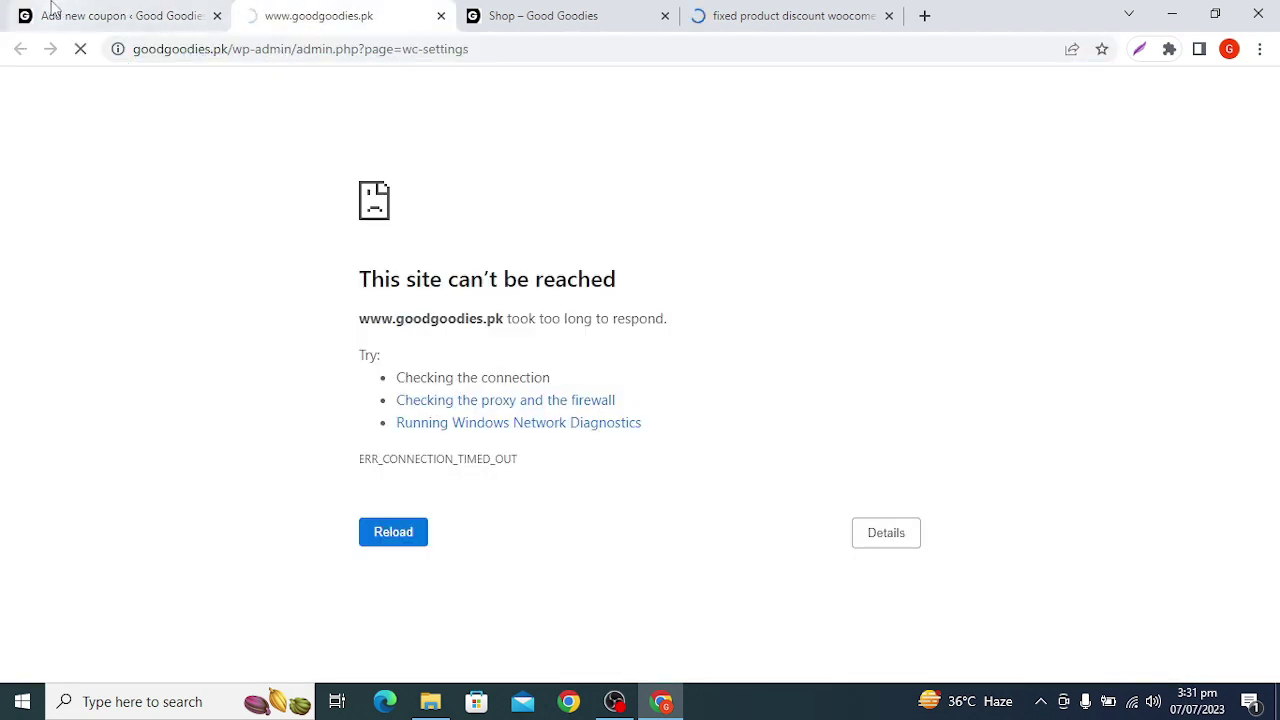
click(115, 16)
text(10)
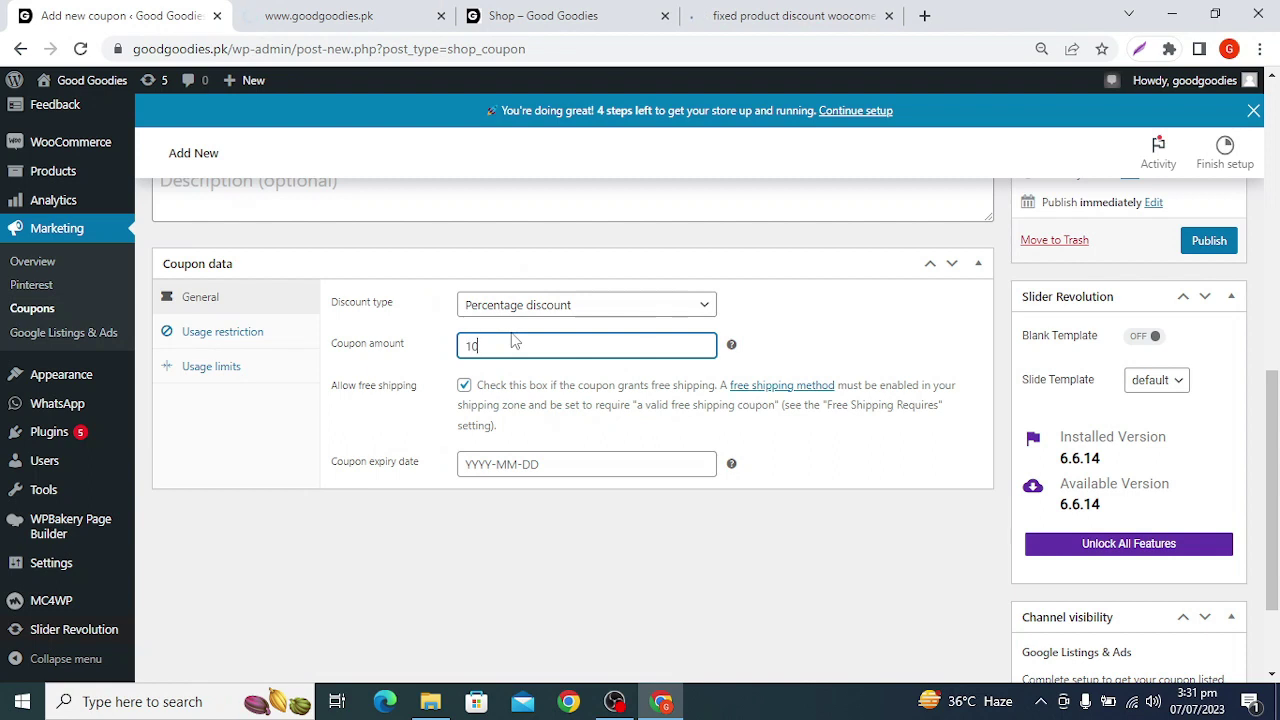
click(367, 605)
Set the coupon's expiry date to 2023-08-14.
scroll(365, 604, up, 1)
scroll(367, 605, down, 1)
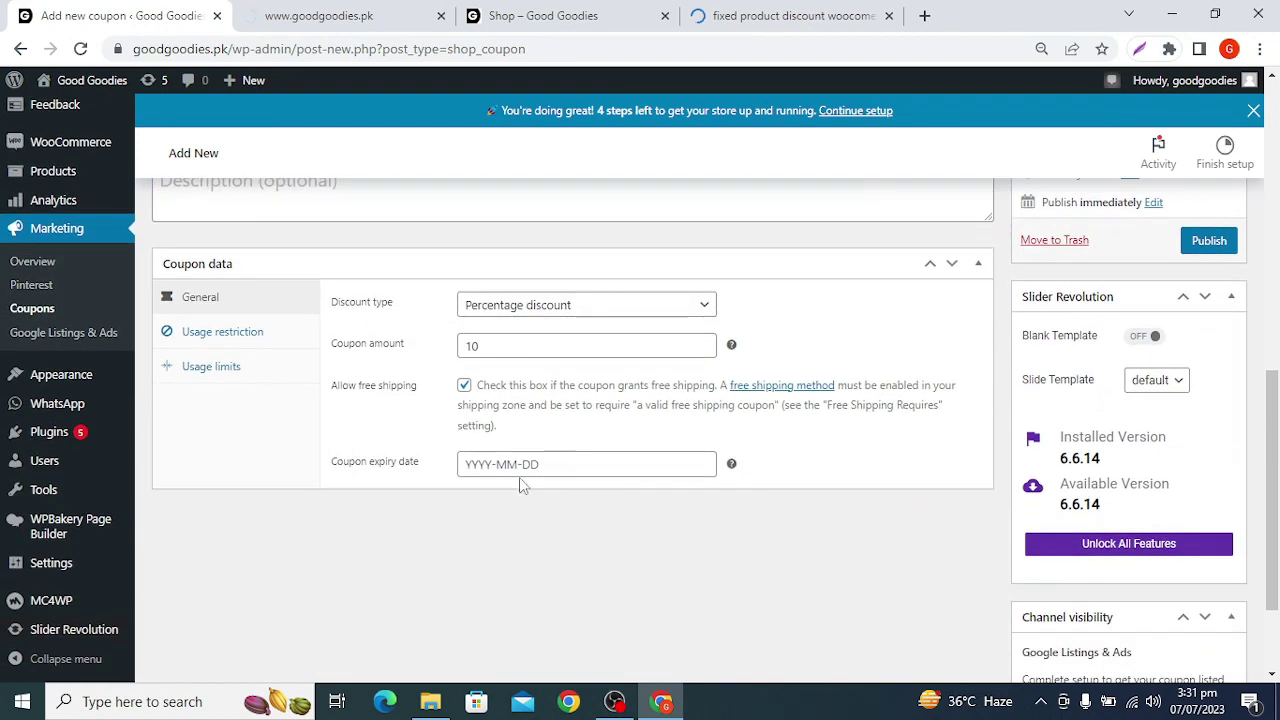
click(519, 477)
click(630, 216)
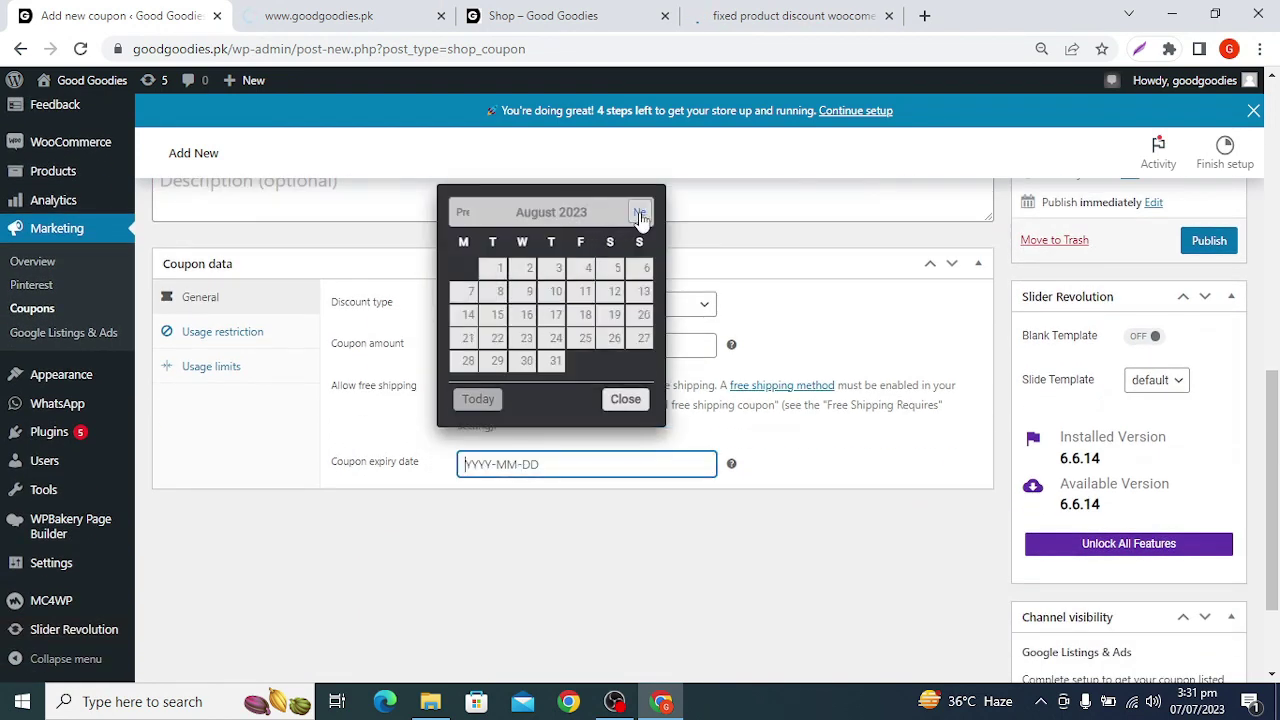
click(477, 318)
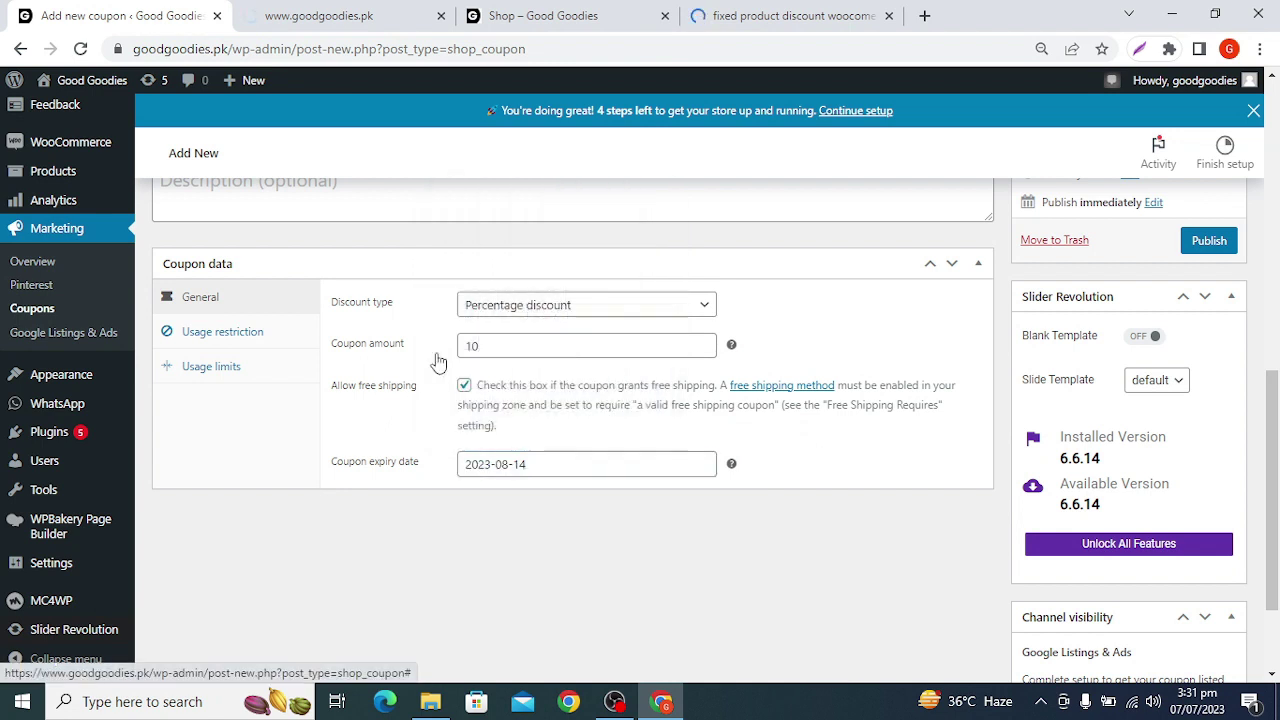
Copy the coupon code AZADIGOODIES from the coupon's code field.
scroll(1166, 334, up, 1)
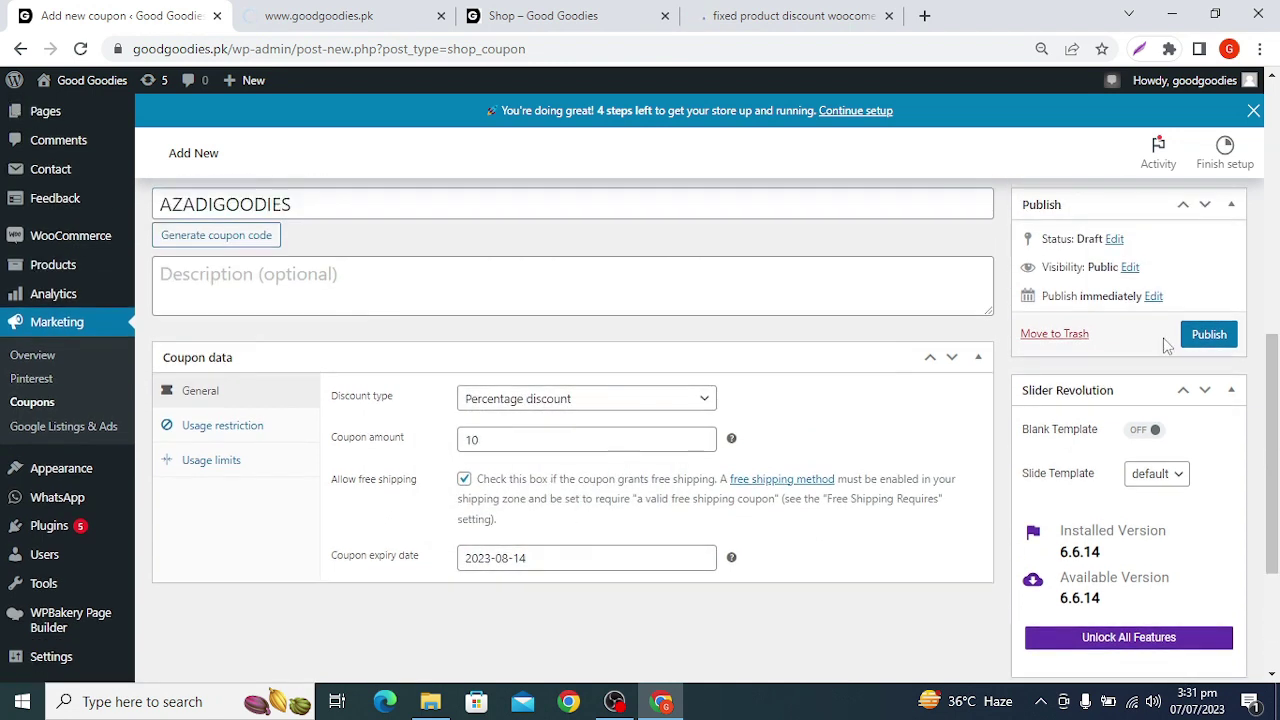
double_click(210, 206)
right_click(209, 209)
click(254, 277)
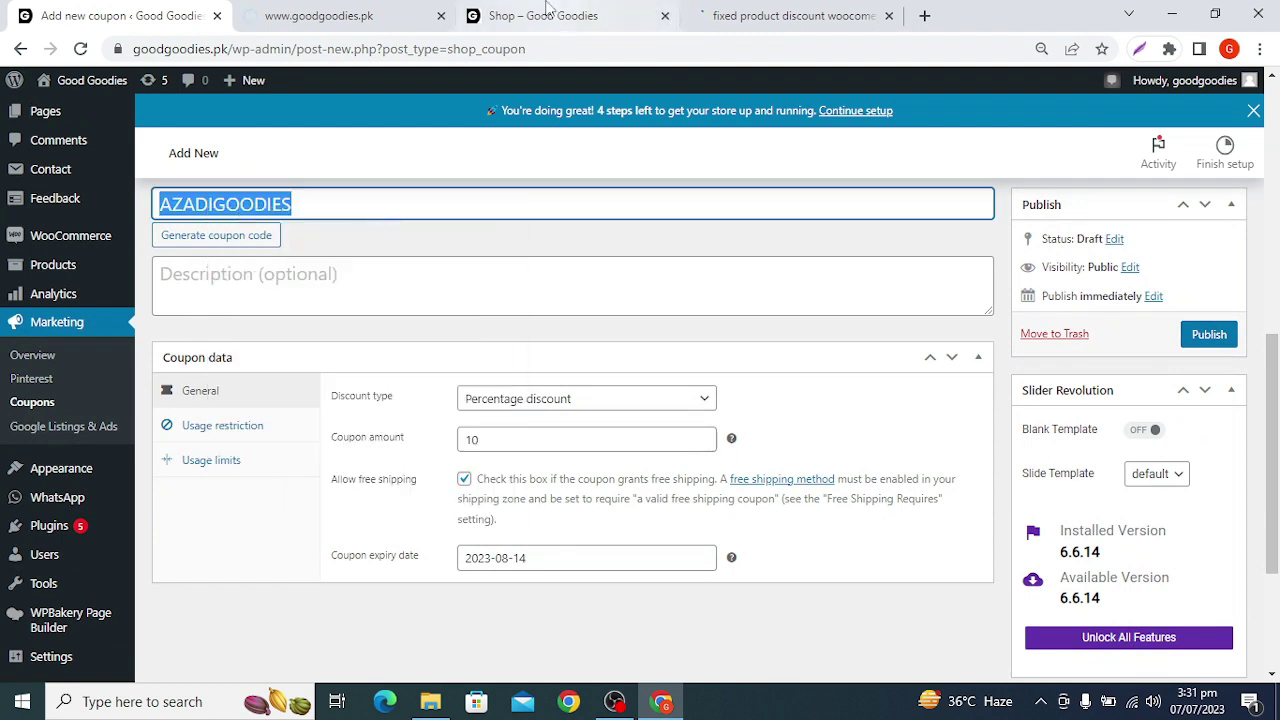
Check the store's Shop page in its browser tab and return to the coupon being edited.
click(560, 15)
key(ctrl+shift+Tab)
click(608, 12)
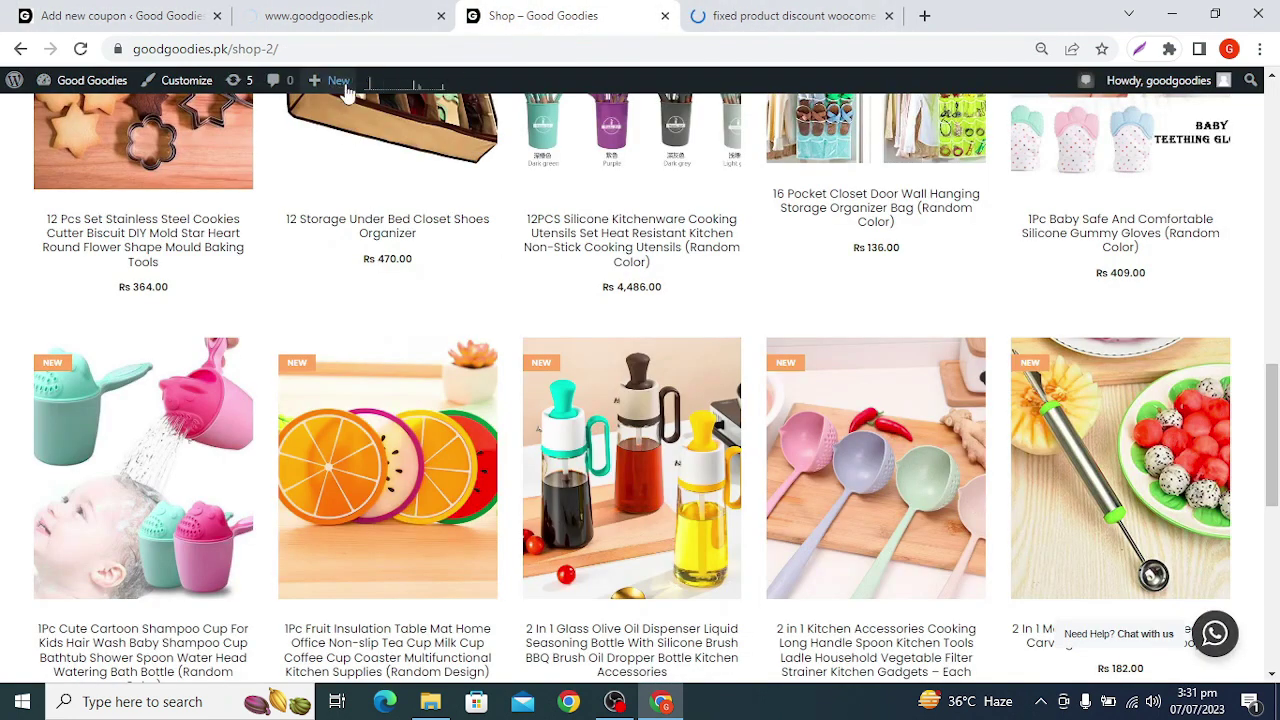
click(118, 14)
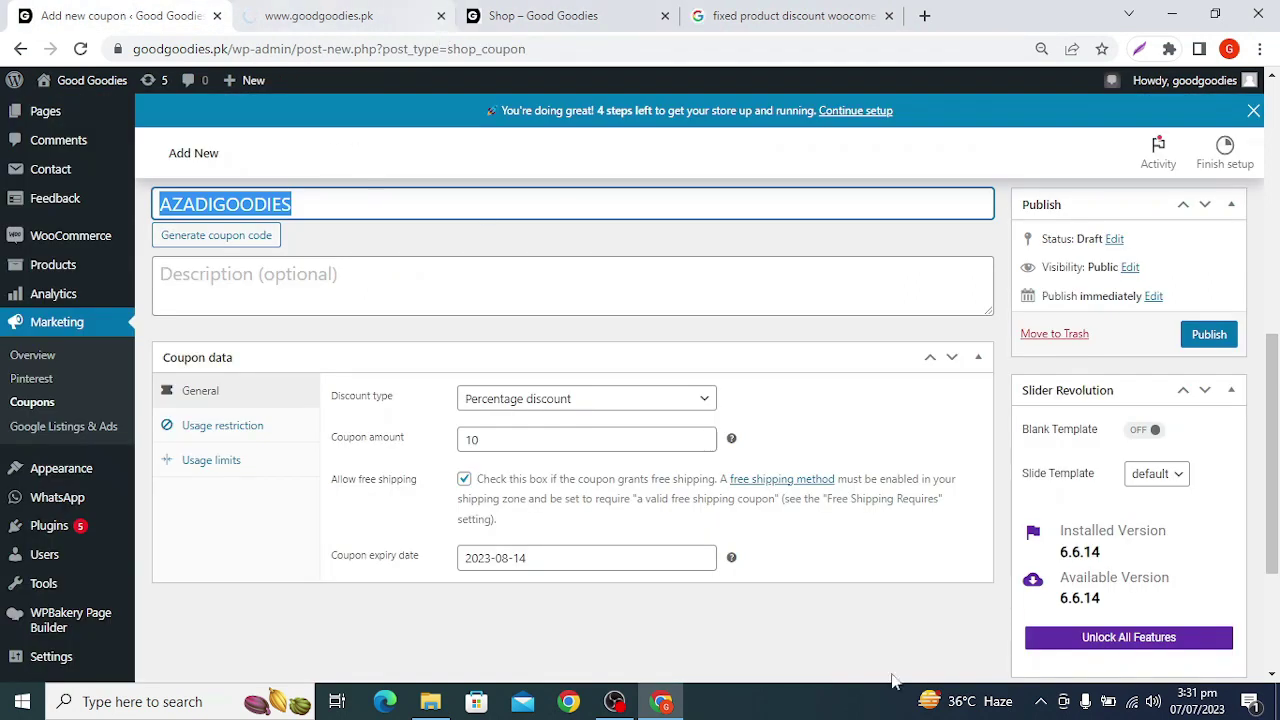
Connect the computer to the Wi-Fi network HHC Dropshipping 35 and return to the coupon page.
click(1138, 710)
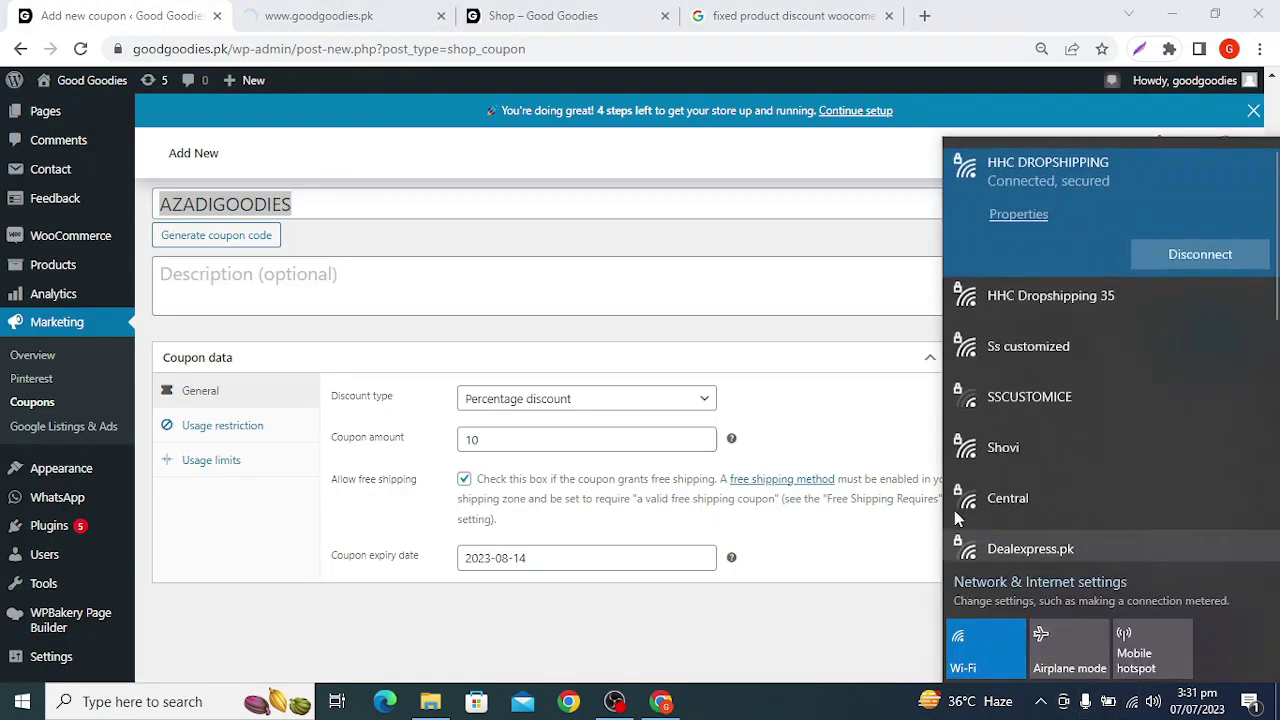
click(1011, 320)
click(1200, 307)
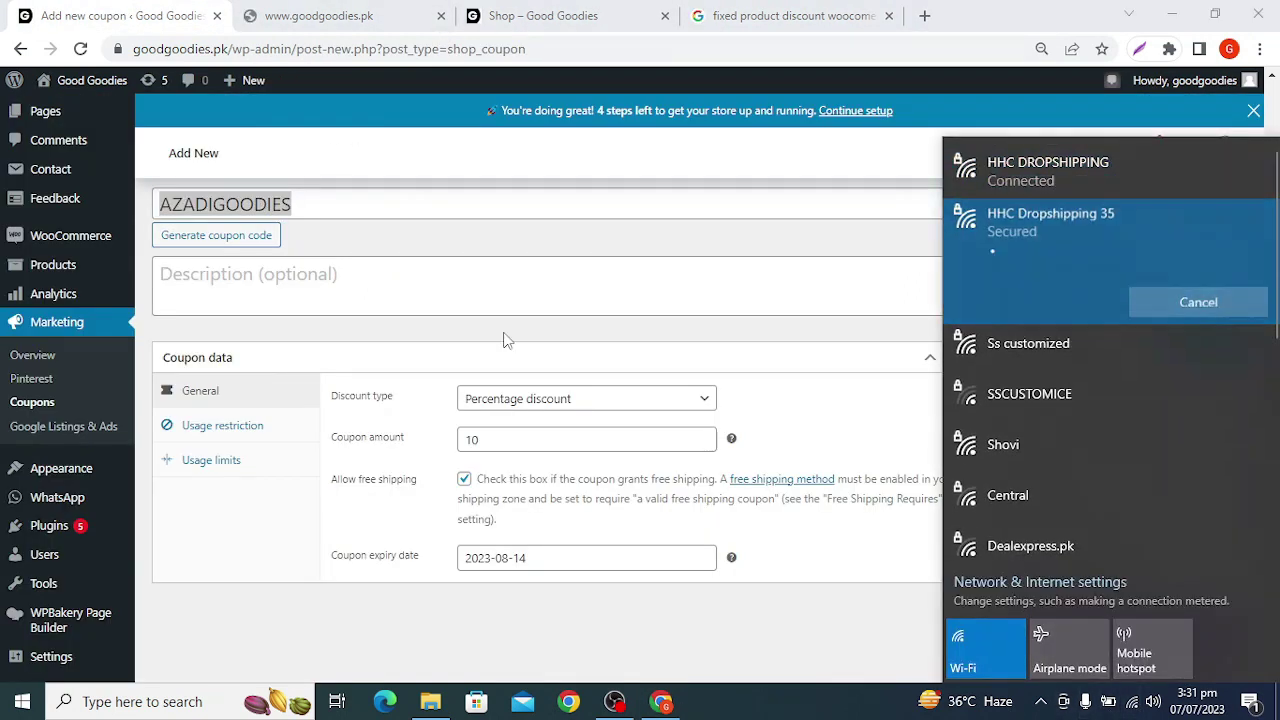
click(556, 321)
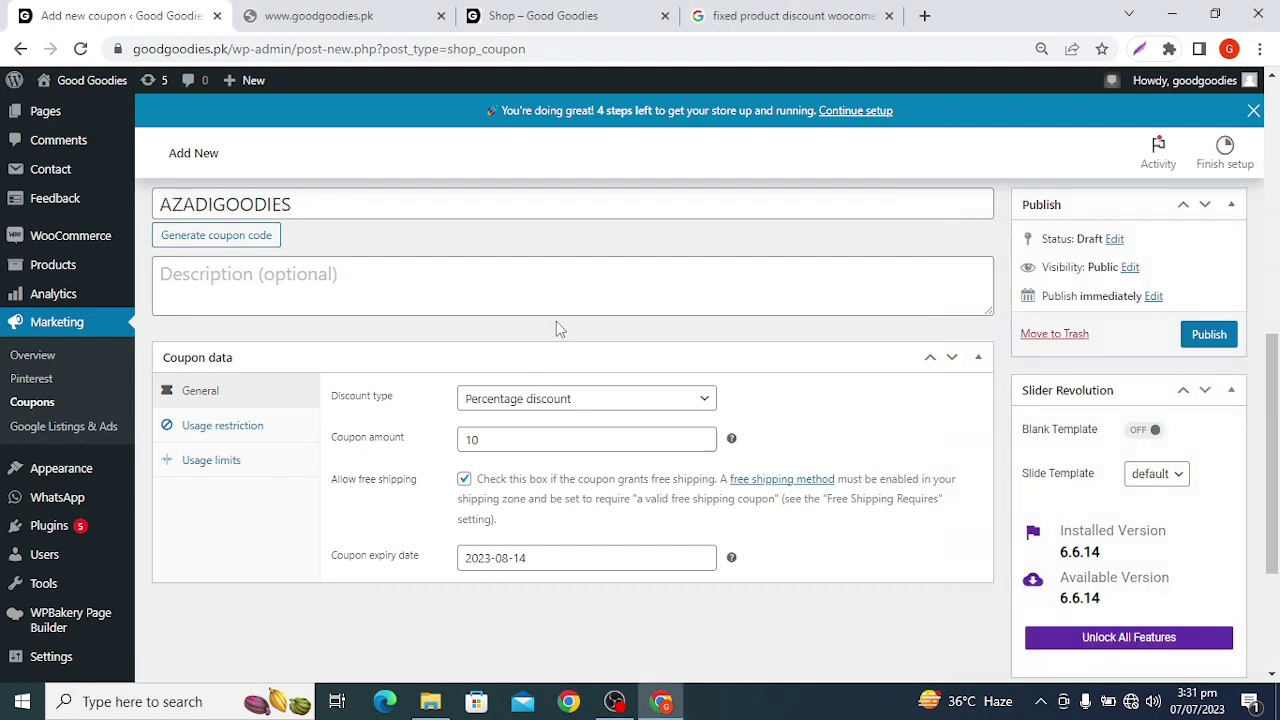
Reload the WooCommerce settings page in its browser tab and return to the coupon being edited.
click(330, 14)
click(338, 52)
key(Return)
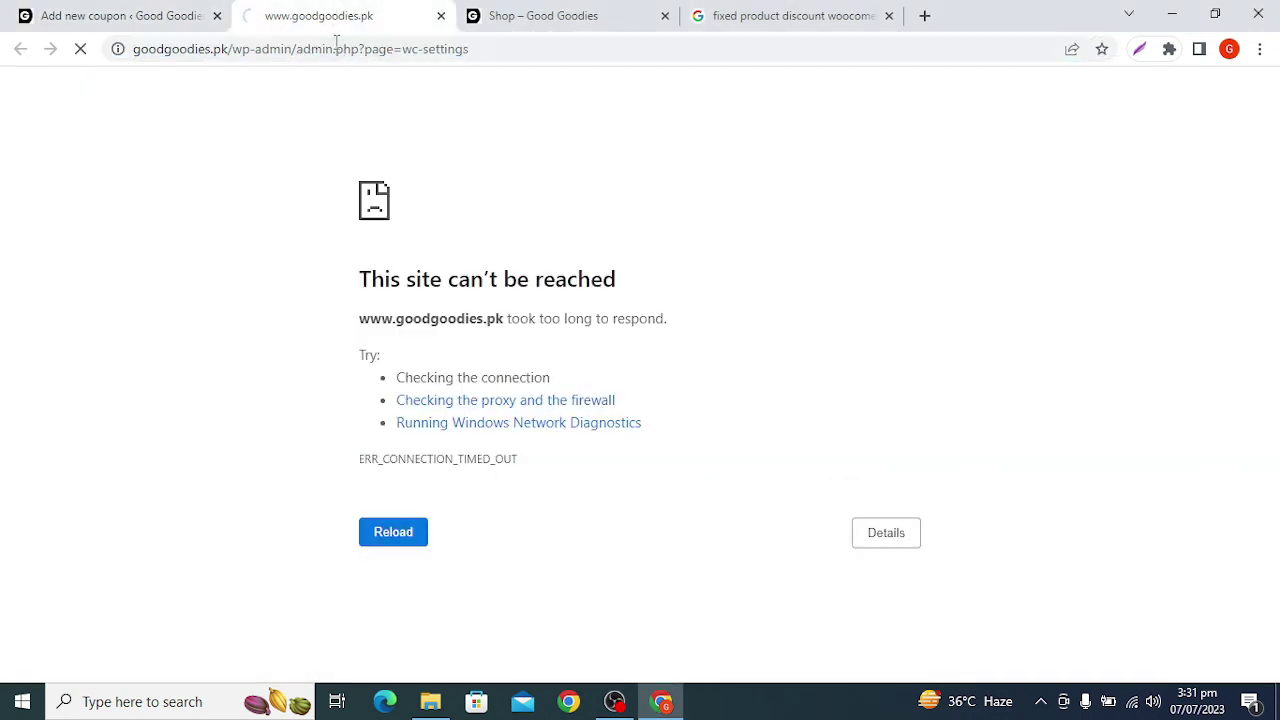
click(78, 12)
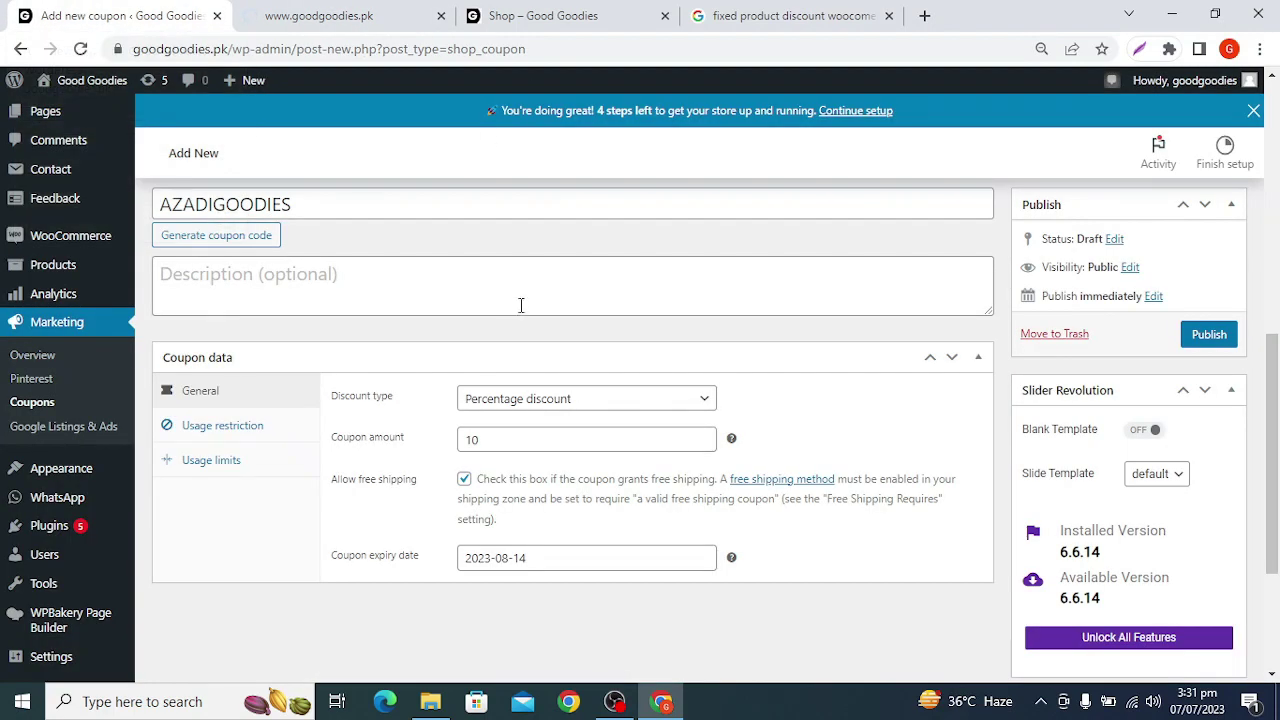
Change the coupon's discount type to Fixed cart discount and reset its amount to 0.
scroll(540, 295, down, 1)
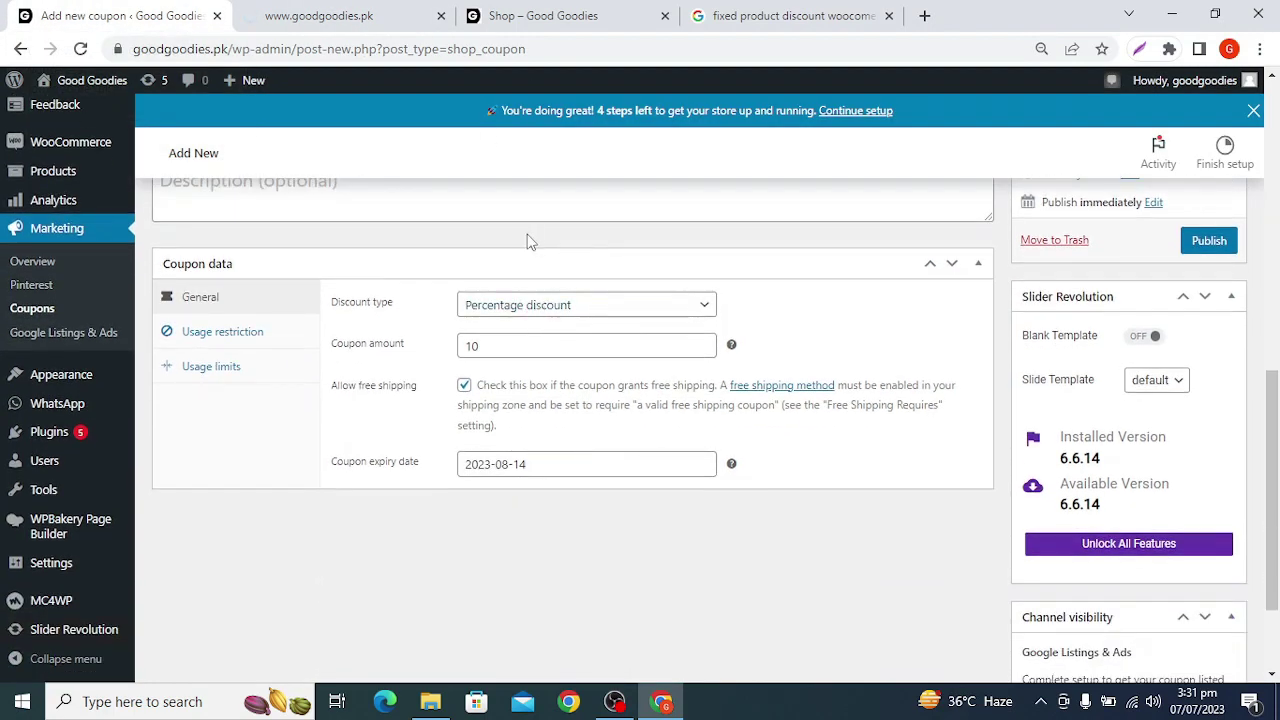
click(518, 308)
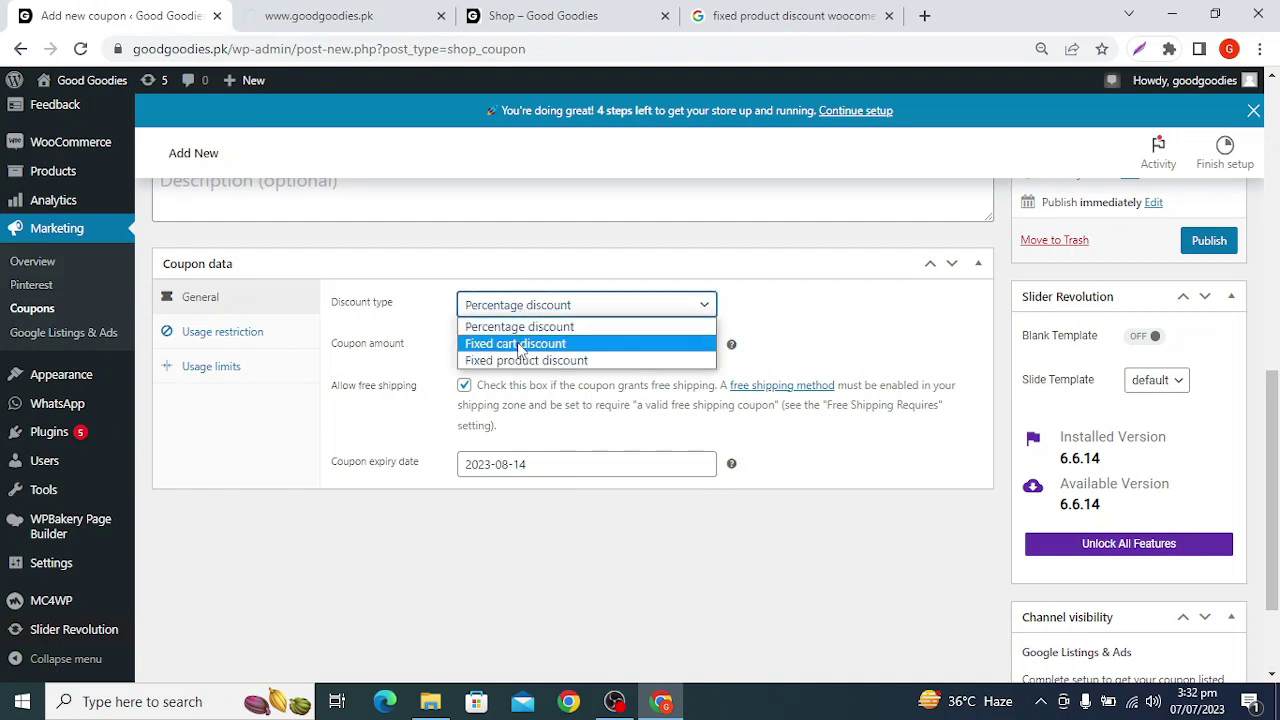
click(512, 343)
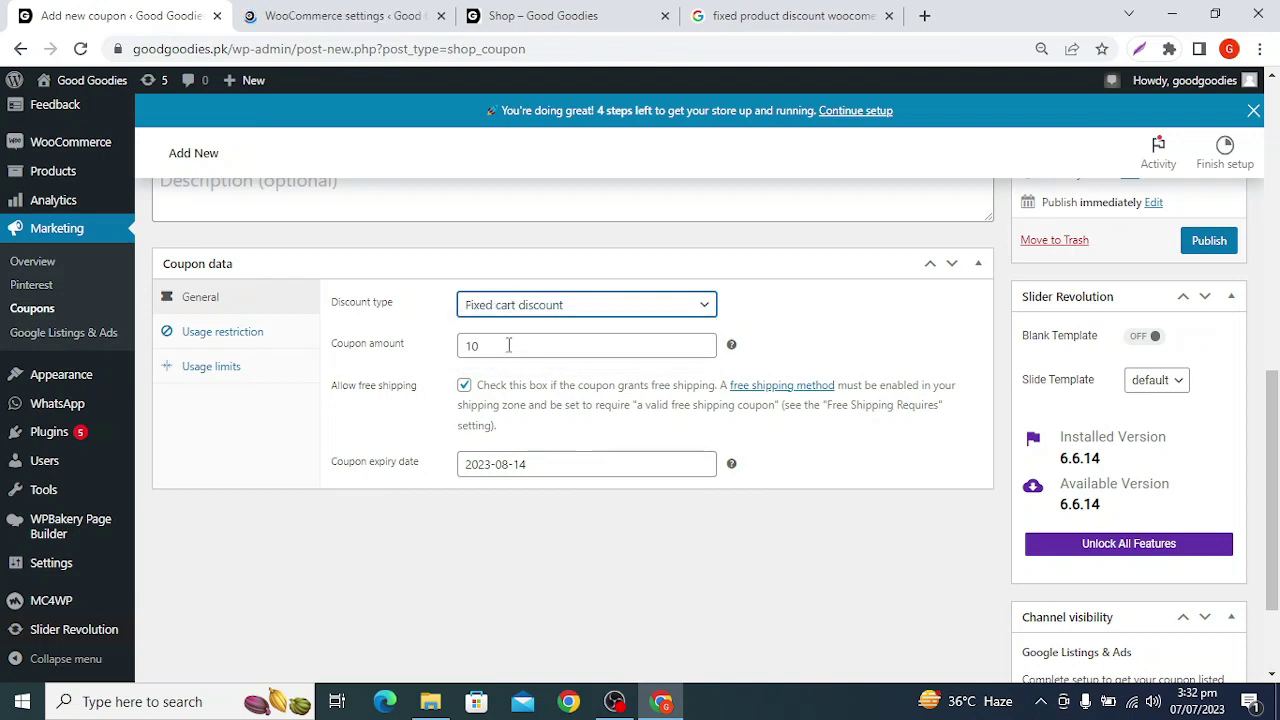
double_click(484, 342)
key(BackSpace)
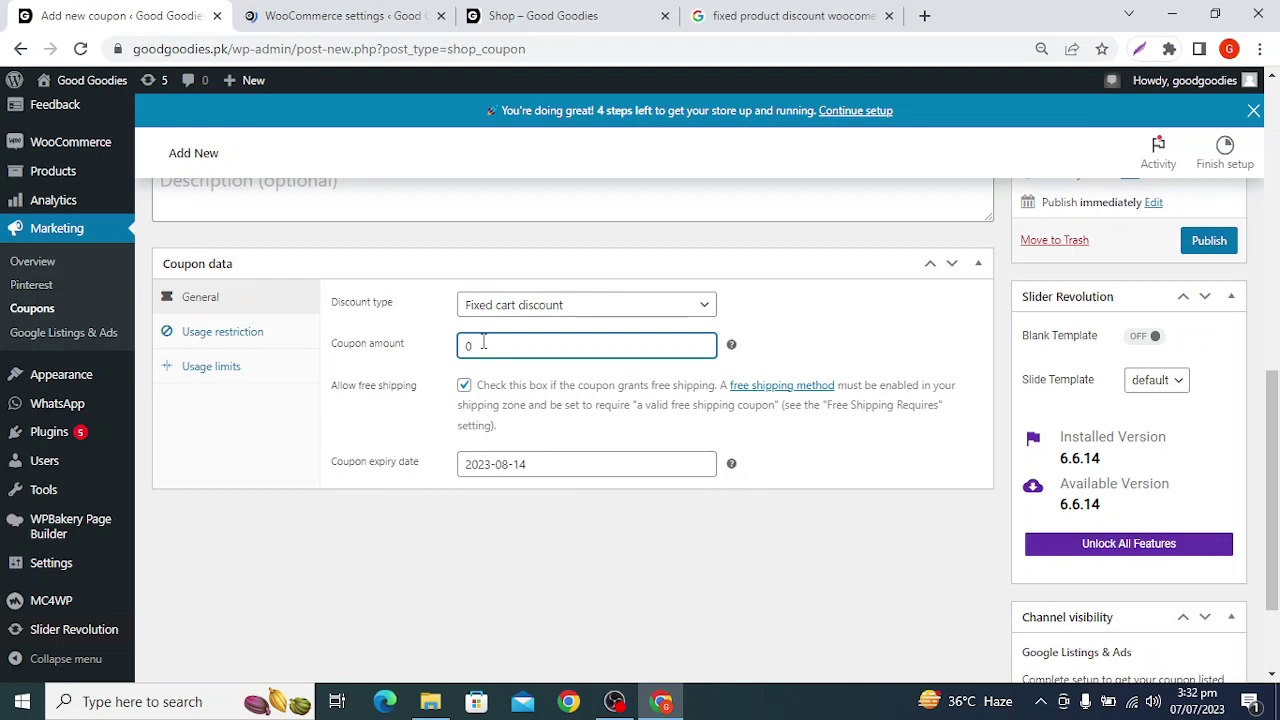
click(240, 410)
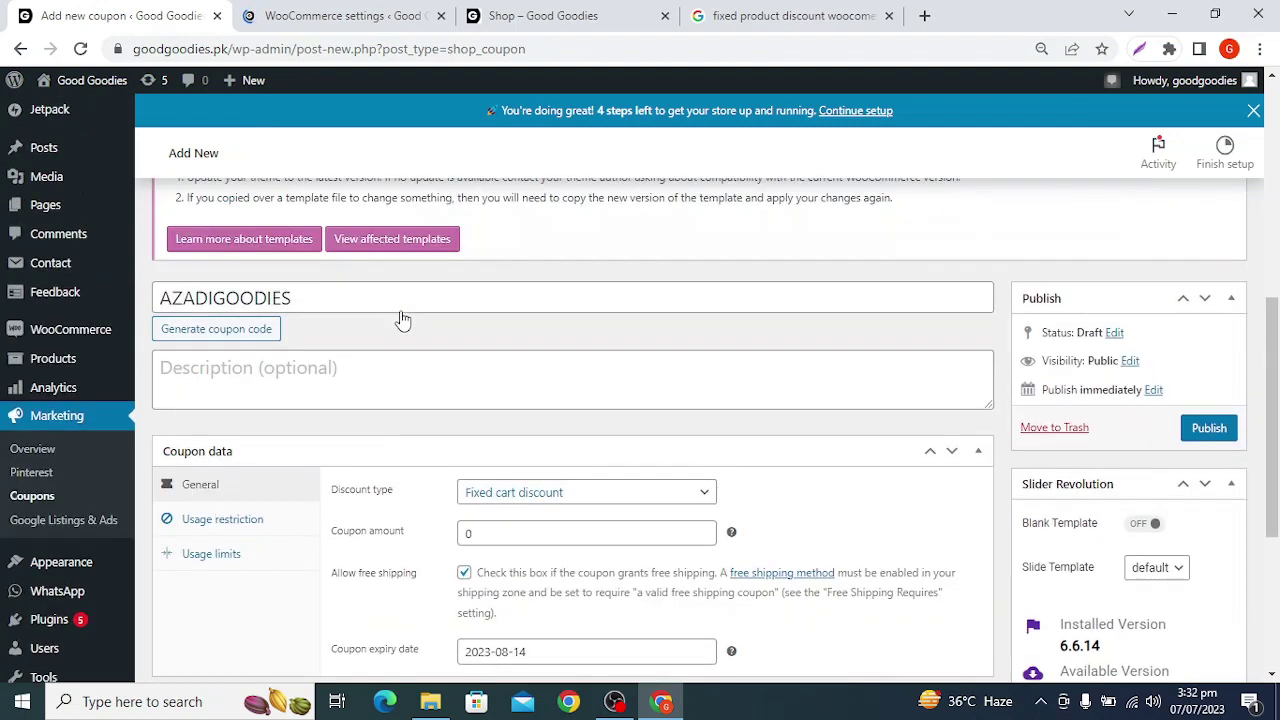
Open the Shipping section of the WooCommerce settings in the other browser tab.
scroll(396, 310, up, 2)
click(362, 12)
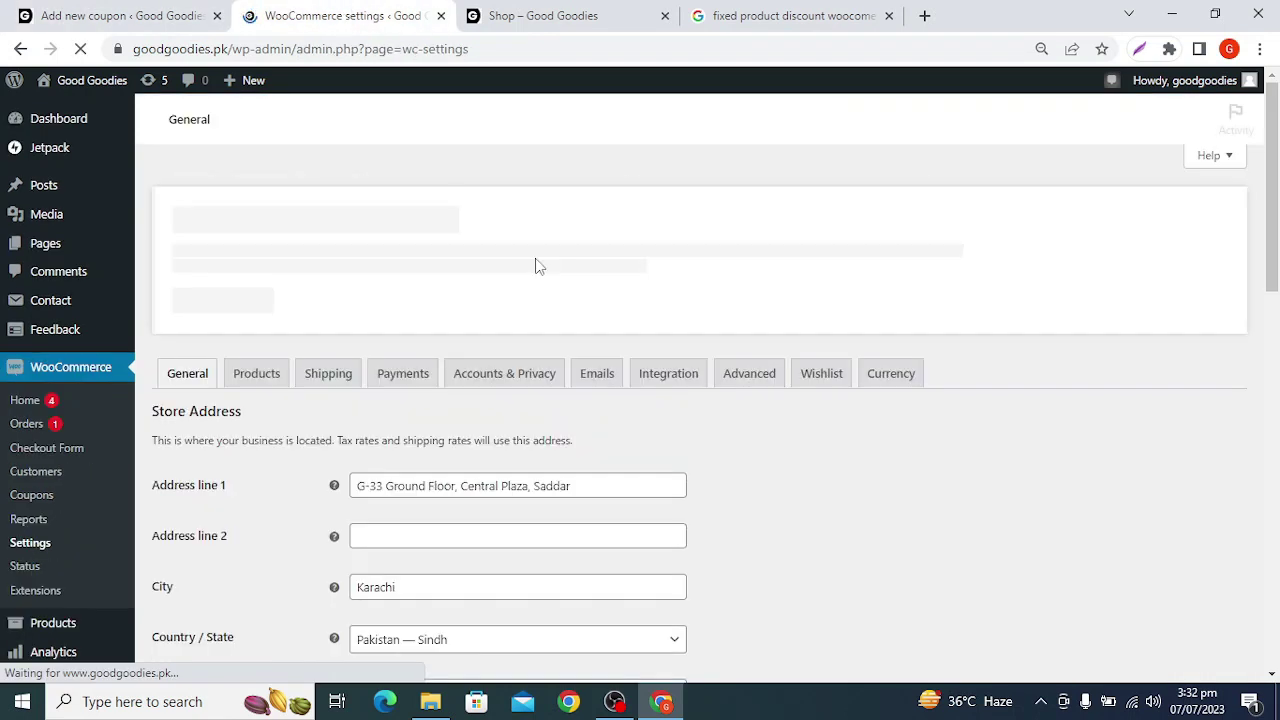
scroll(518, 335, down, 2)
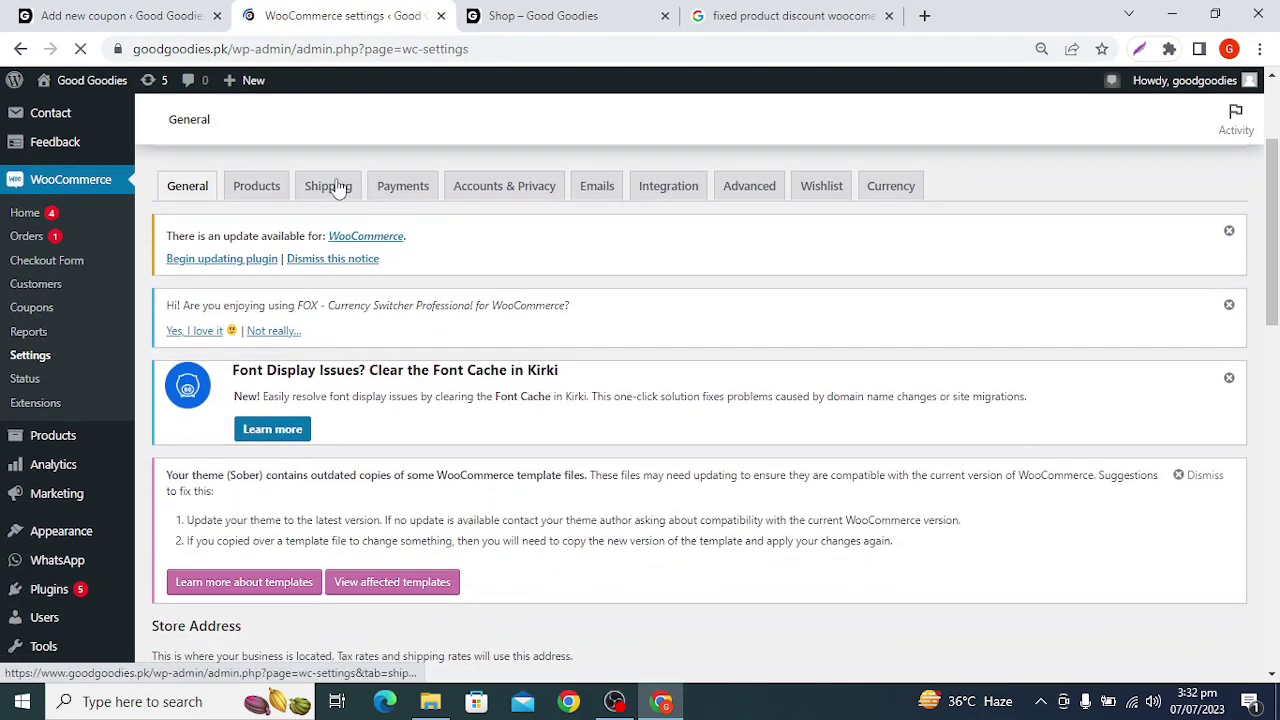
click(335, 188)
scroll(578, 293, down, 4)
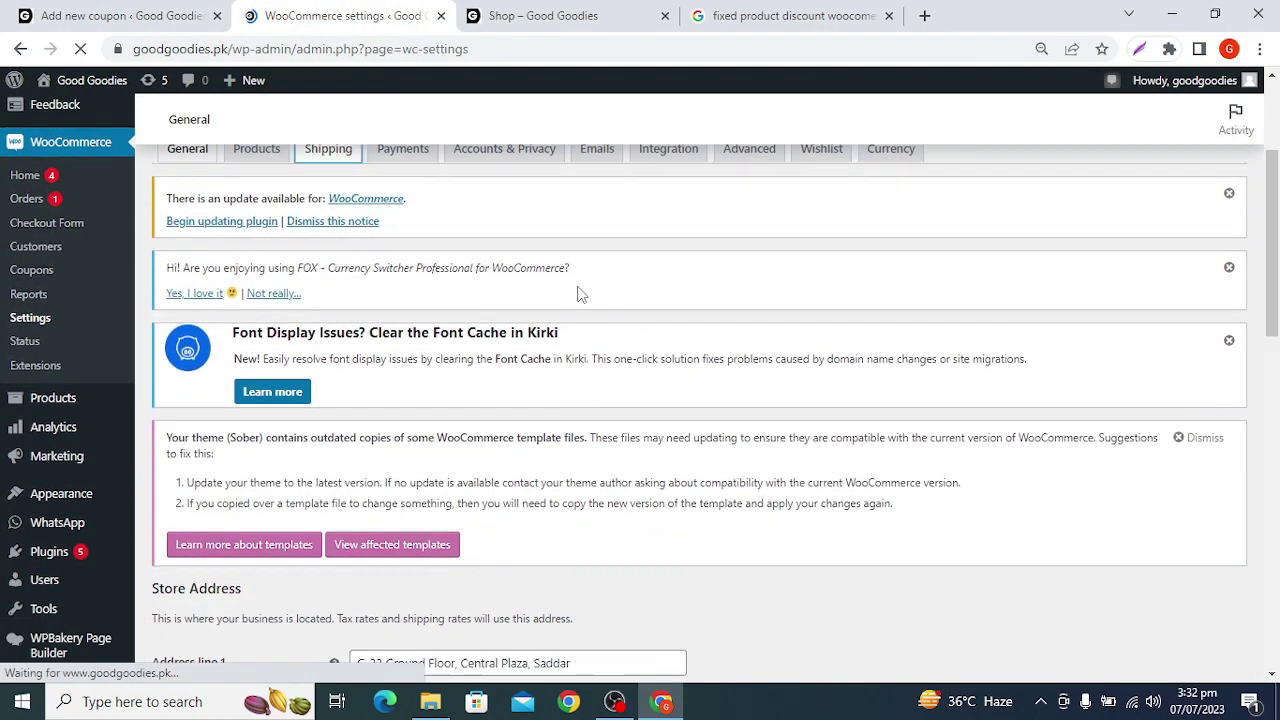
scroll(578, 293, up, 4)
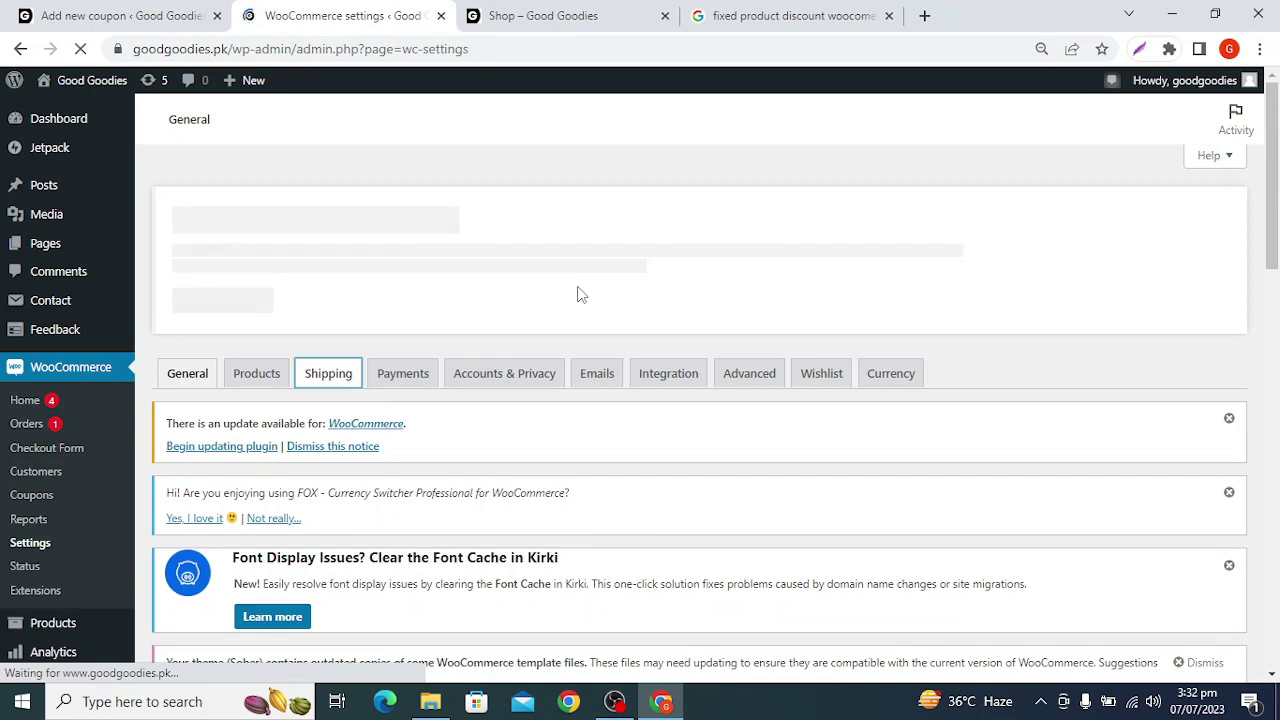
scroll(578, 293, down, 3)
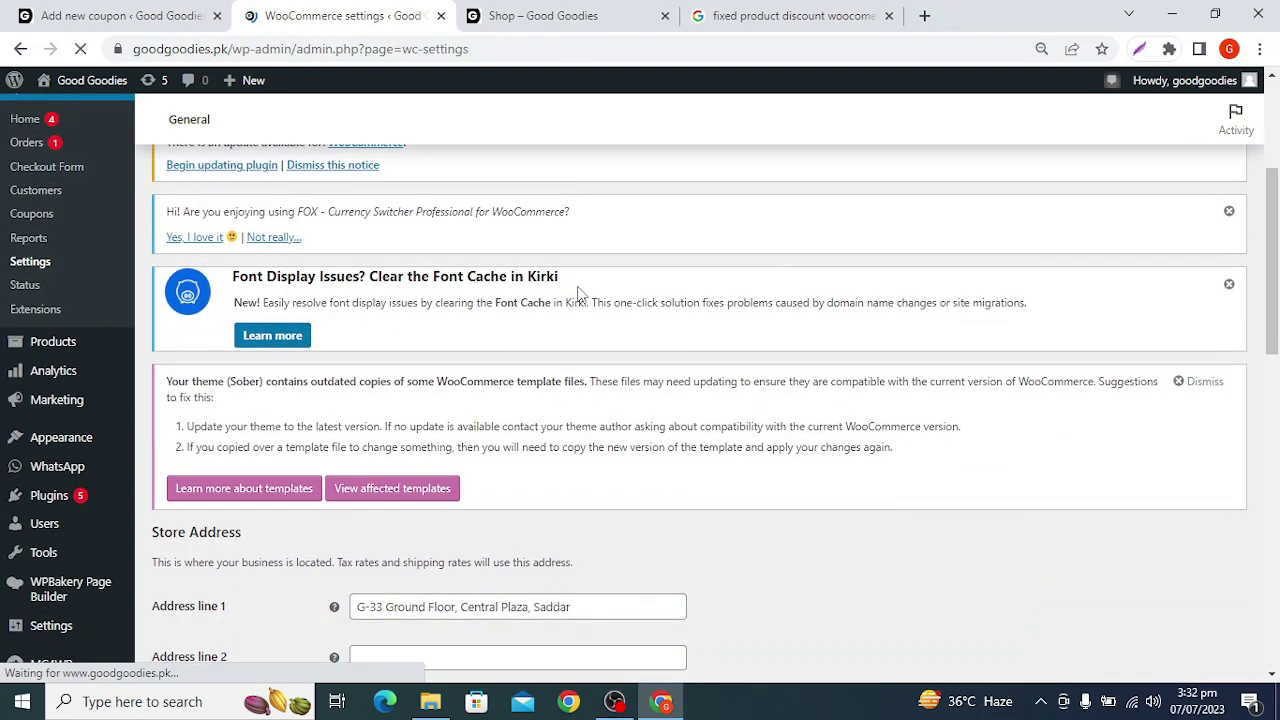
scroll(529, 329, up, 3)
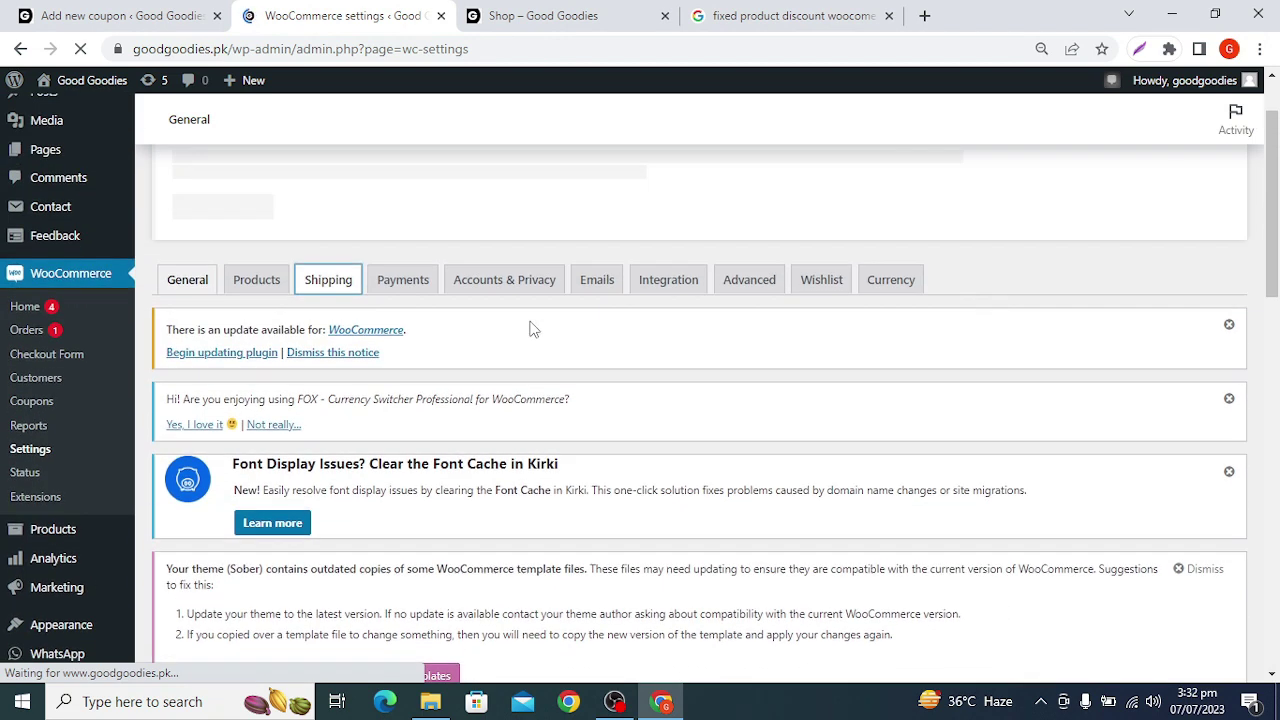
Highlight the note on free shipping requirements in the coupon data and return to the WooCommerce settings.
key(ctrl+shift+Tab)
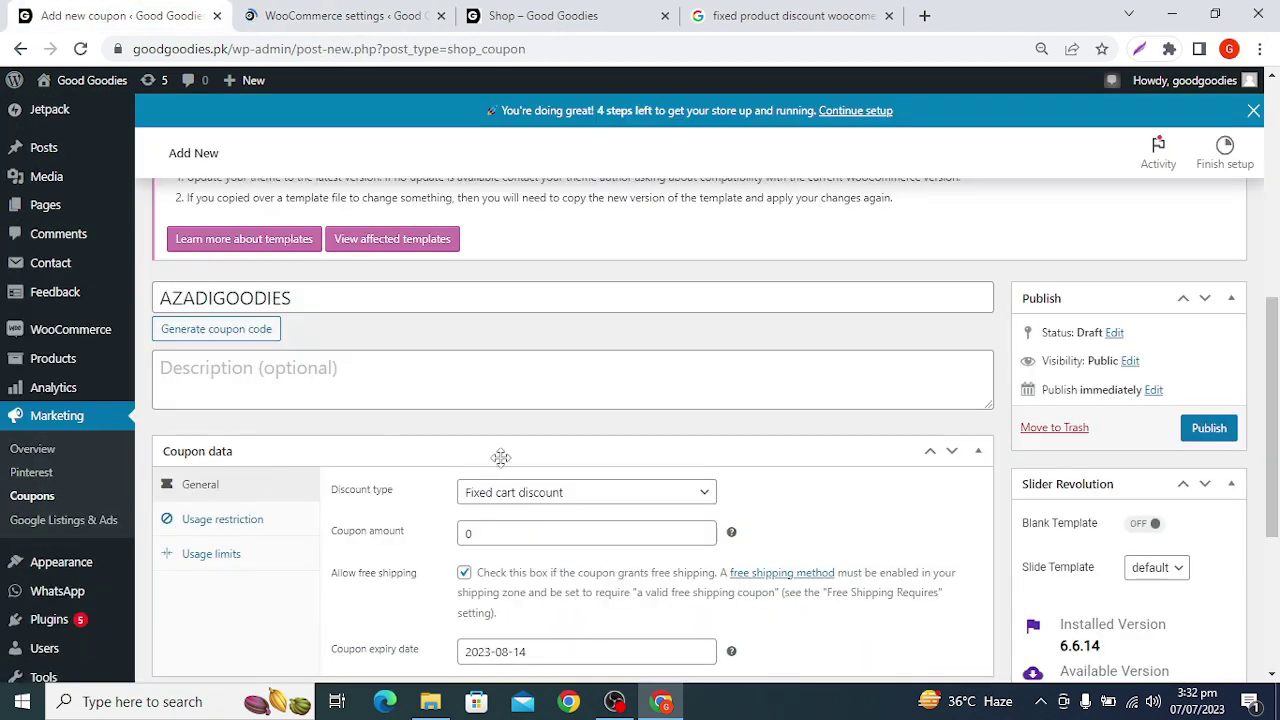
scroll(444, 568, down, 2)
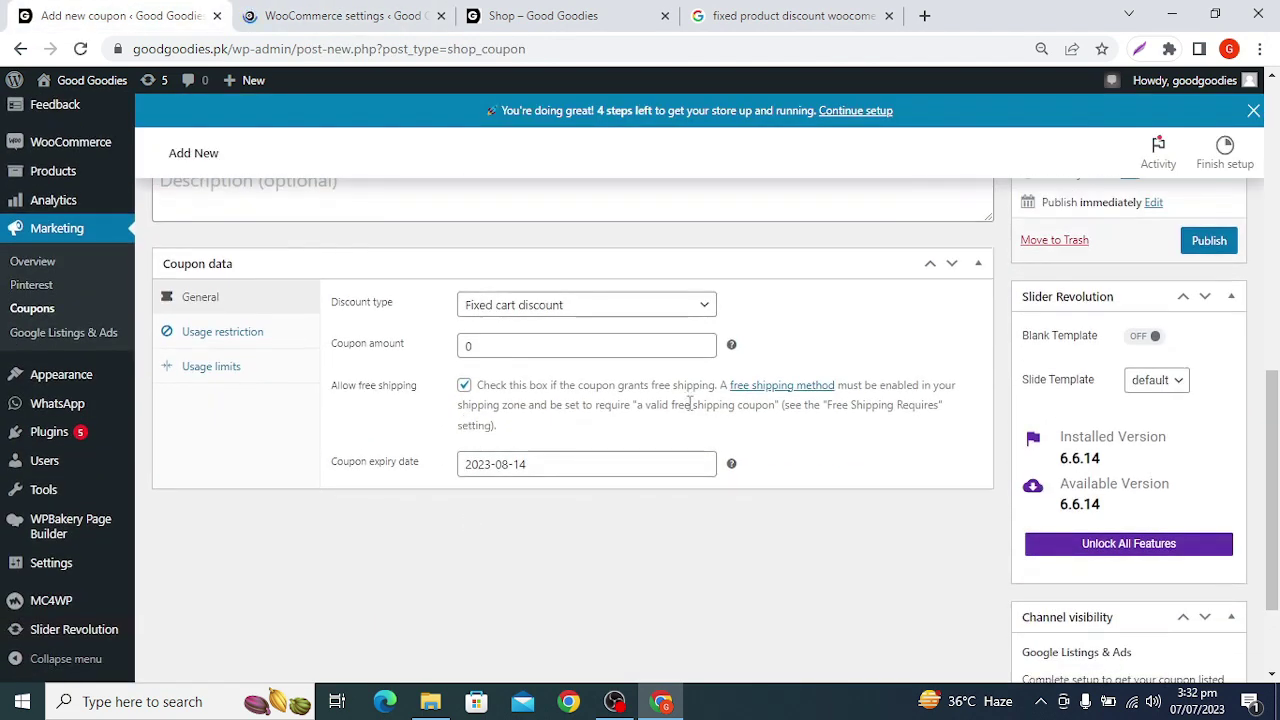
drag(480, 390, 530, 430)
key(ctrl+Tab)
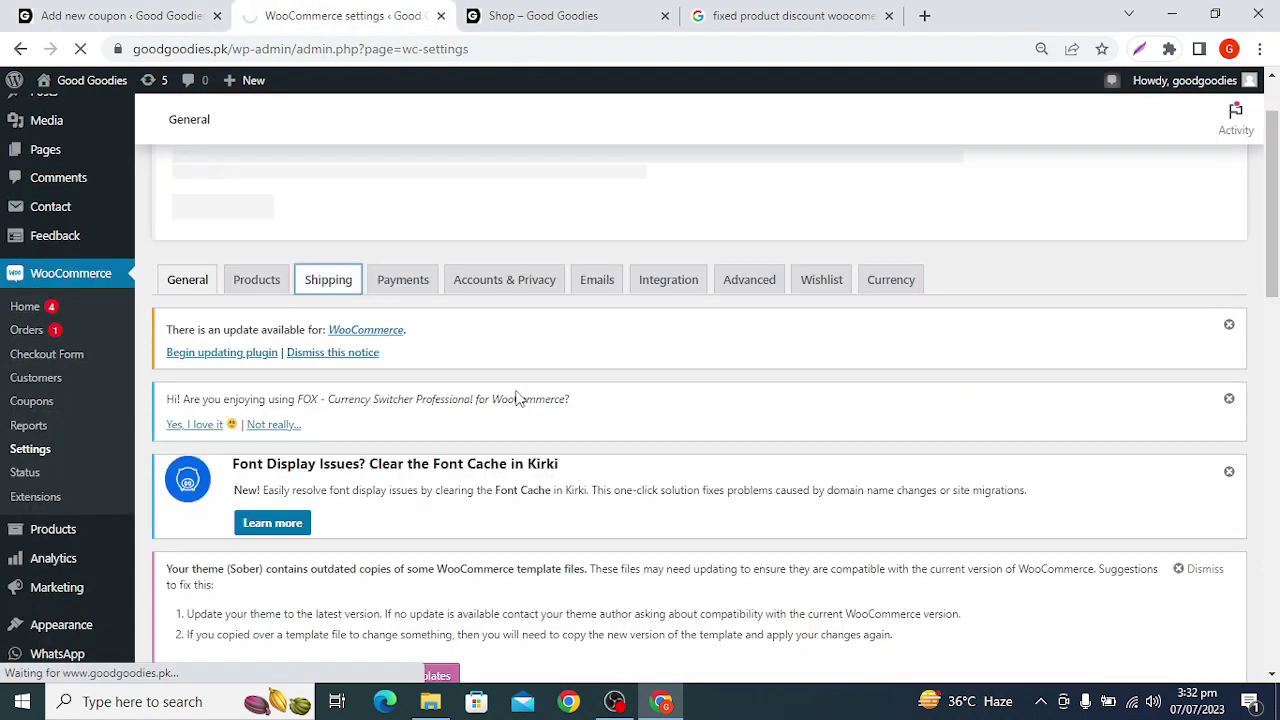
Open the Pakistan shipping zone and bring up its list of shipping methods.
scroll(517, 398, down, 1)
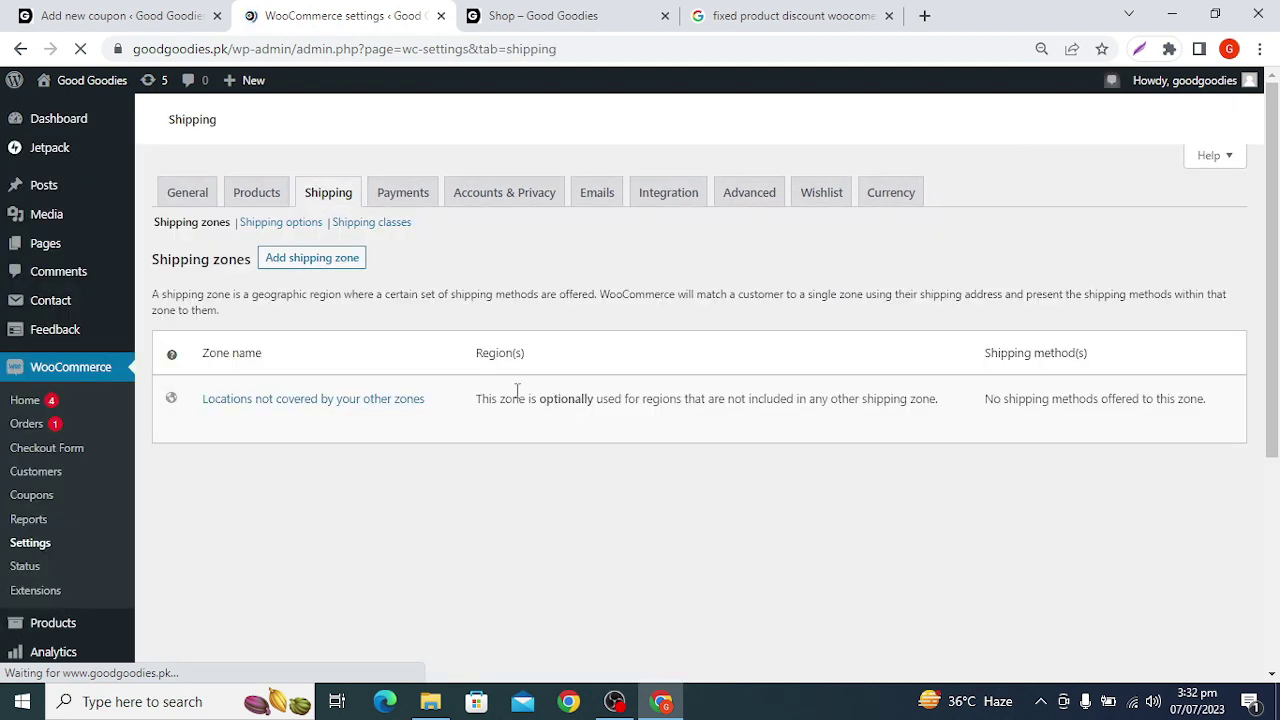
scroll(330, 450, down, 4)
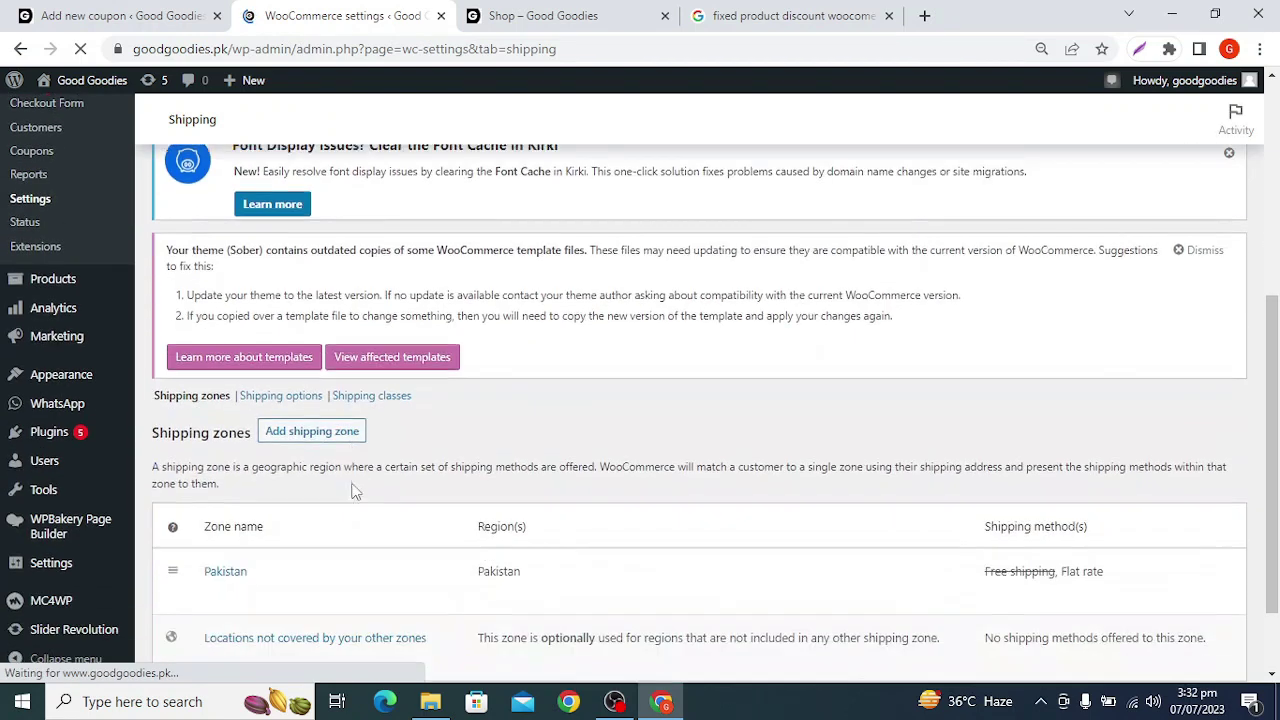
click(215, 490)
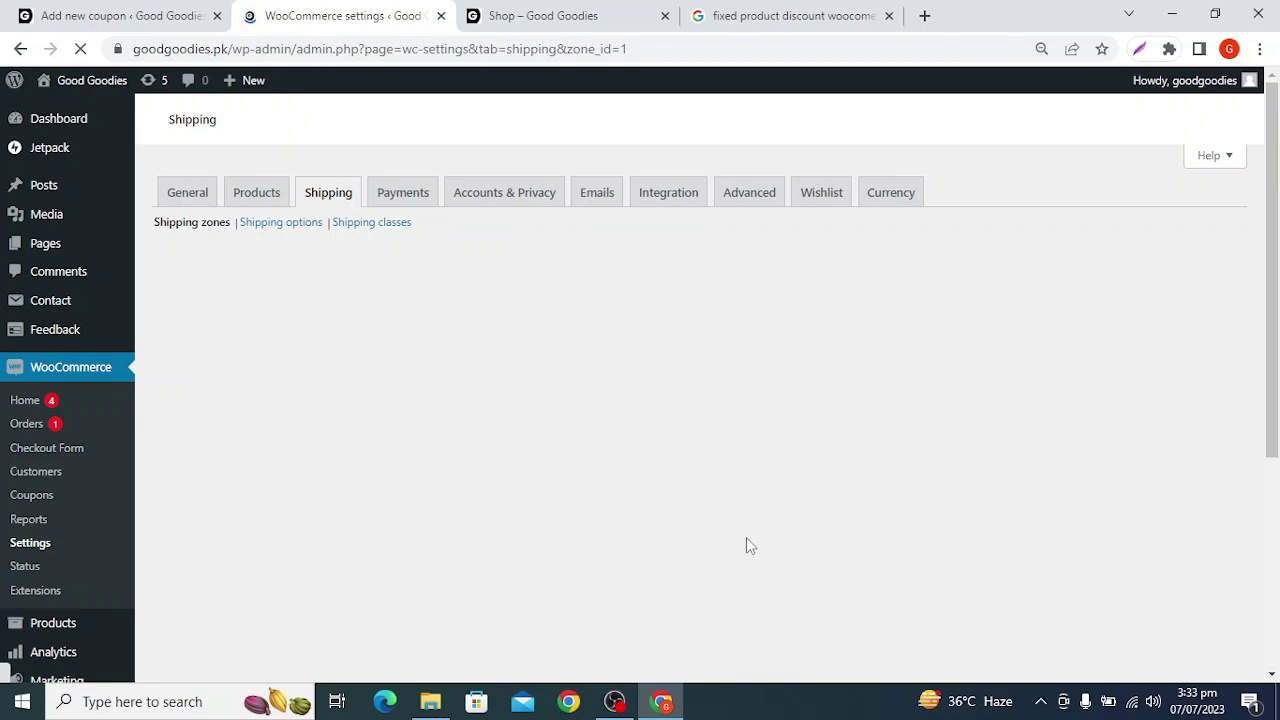
mouse_move(1134, 703)
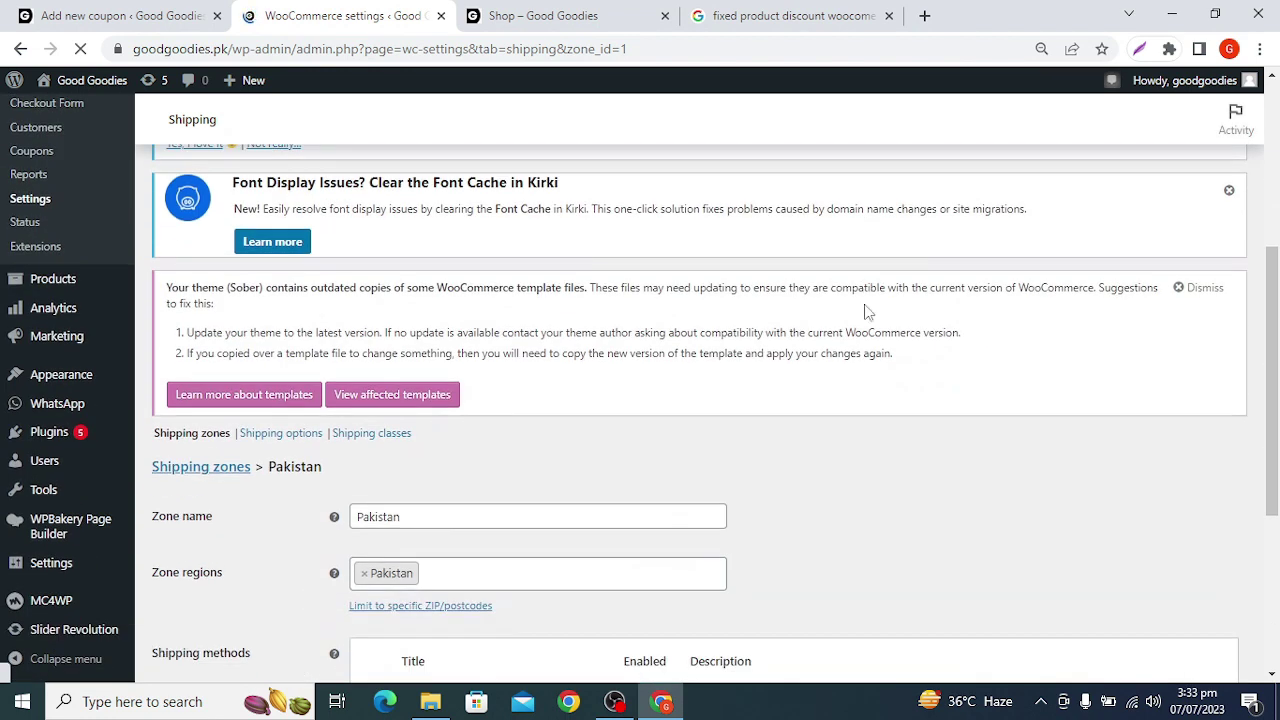
scroll(866, 312, down, 3)
Edit the Pakistan zone's Free shipping method so that it requires a valid free shipping coupon.
mouse_move(440, 448)
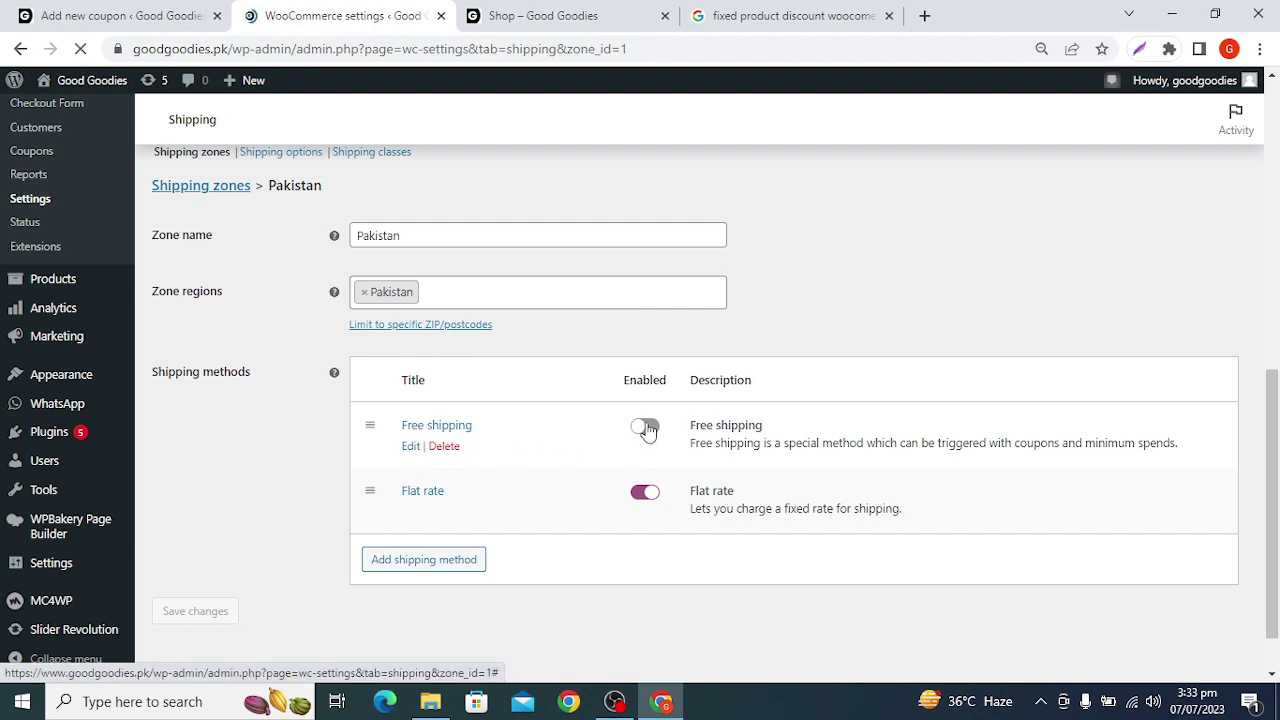
click(409, 447)
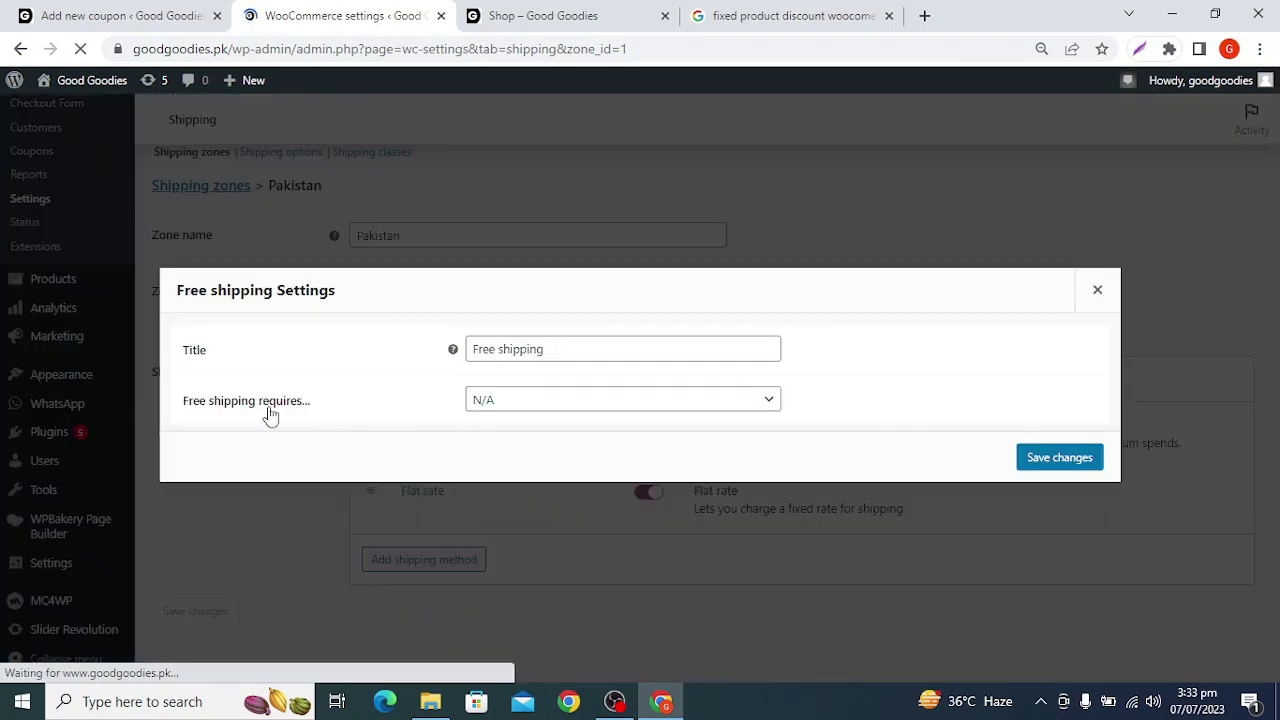
click(564, 405)
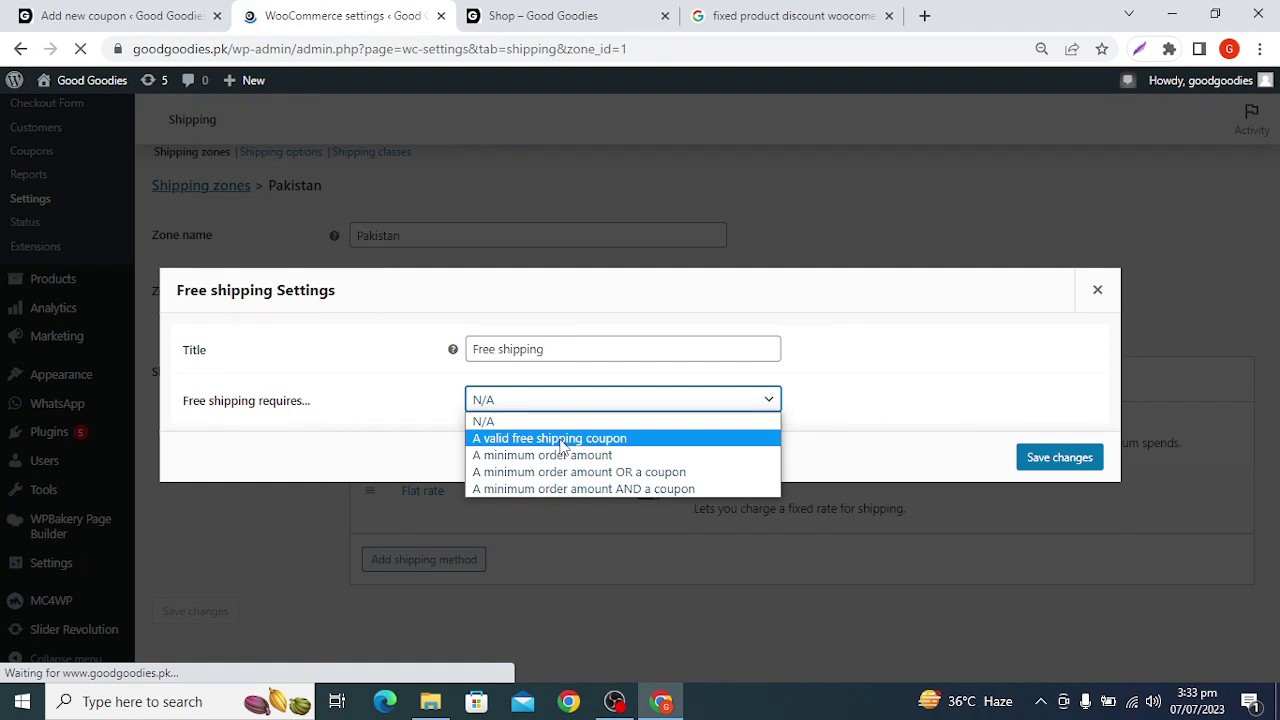
click(563, 440)
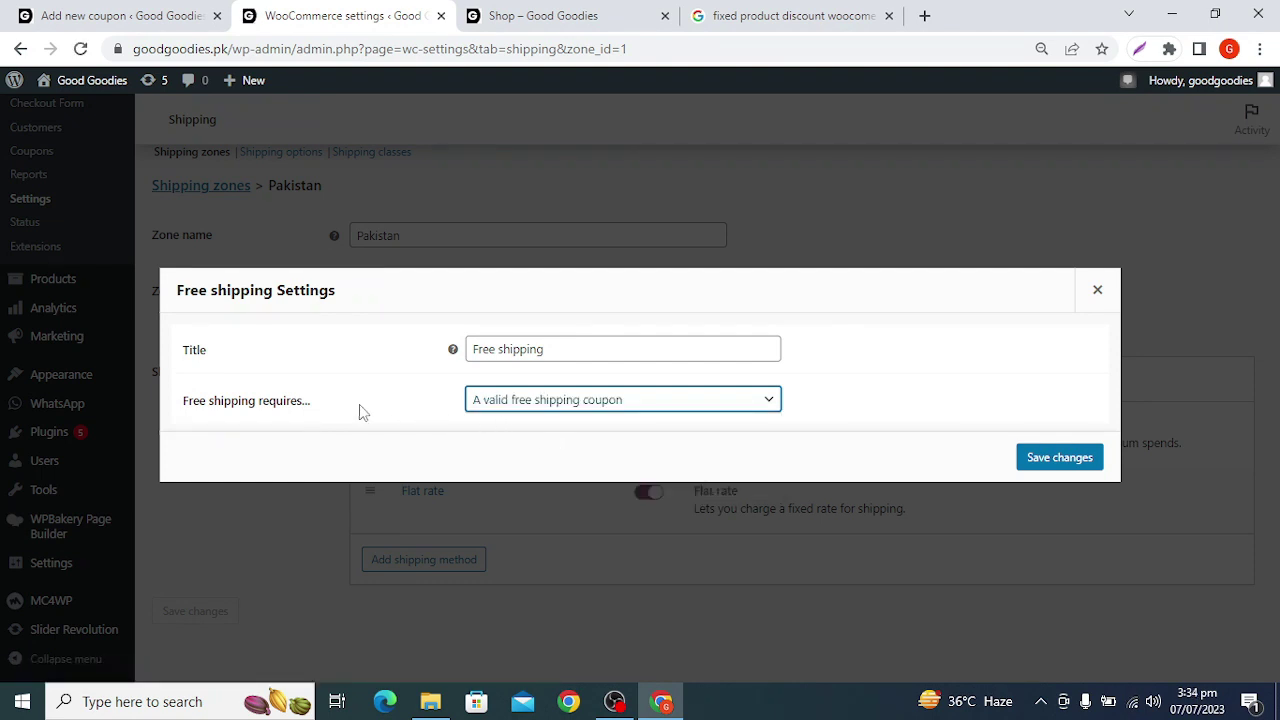
Switch the Free shipping requirement to a minimum order amount of 5000.
click(505, 410)
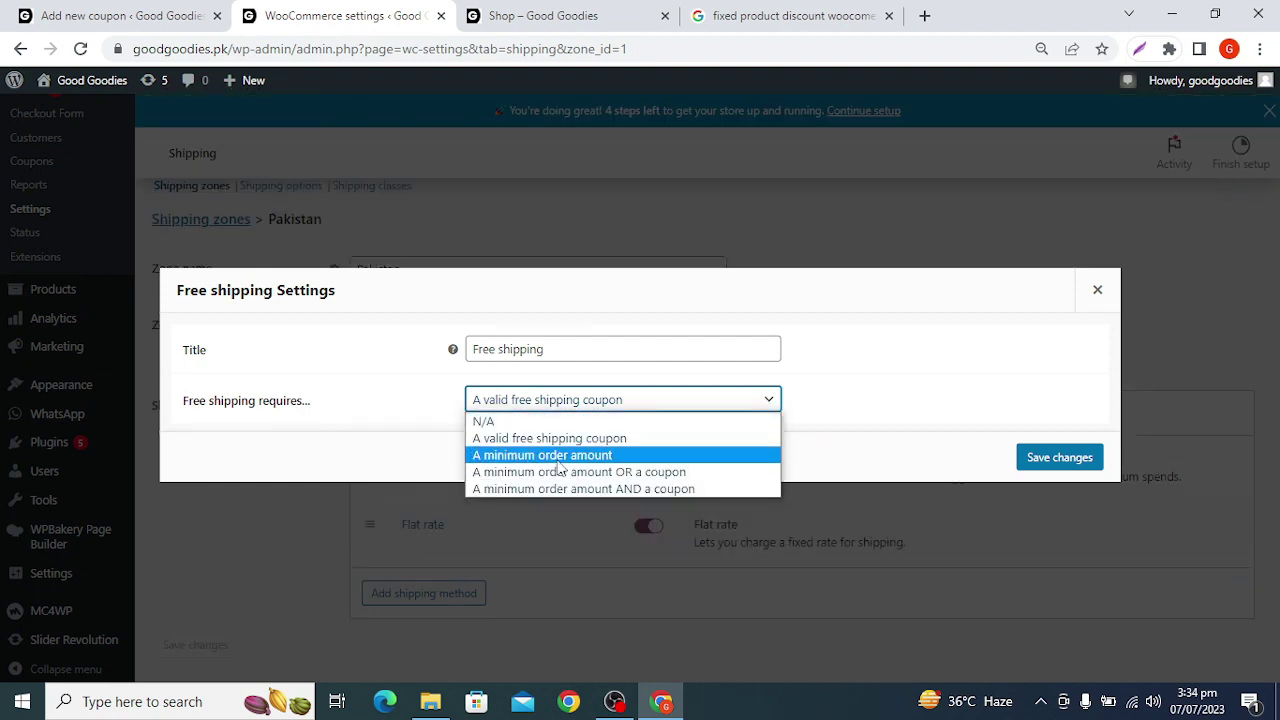
click(557, 459)
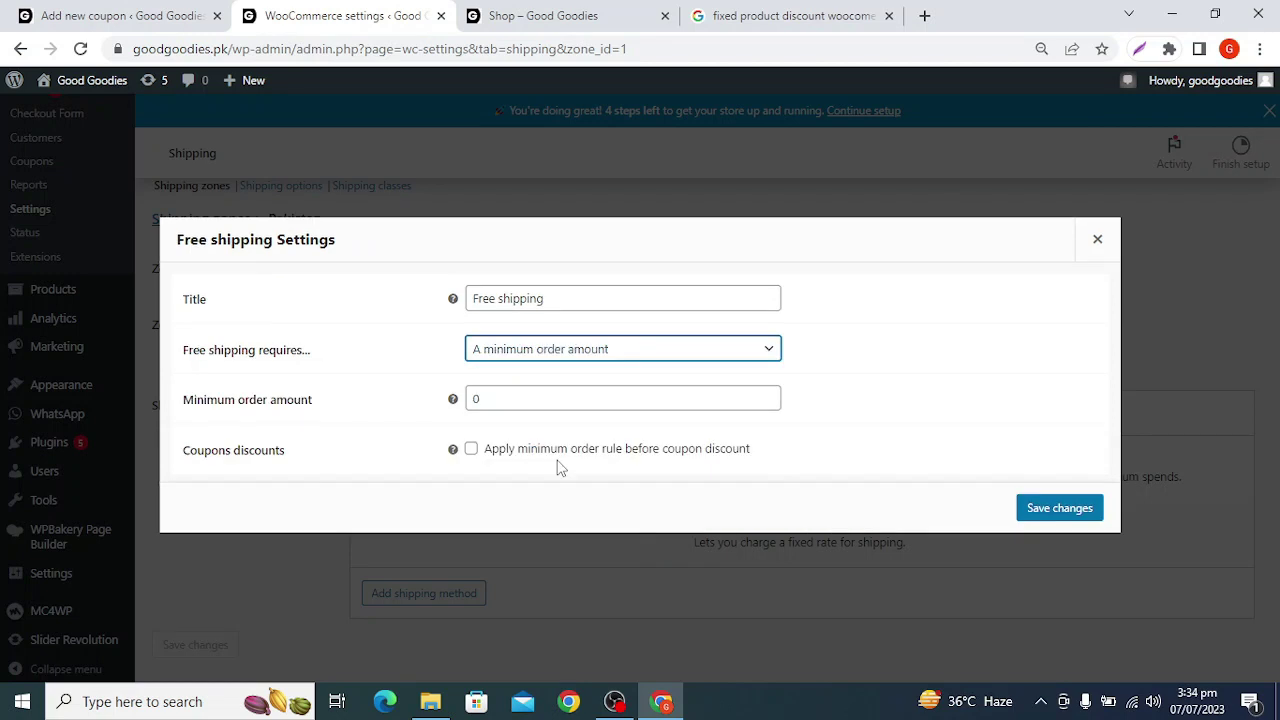
double_click(491, 403)
text(5000)
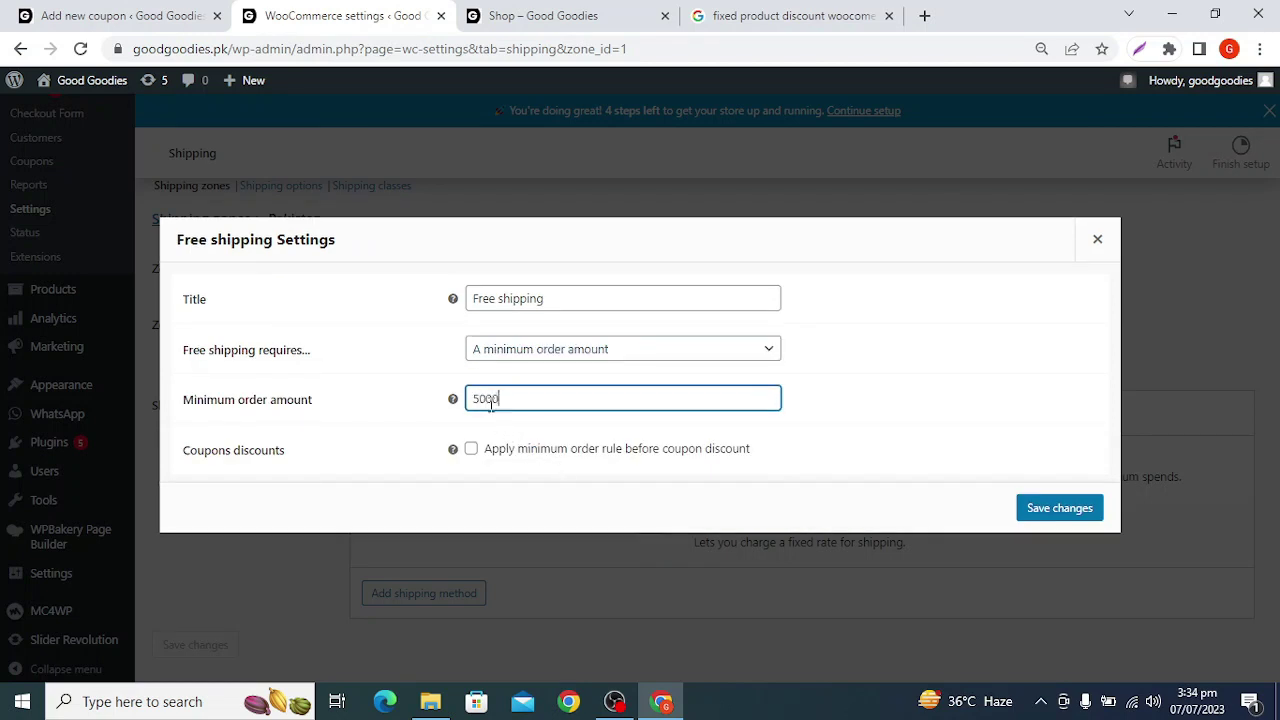
click(413, 412)
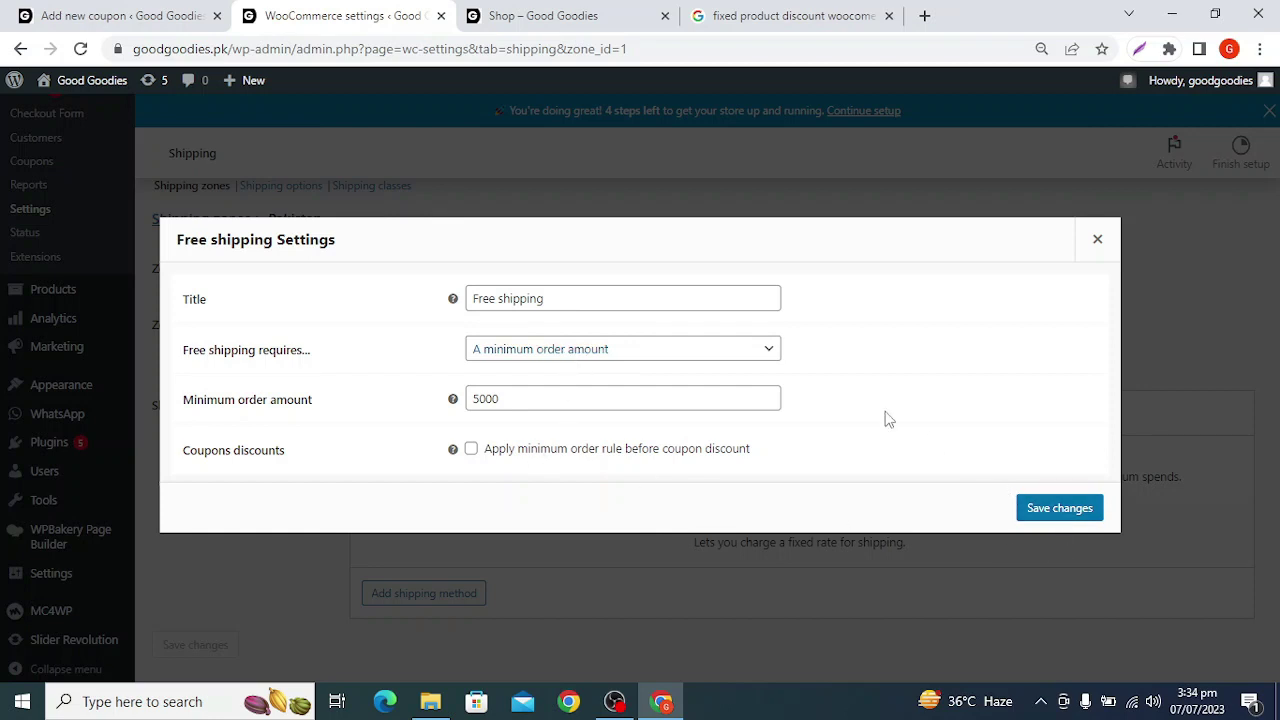
Set the Free shipping requirement back to a valid free shipping coupon and save the method's settings.
click(487, 348)
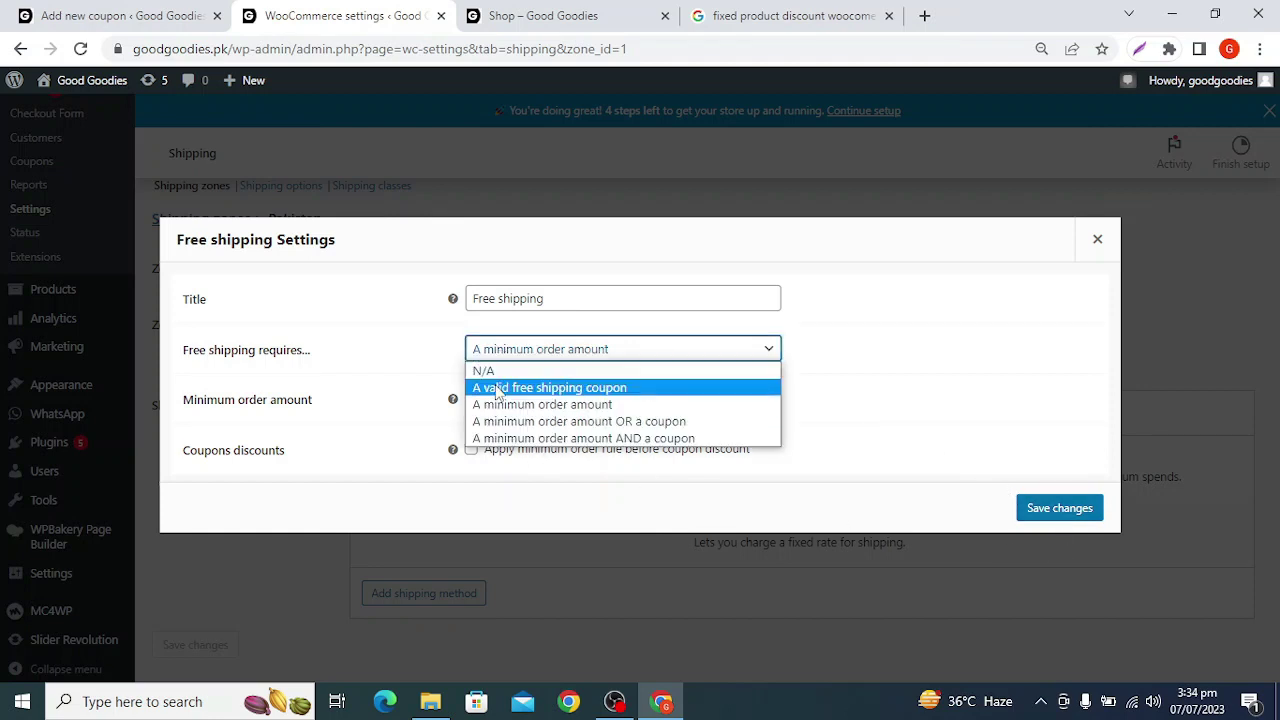
click(497, 388)
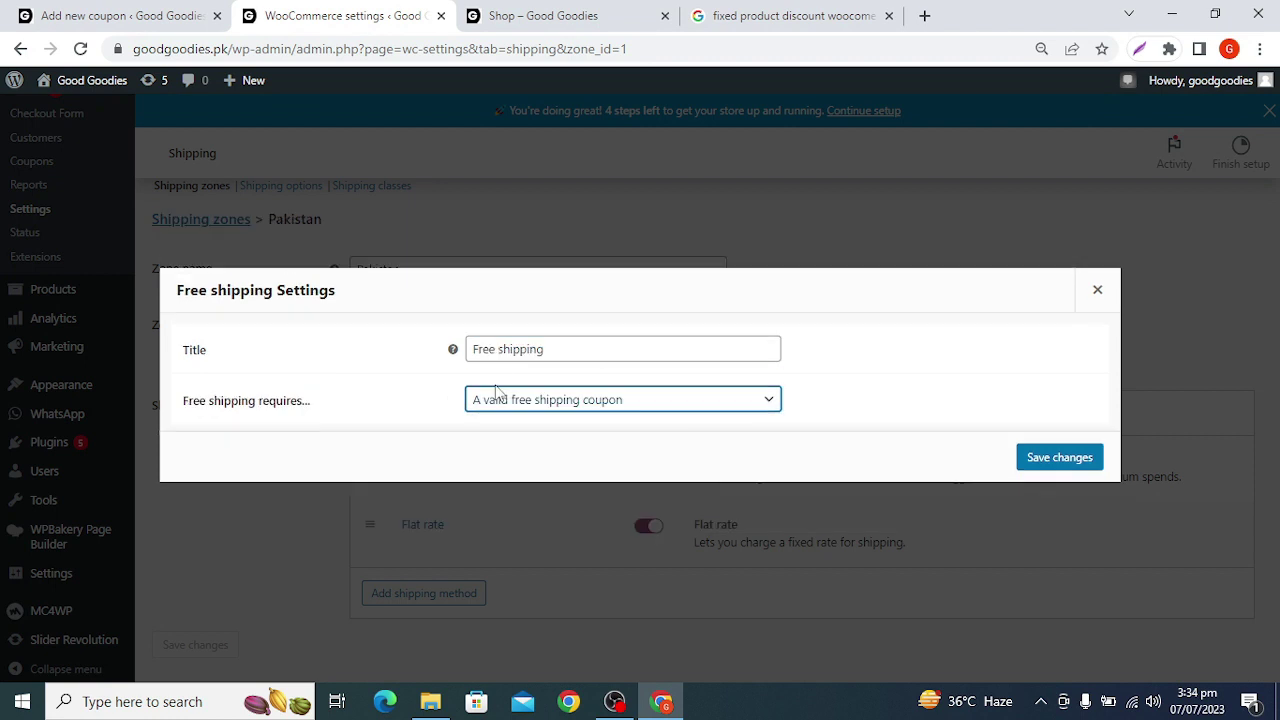
click(1079, 465)
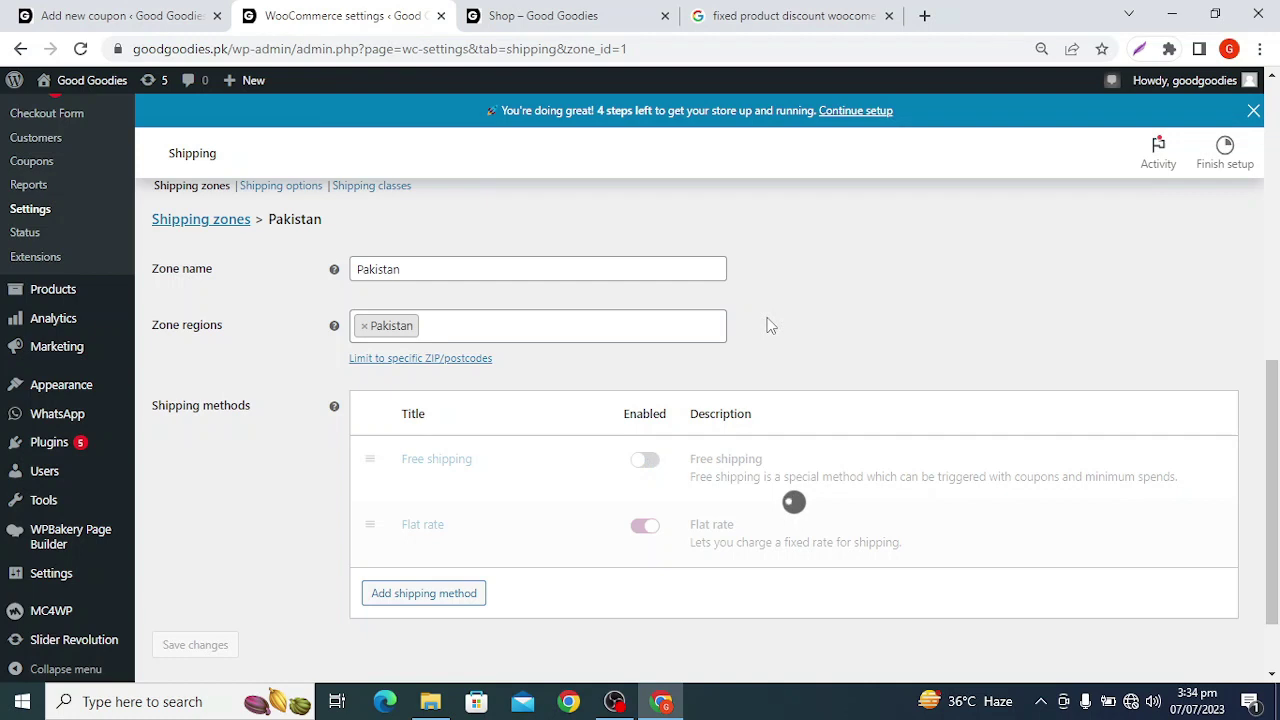
Connect the computer to the HHC Dropshipping 35 Wi-Fi network and reload the Pakistan shipping zone page.
click(1131, 701)
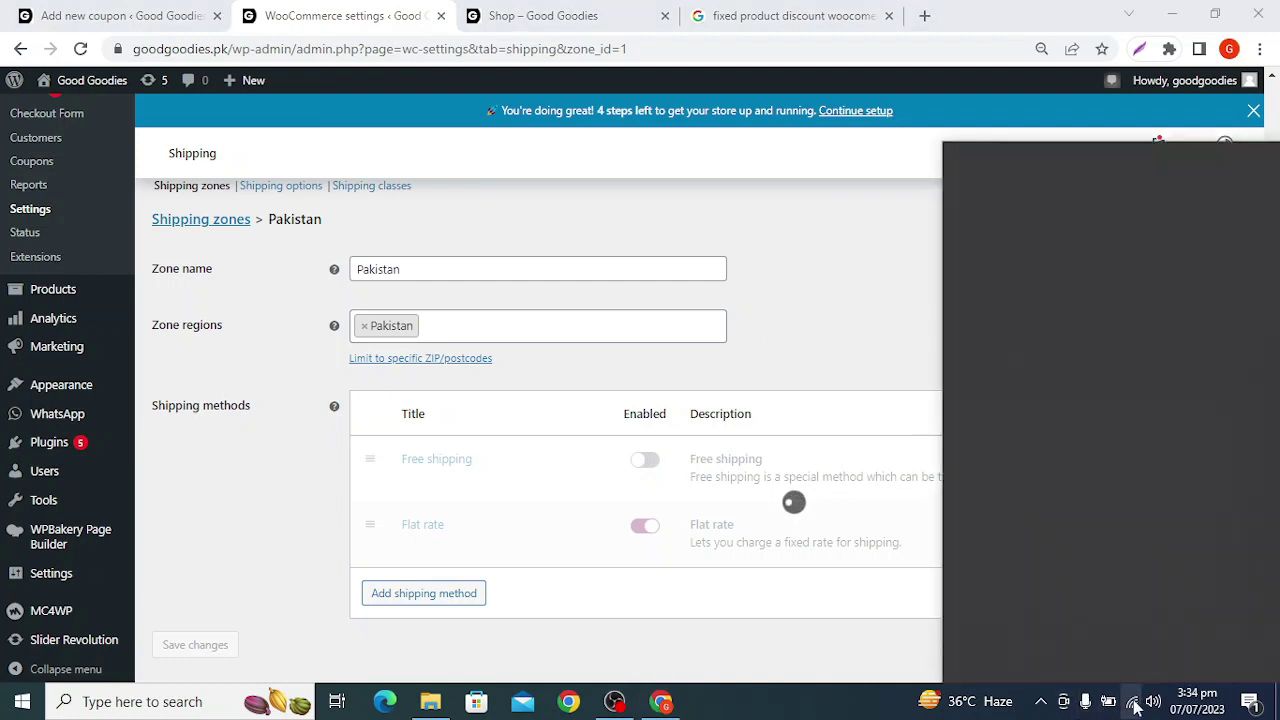
click(1100, 296)
click(1180, 310)
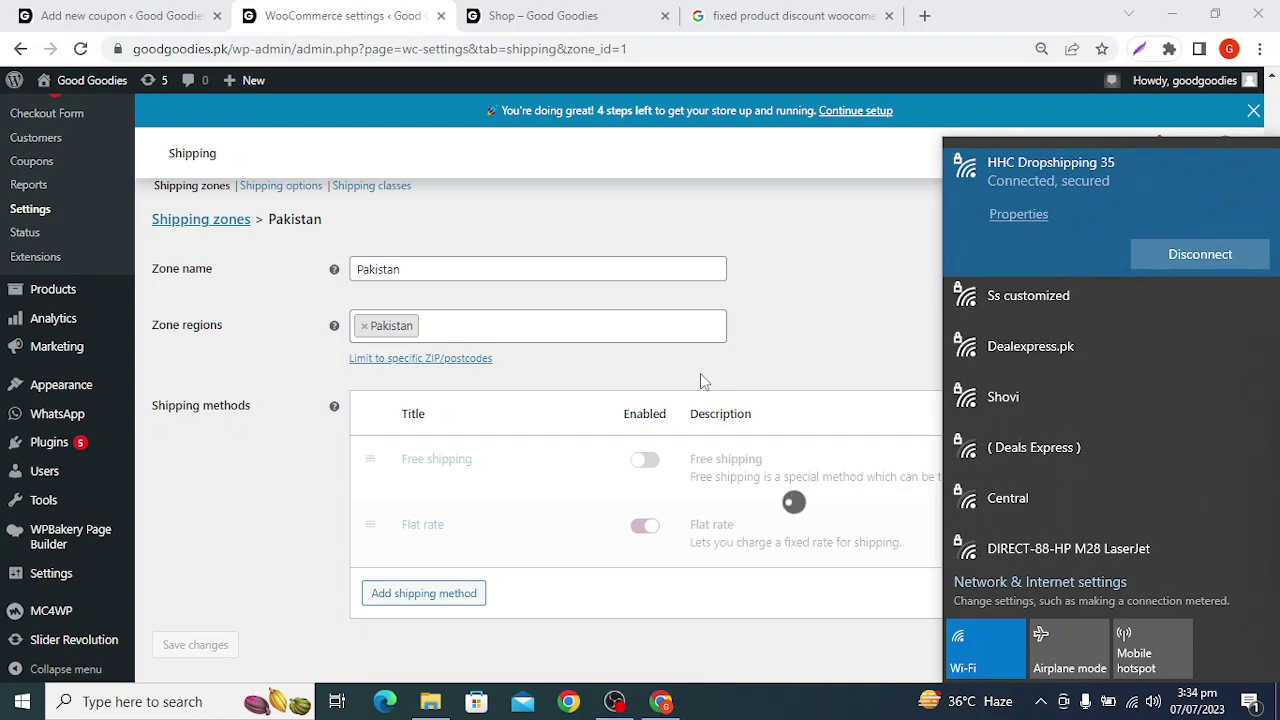
click(700, 380)
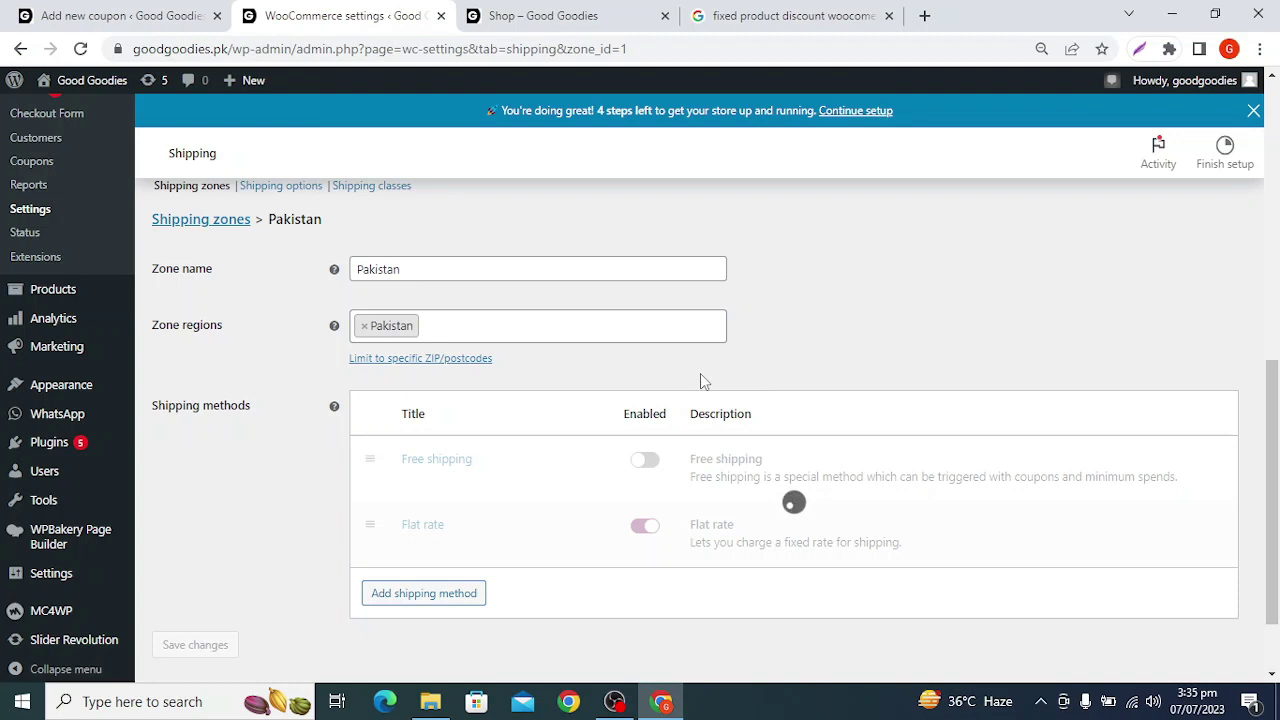
click(494, 50)
key(Return)
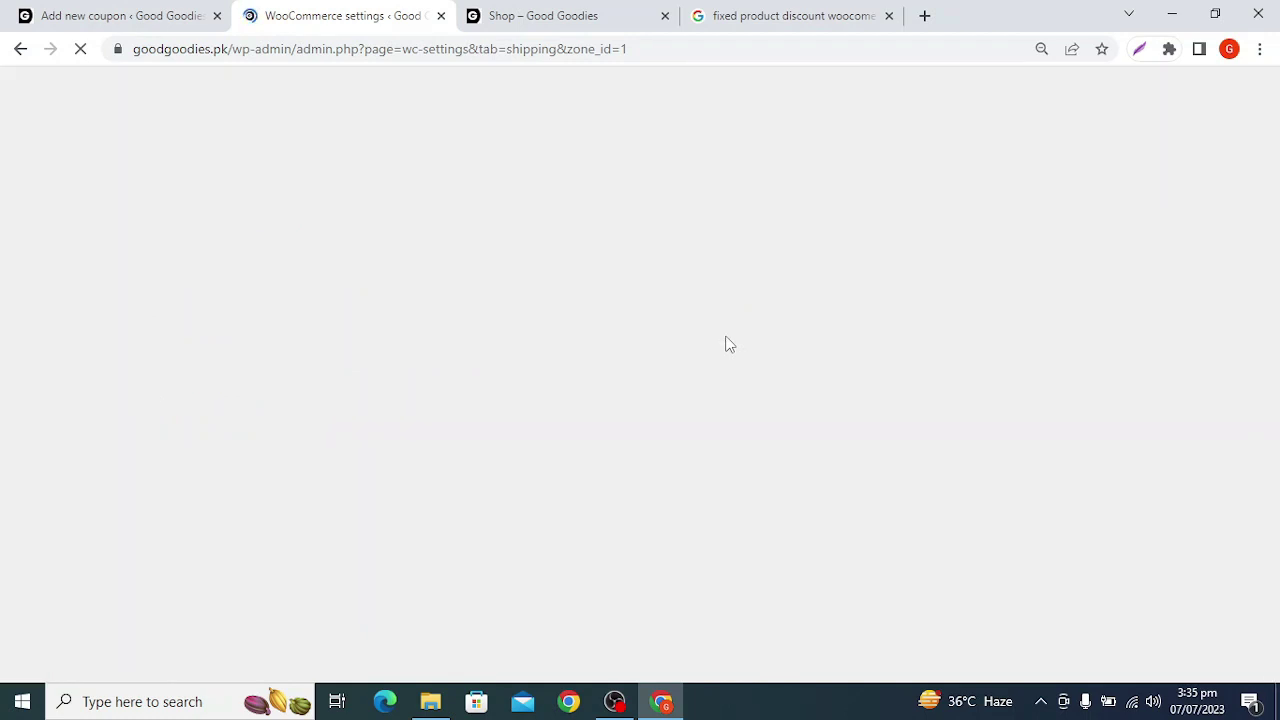
Review the coupon draft's code, discount type, free shipping option and expiry date.
click(56, 10)
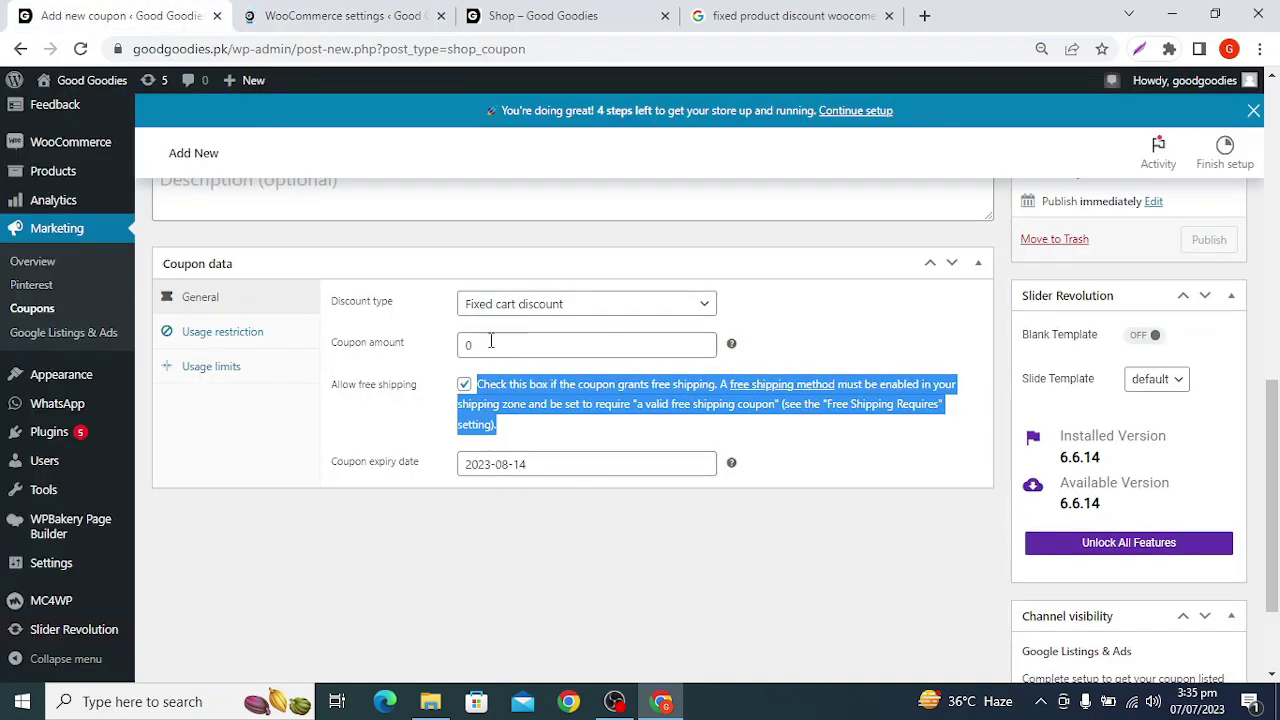
scroll(310, 372, up, 10)
scroll(310, 372, down, 3)
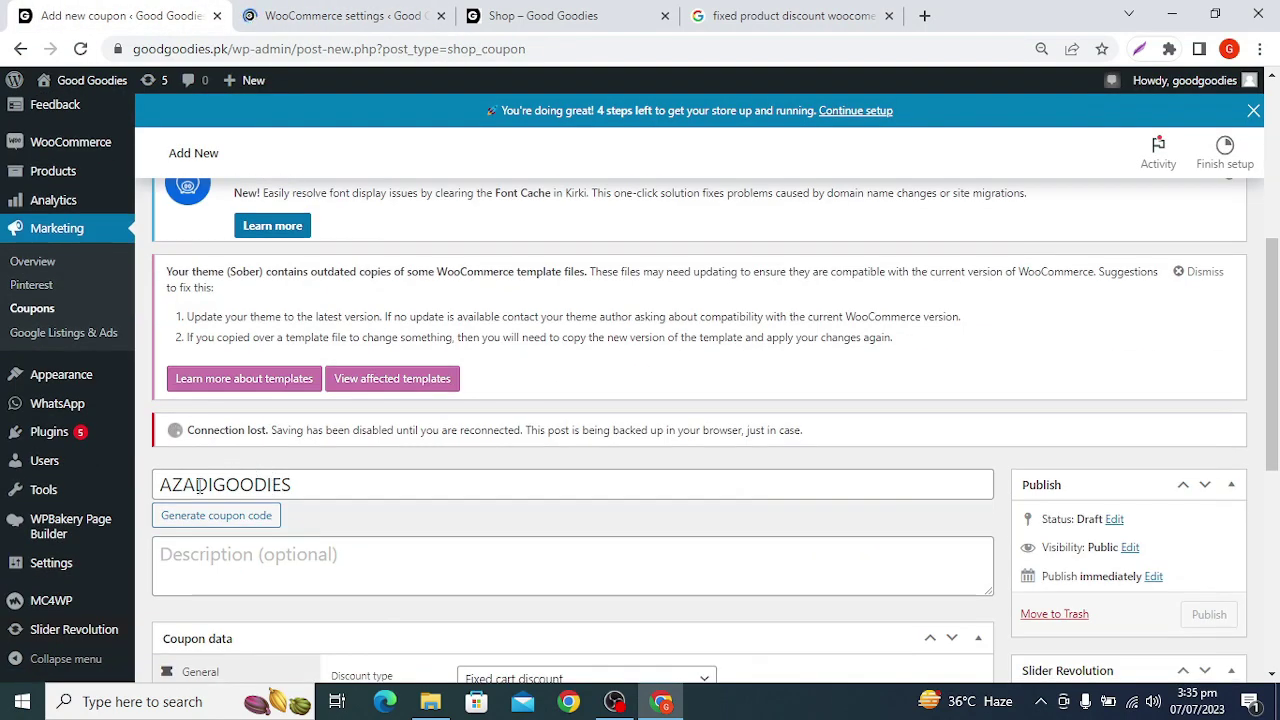
click(200, 485)
double_click(200, 485)
scroll(700, 449, down, 3)
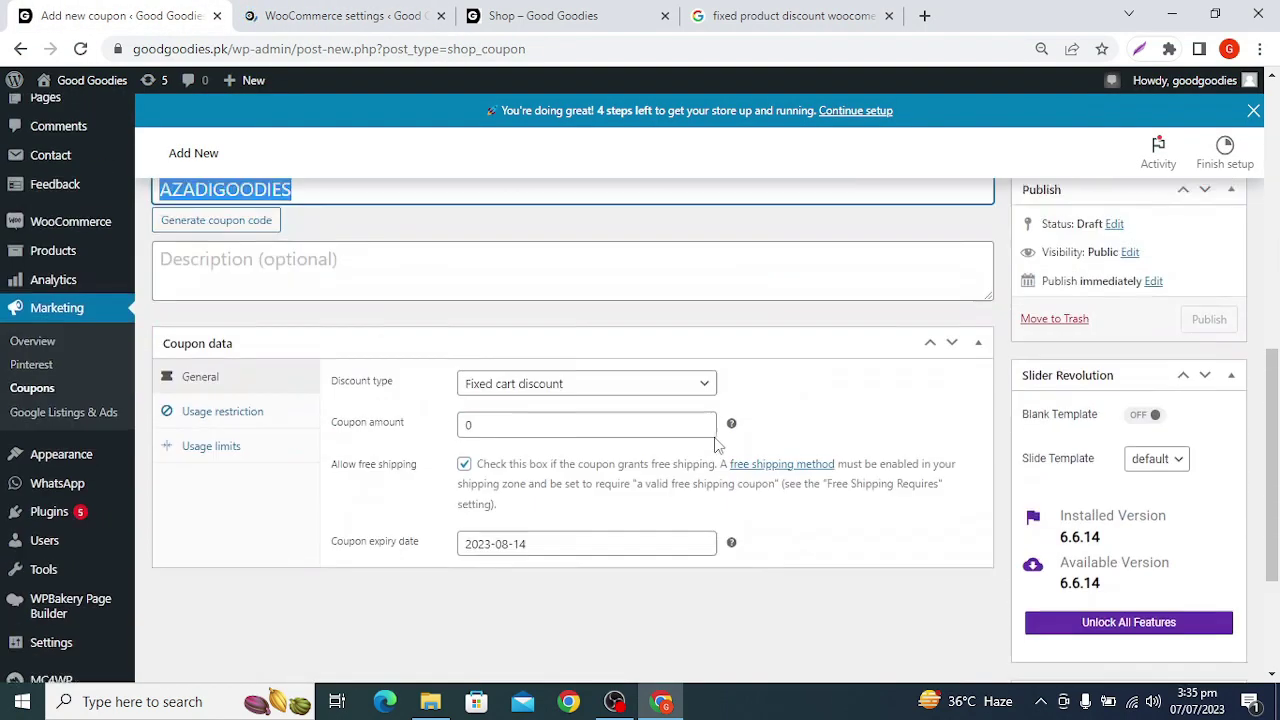
scroll(700, 440, up, 1)
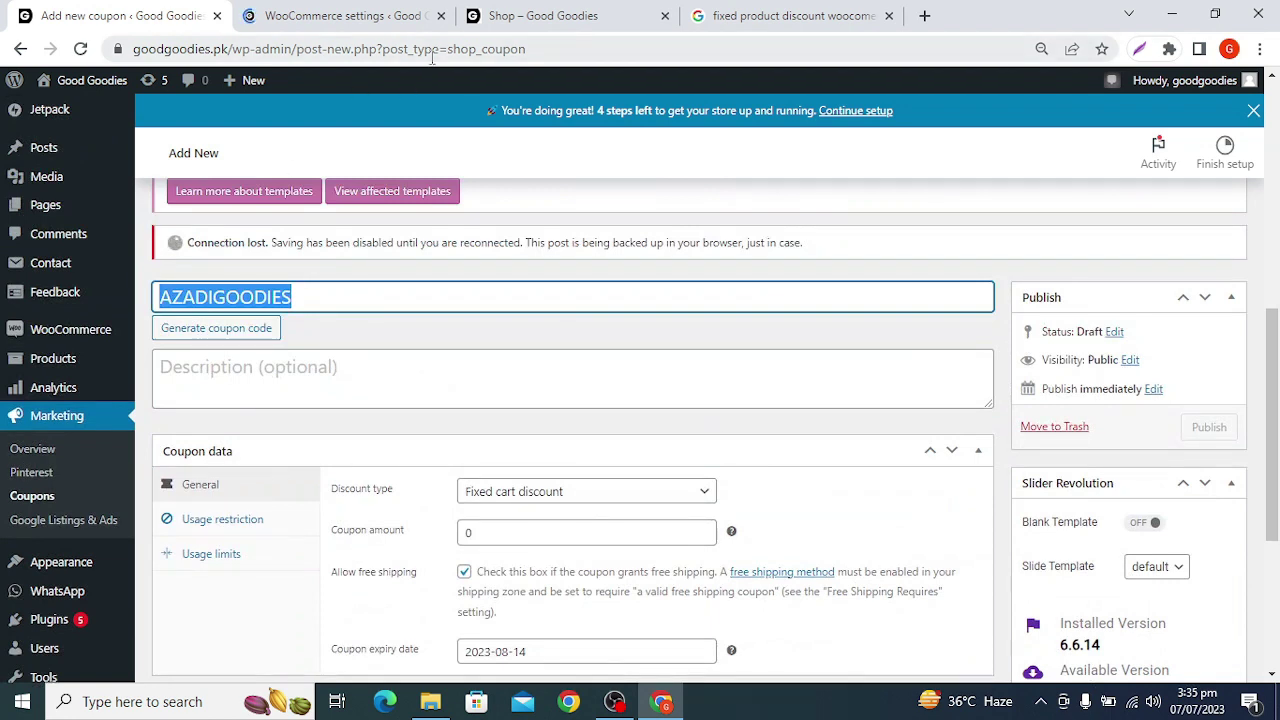
Look through the available wireless networks and restart the computer's Wi-Fi by switching it off and on again.
click(1133, 702)
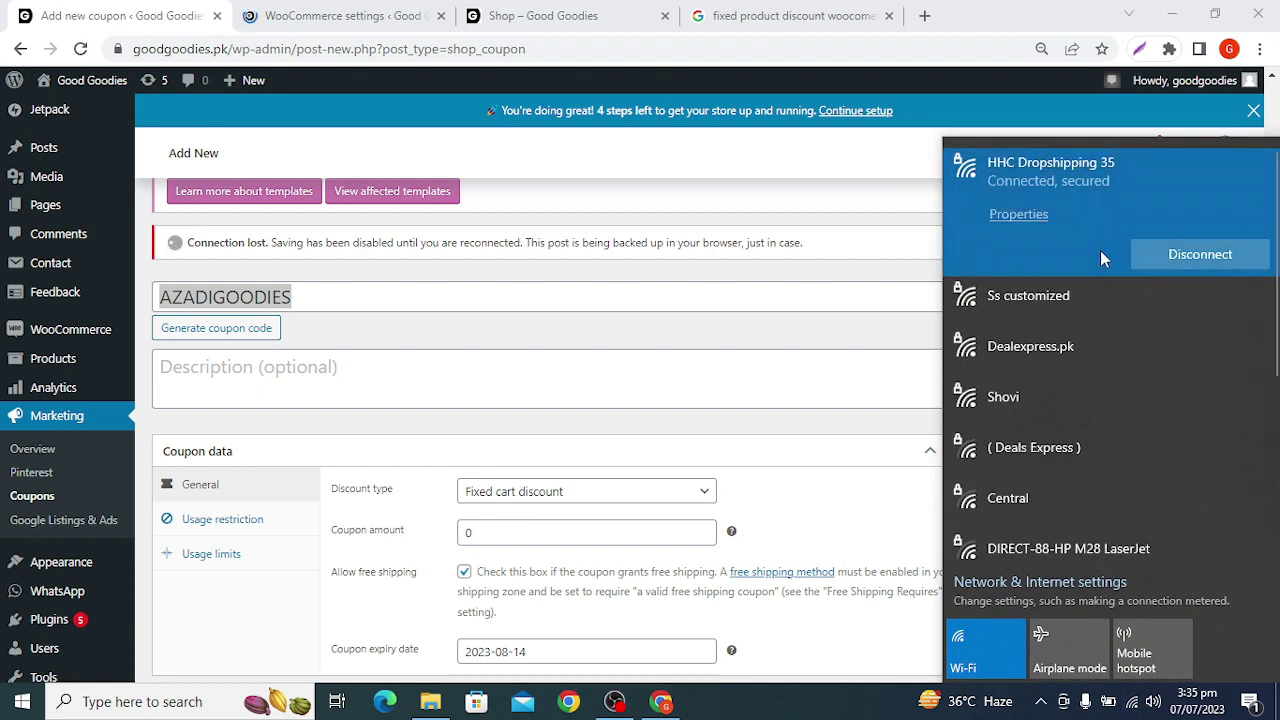
scroll(1082, 358, down, 4)
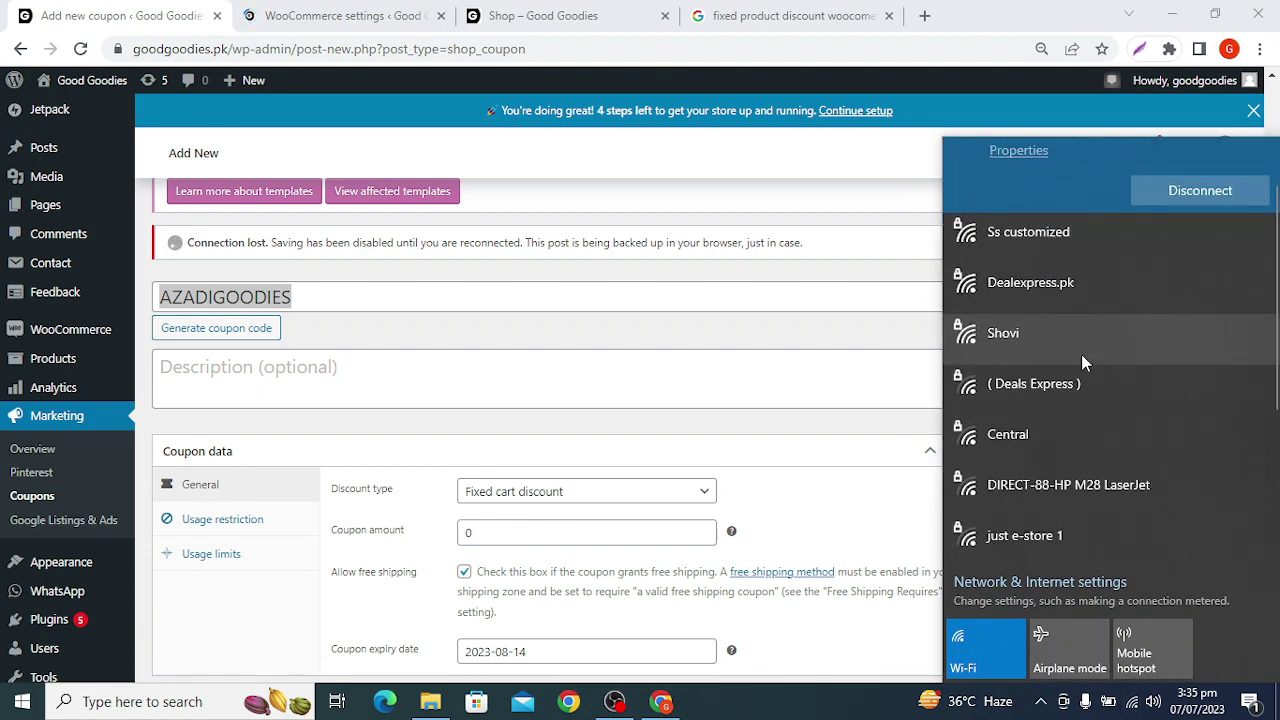
scroll(1081, 358, up, 4)
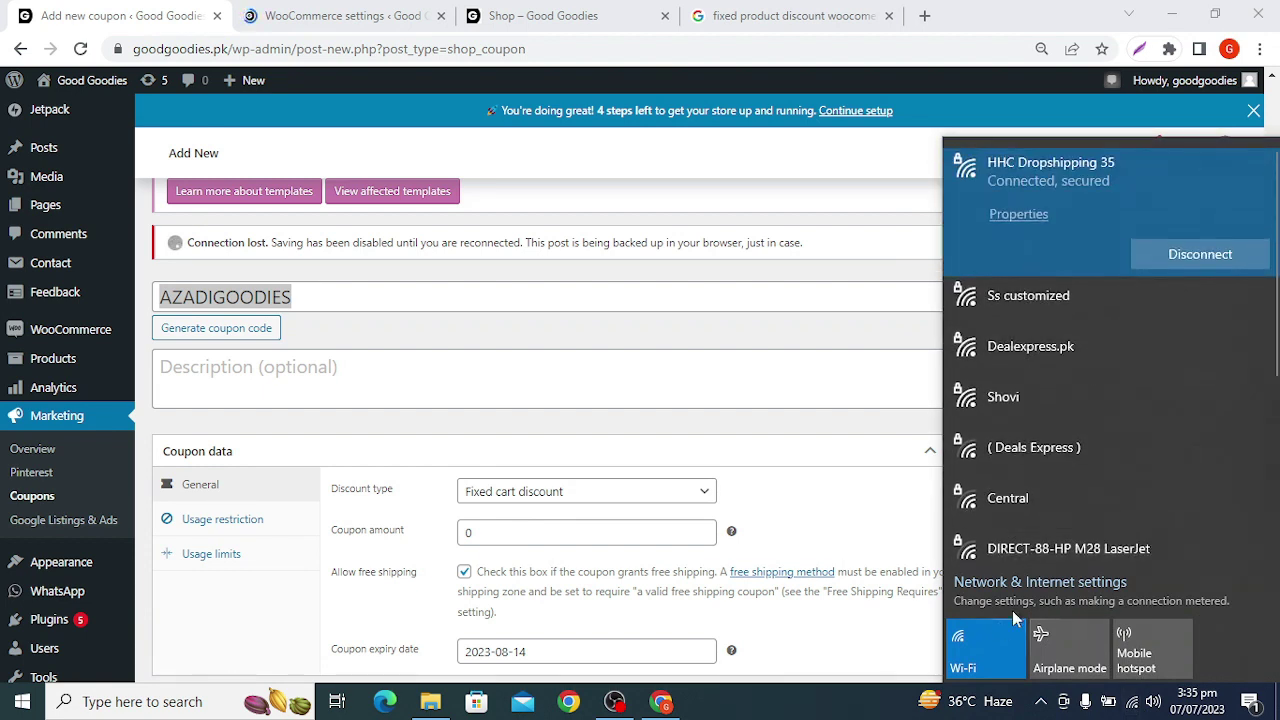
click(993, 651)
click(993, 651)
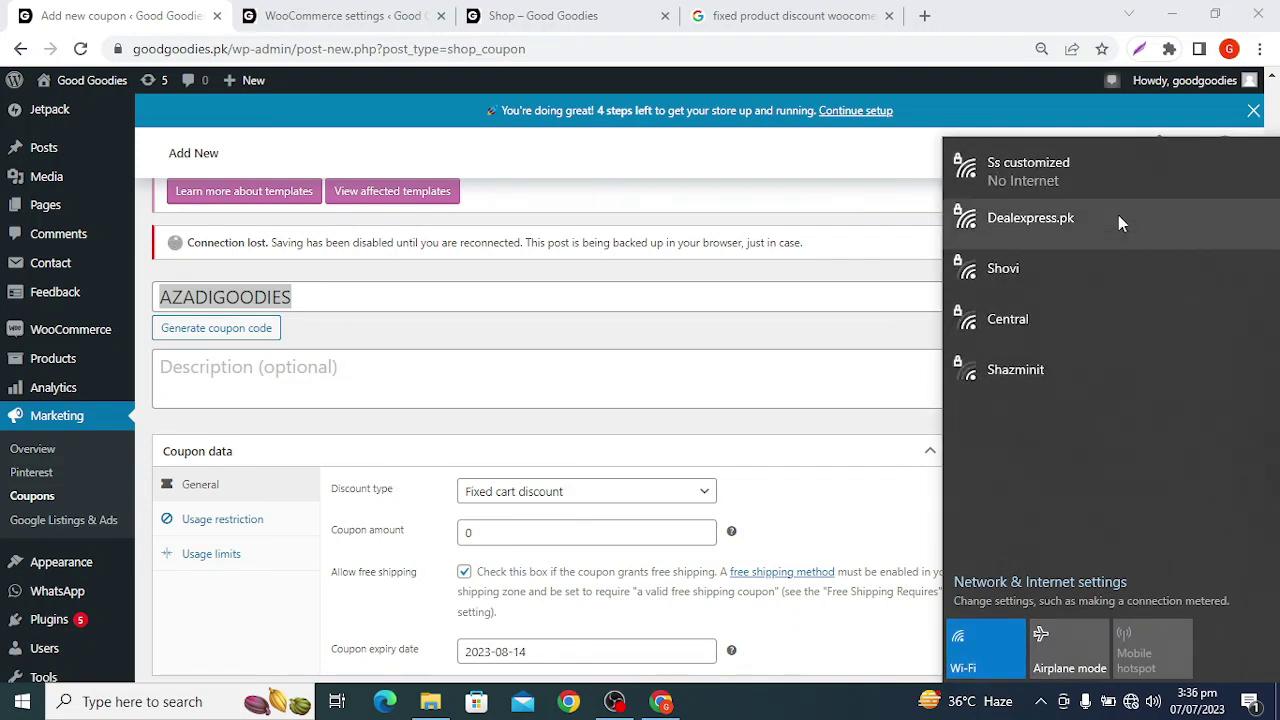
Try to reload the Pakistan shipping zone page.
click(336, 22)
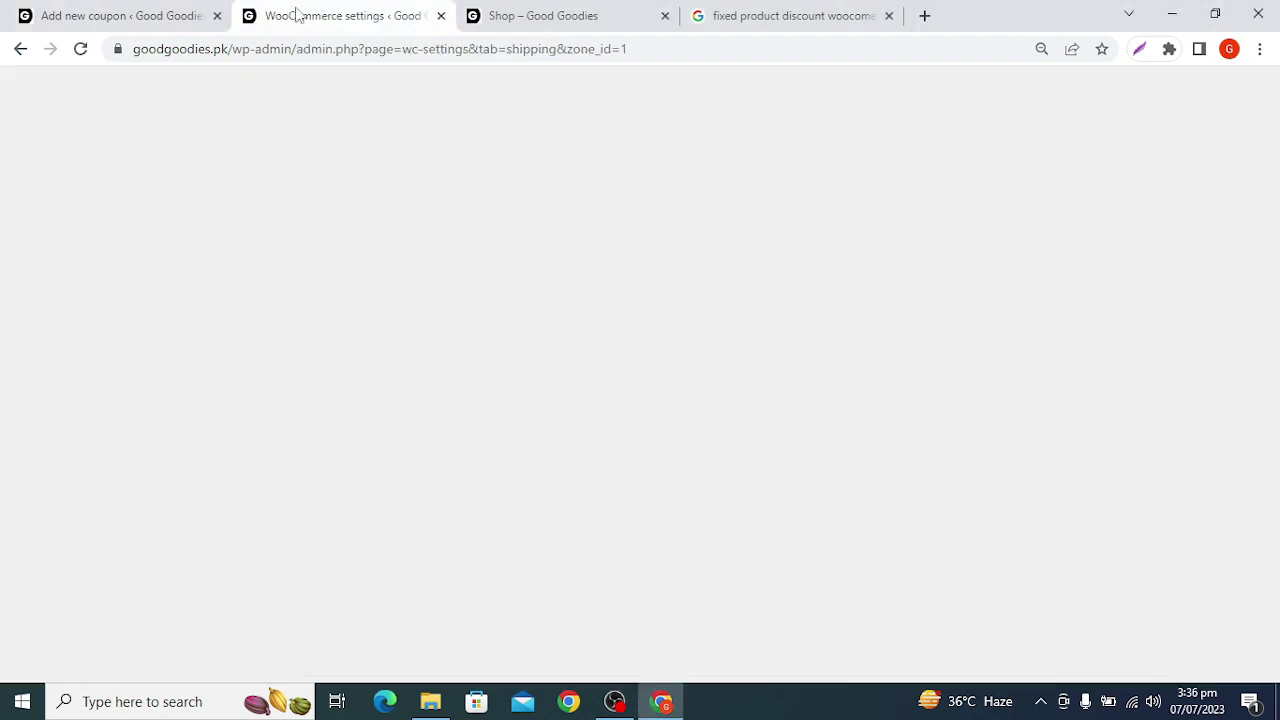
click(482, 54)
key(Return)
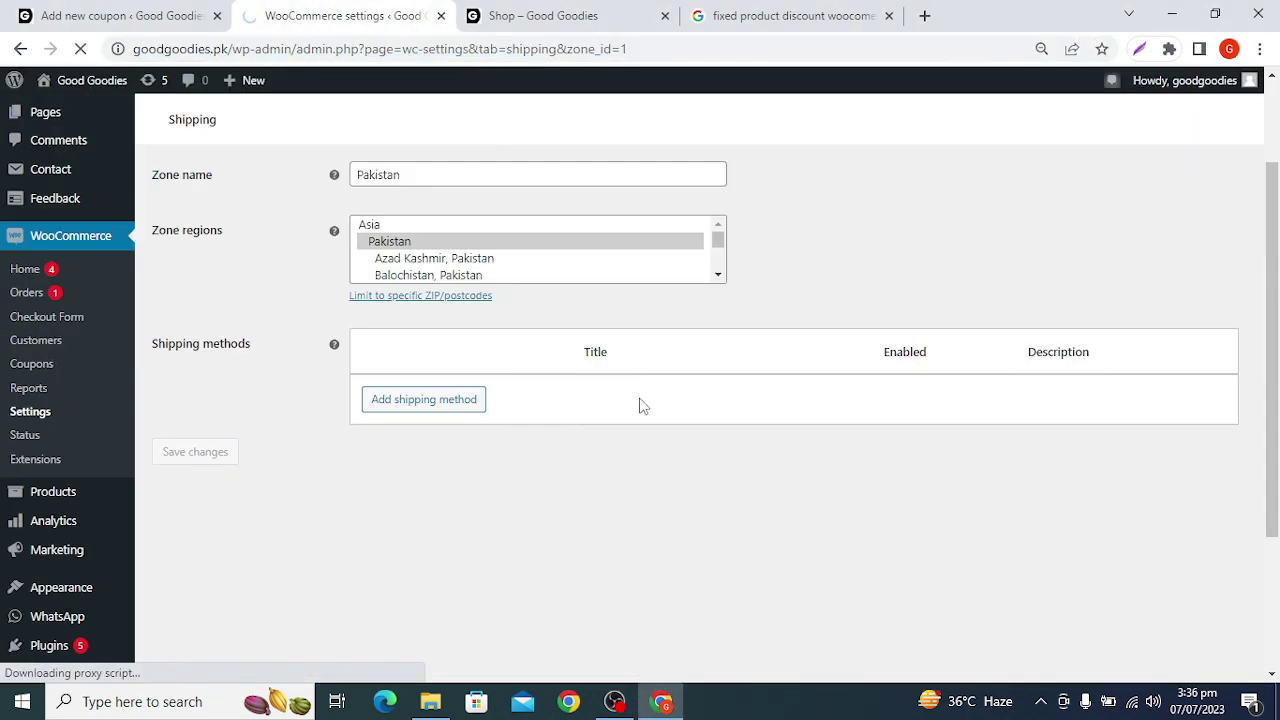
scroll(636, 400, up, 2)
scroll(537, 371, down, 2)
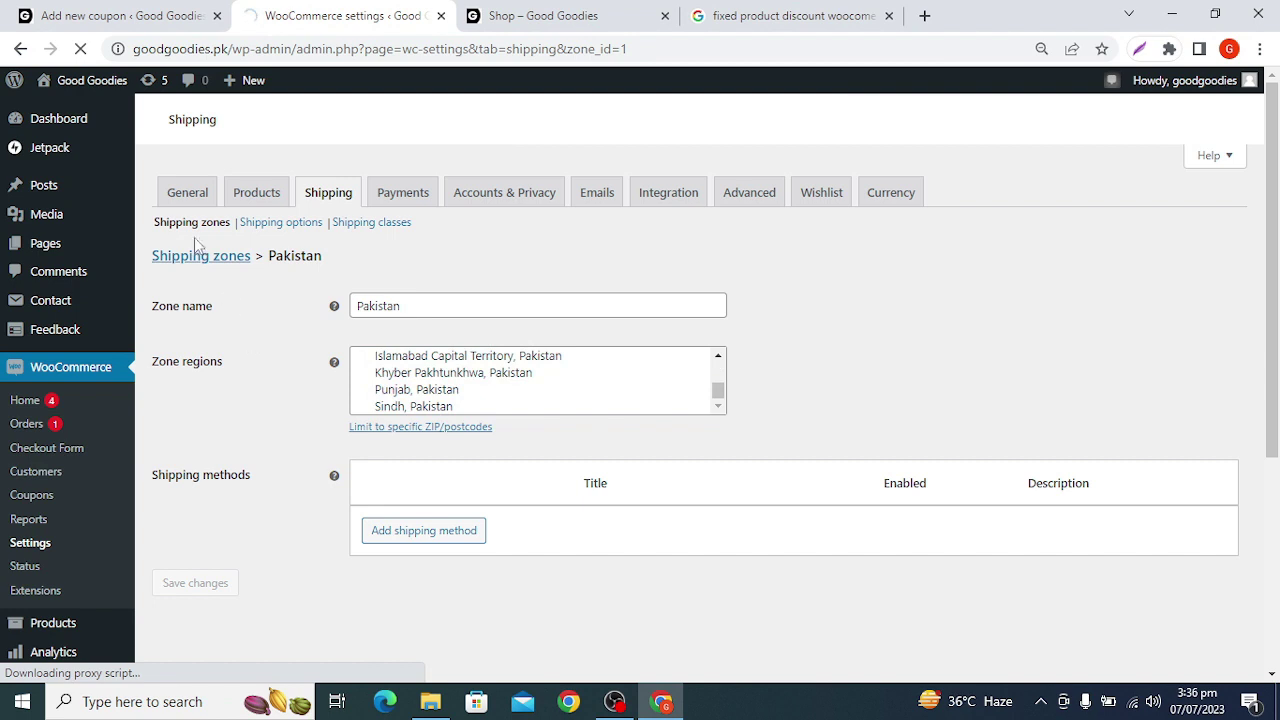
Switch Wi-Fi off and on again to reconnect, and reload the Pakistan shipping zone page.
key(ctrl+shift+Tab)
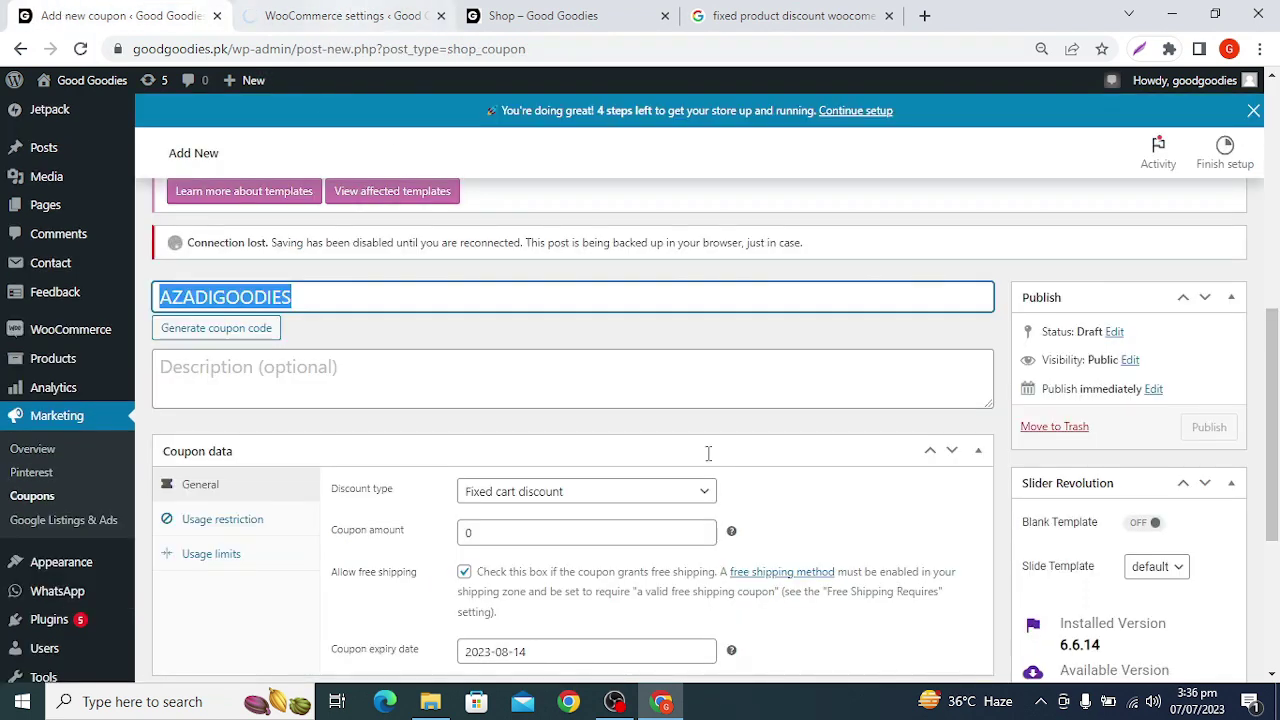
click(1134, 702)
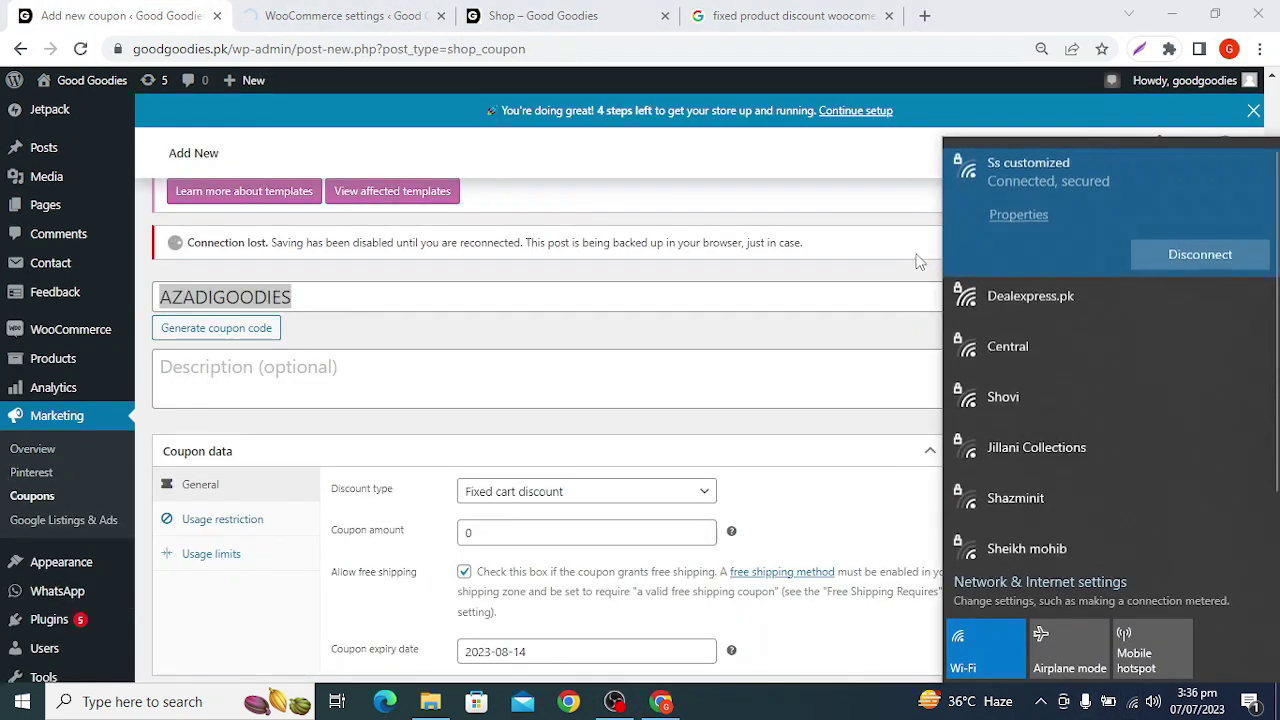
click(990, 649)
click(990, 649)
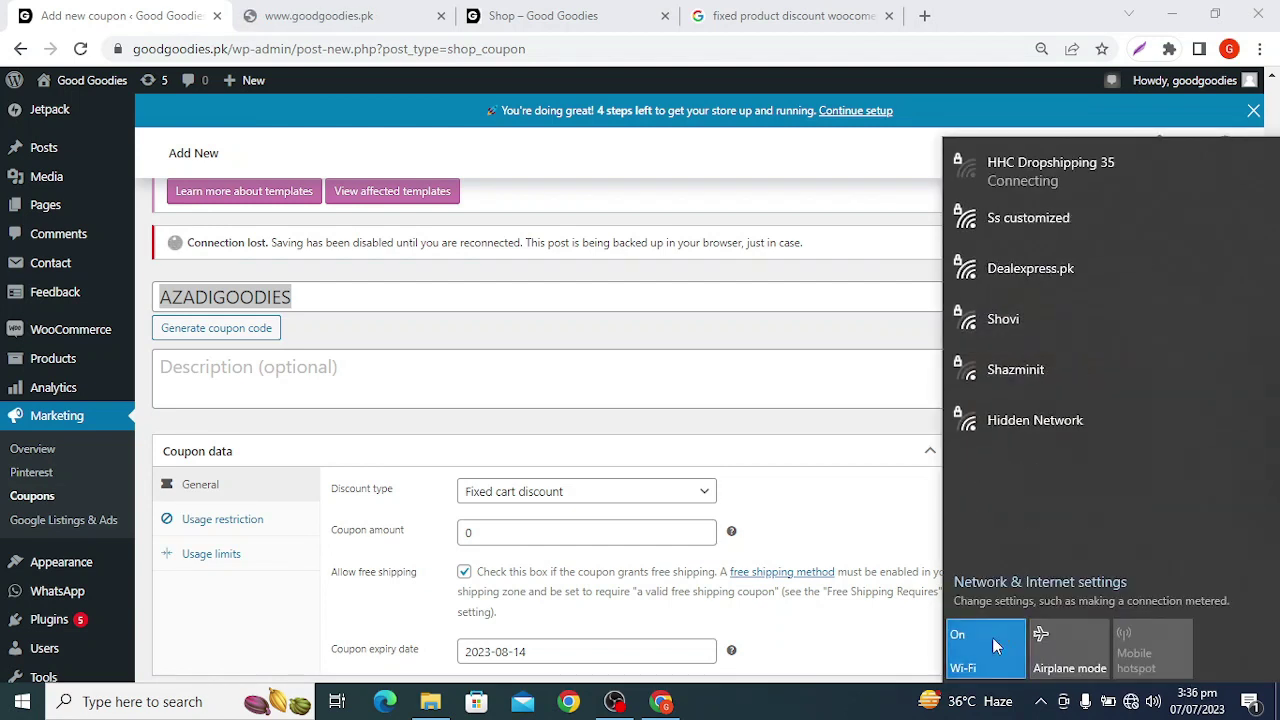
click(345, 17)
click(377, 58)
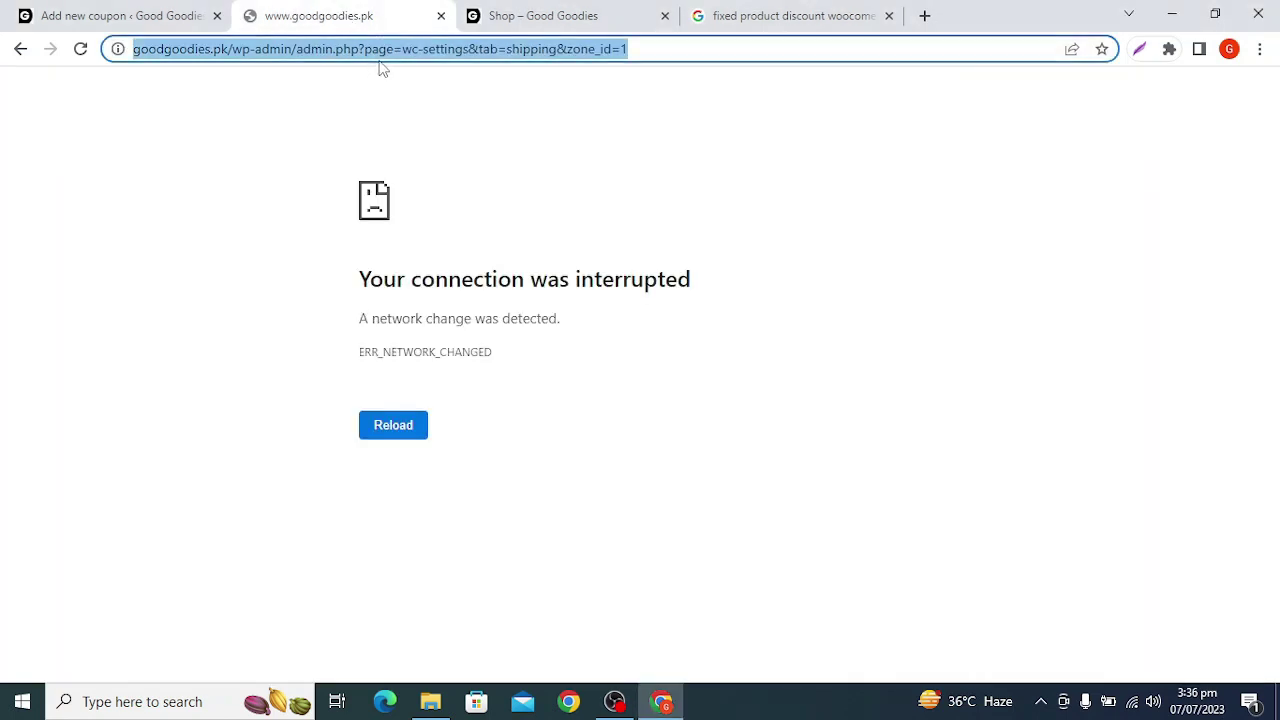
key(Return)
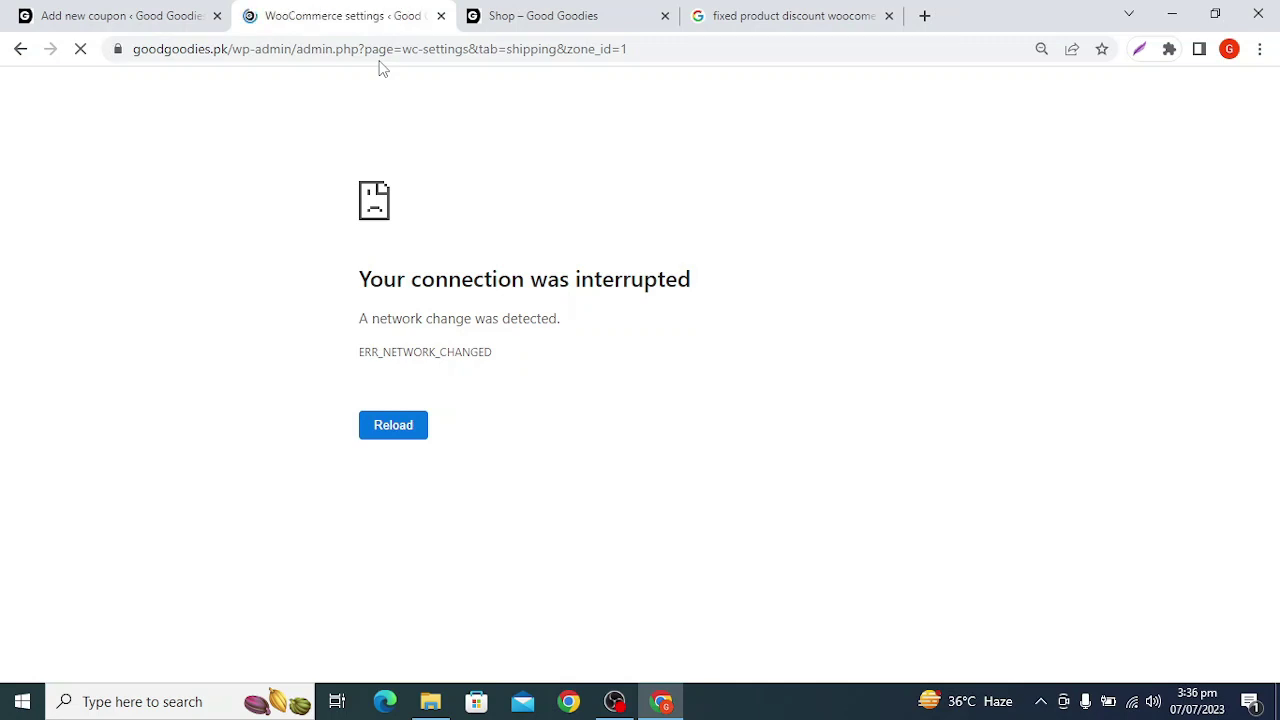
Enable the Free shipping method in the Pakistan zone and save the changes.
scroll(400, 265, down, 4)
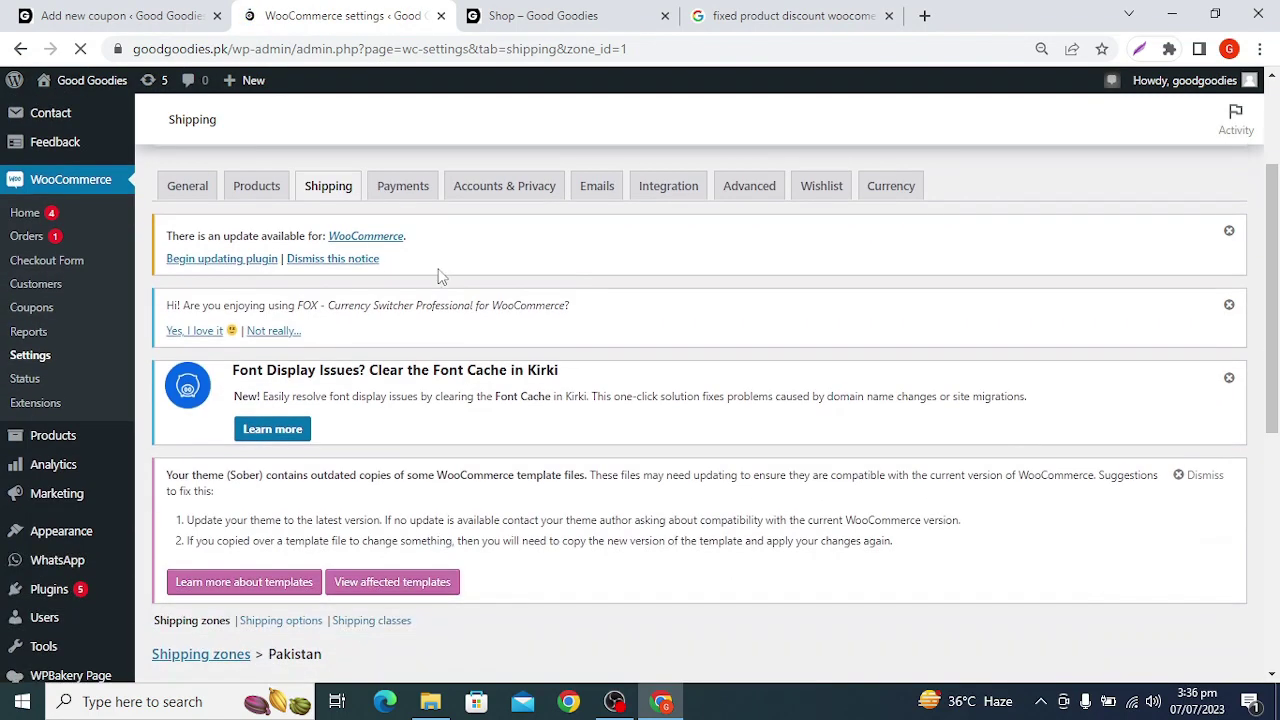
scroll(490, 286, down, 2)
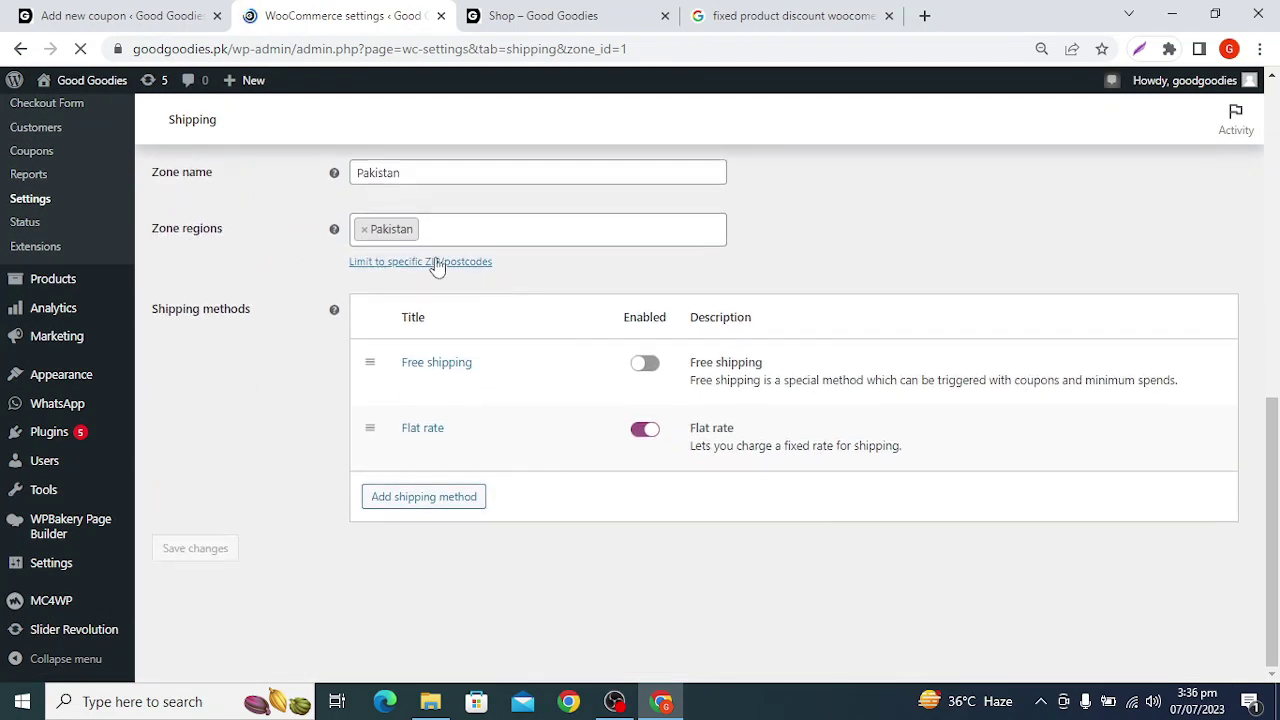
click(645, 363)
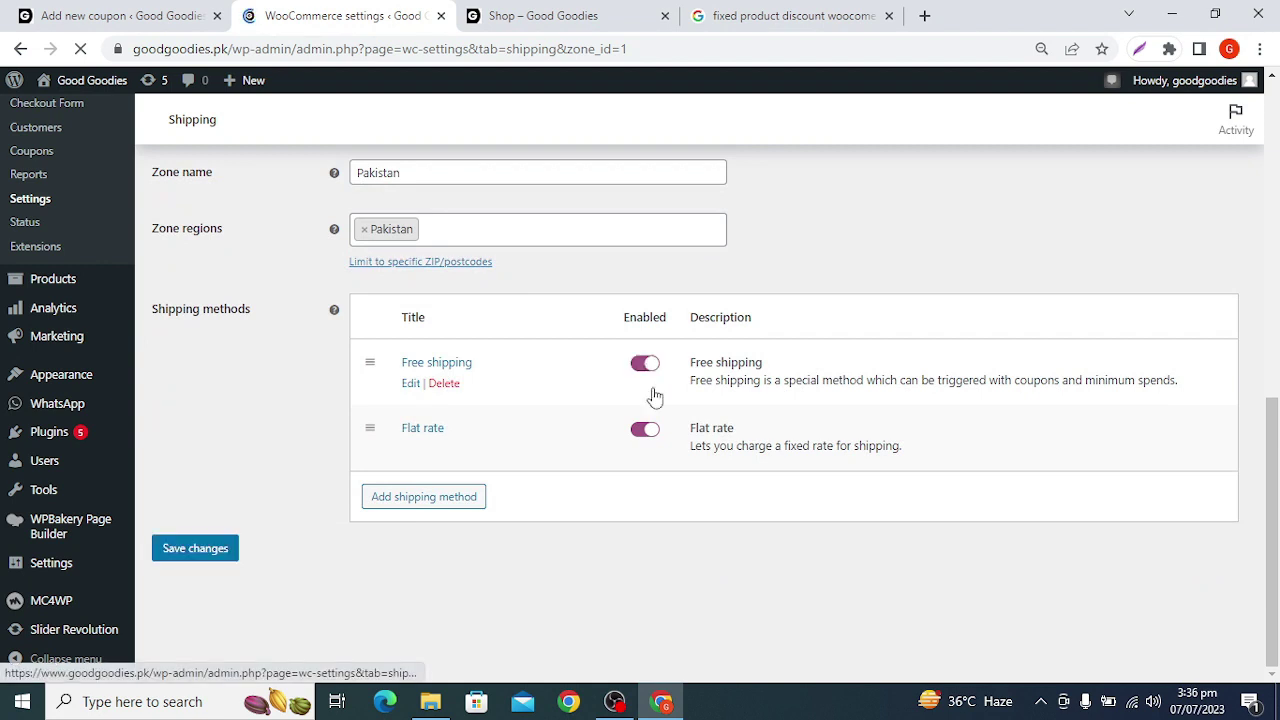
click(195, 548)
Reload the Add new coupon page, discarding the unsaved coupon entries.
click(120, 15)
click(397, 328)
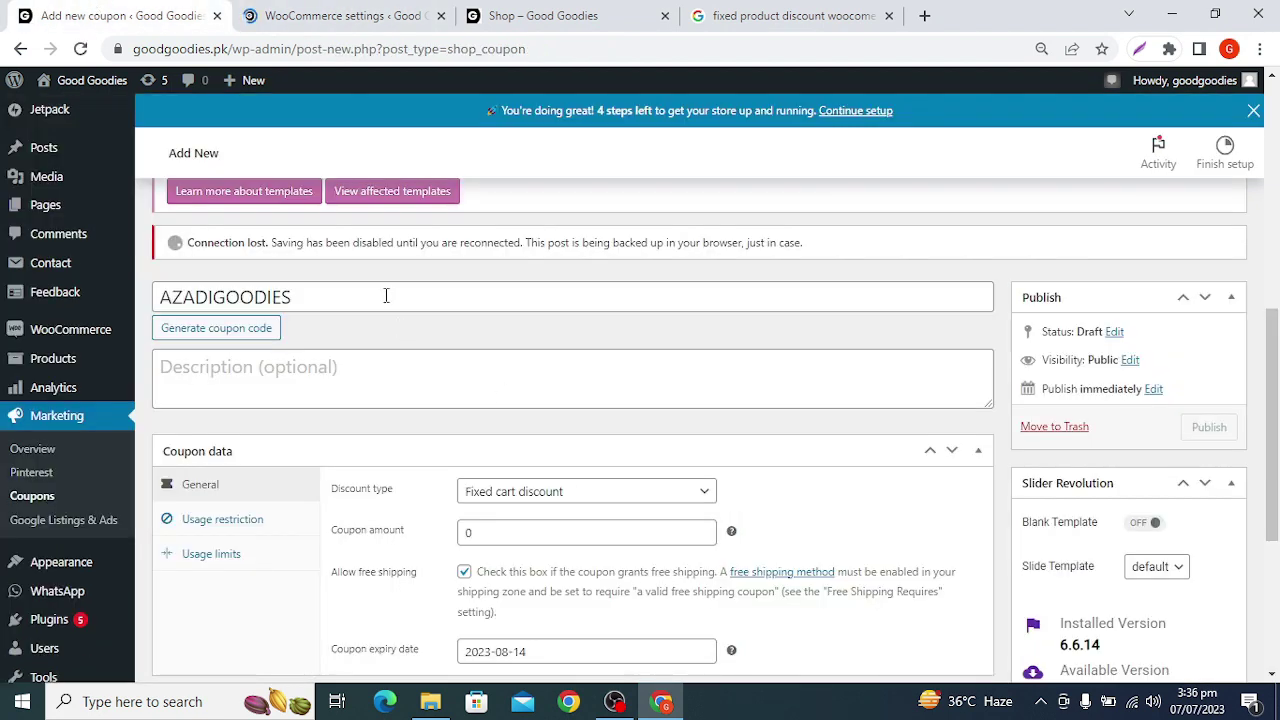
click(440, 52)
key(Return)
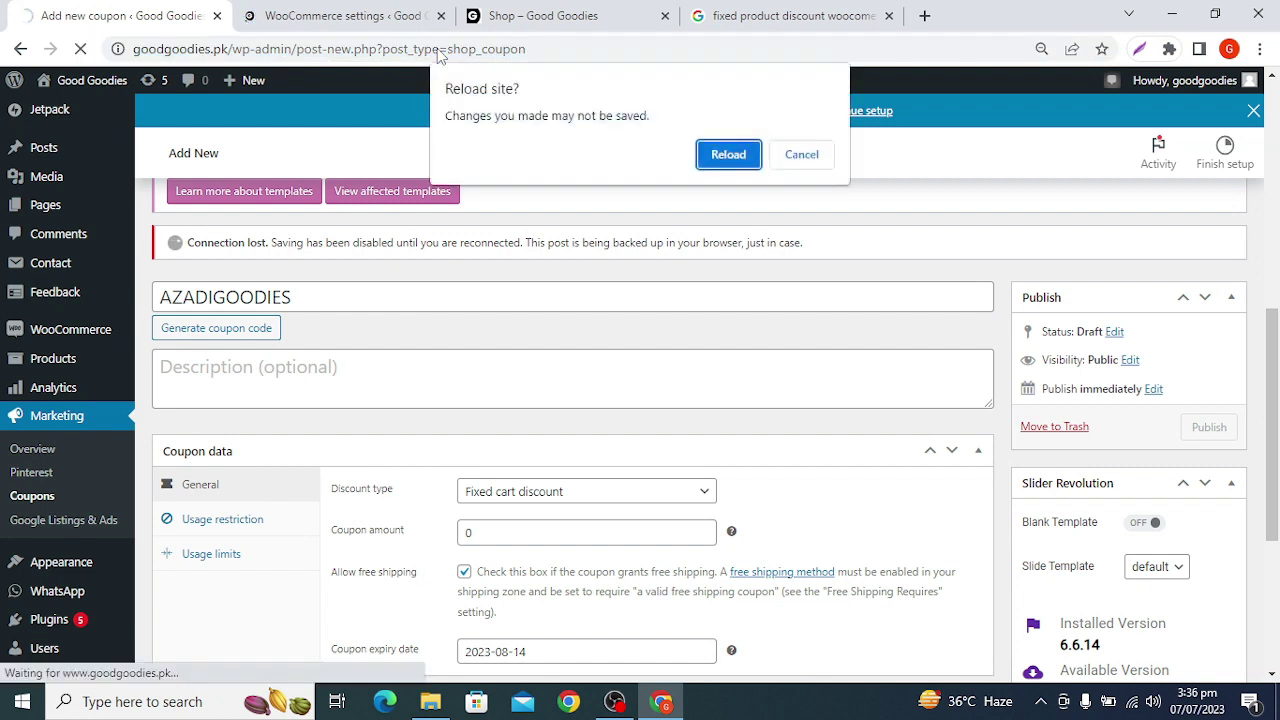
click(712, 152)
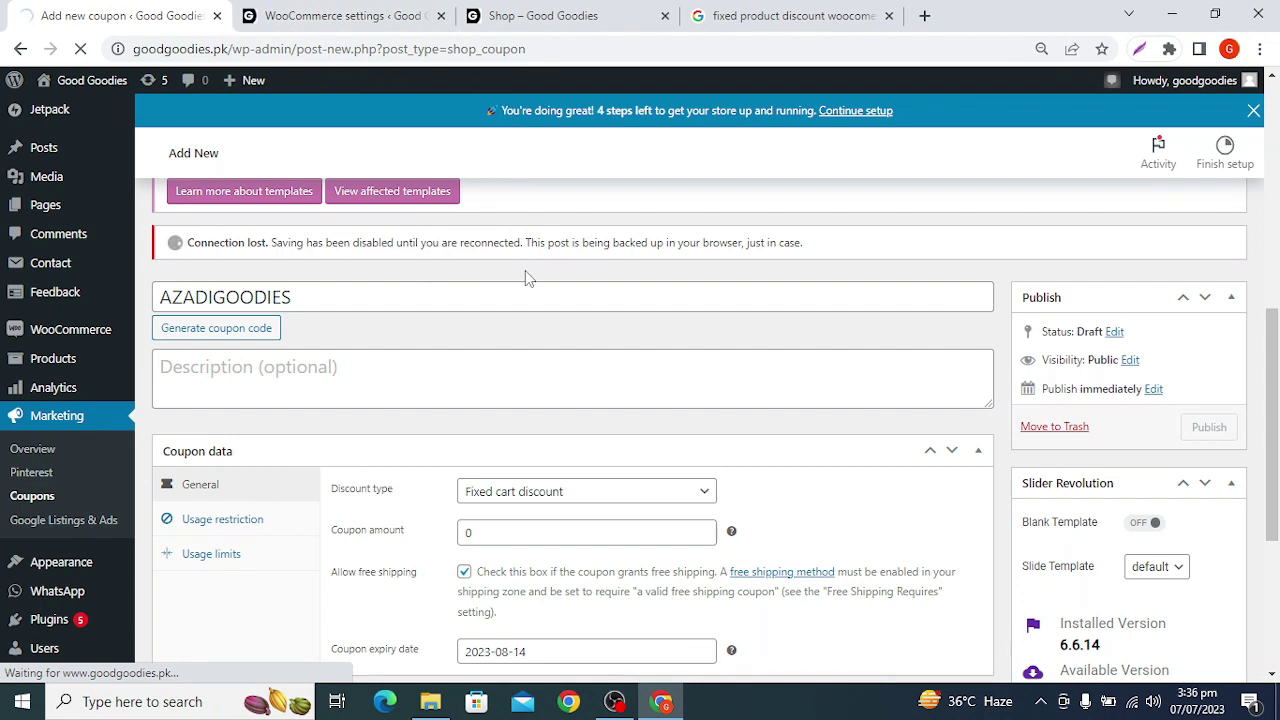
scroll(563, 385, down, 3)
scroll(563, 388, up, 3)
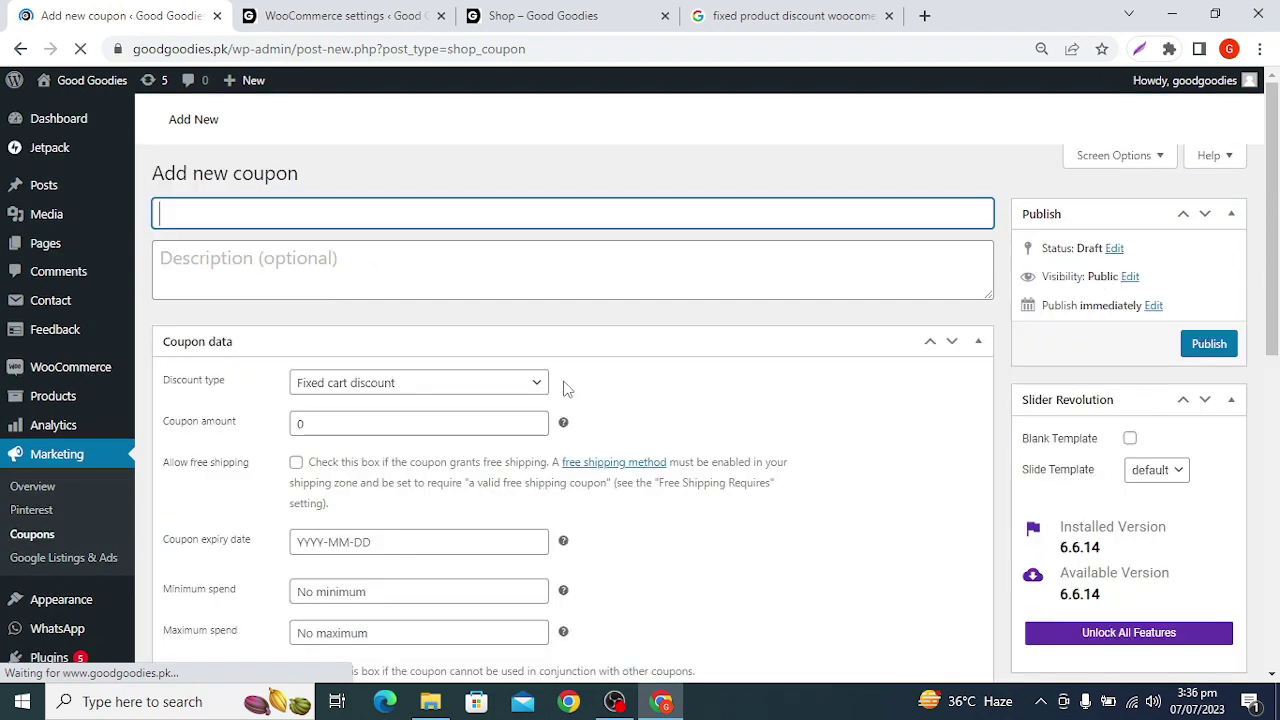
scroll(371, 371, down, 3)
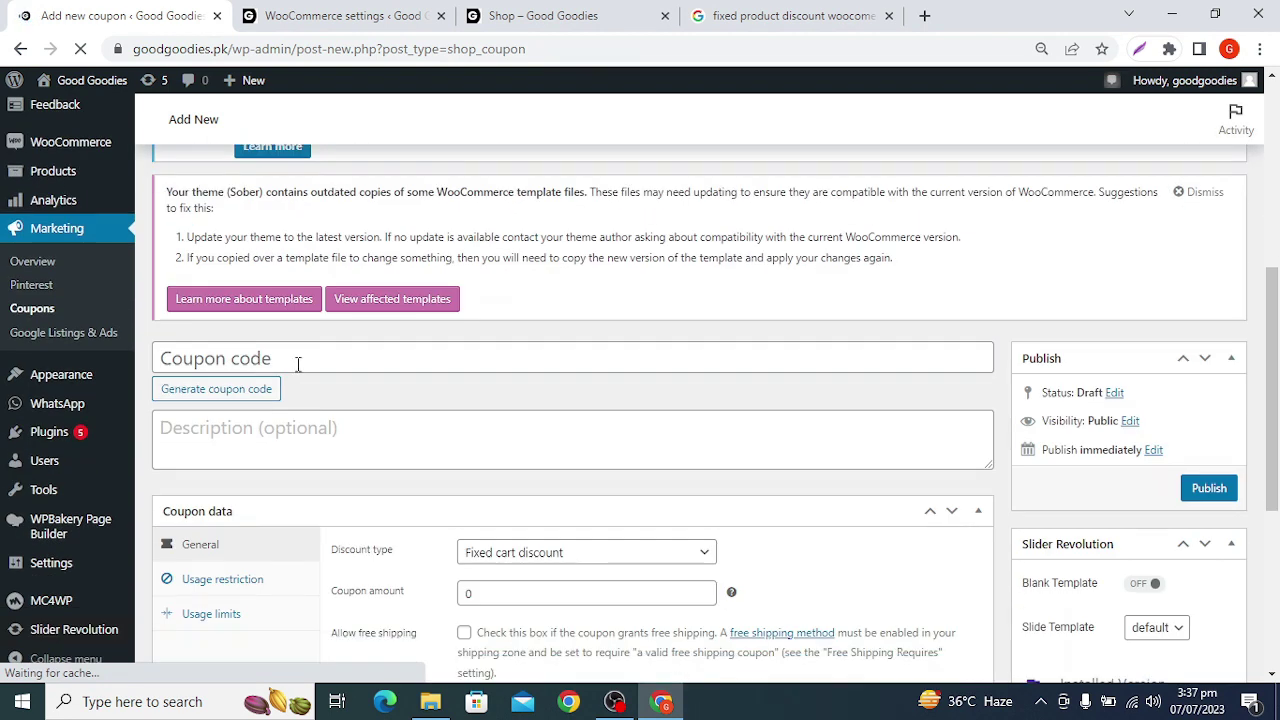
Enter AZADIGOODIES as the code of the new coupon.
click(297, 364)
text(AZAFDAZADIGOODIES)
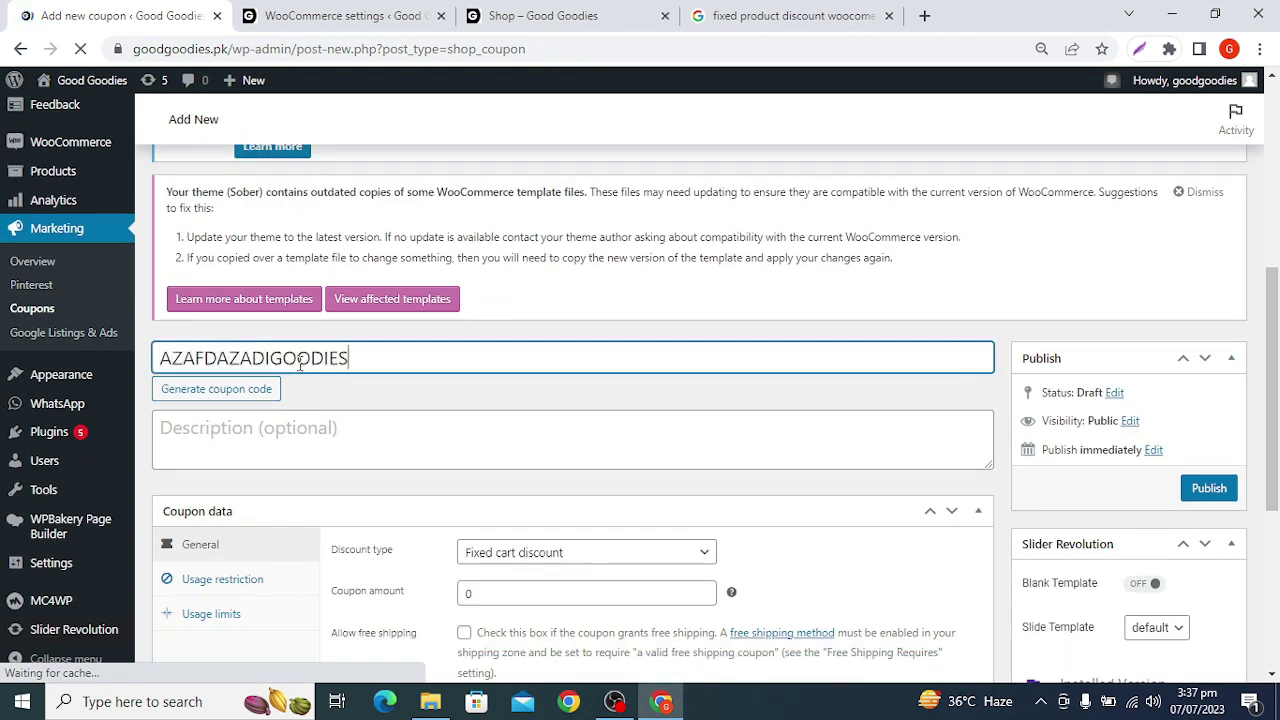
key(ctrl+a)
text(AZADIGOODIES)
double_click(299, 363)
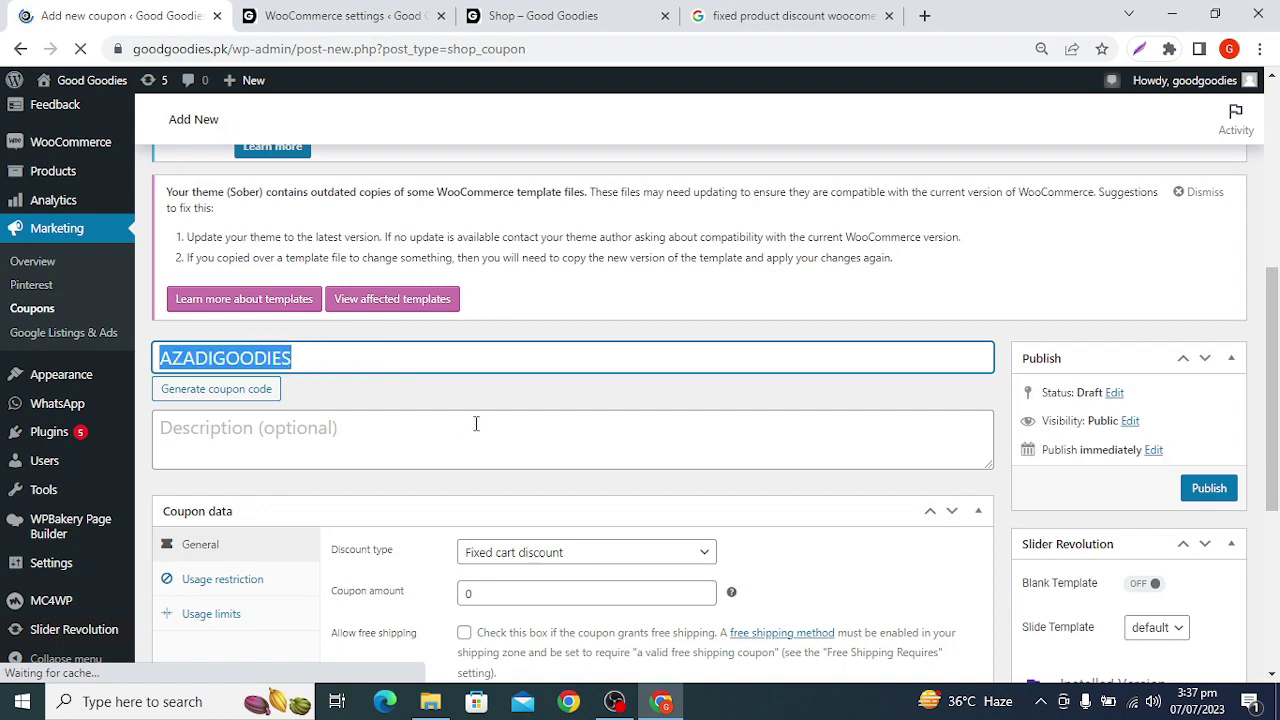
Choose Fixed cart discount as the coupon's discount type and allow free shipping.
click(524, 396)
scroll(524, 396, down, 2)
click(574, 362)
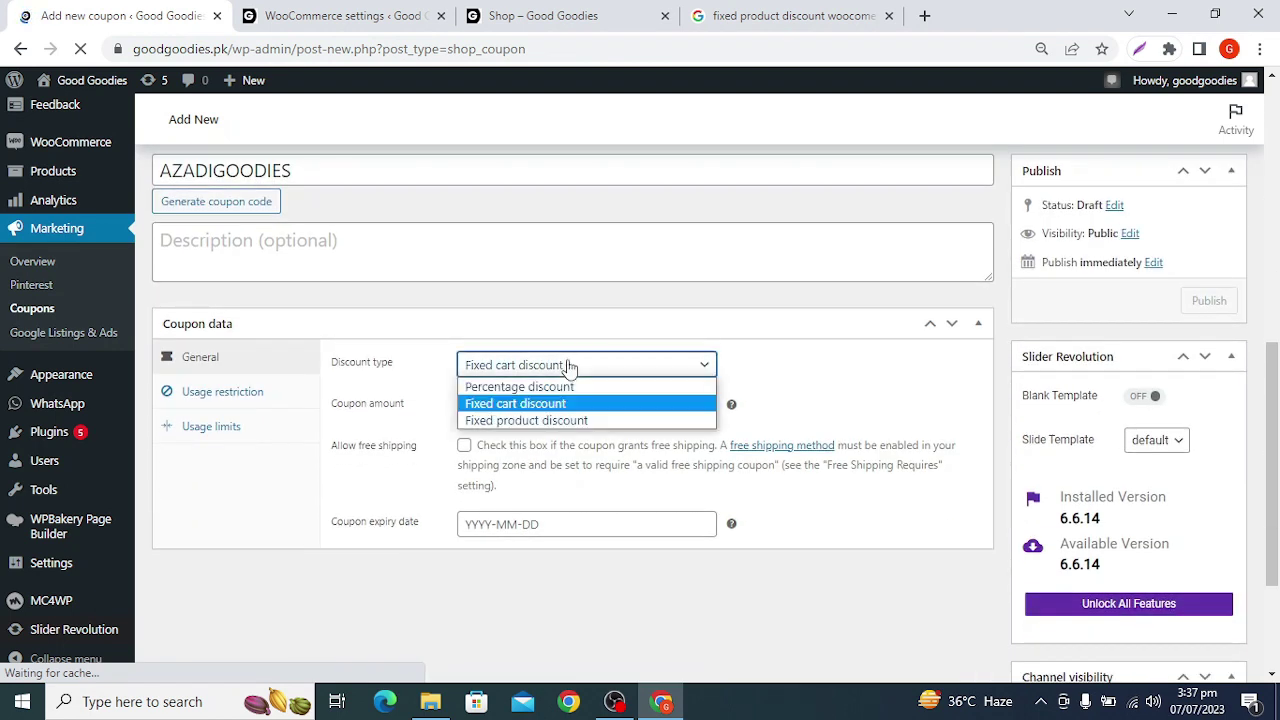
click(534, 404)
click(464, 445)
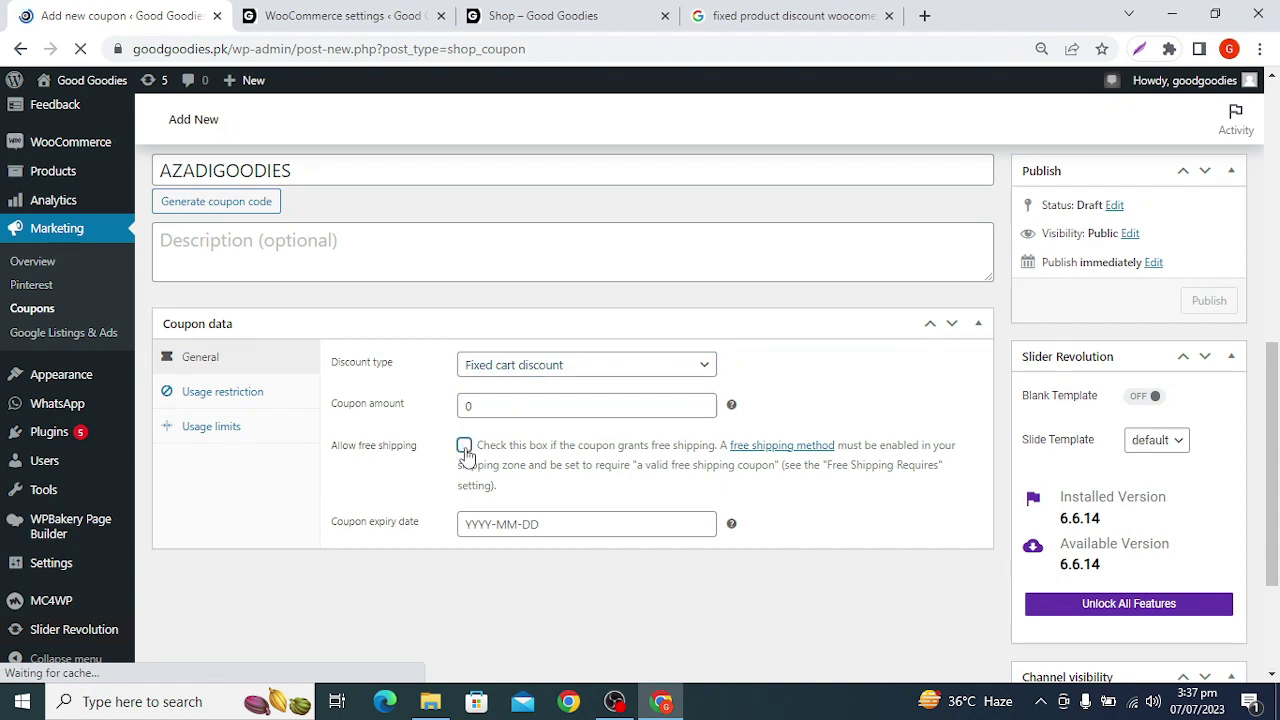
Set the coupon expiry date to 2023-08-14.
scroll(610, 507, down, 1)
click(515, 432)
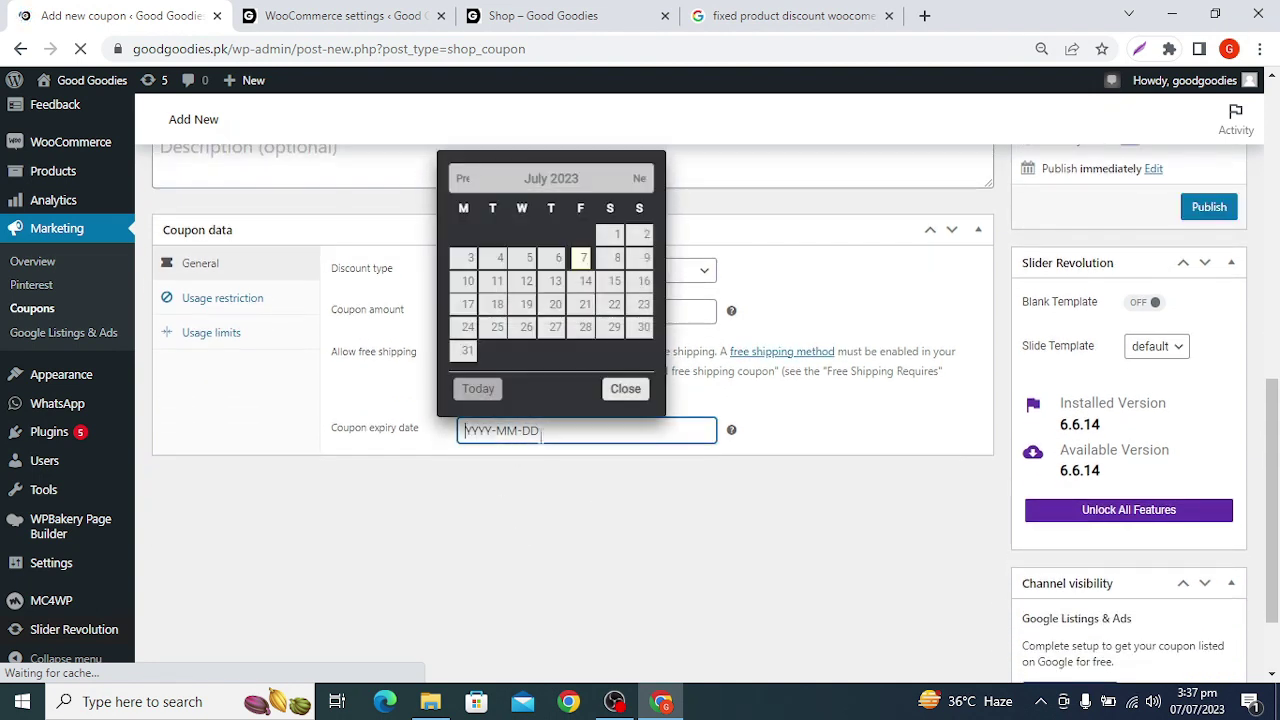
click(645, 178)
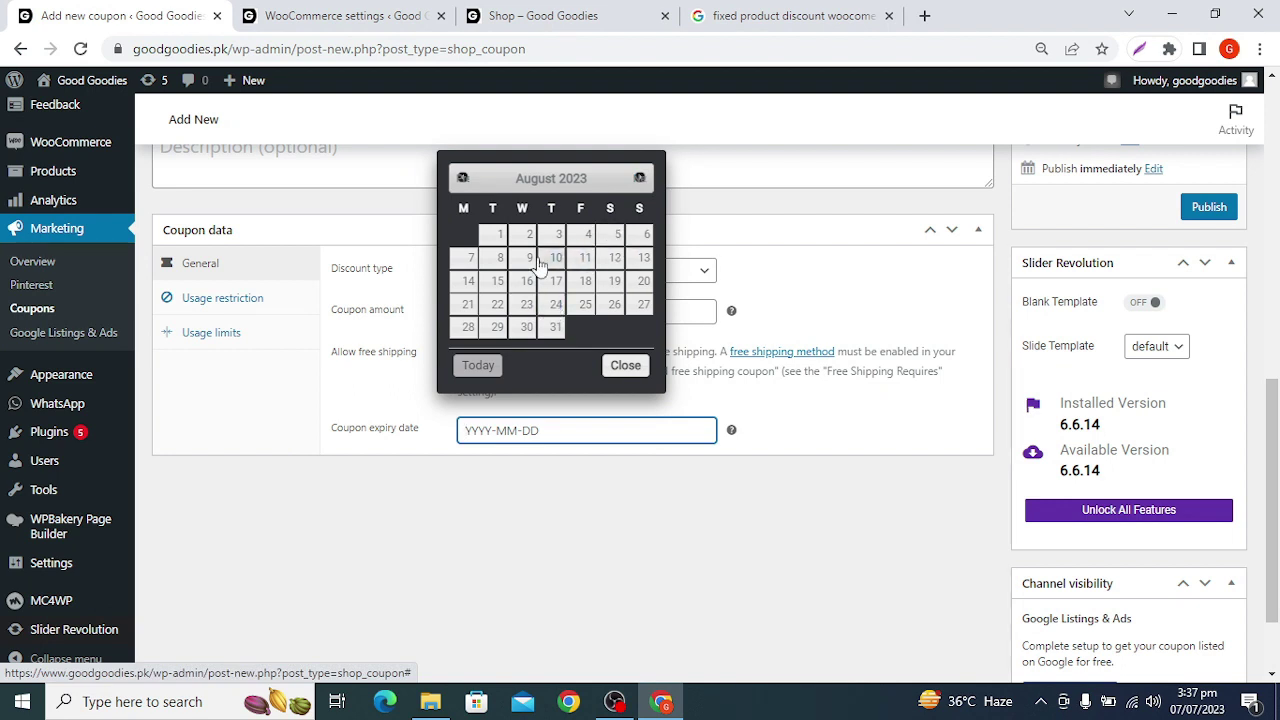
click(468, 281)
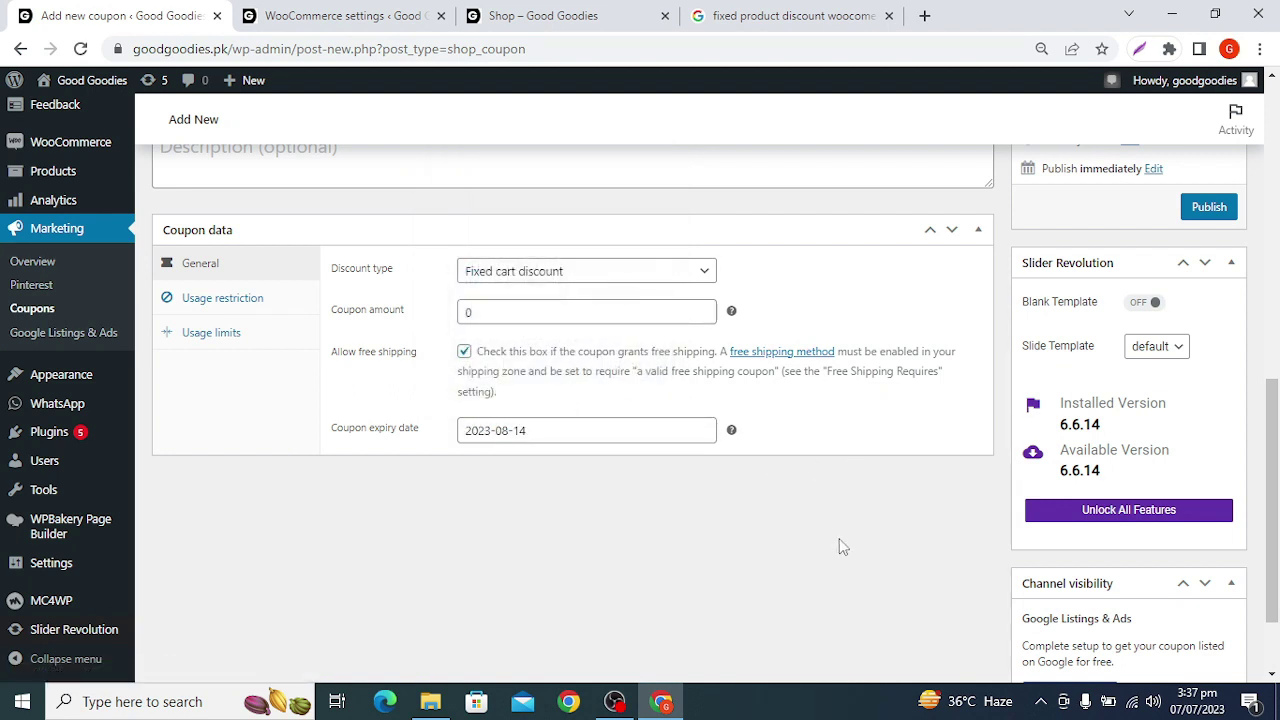
Publish the AZADIGOODIES coupon.
scroll(839, 538, up, 3)
click(1208, 488)
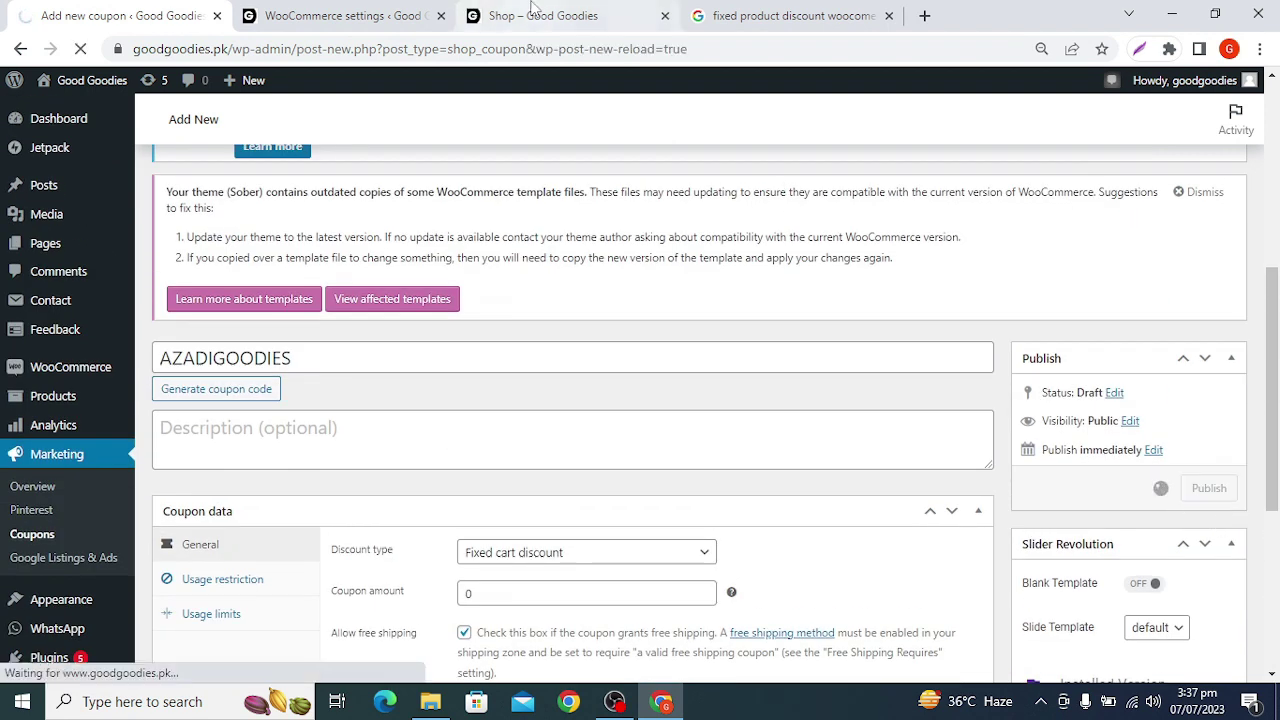
Add the 12 Storage Under Bed Closet Shoes Organizer to the cart from the store's Shop page.
click(543, 15)
click(342, 15)
click(543, 15)
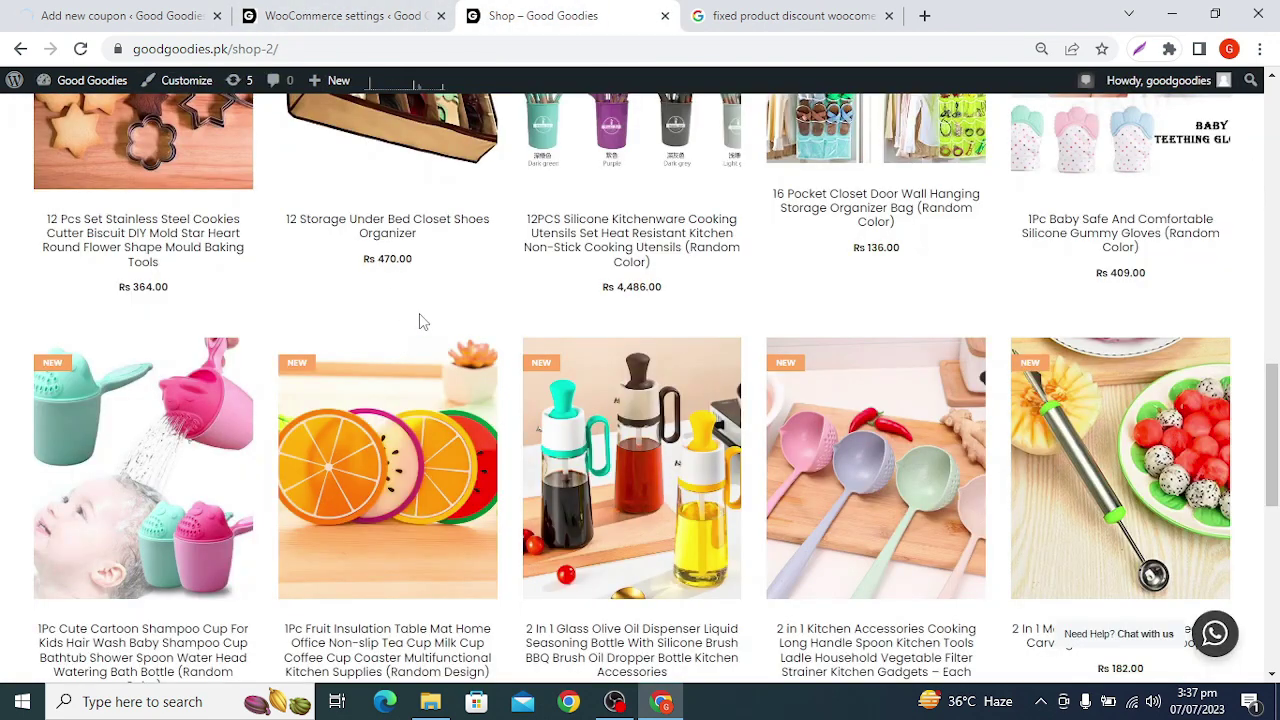
scroll(420, 313, down, 2)
scroll(340, 236, up, 3)
click(331, 268)
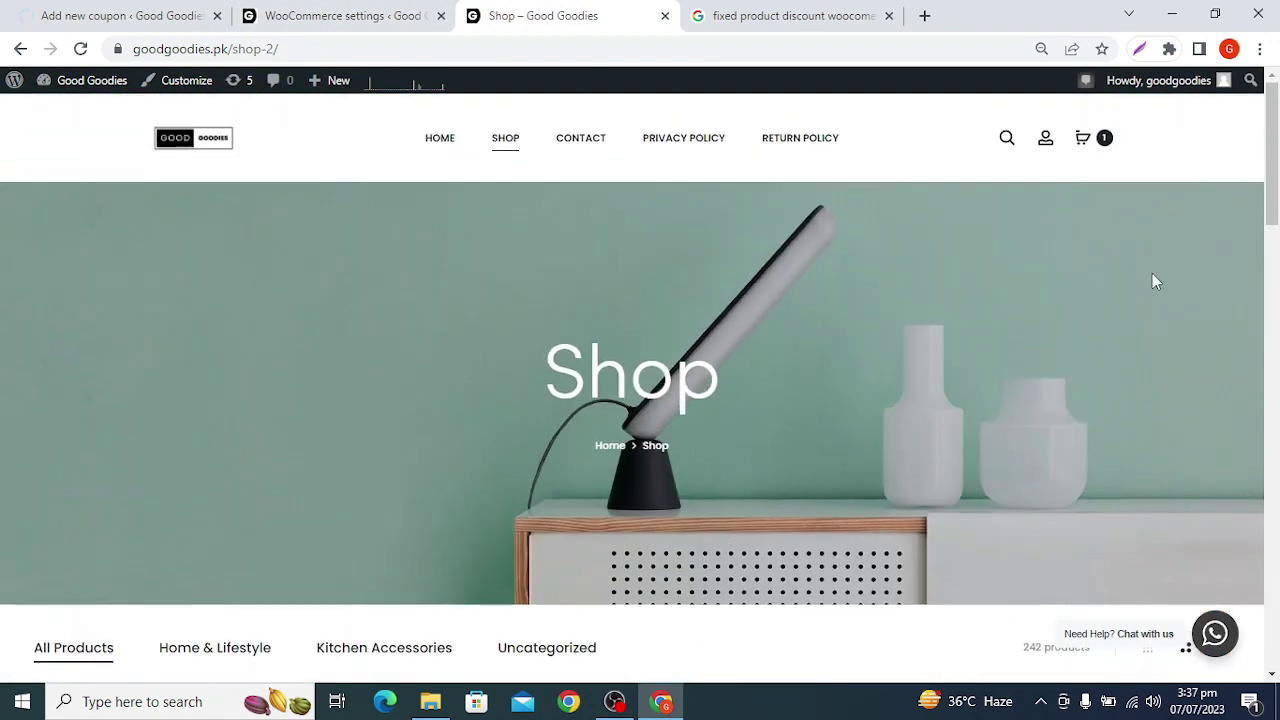
Proceed from the shopping cart to checkout and review the billing details and order summary.
click(1081, 140)
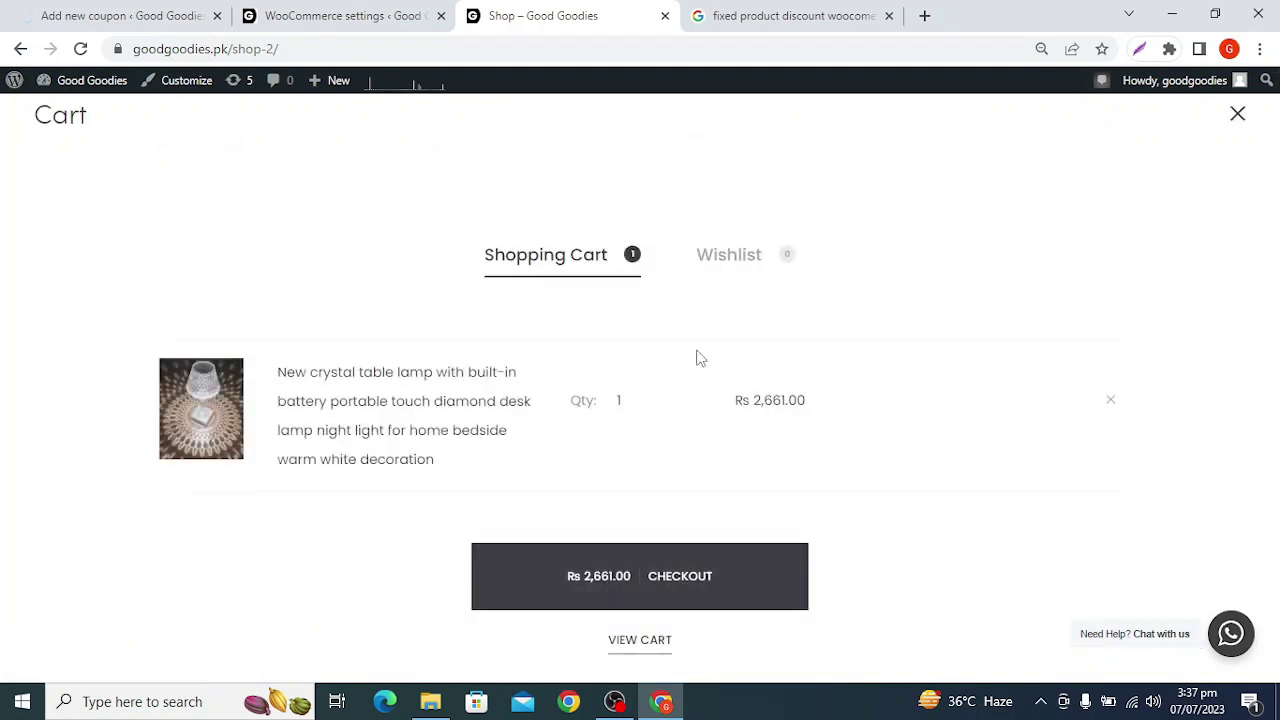
click(699, 579)
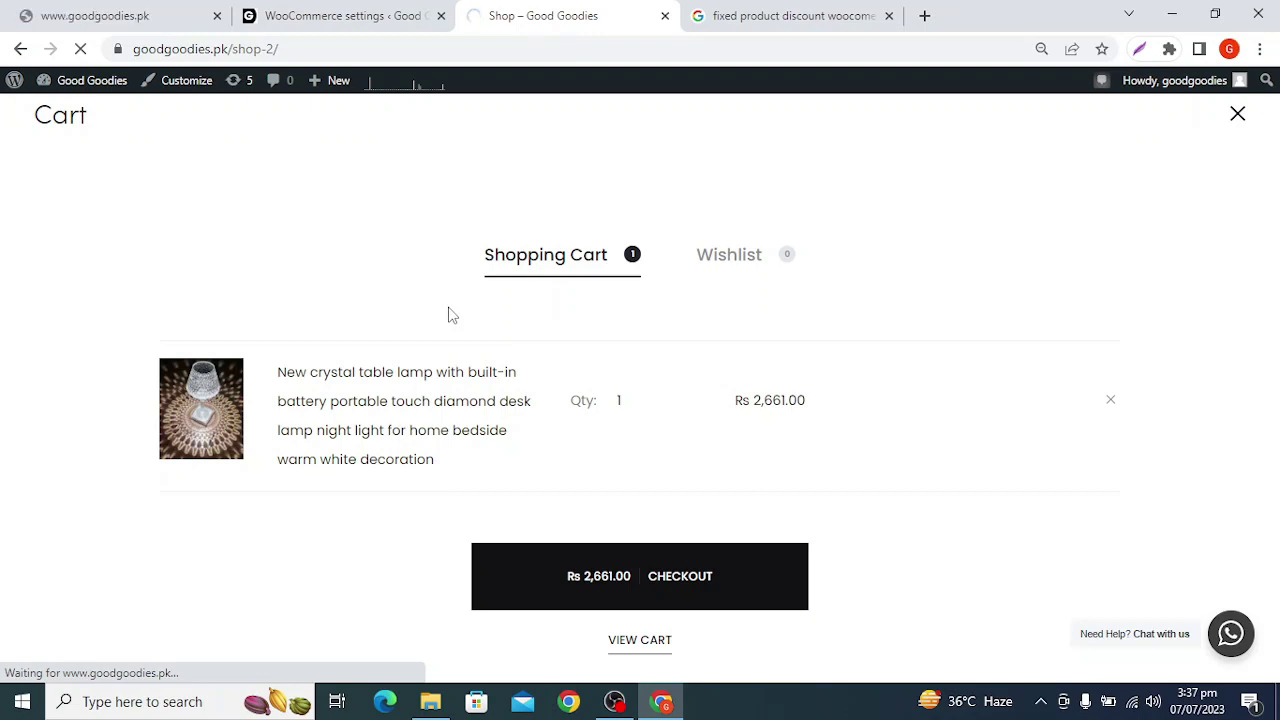
click(86, 12)
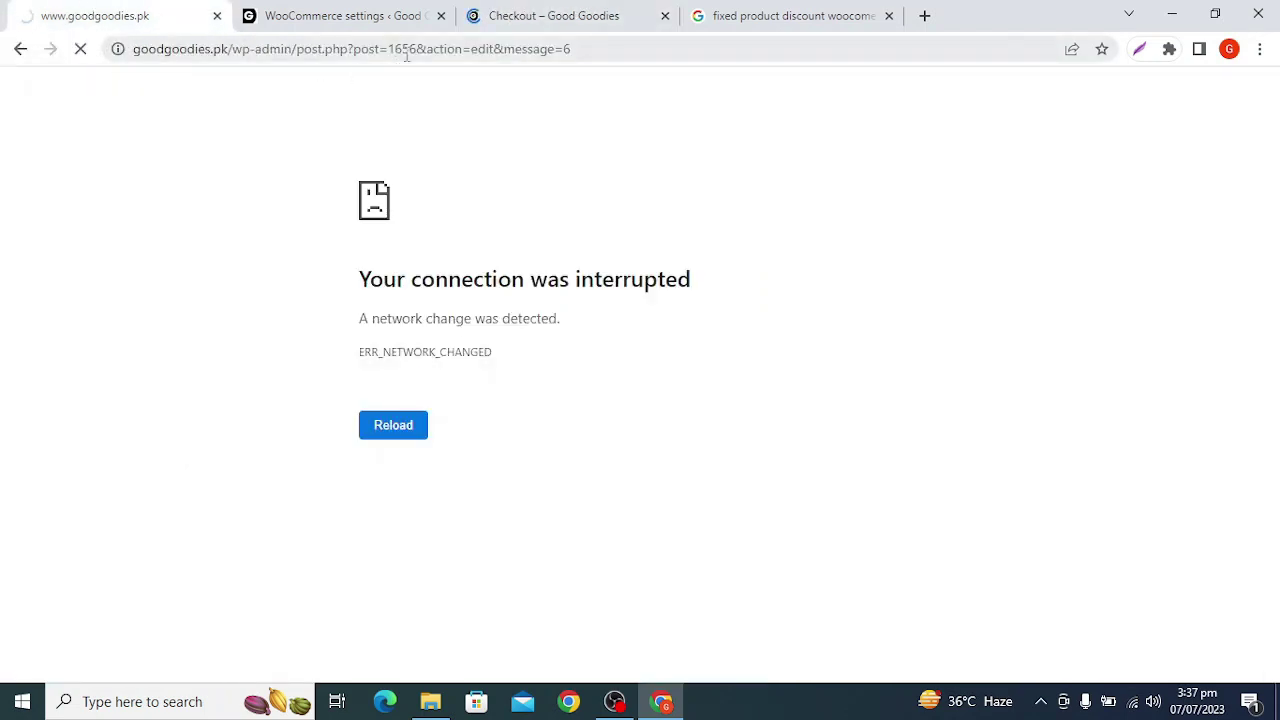
click(578, 14)
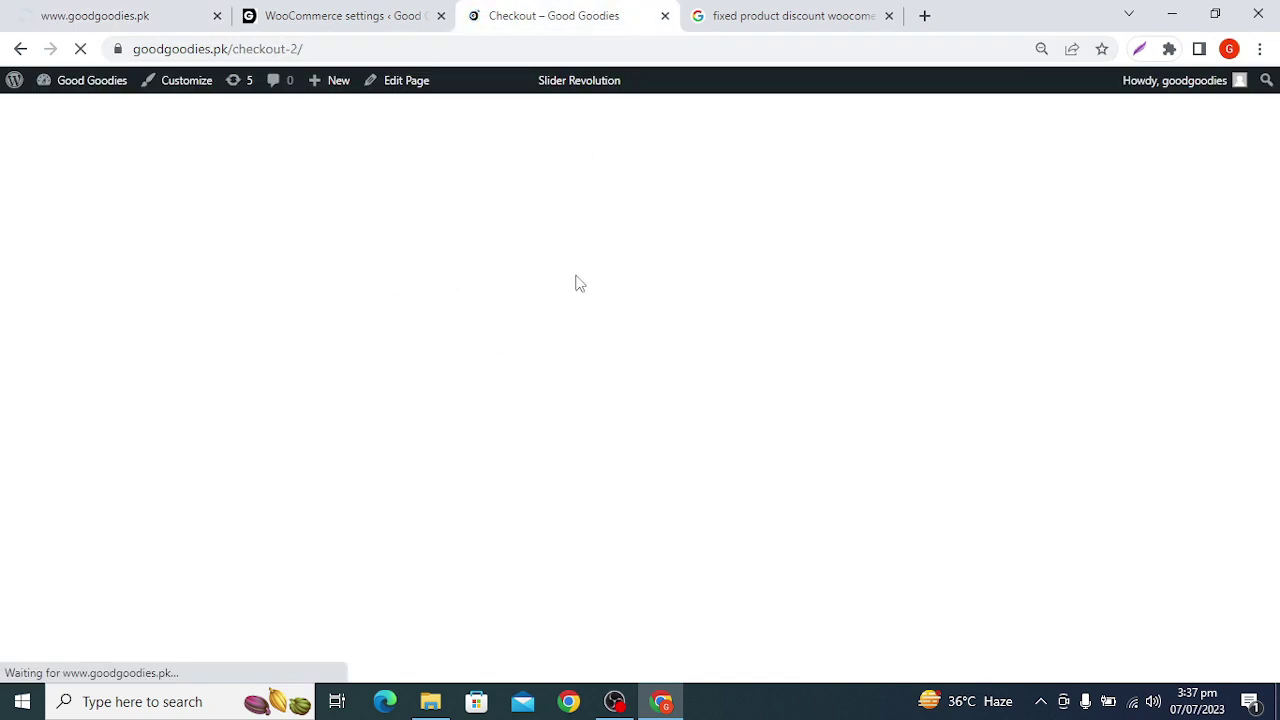
scroll(578, 283, down, 3)
scroll(576, 283, down, 2)
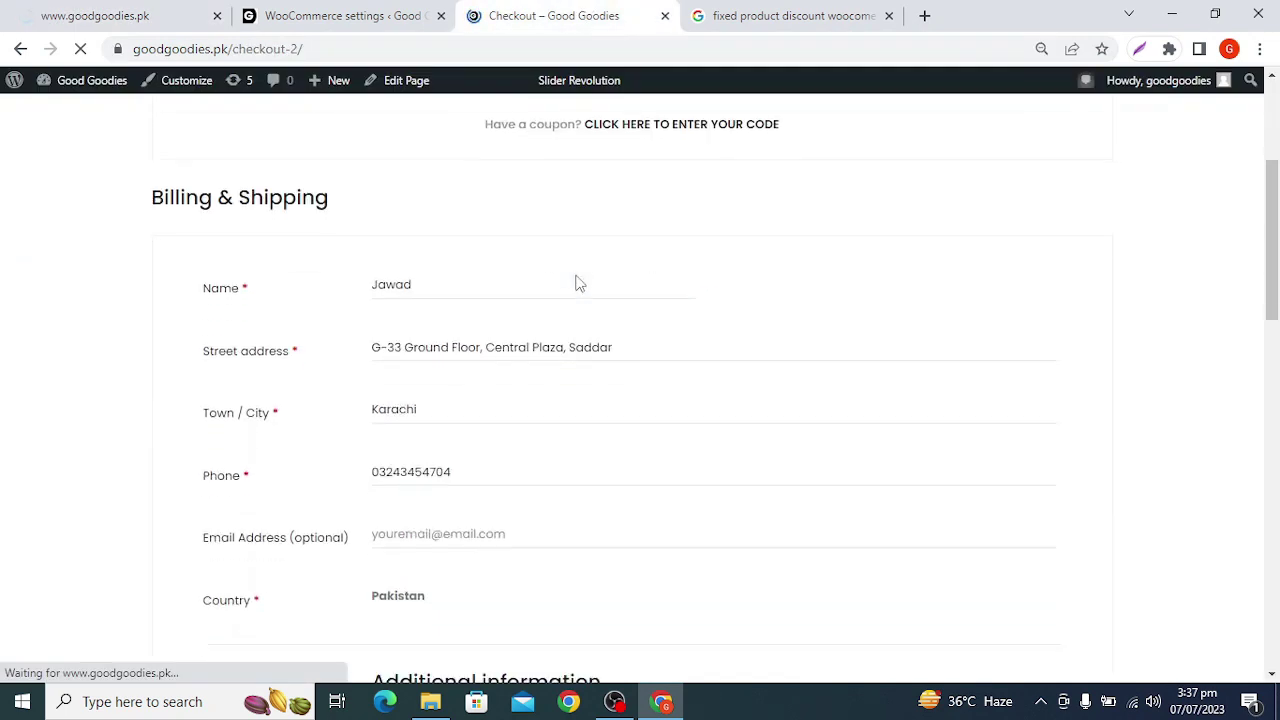
scroll(466, 451, down, 2)
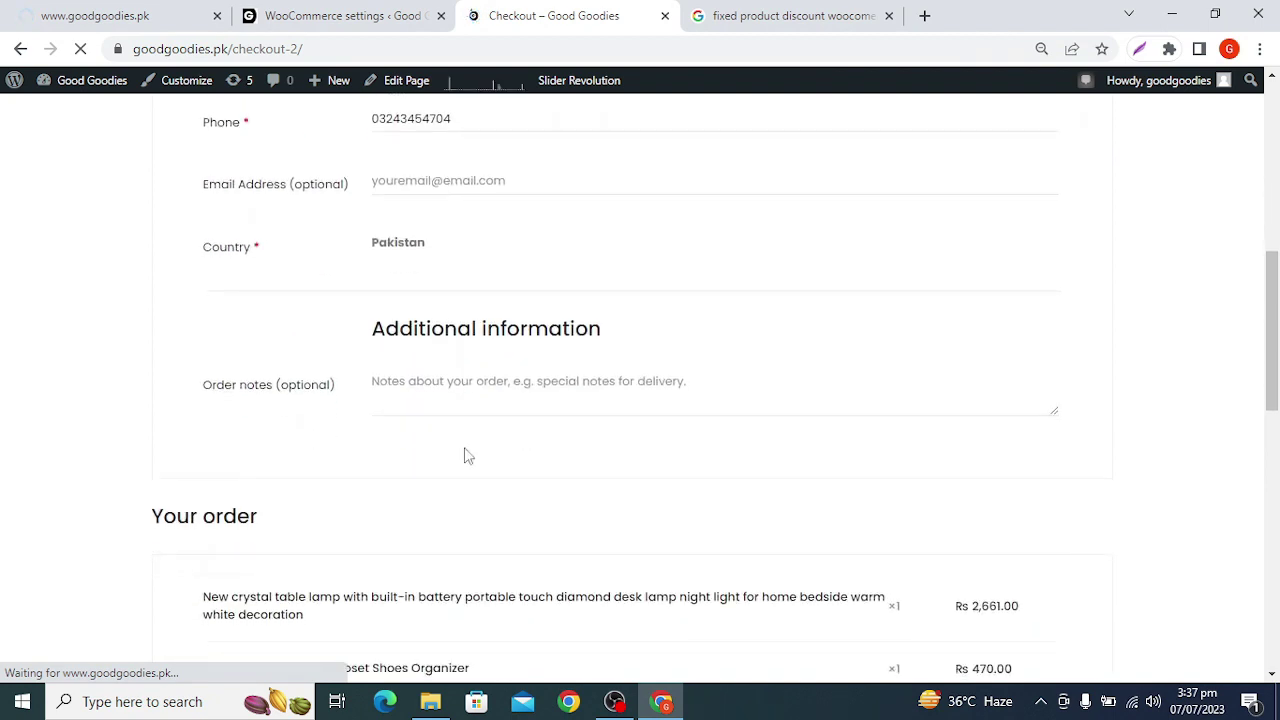
scroll(500, 380, down, 2)
scroll(510, 357, down, 2)
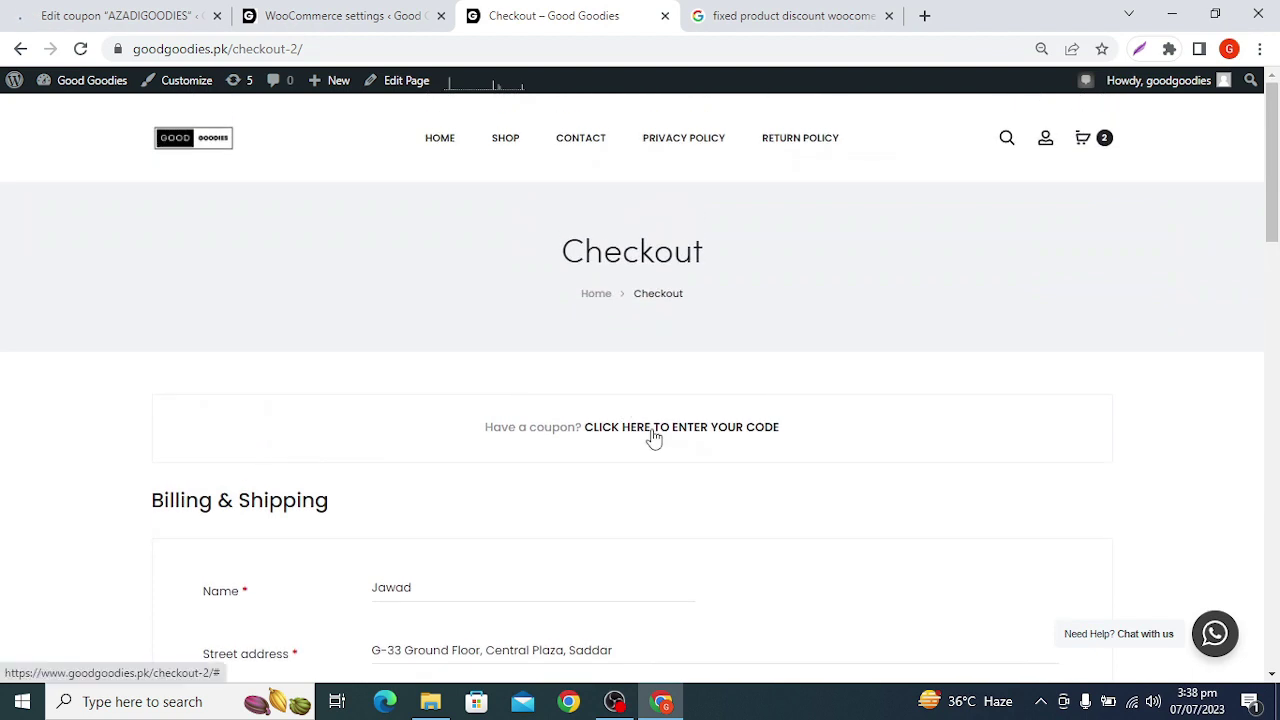
Apply the coupon code AZADIGOODIES at checkout and check the order's shipping charge and total.
click(640, 432)
text(AZADIGOODIES)
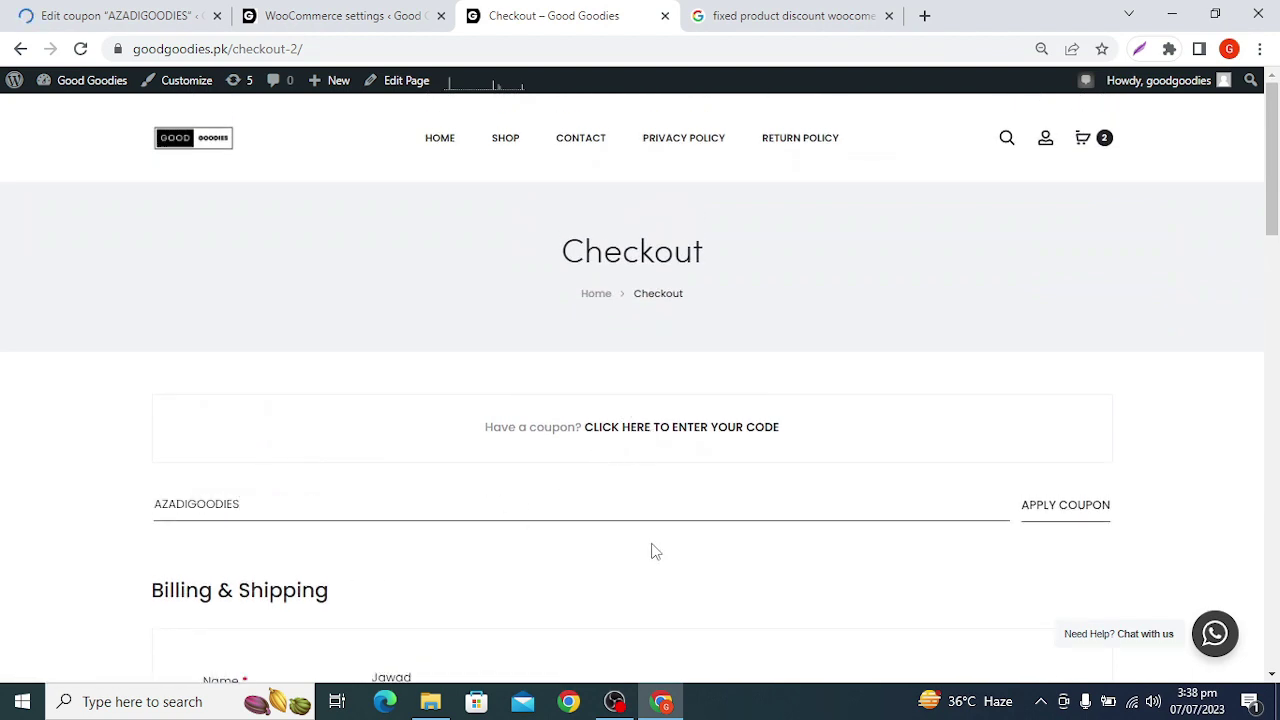
click(1097, 508)
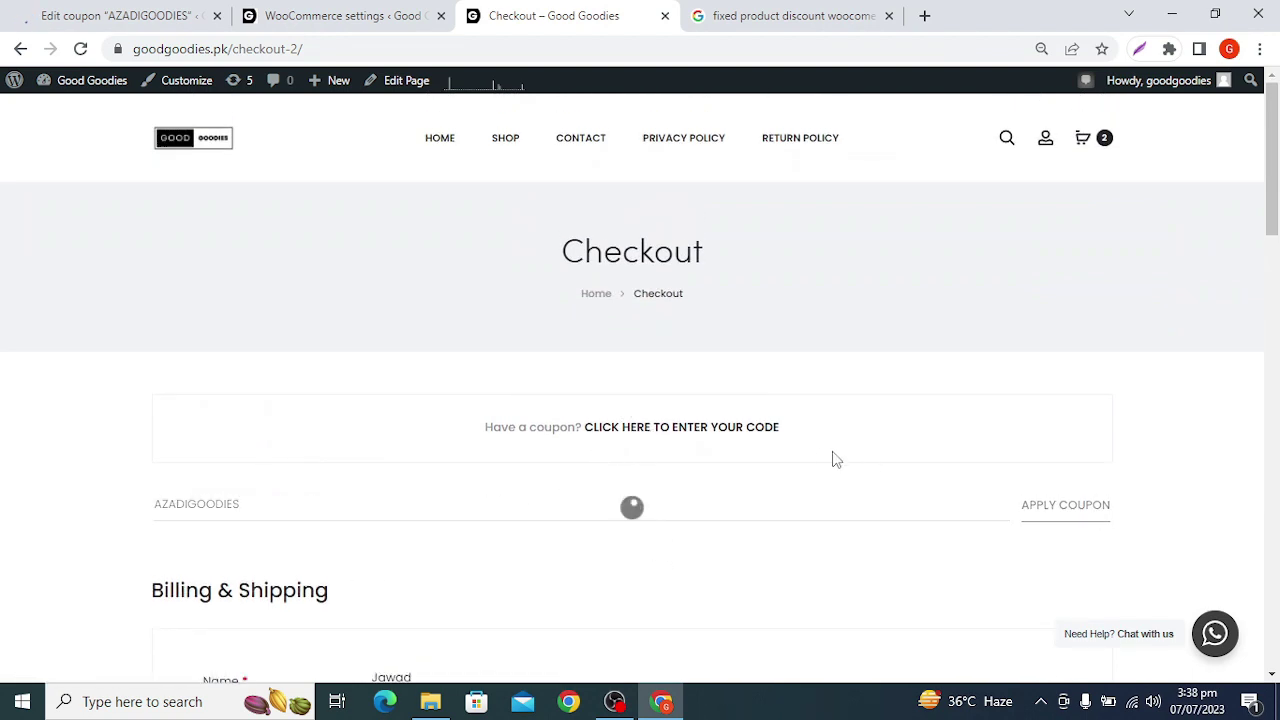
scroll(822, 447, down, 3)
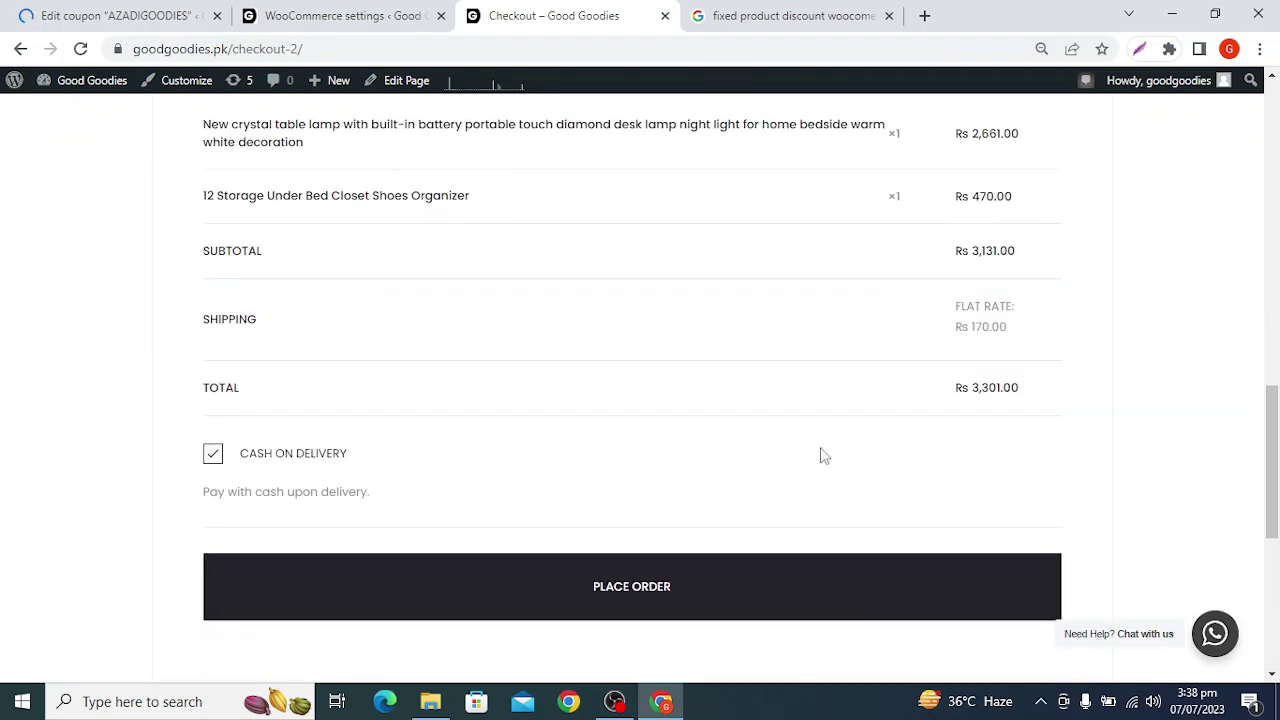
scroll(820, 451, up, 5)
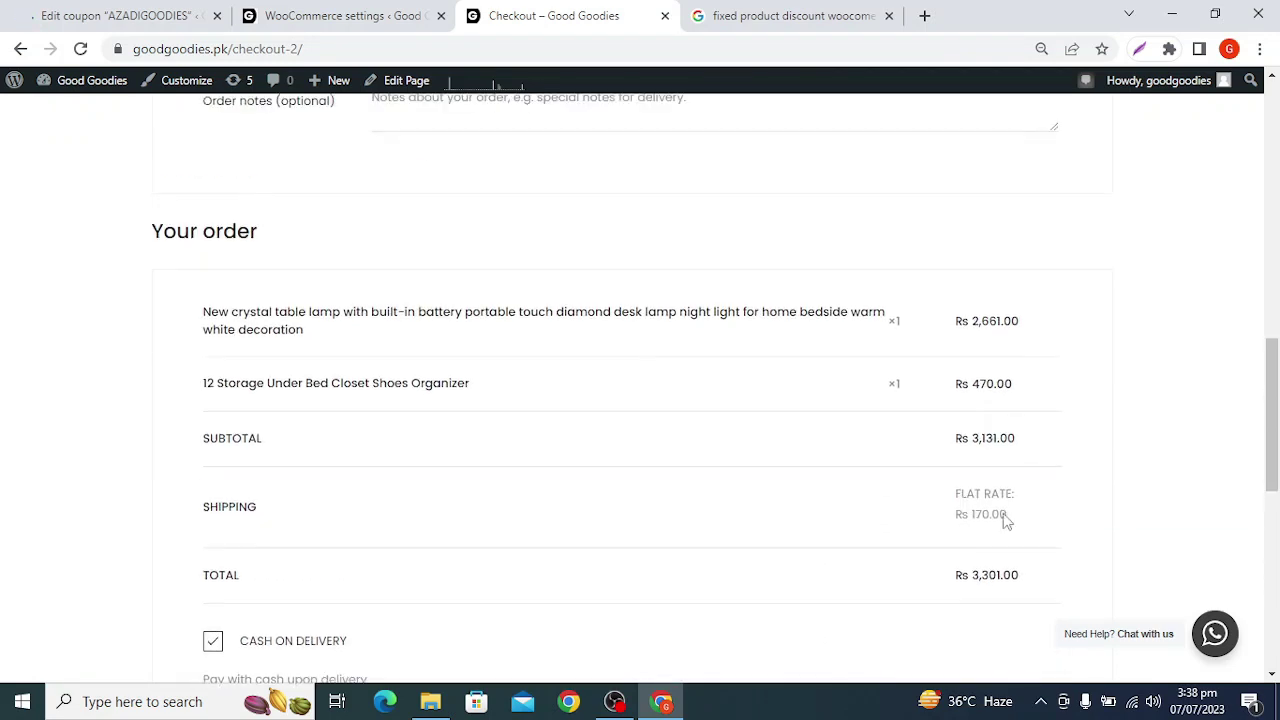
scroll(966, 503, down, 1)
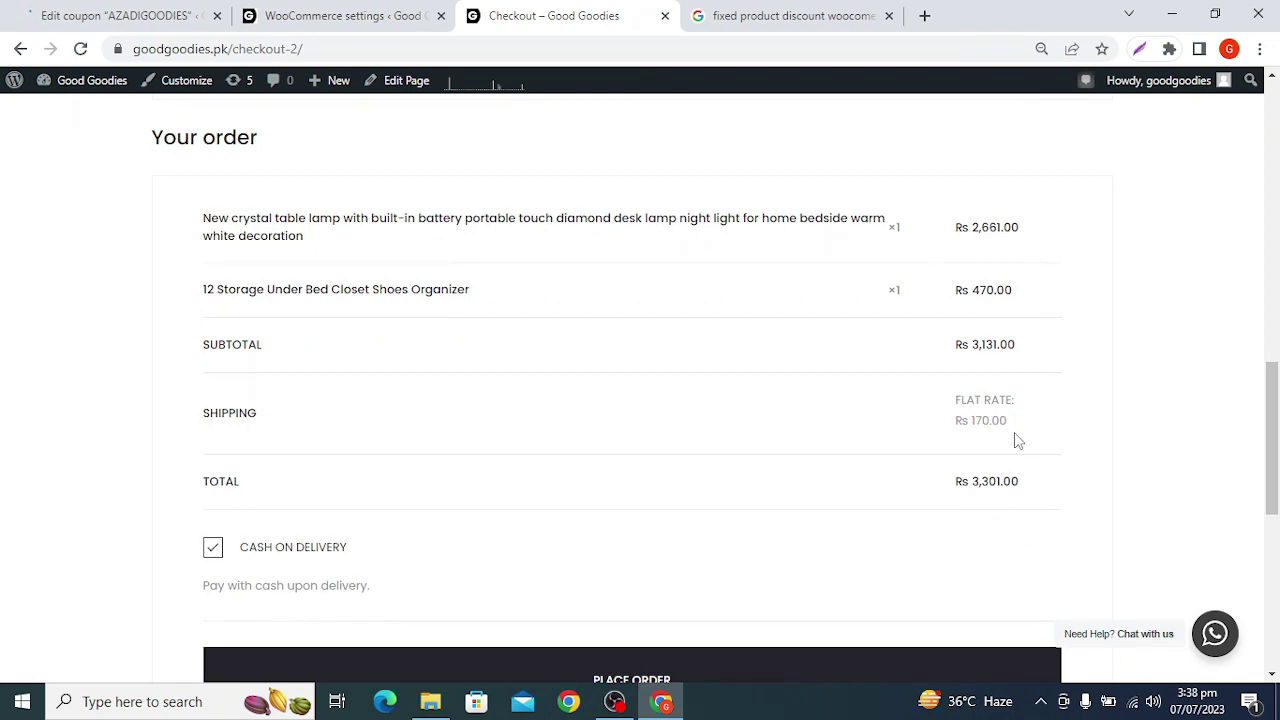
scroll(1017, 440, up, 12)
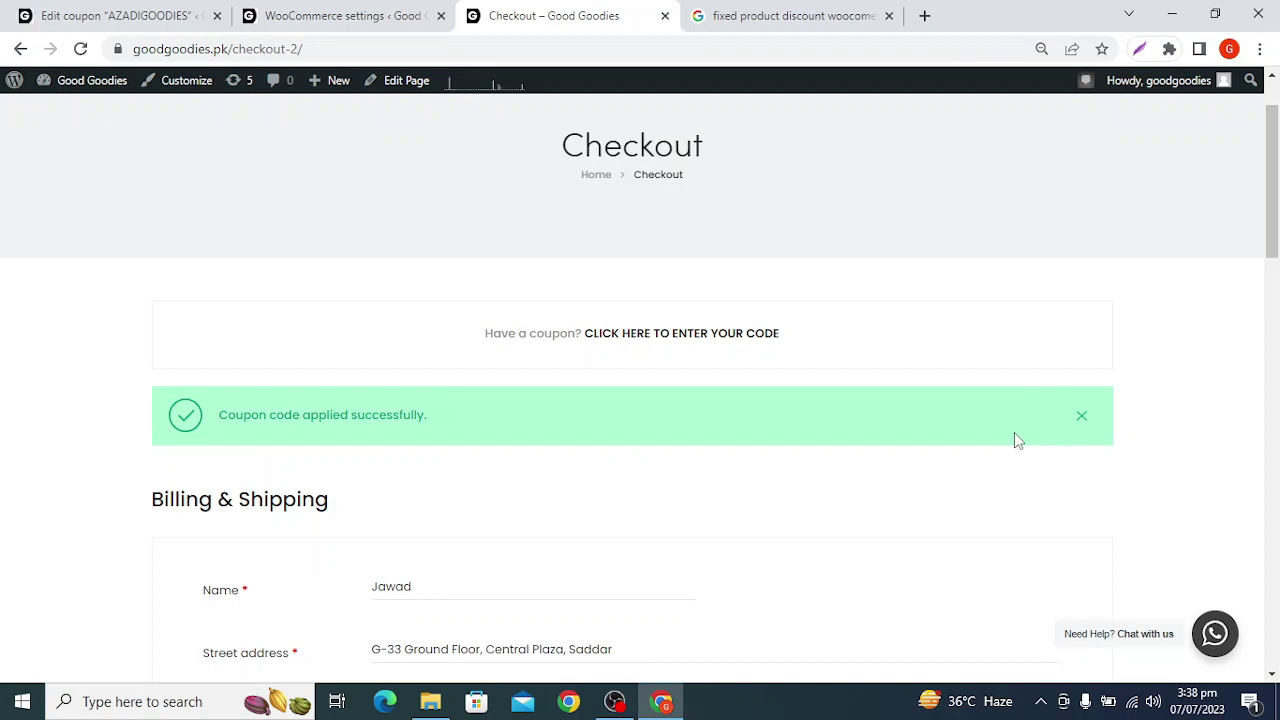
scroll(1014, 440, down, 10)
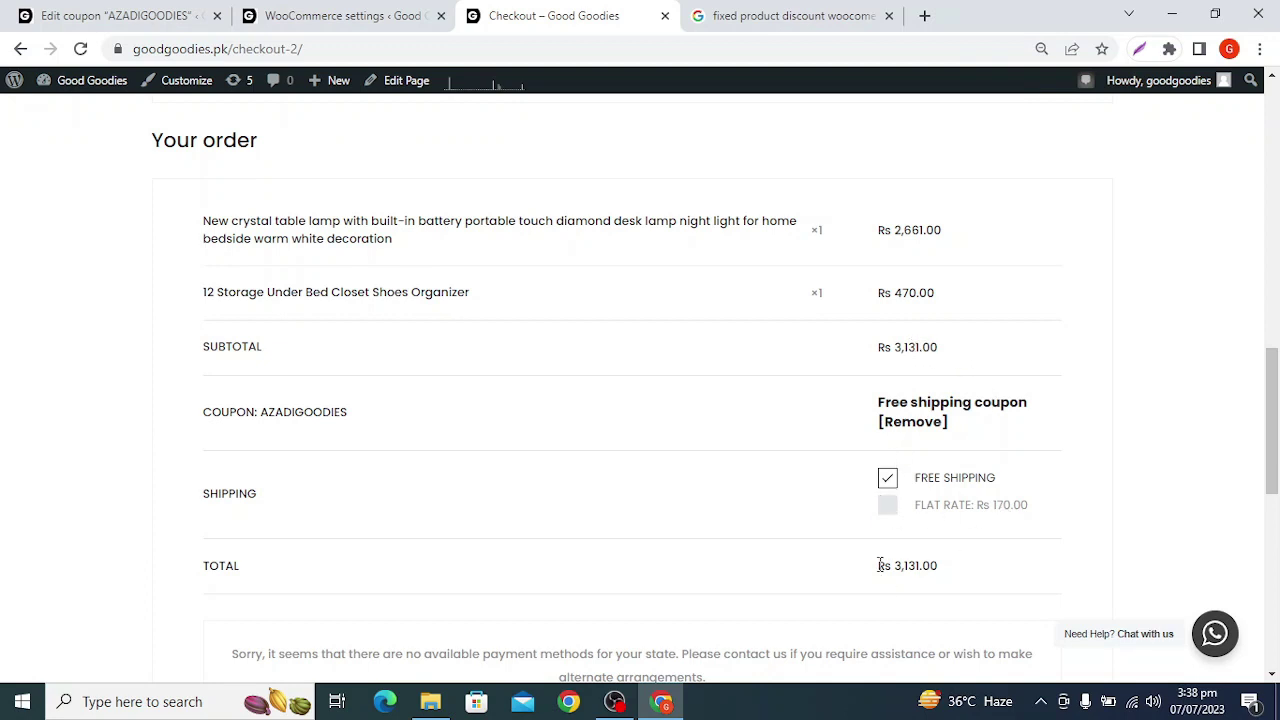
Try to place the order with the free shipping option.
scroll(740, 380, down, 3)
click(586, 521)
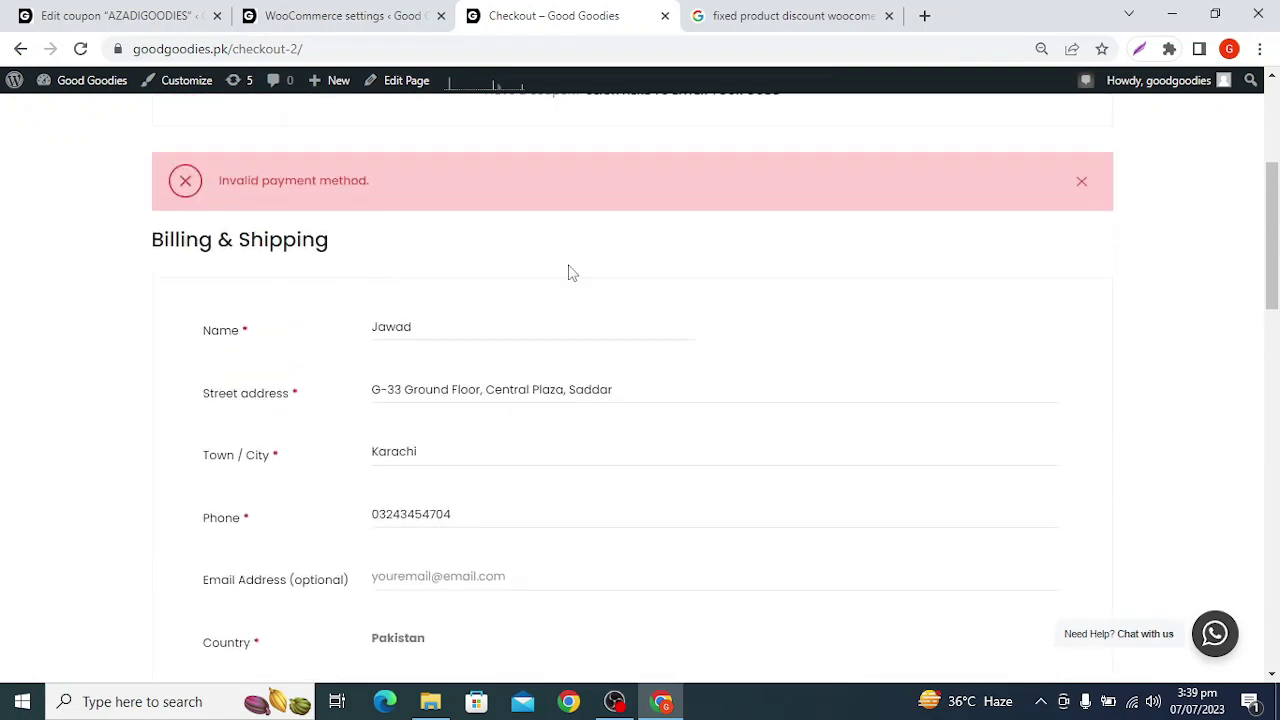
Change the order's shipping option at checkout to Flat rate.
scroll(560, 477, down, 8)
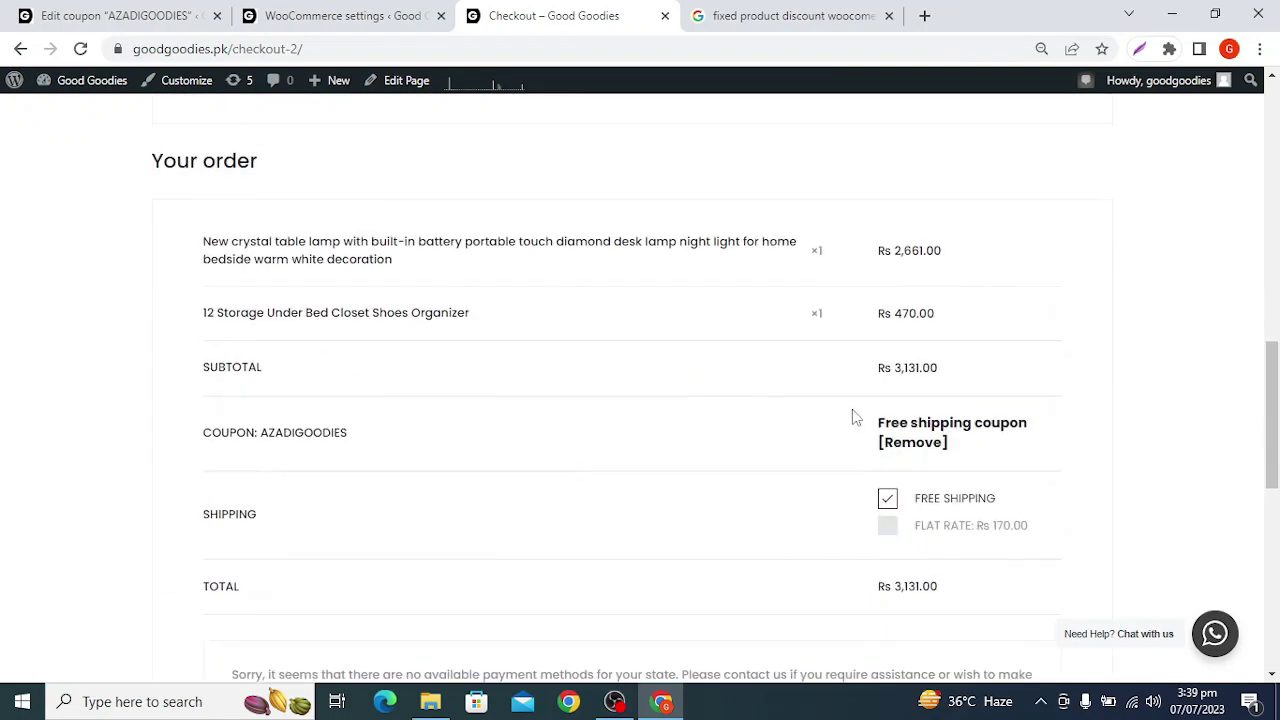
scroll(870, 400, down, 1)
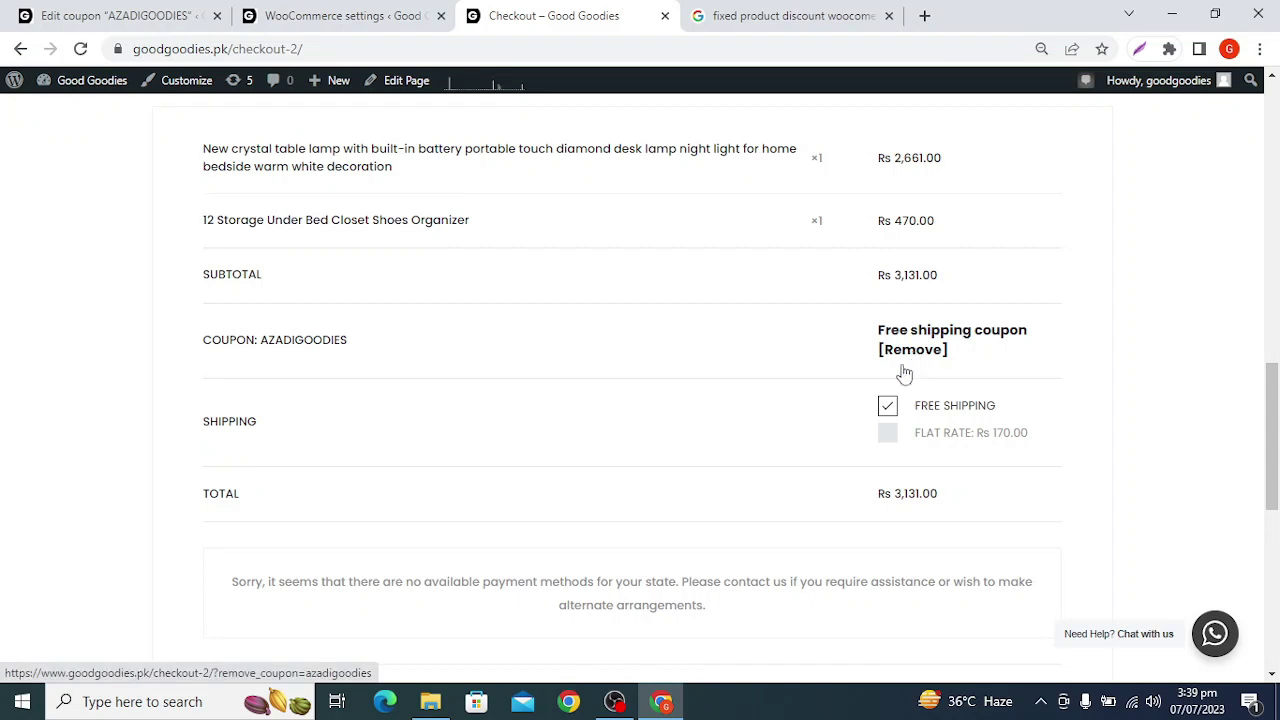
click(888, 433)
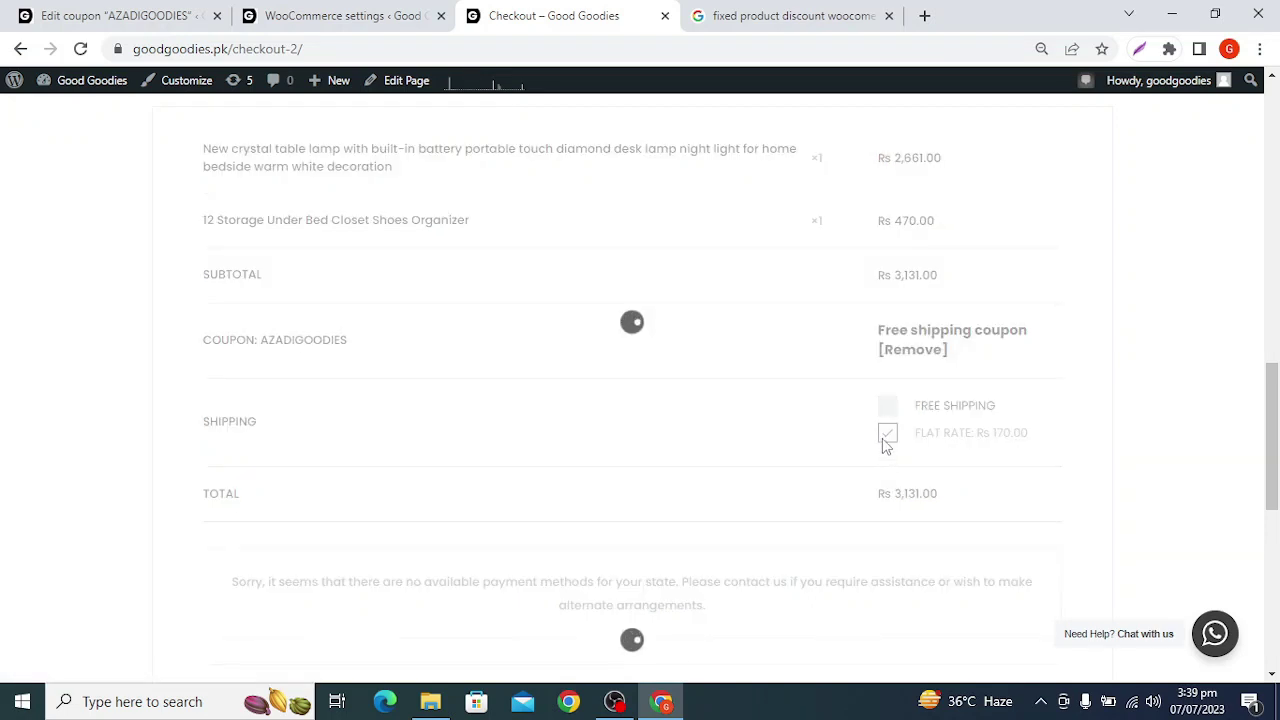
Review the Free shipping method's settings in the Pakistan zone and the payment method offered at checkout.
click(200, 15)
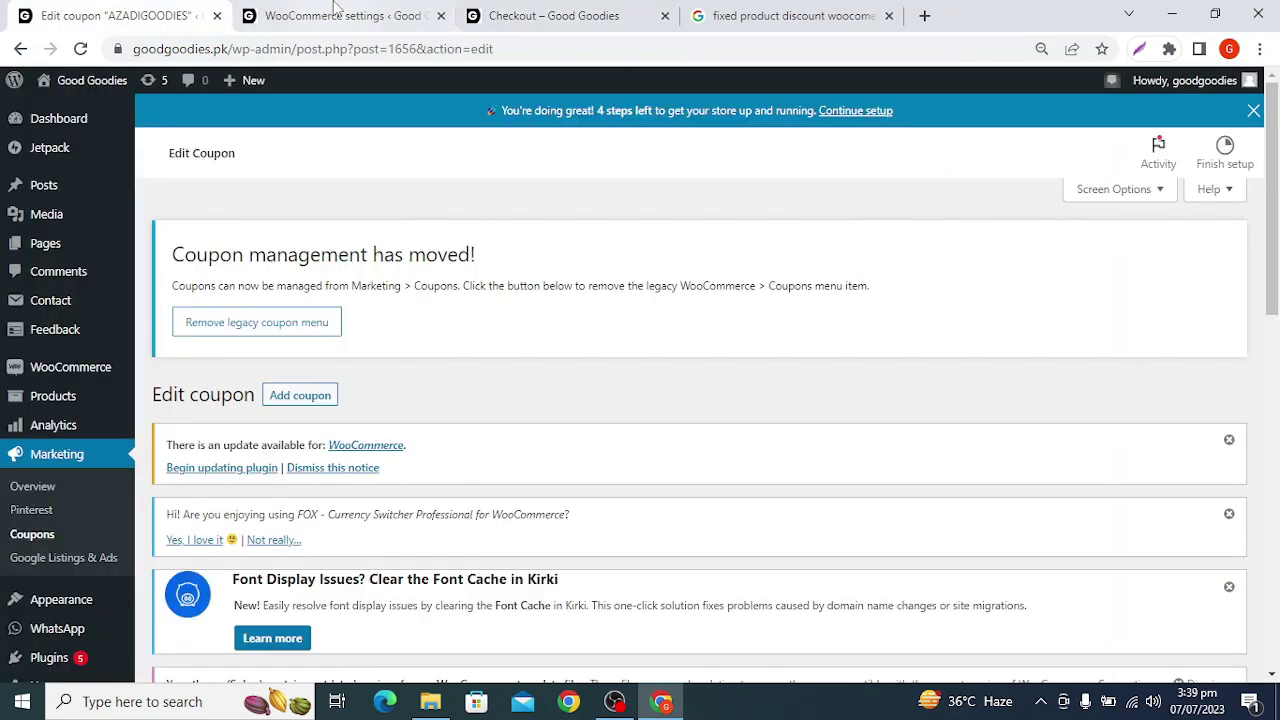
click(340, 15)
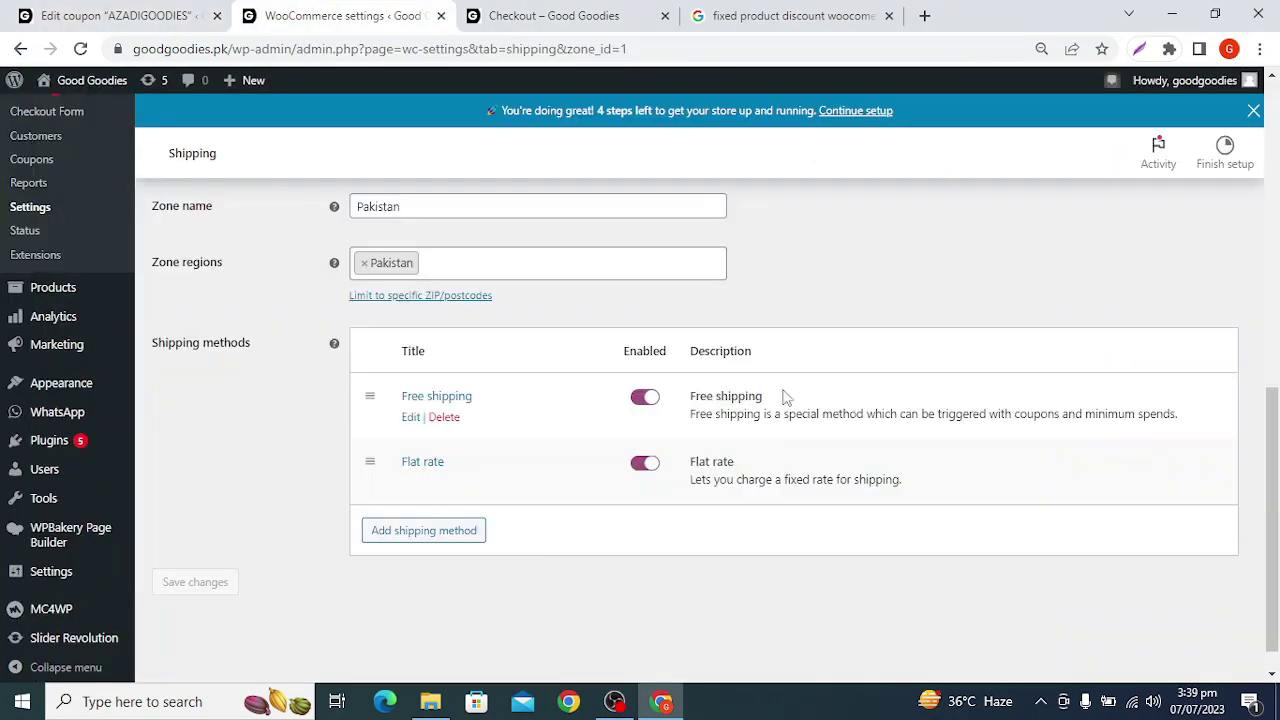
click(411, 417)
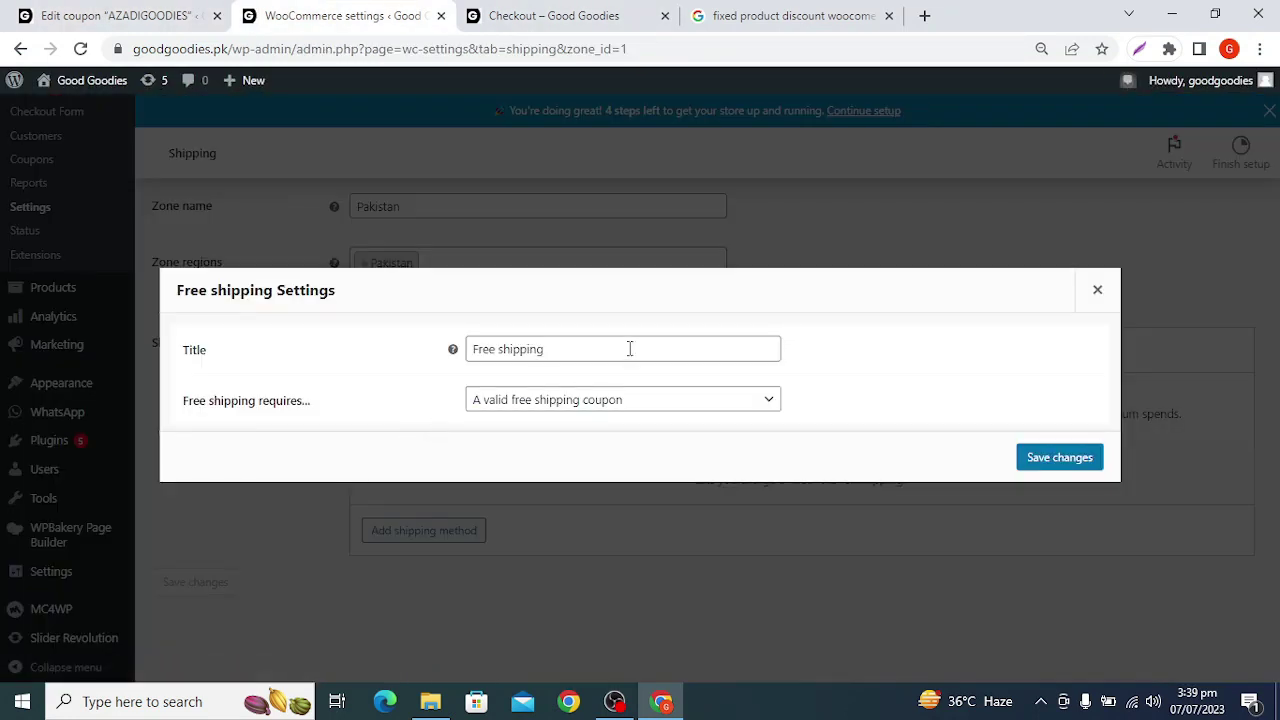
click(1097, 290)
scroll(555, 517, down, 1)
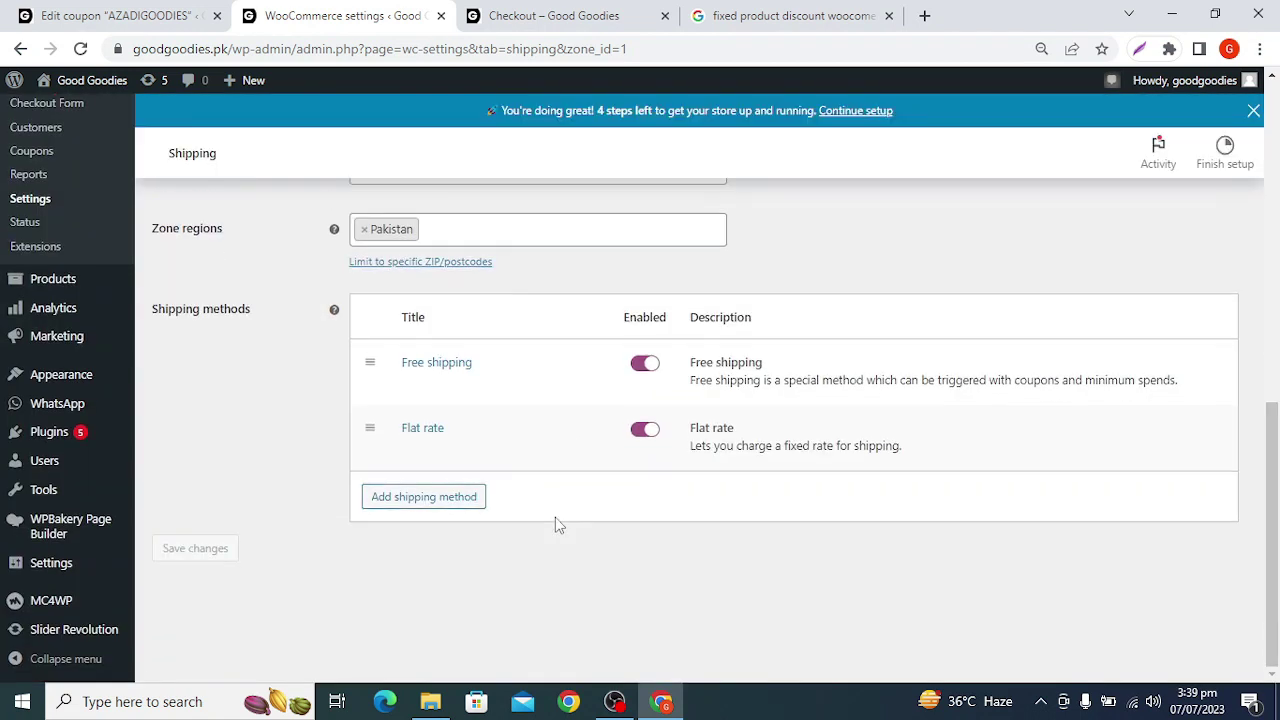
scroll(555, 517, up, 1)
click(540, 15)
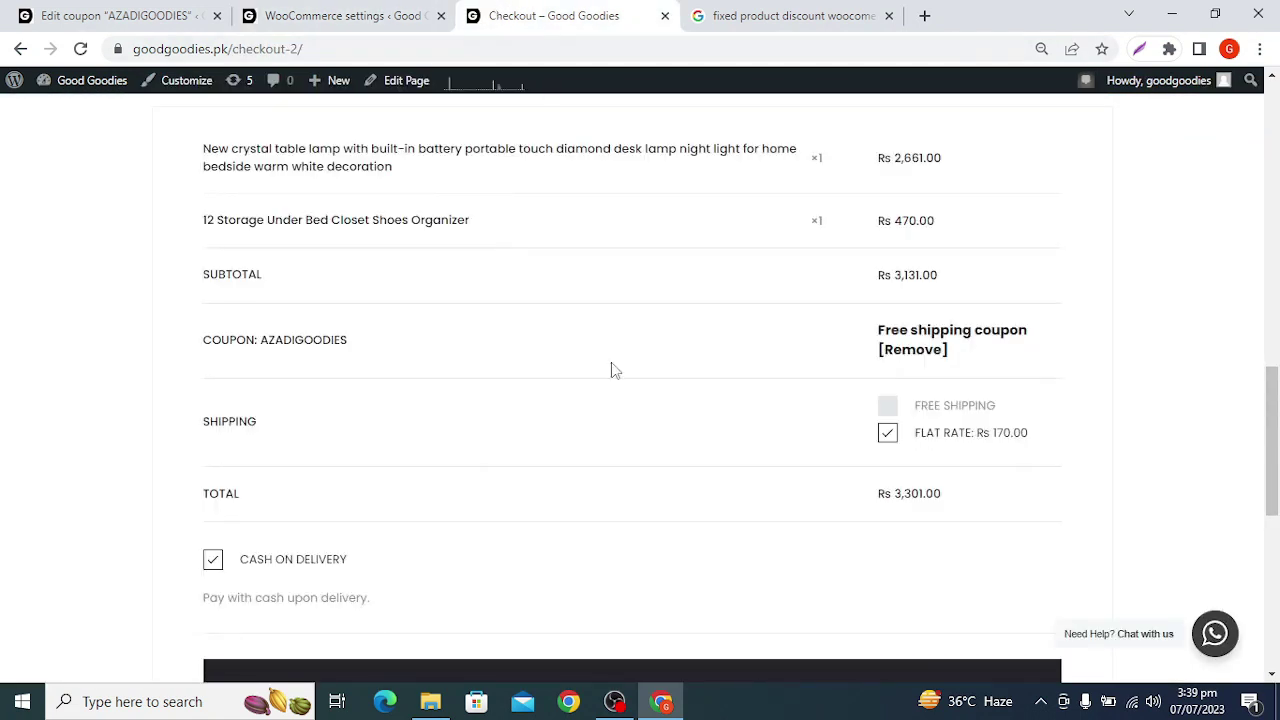
scroll(886, 457, down, 2)
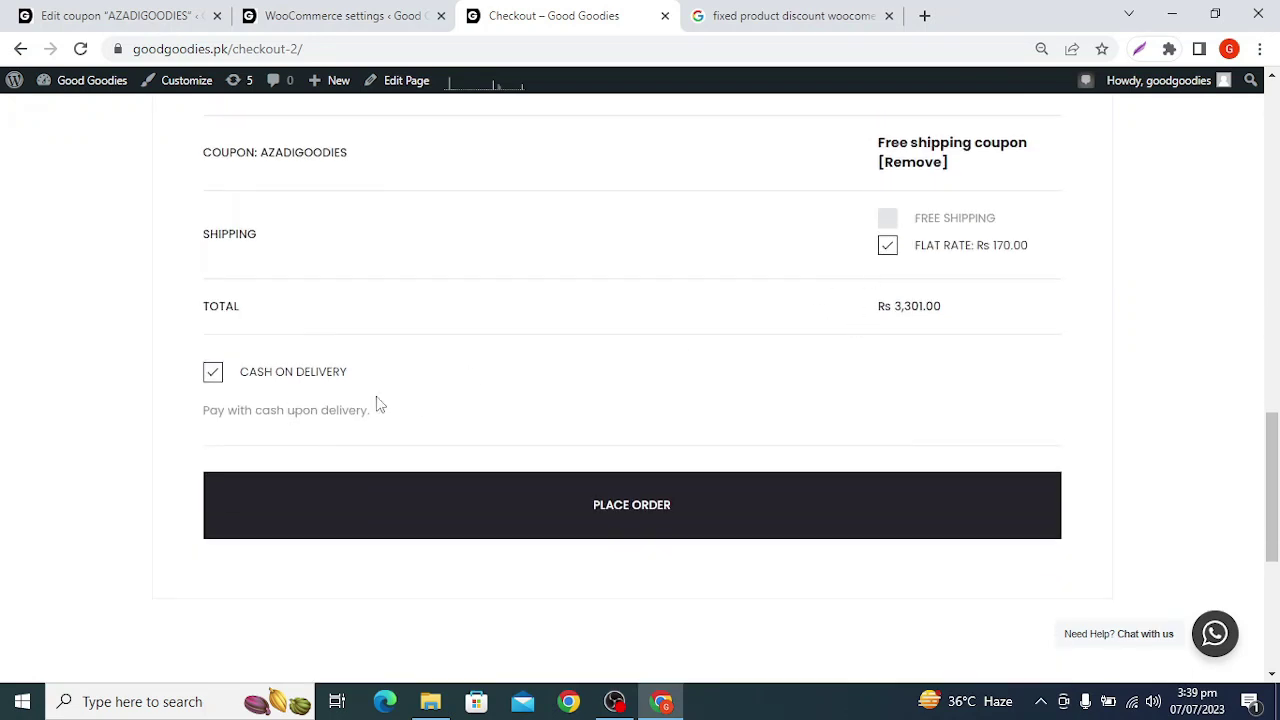
Open the Payments section of the WooCommerce settings.
click(326, 10)
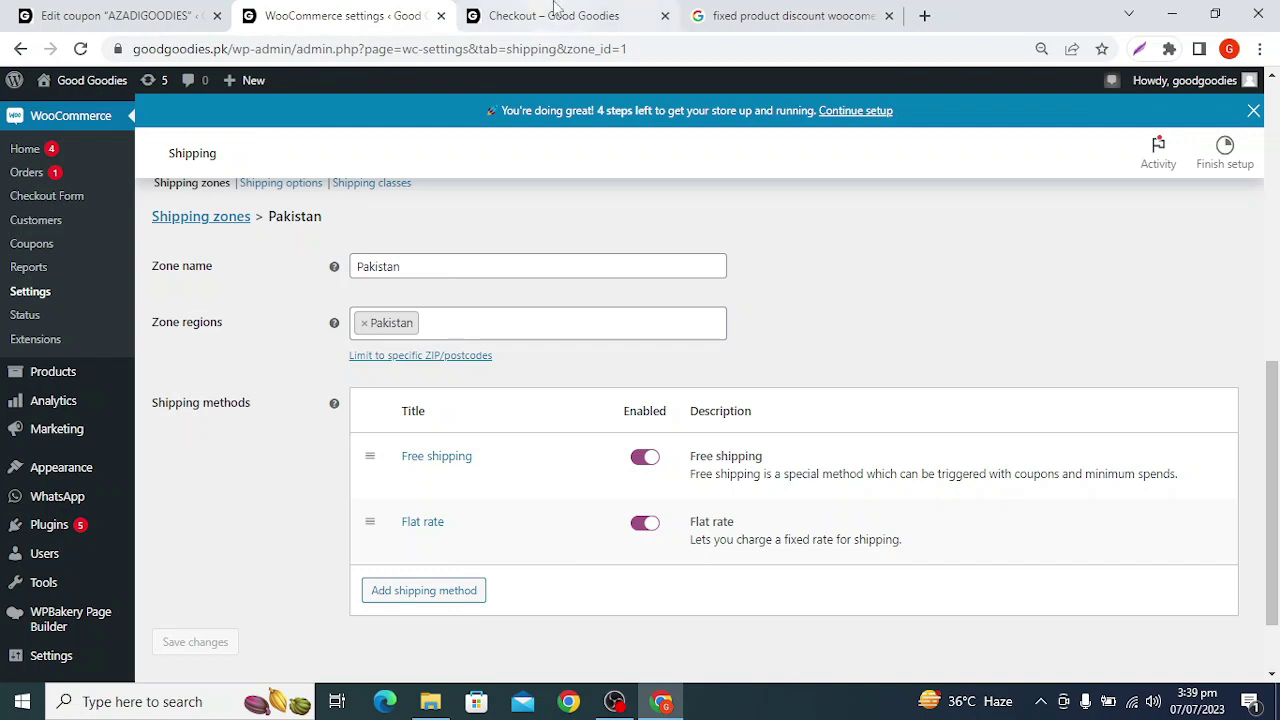
scroll(360, 270, up, 3)
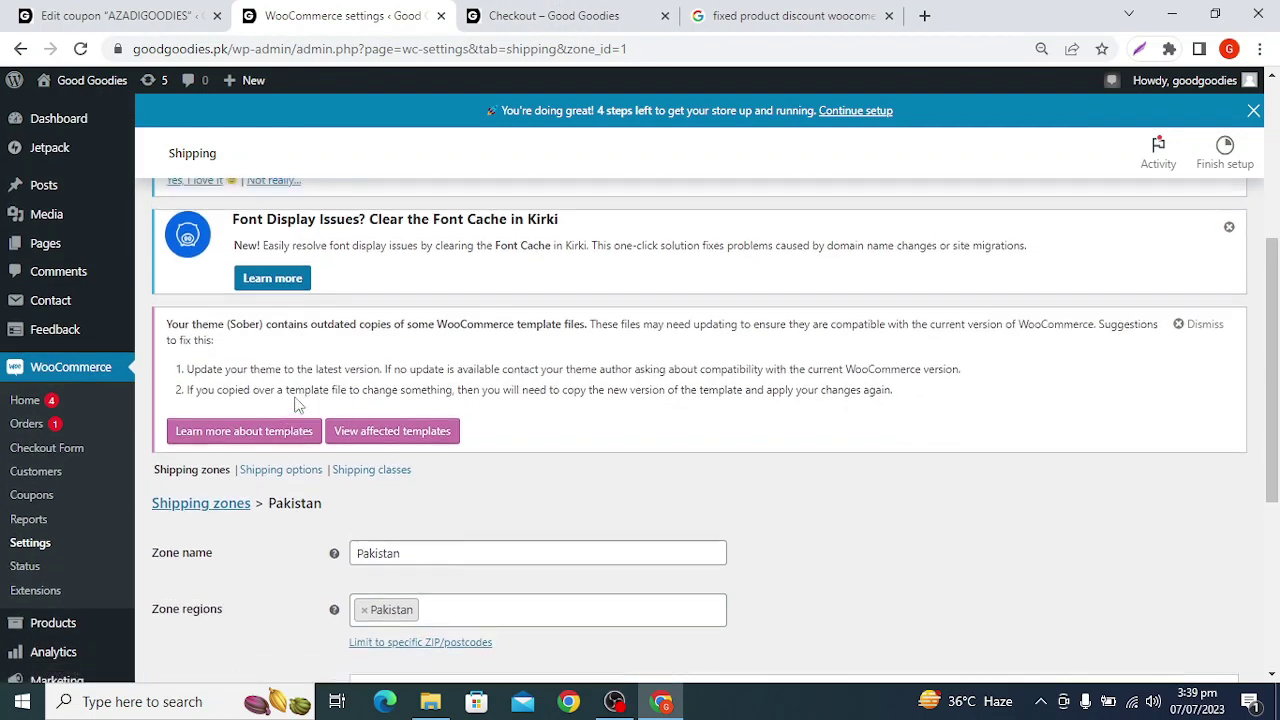
scroll(296, 405, up, 3)
click(391, 318)
scroll(477, 422, down, 1)
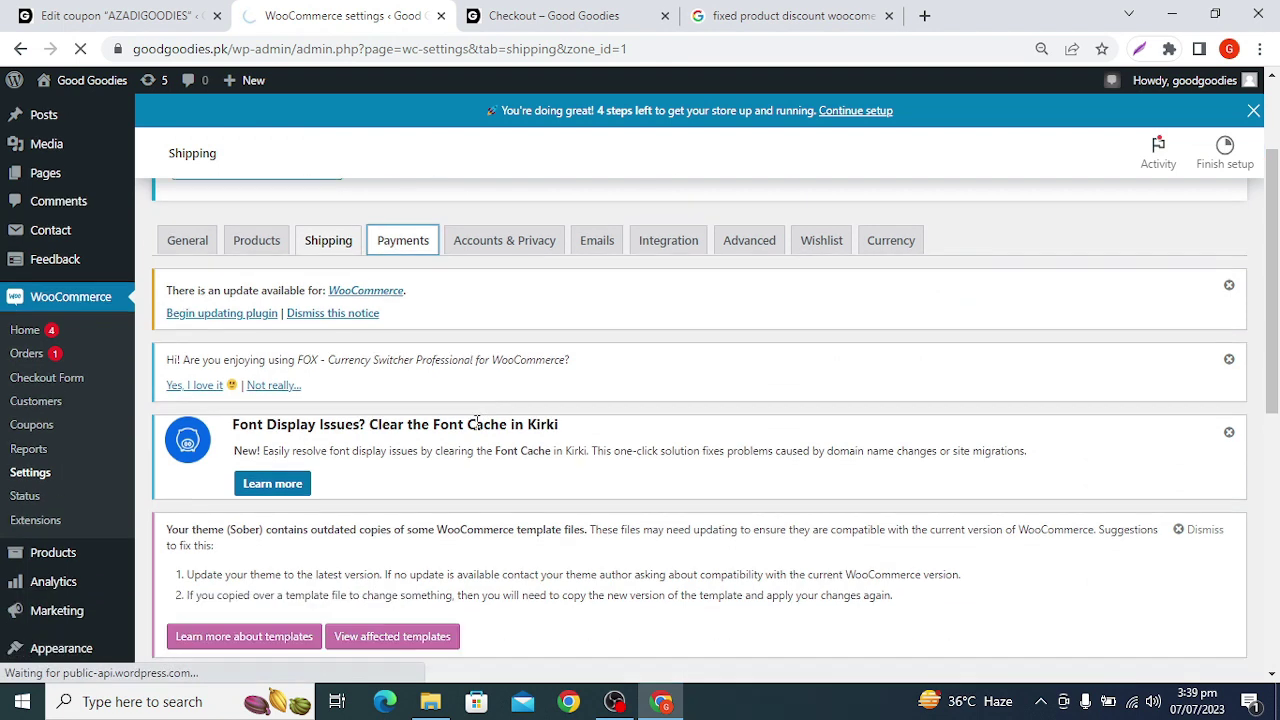
scroll(477, 422, down, 2)
scroll(477, 428, down, 3)
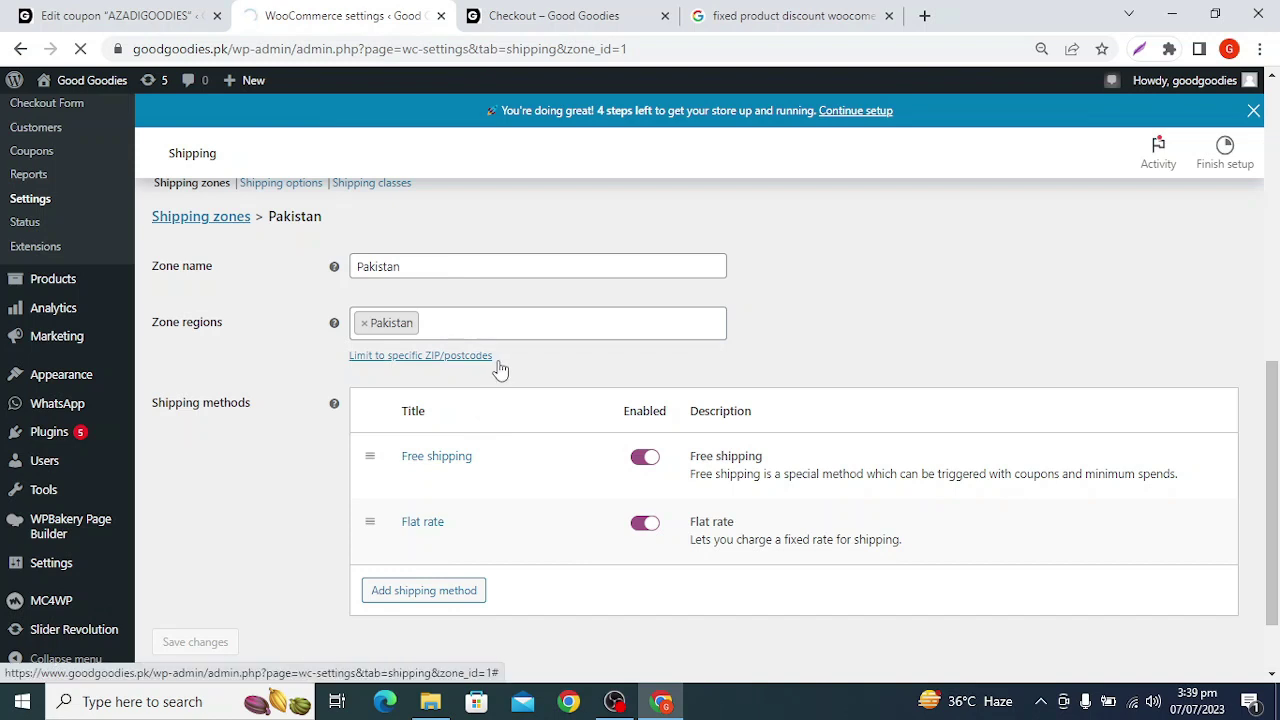
Open the settings of the Cash on delivery payment method from the Payments section.
click(554, 15)
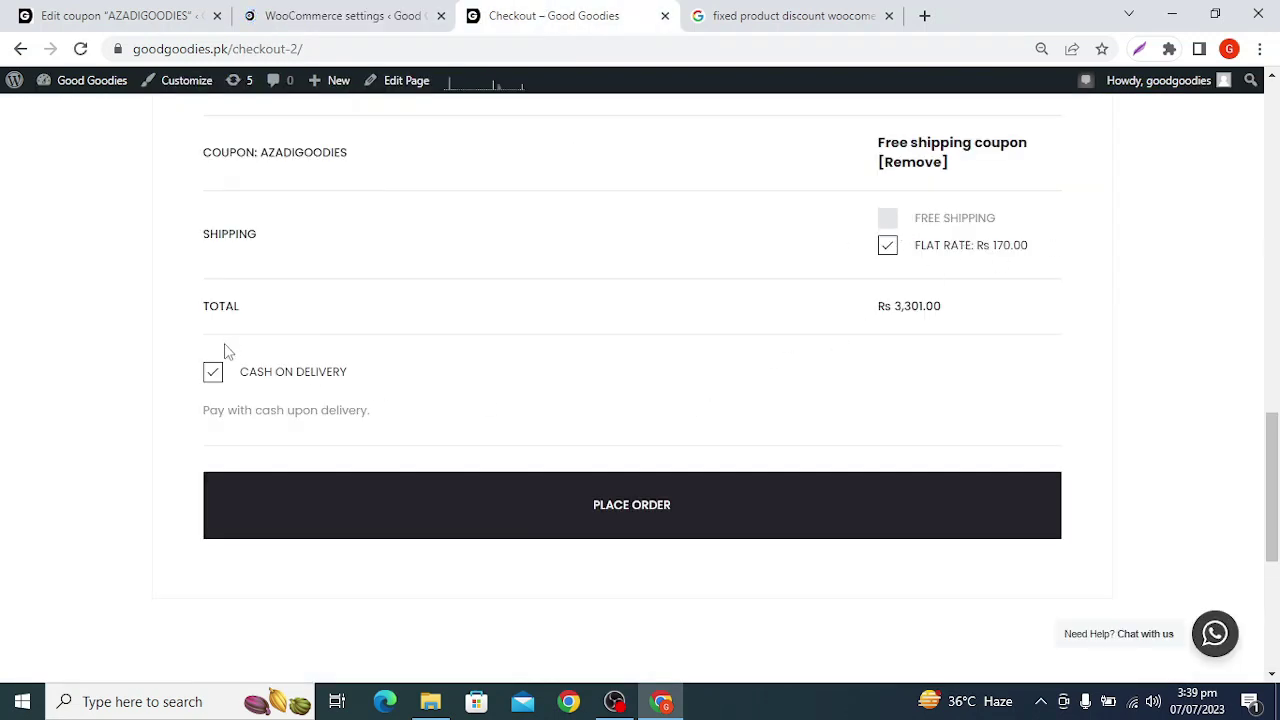
key(ctrl+shift+Tab)
key(ctrl+Tab)
click(310, 15)
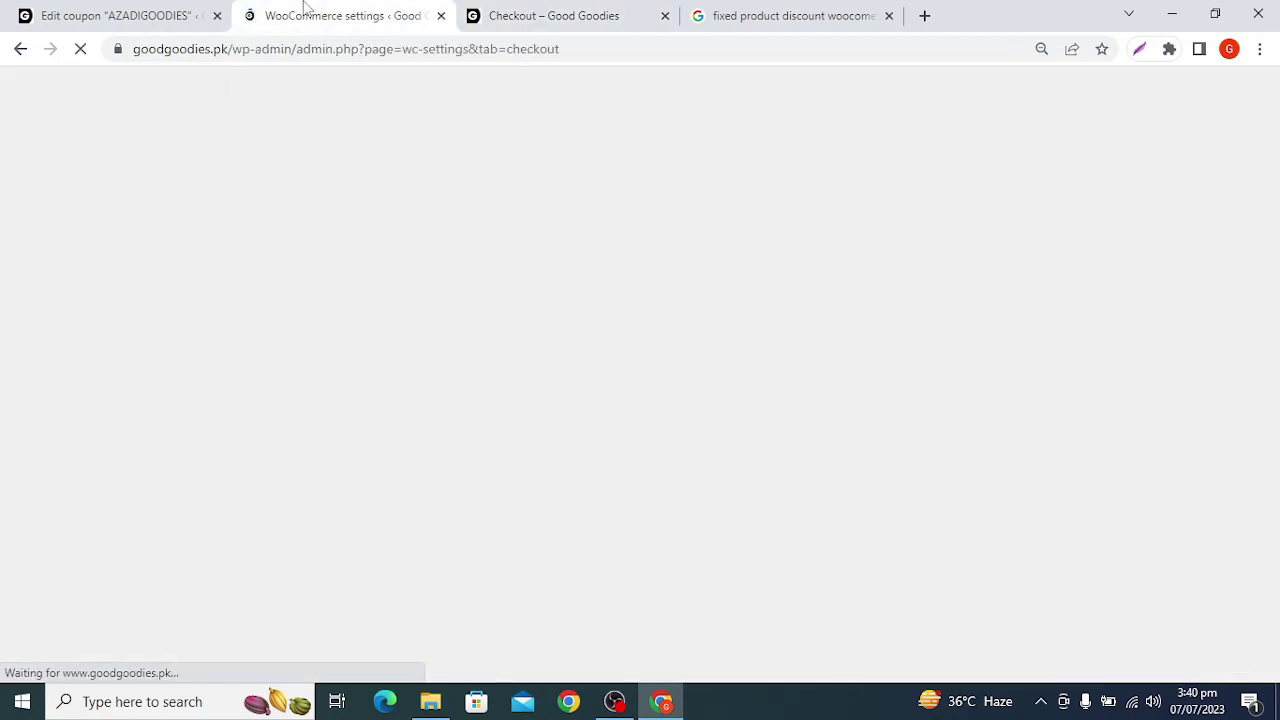
scroll(530, 330, down, 4)
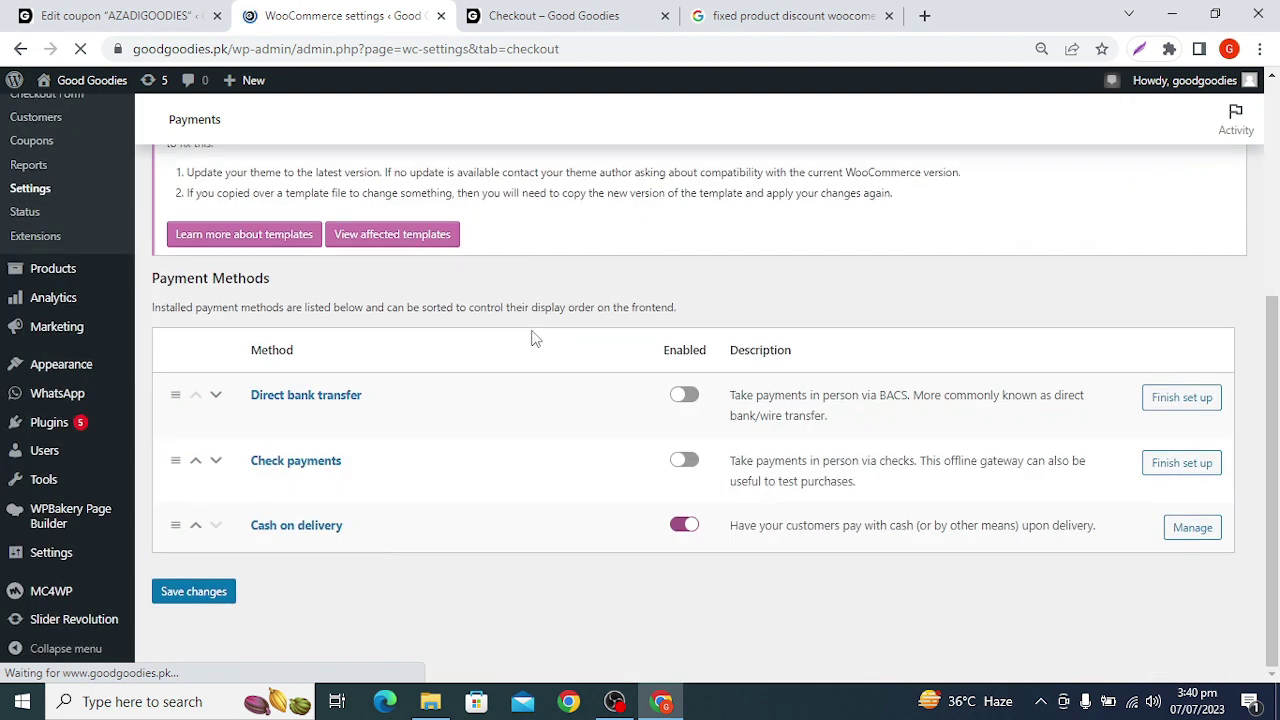
scroll(500, 500, down, 2)
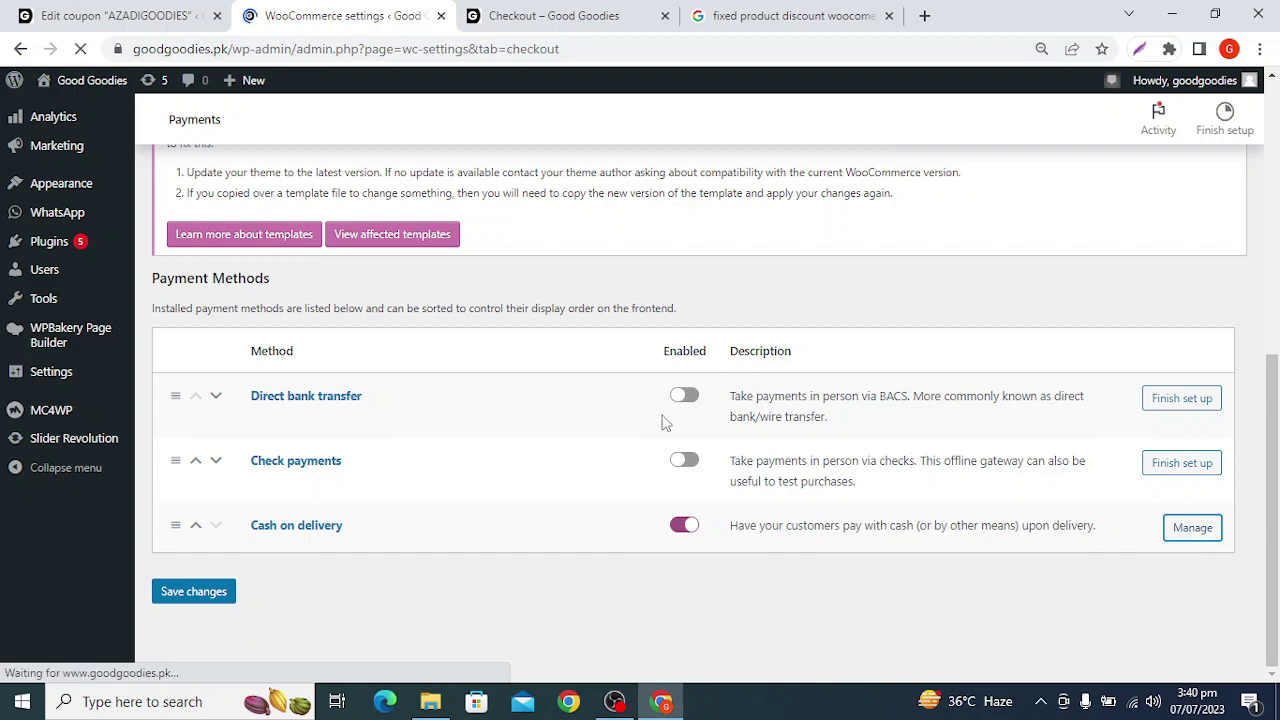
Compare the shipping options and payment method offered at checkout with the store's Cash on delivery payment setup.
click(520, 16)
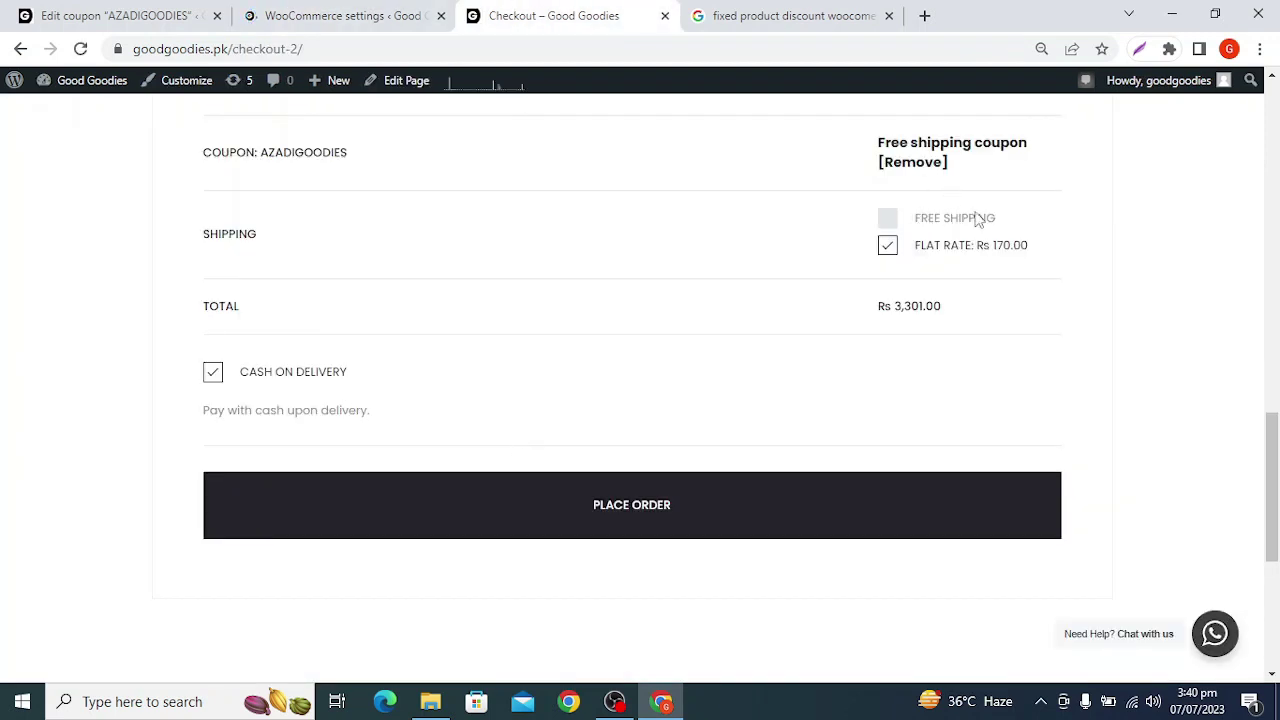
click(337, 20)
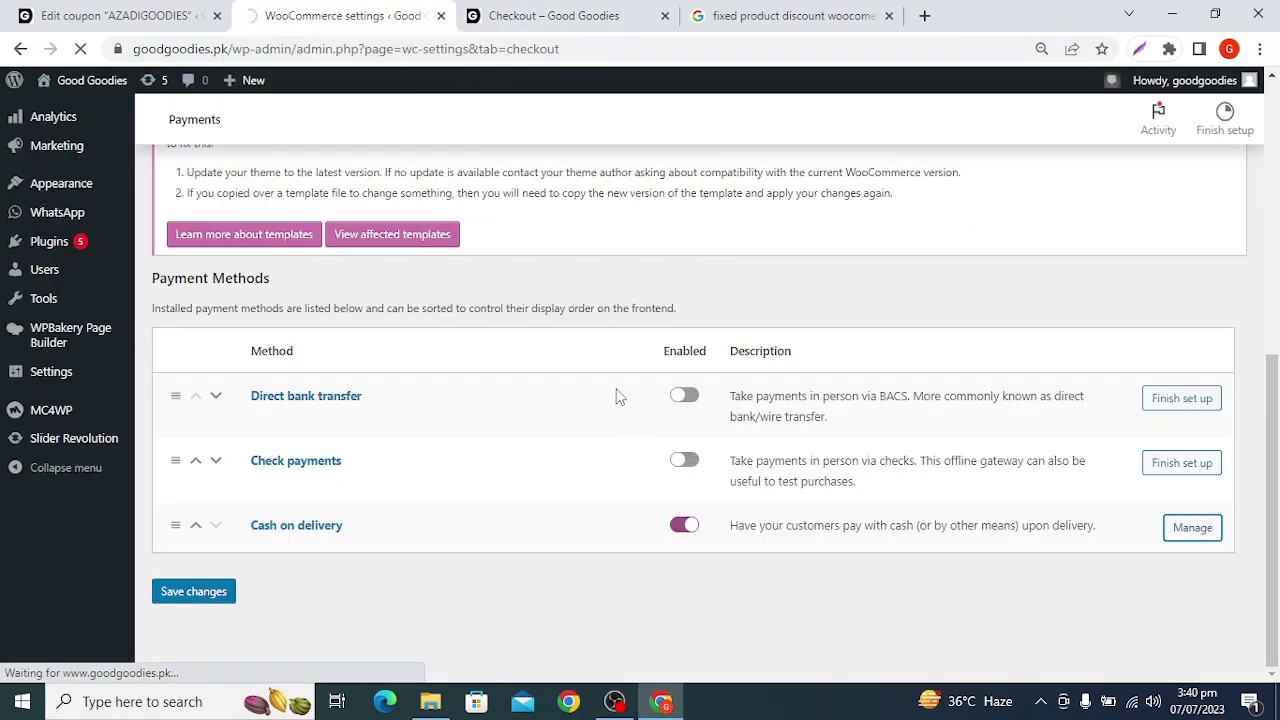
click(549, 12)
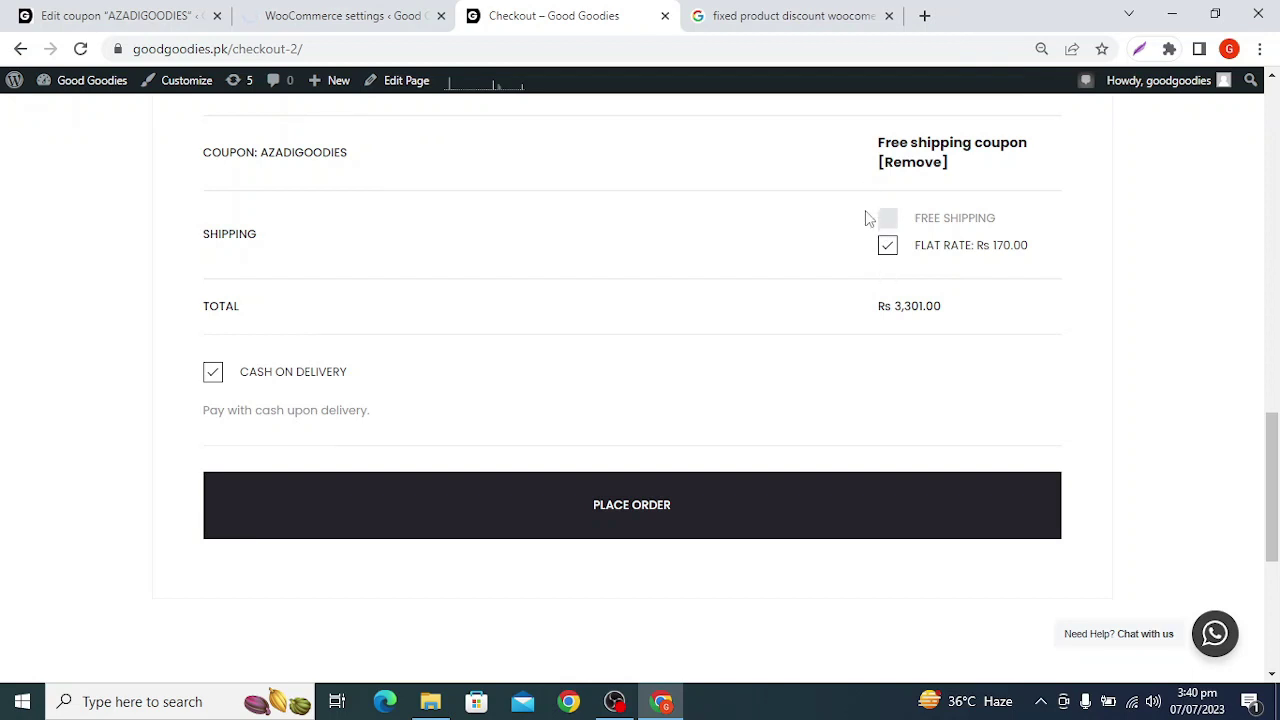
click(326, 12)
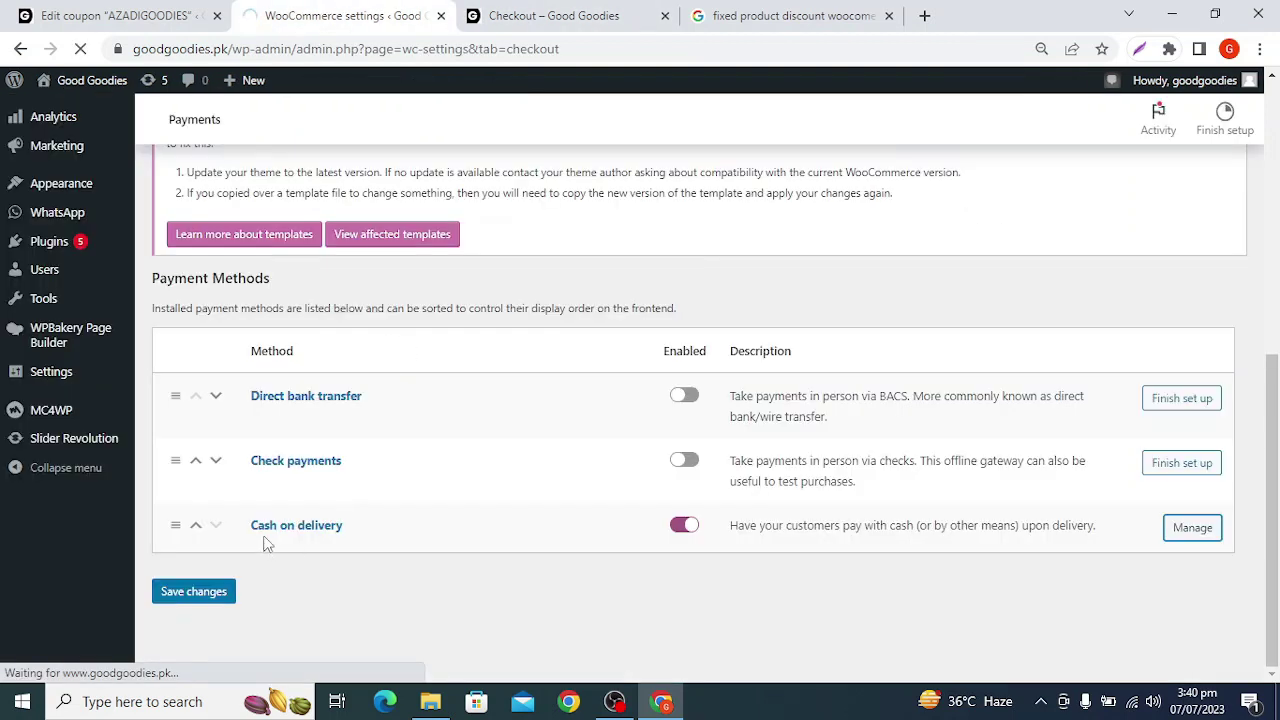
click(495, 12)
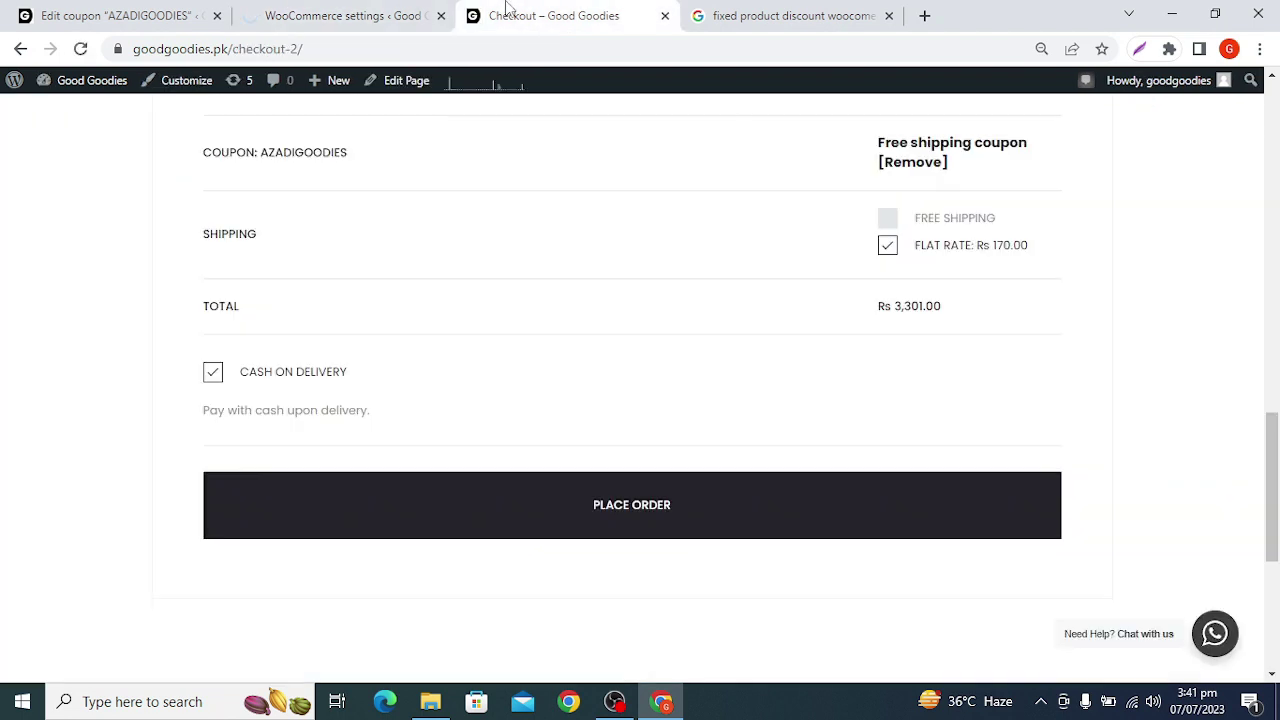
click(357, 12)
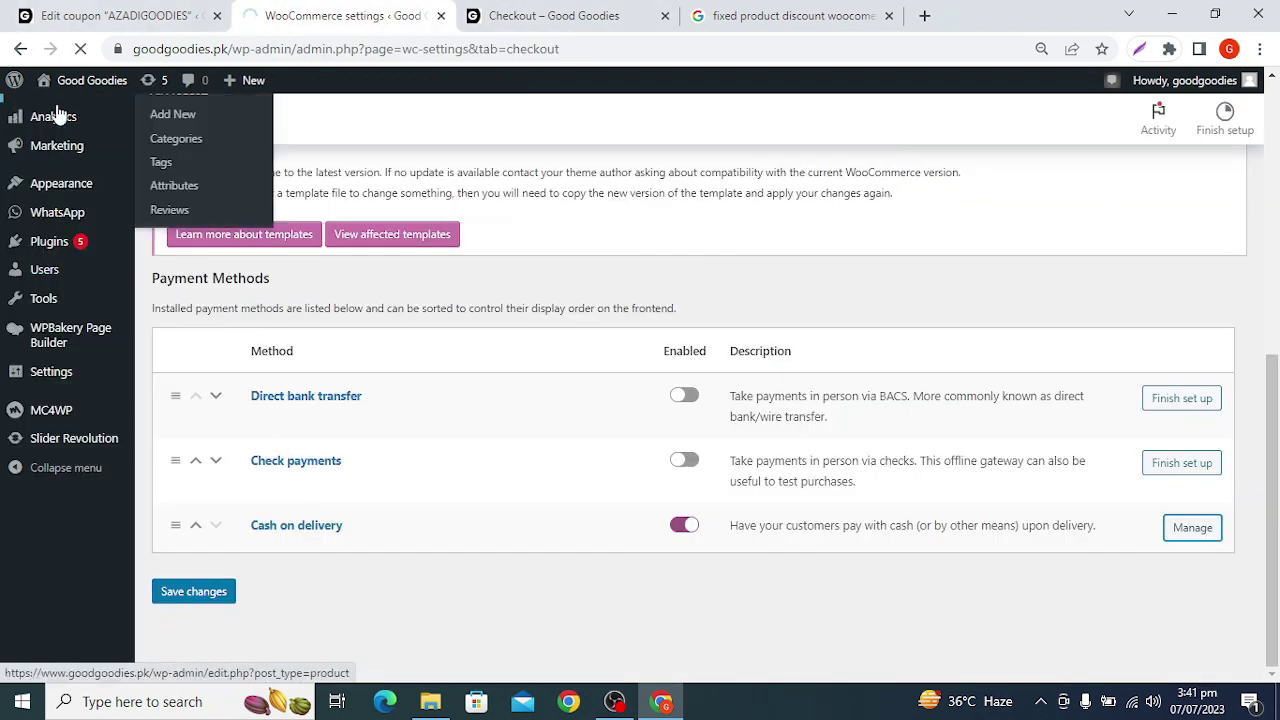
click(549, 12)
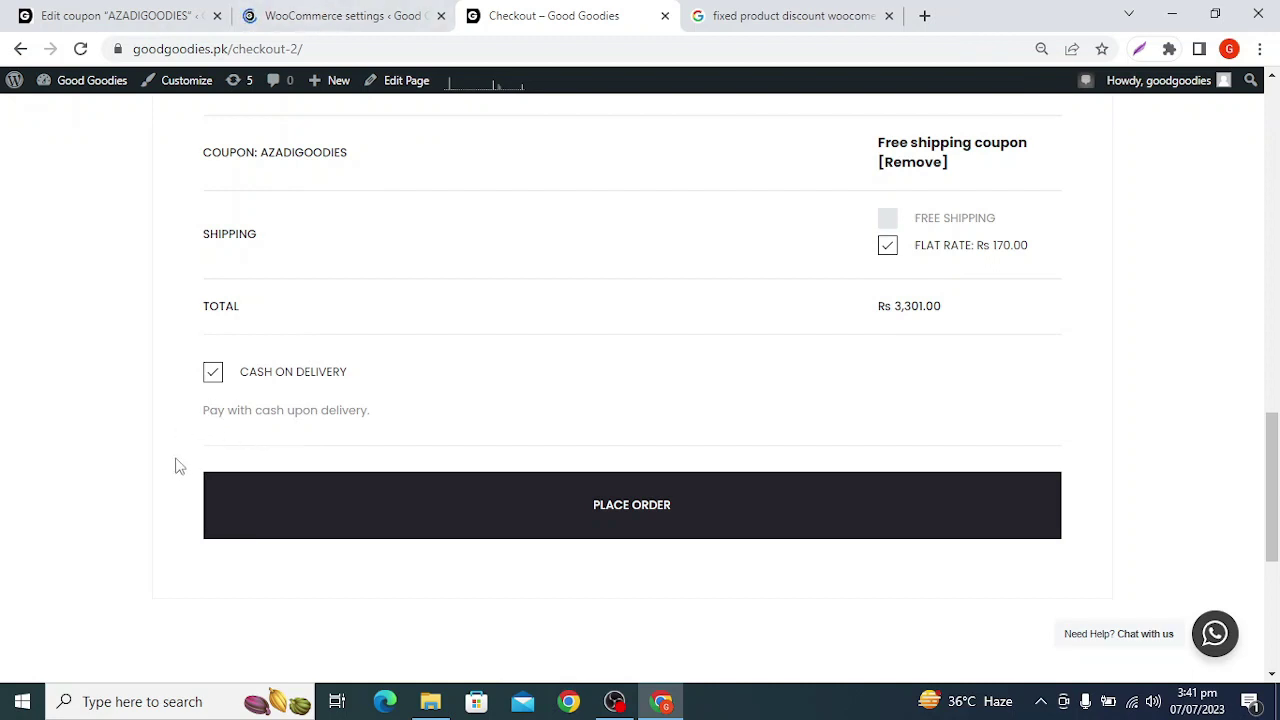
click(351, 12)
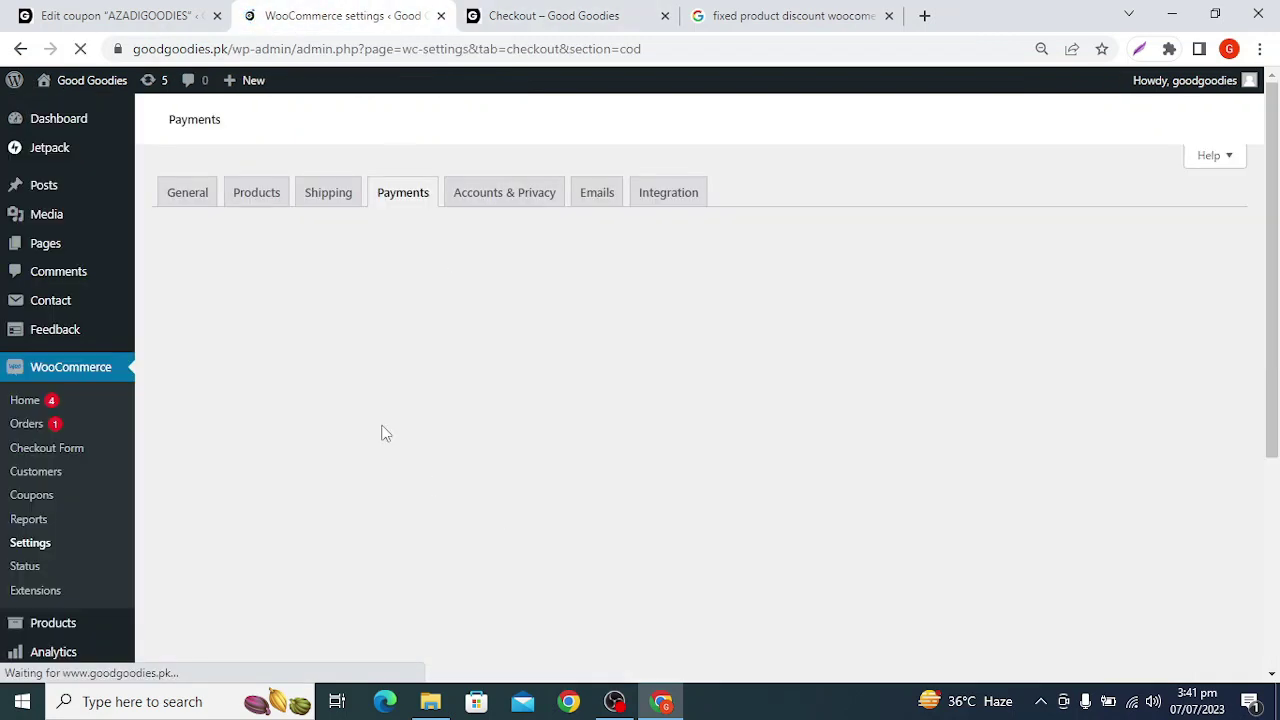
click(530, 16)
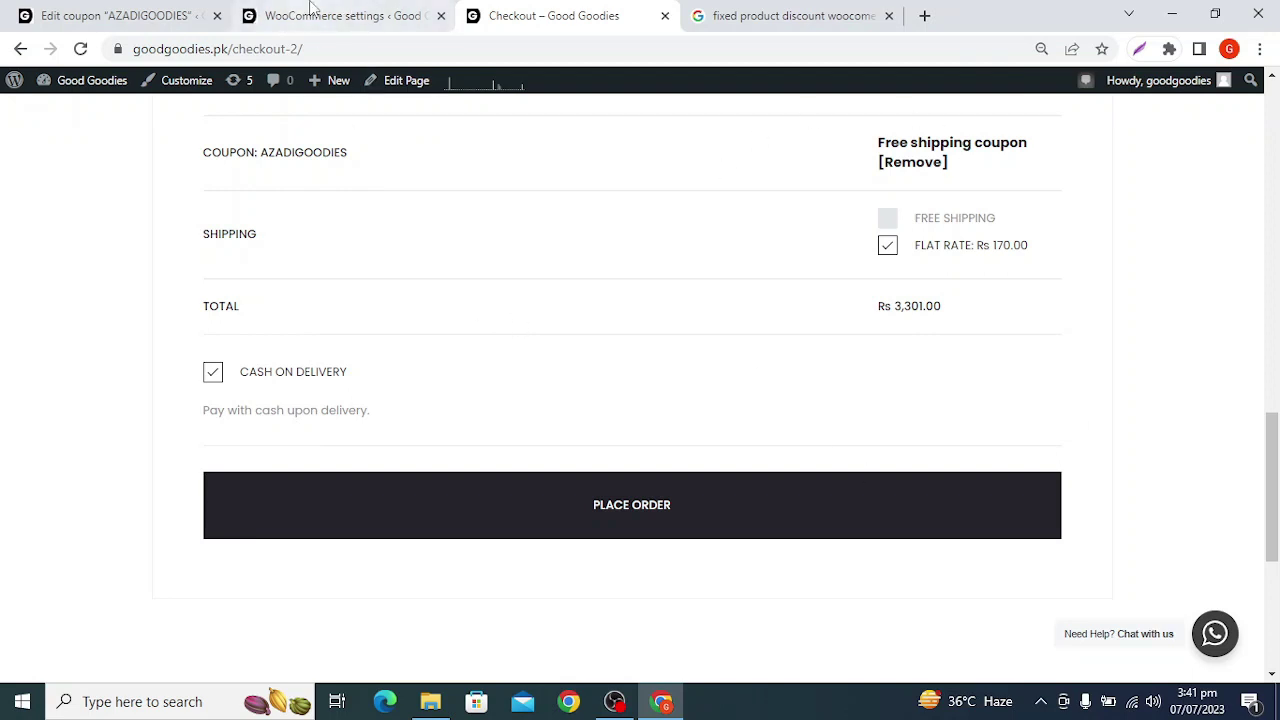
Enable Cash on delivery for both Any "Flat rate" method and Pakistan – Flat rate (#2).
click(335, 20)
scroll(715, 340, down, 1)
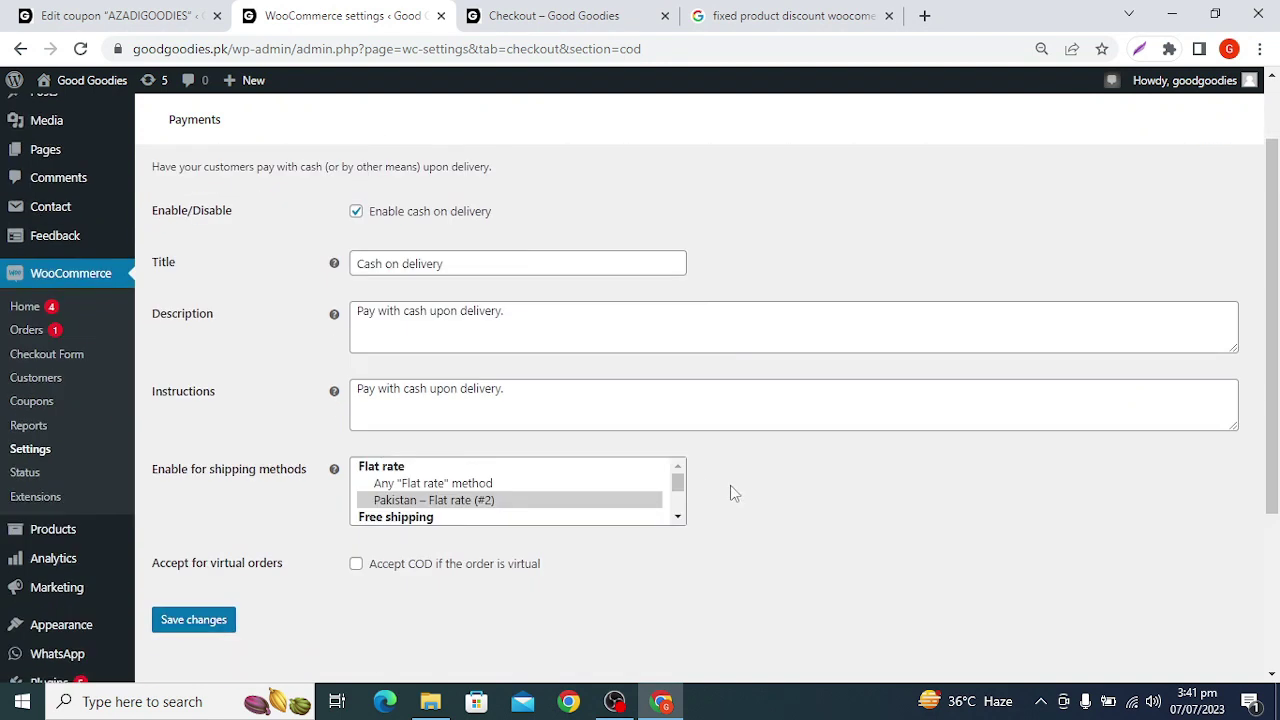
scroll(731, 491, down, 1)
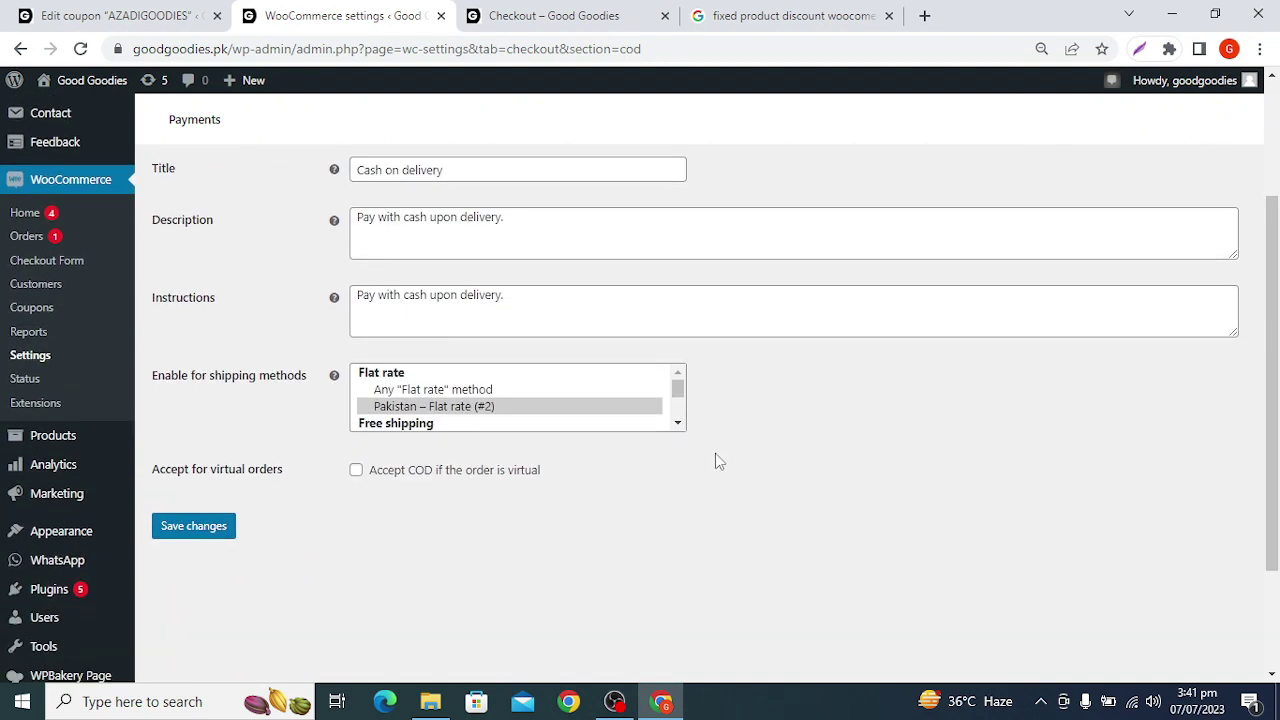
scroll(546, 417, down, 2)
scroll(550, 415, up, 2)
click(463, 391)
ctrl+click(457, 409)
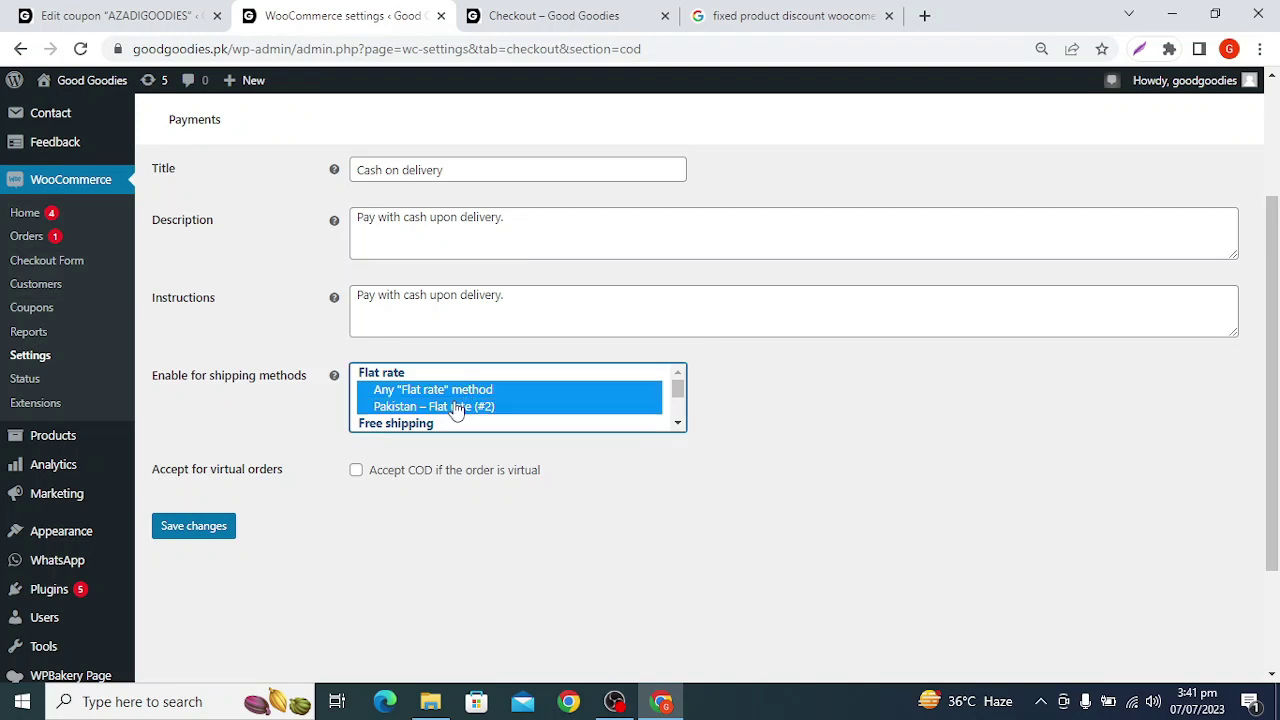
Also enable Cash on delivery for Any "Free shipping" method and Pakistan – Free shipping (#1), and save the changes.
scroll(457, 405, down, 2)
scroll(458, 405, up, 2)
scroll(465, 415, down, 2)
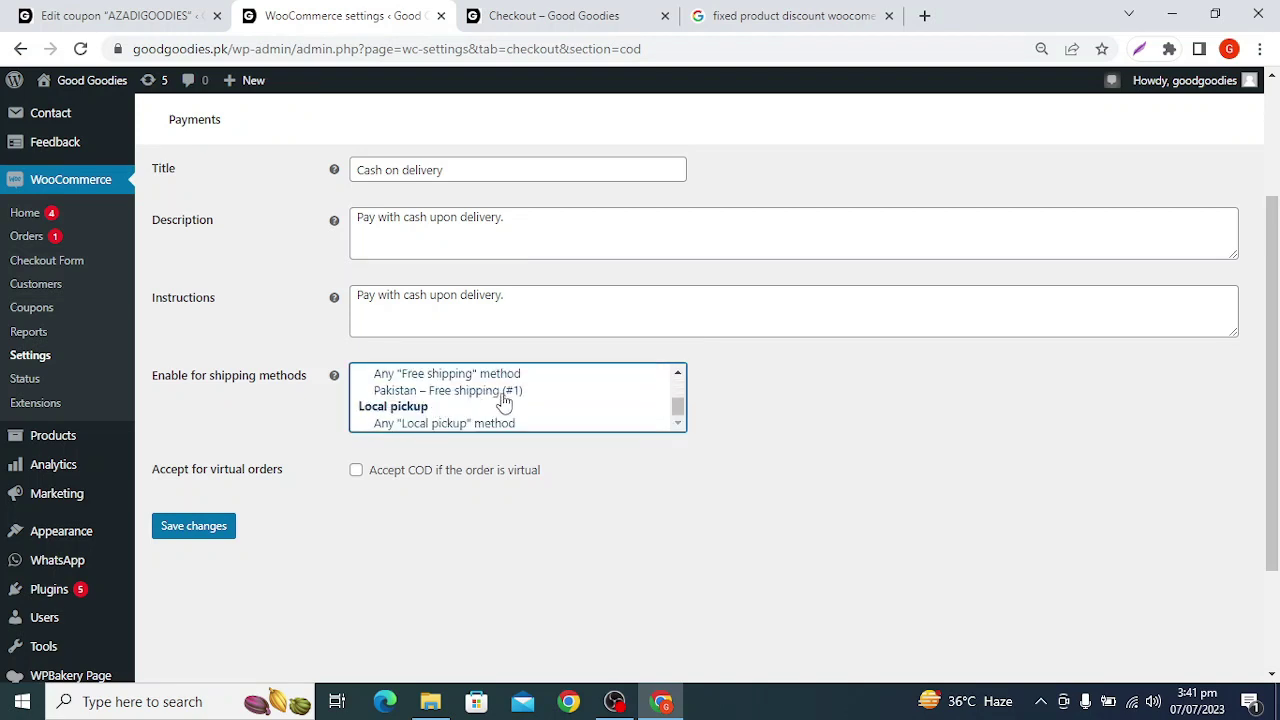
shift+click(471, 398)
scroll(468, 398, up, 3)
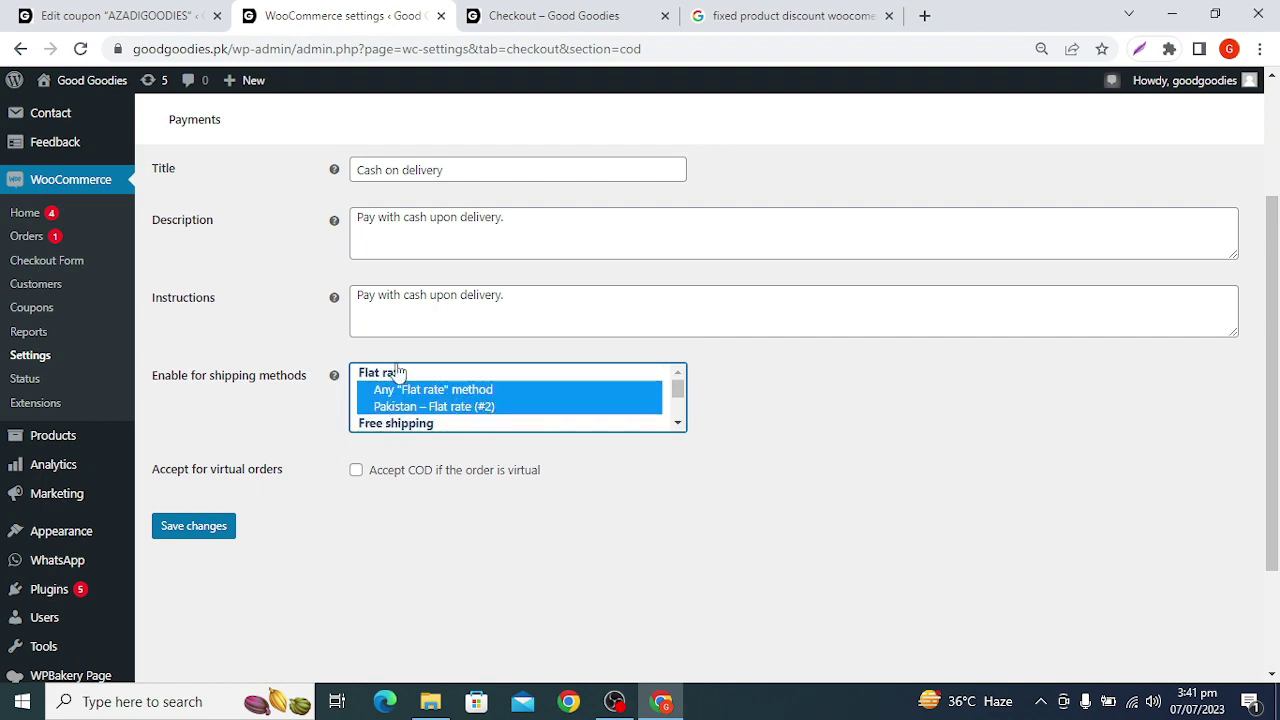
scroll(395, 400, down, 3)
scroll(488, 405, down, 2)
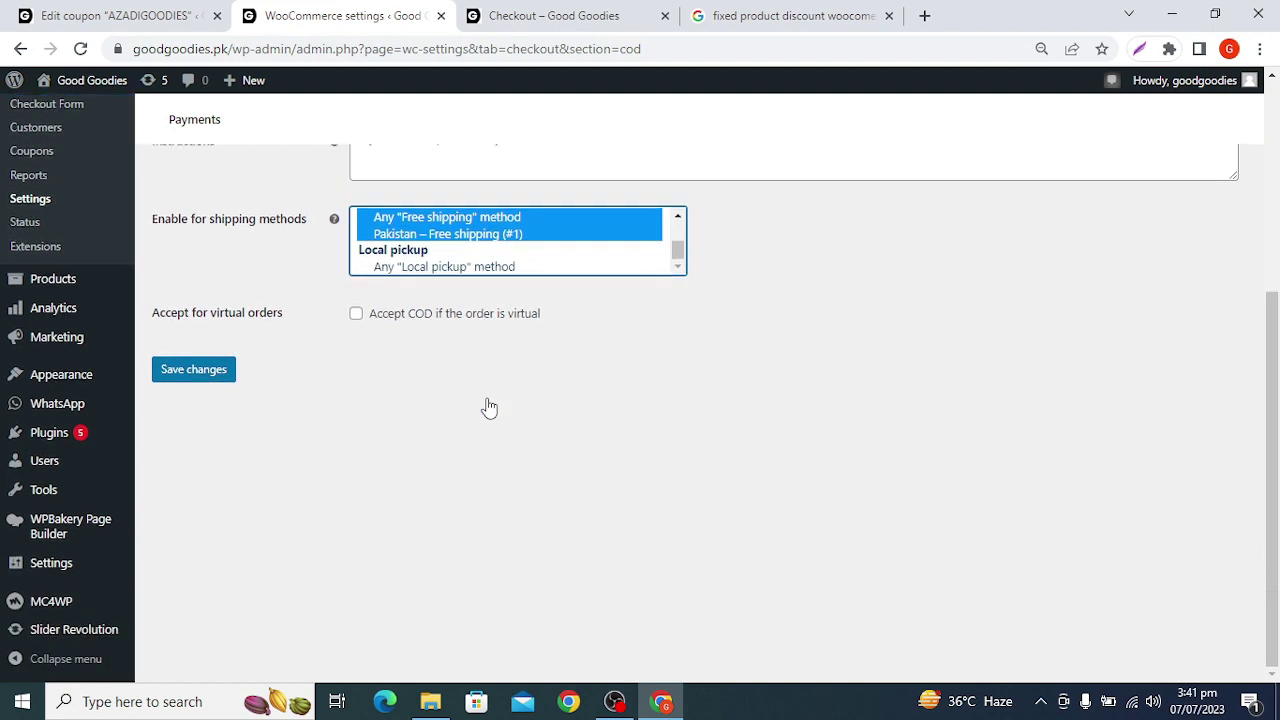
scroll(457, 369, up, 2)
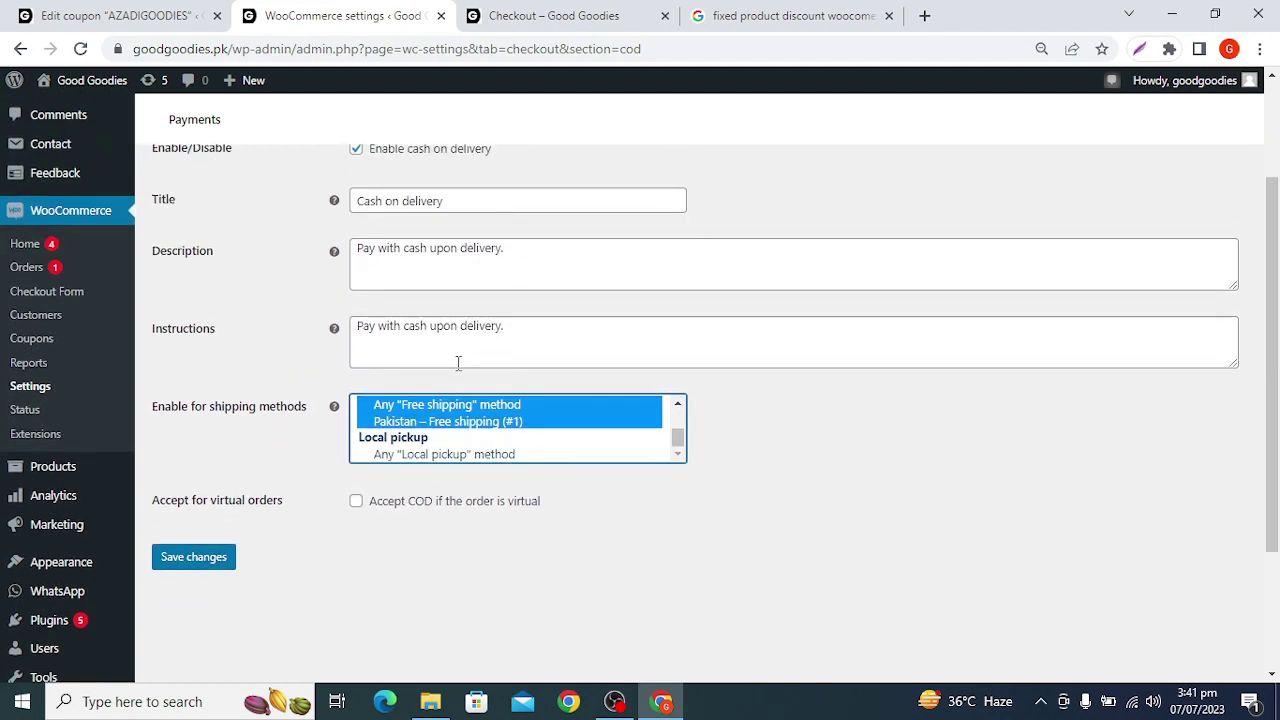
scroll(458, 363, up, 1)
scroll(458, 384, down, 3)
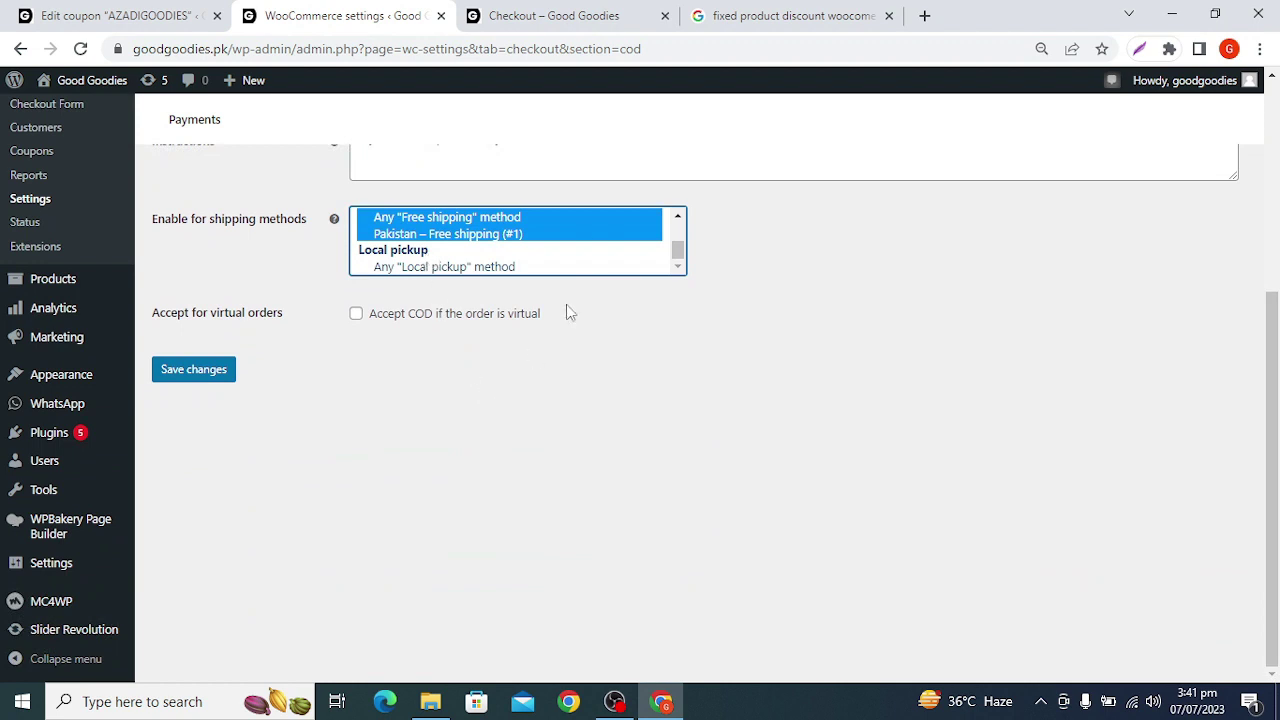
scroll(589, 246, up, 1)
click(222, 369)
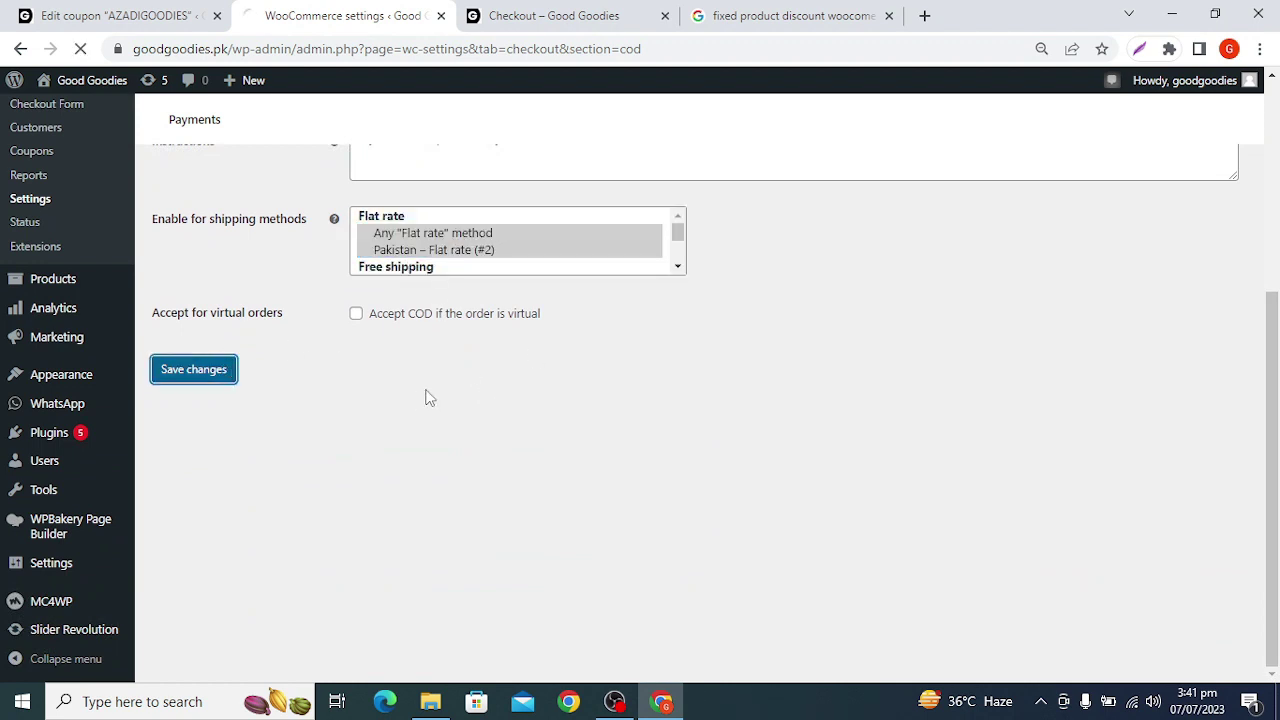
Return to the checkout page and copy its web address.
click(545, 15)
click(491, 50)
key(ctrl+c)
click(1260, 49)
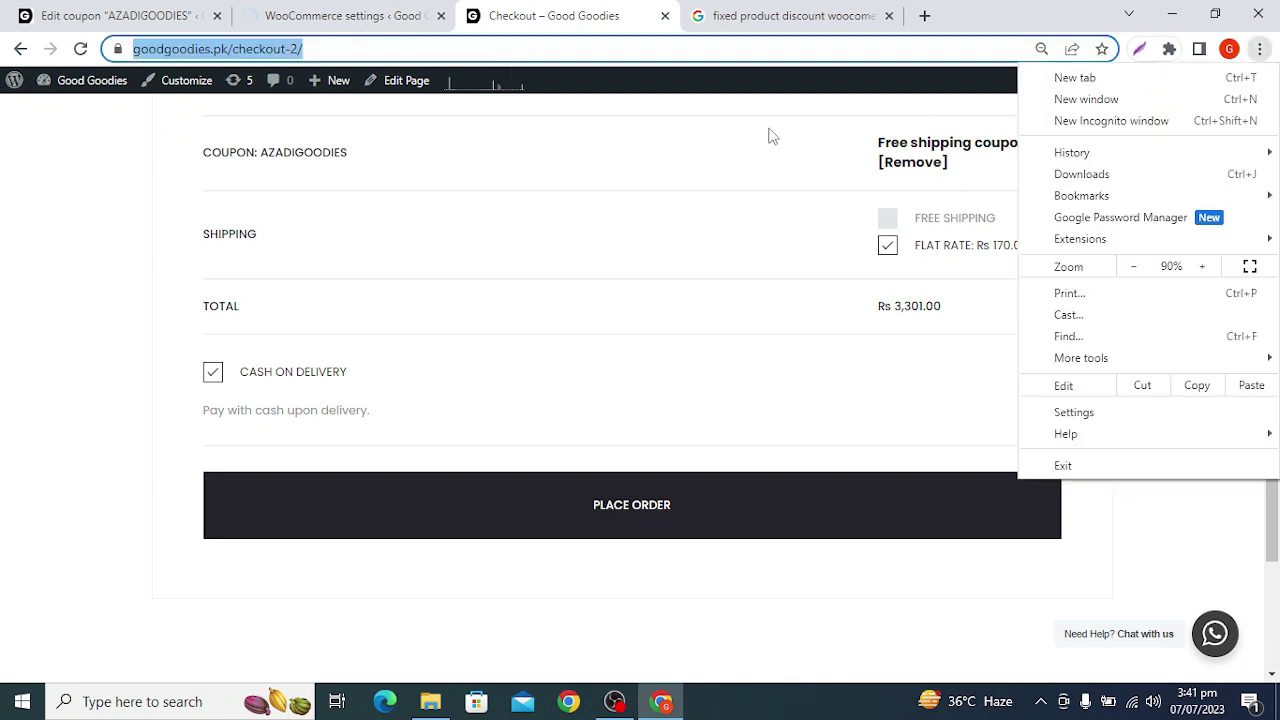
click(1090, 120)
key(ctrl+v)
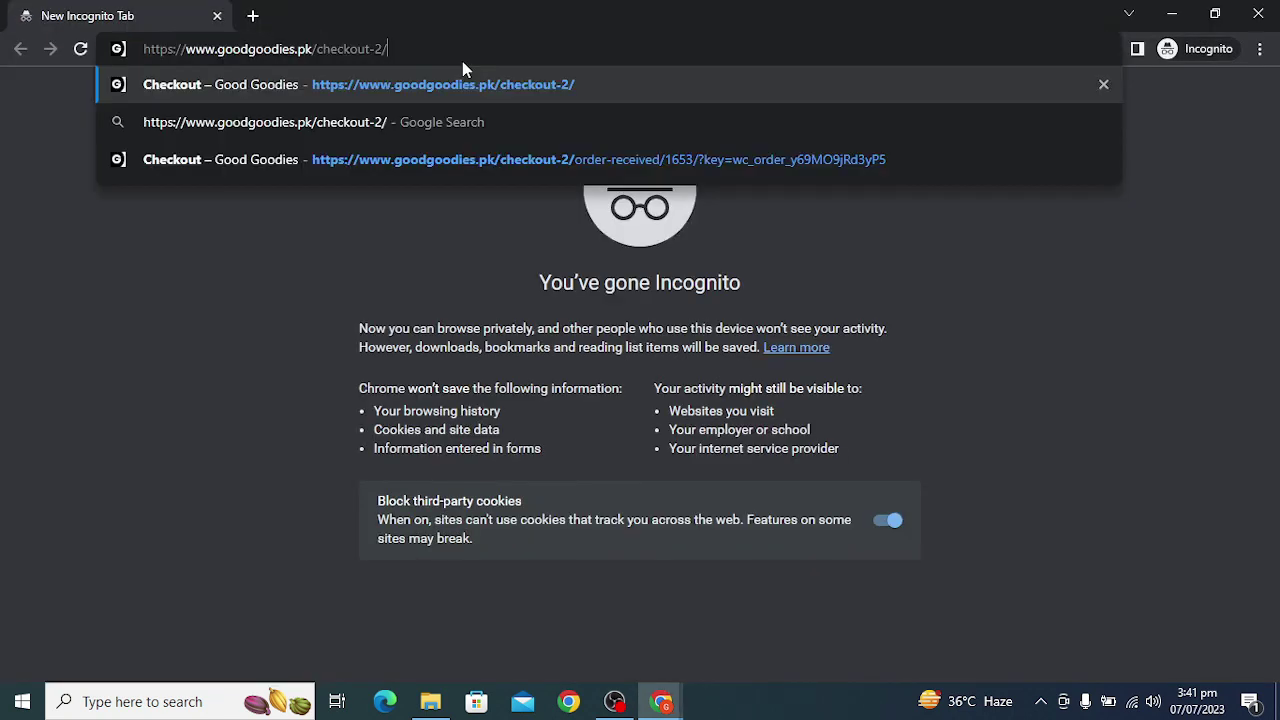
key(alt+Tab)
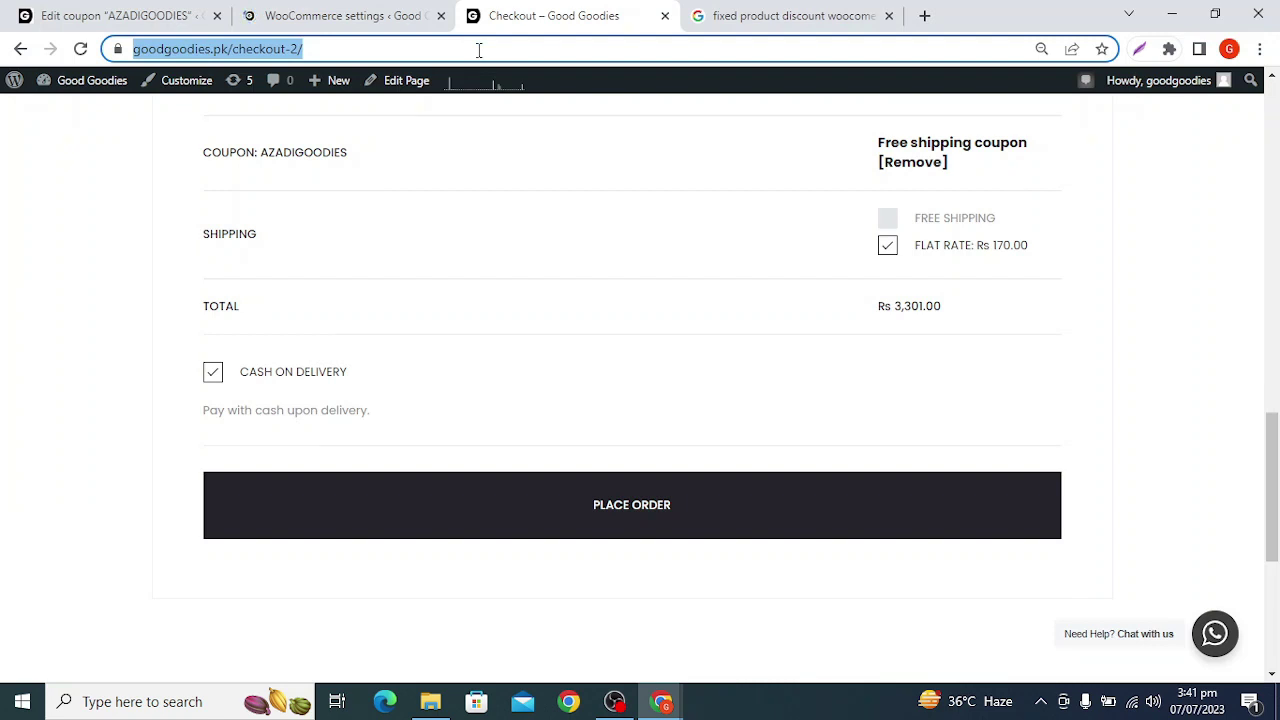
Reload the checkout page and change the order's shipping option to Free shipping.
key(Return)
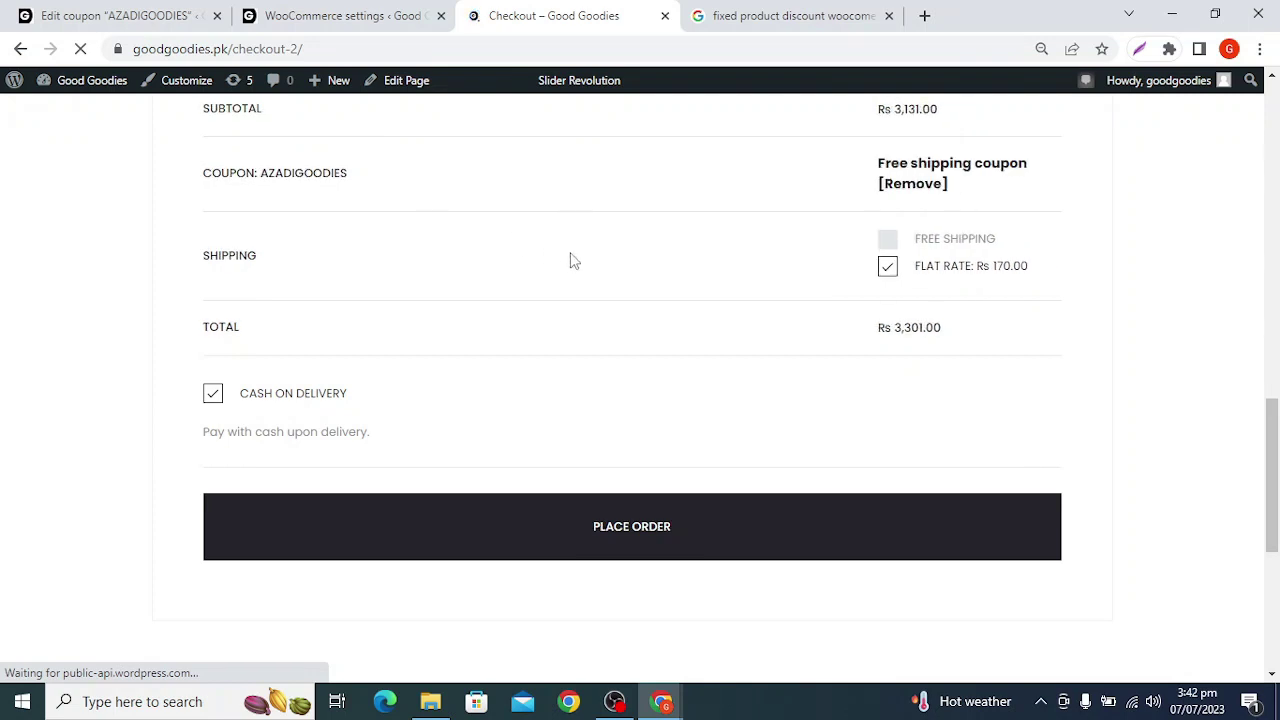
scroll(829, 358, up, 1)
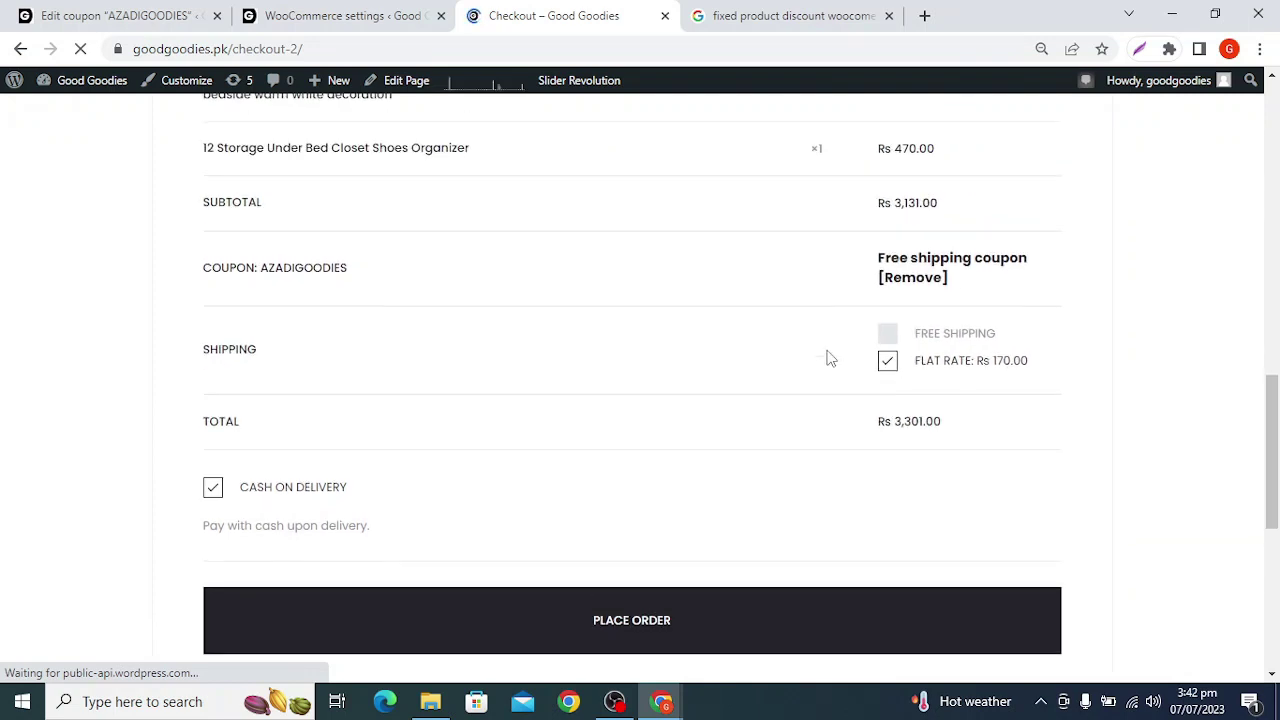
scroll(829, 358, up, 6)
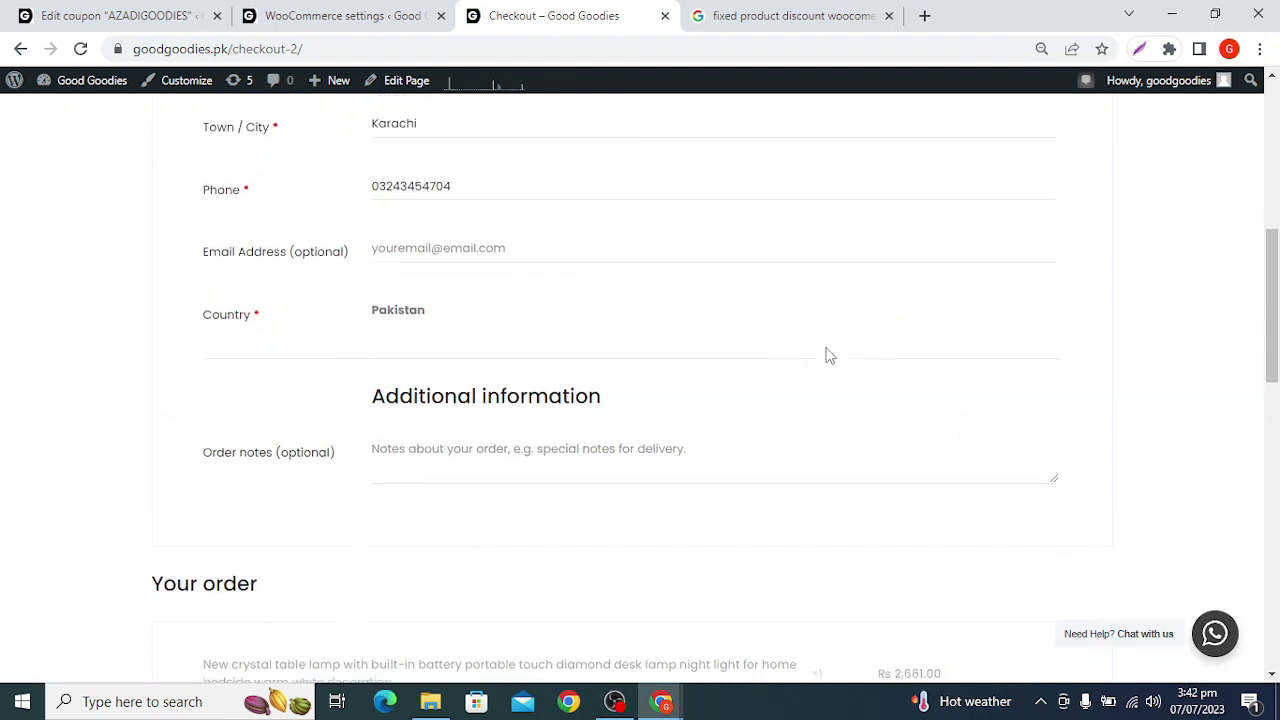
scroll(829, 356, up, 5)
scroll(829, 356, down, 10)
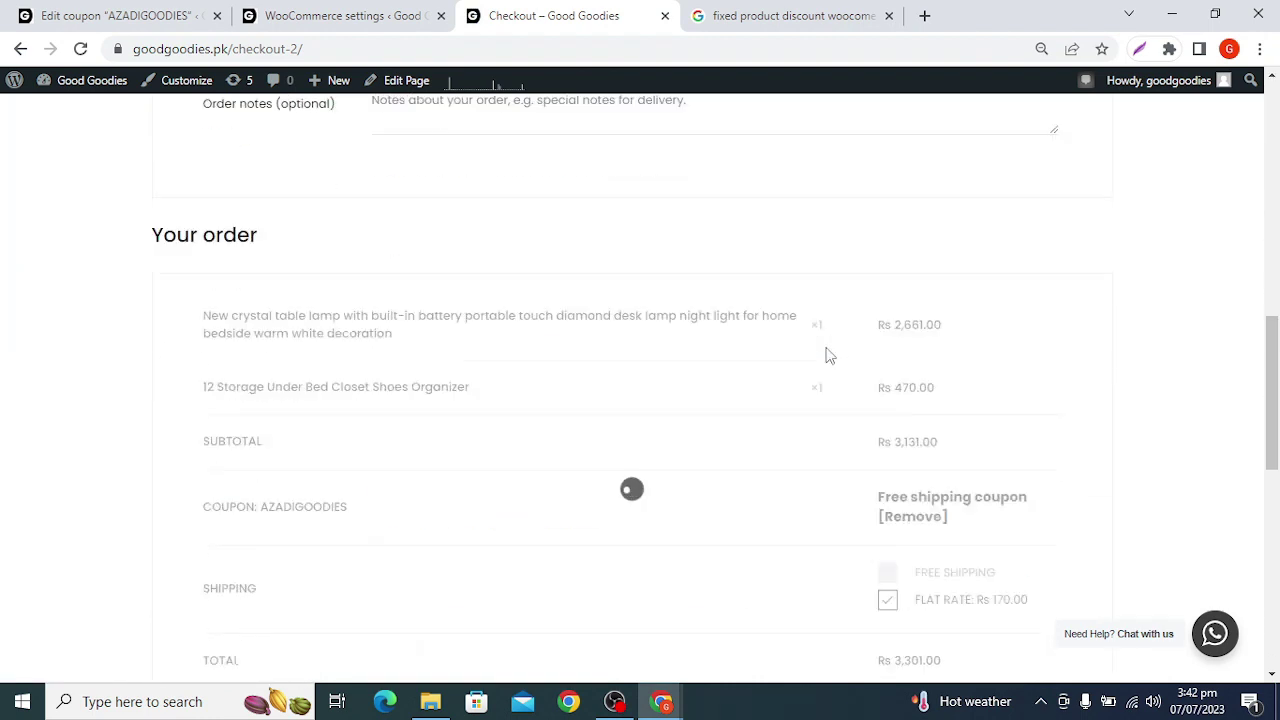
scroll(826, 354, down, 3)
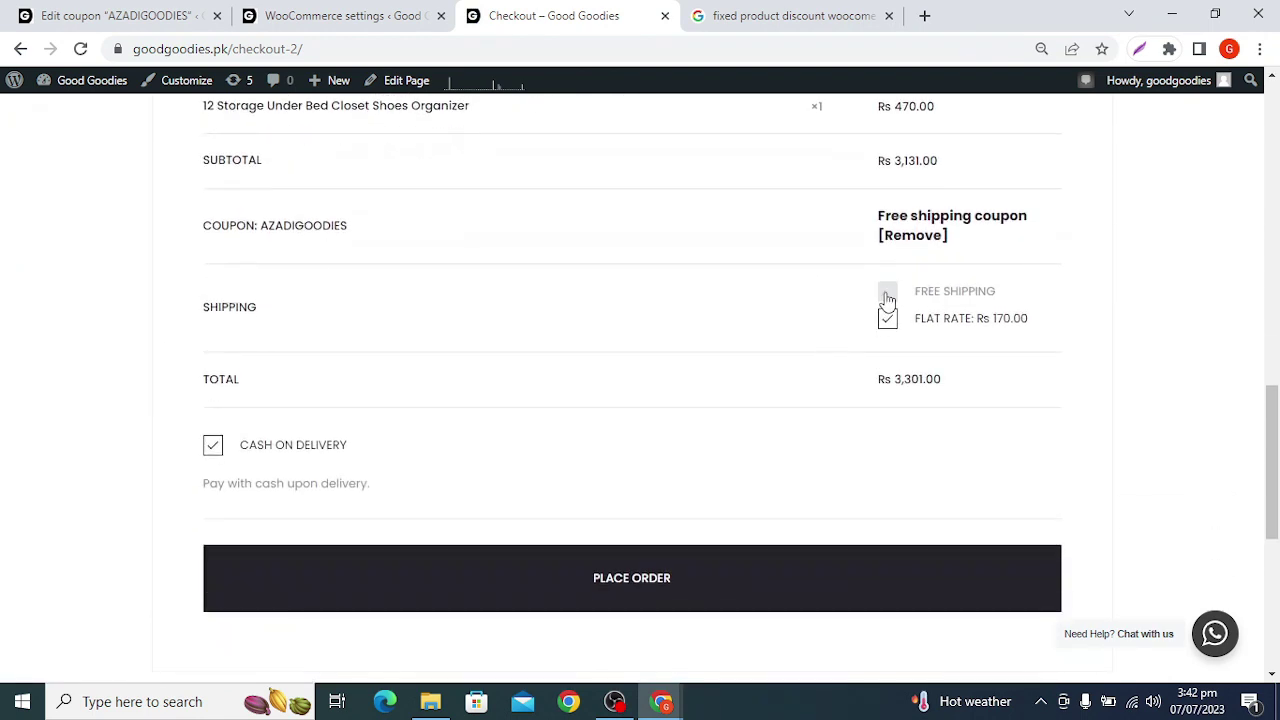
click(887, 296)
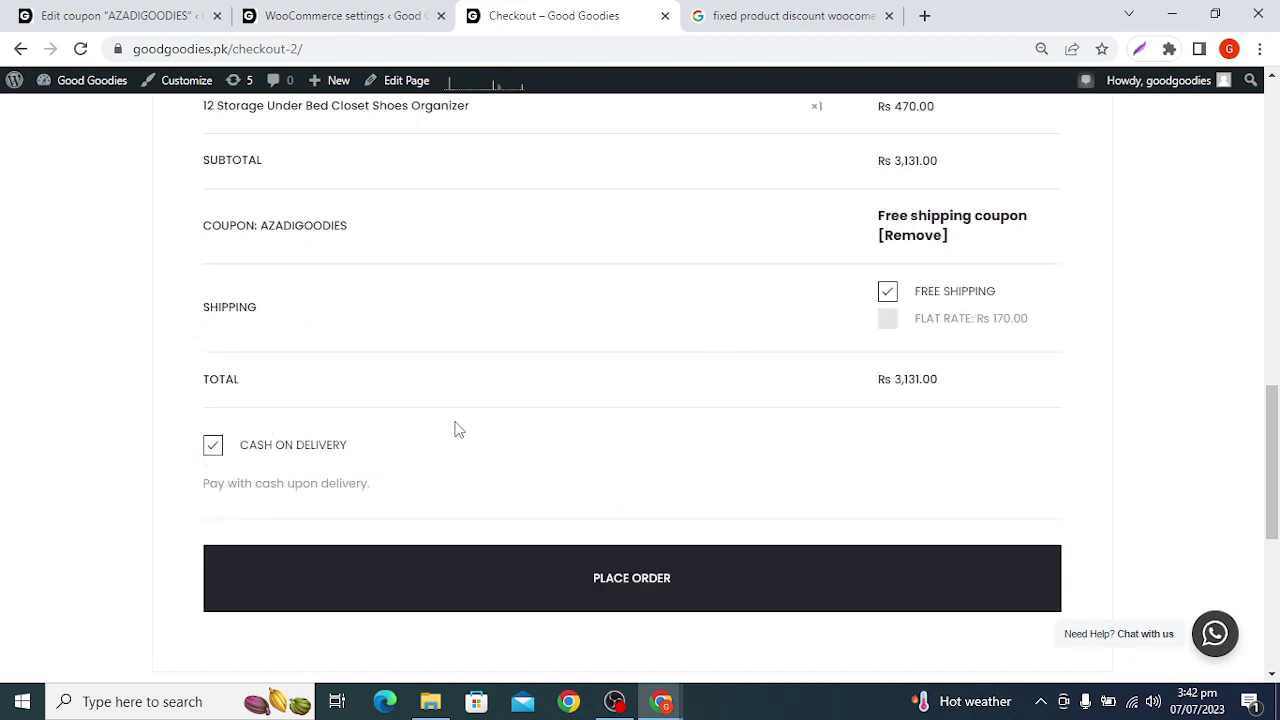
Place the order with free shipping and Cash on delivery.
click(480, 566)
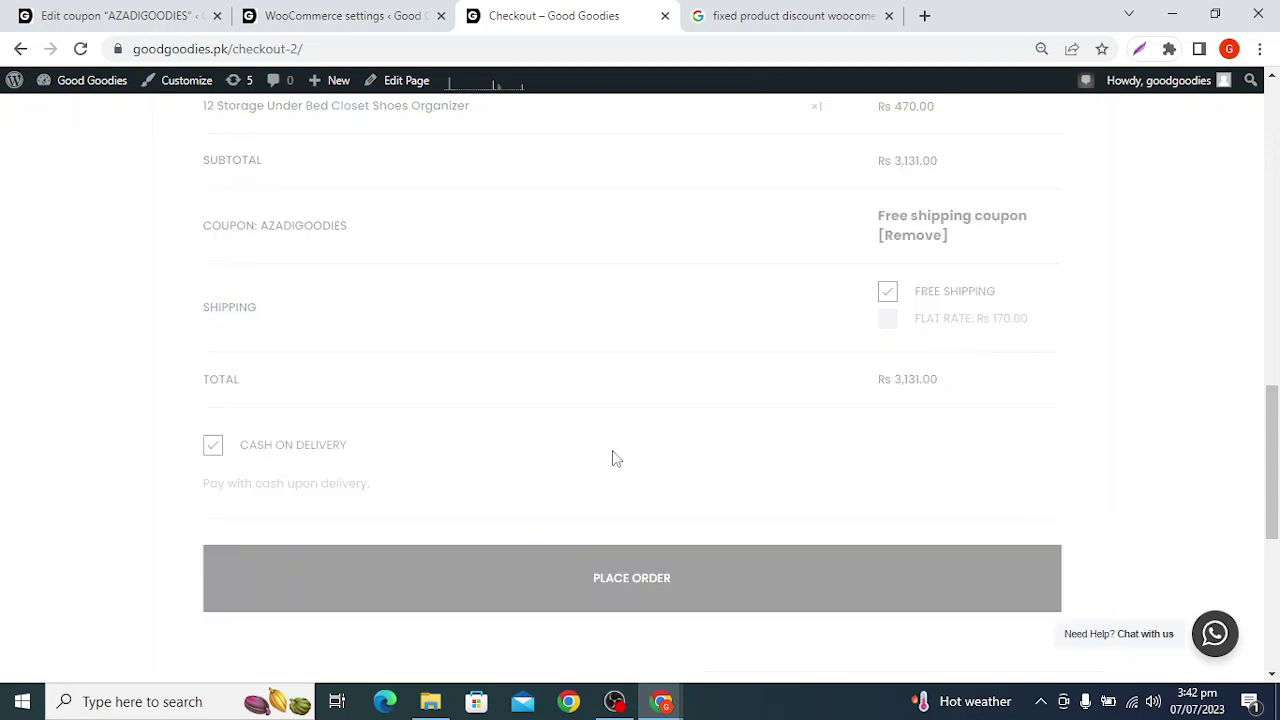
scroll(616, 457, up, 1)
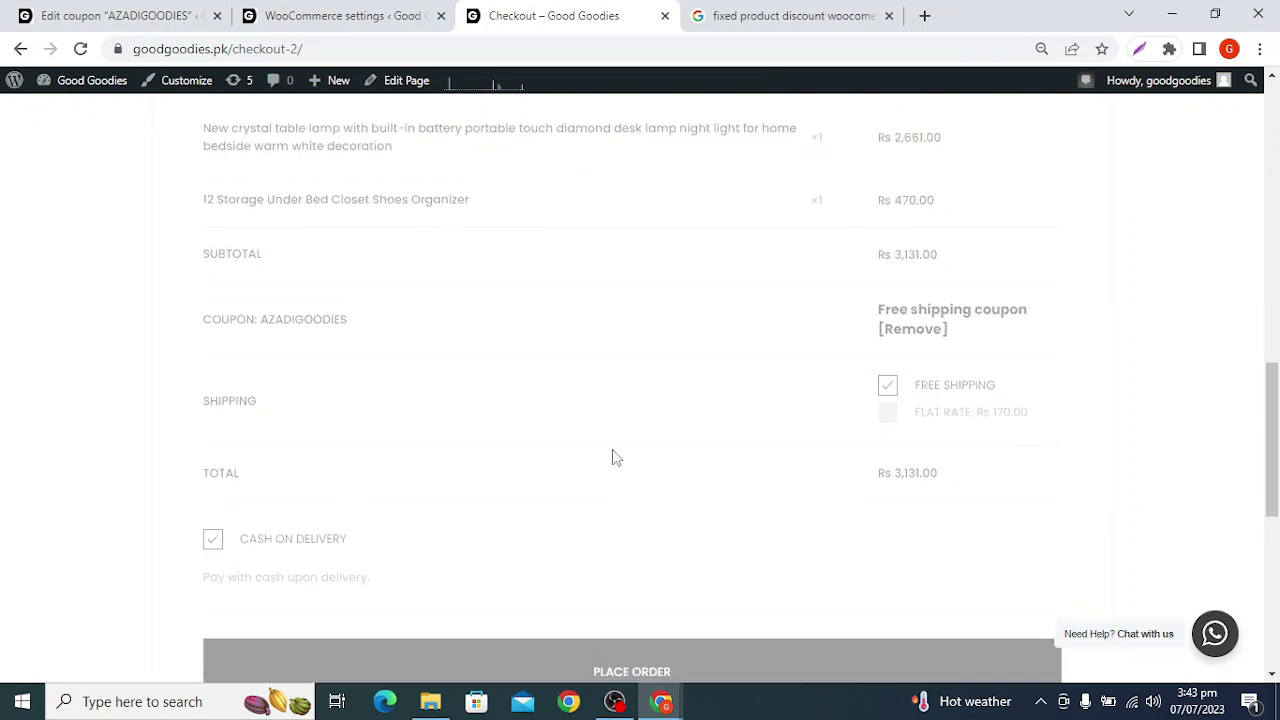
scroll(616, 457, up, 5)
scroll(612, 457, down, 5)
scroll(616, 457, up, 5)
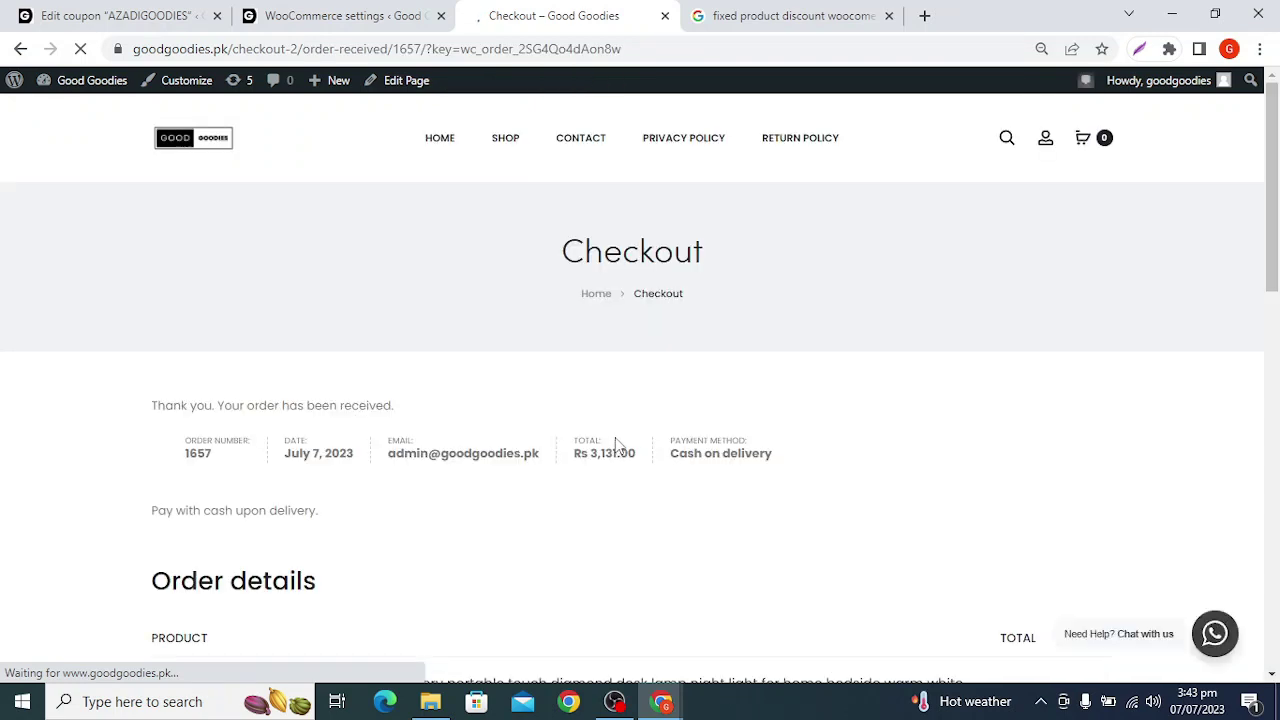
Review the order confirmation's order number, products, shipping, payment method and total.
drag(186, 452, 266, 451)
click(266, 451)
scroll(618, 165, down, 3)
scroll(623, 271, down, 3)
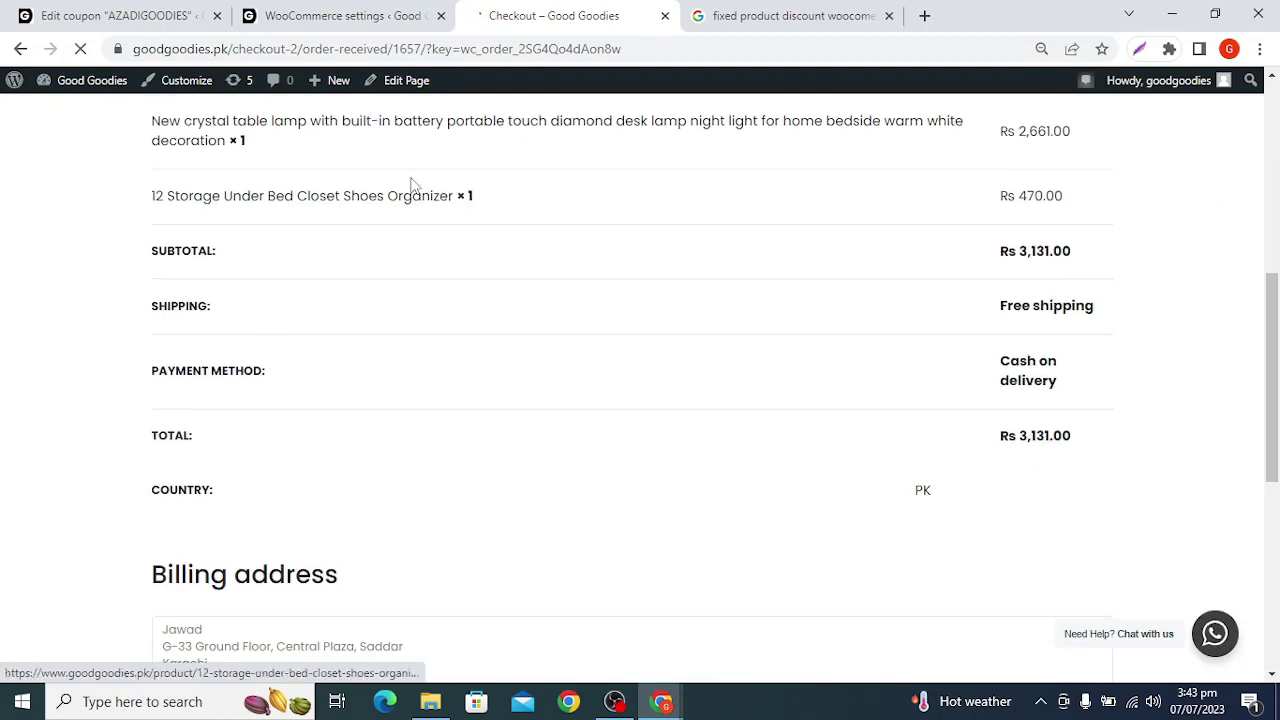
Check the billing address on the order confirmation and open the store's WooCommerce orders list.
scroll(755, 409, down, 3)
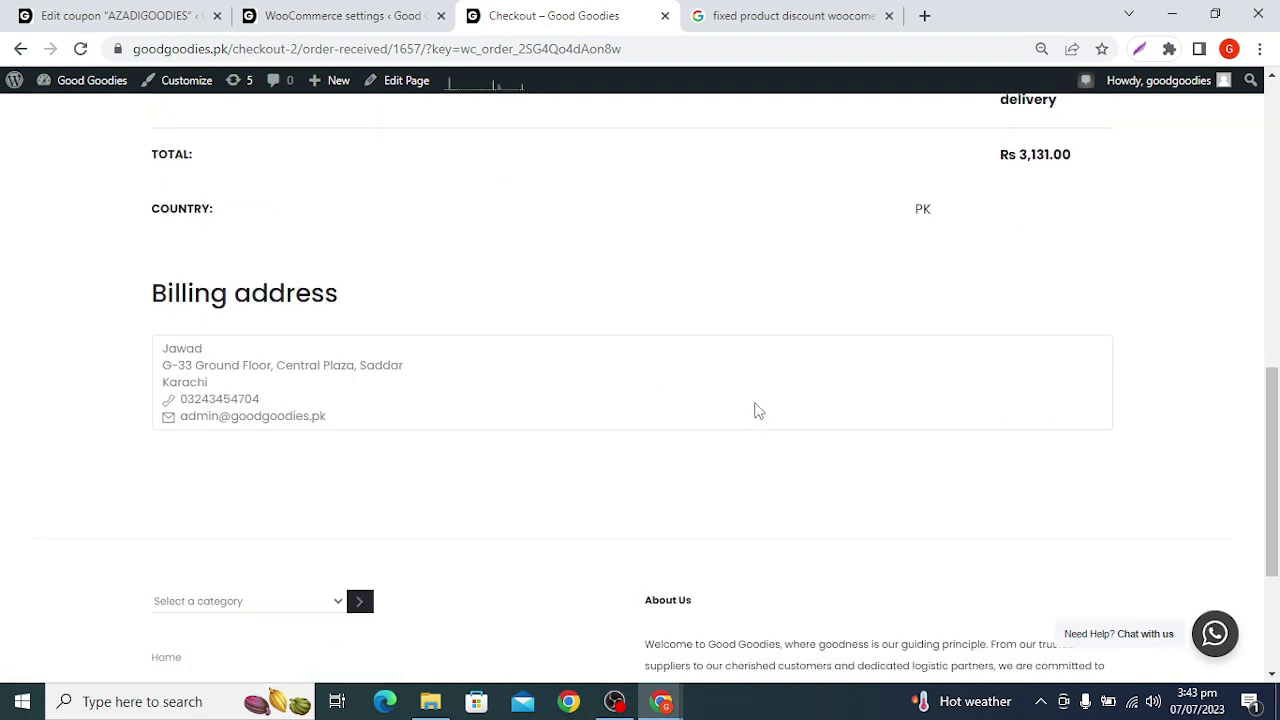
scroll(757, 409, up, 5)
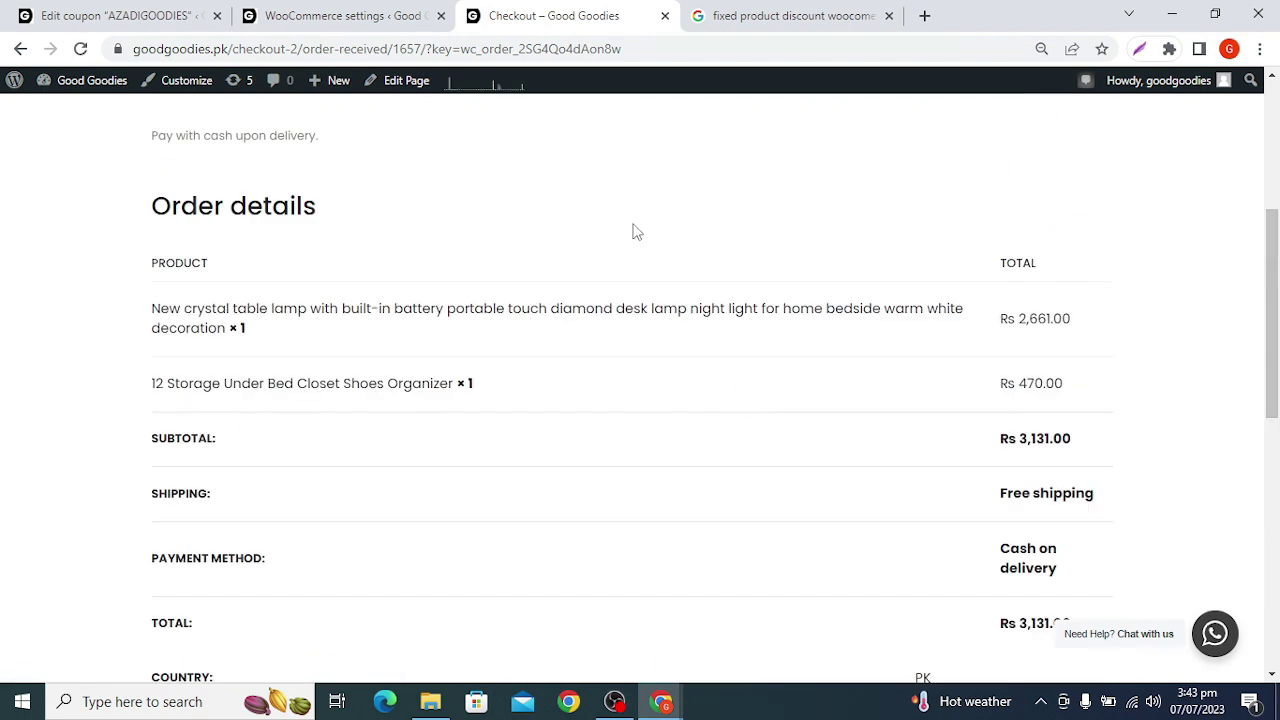
click(370, 10)
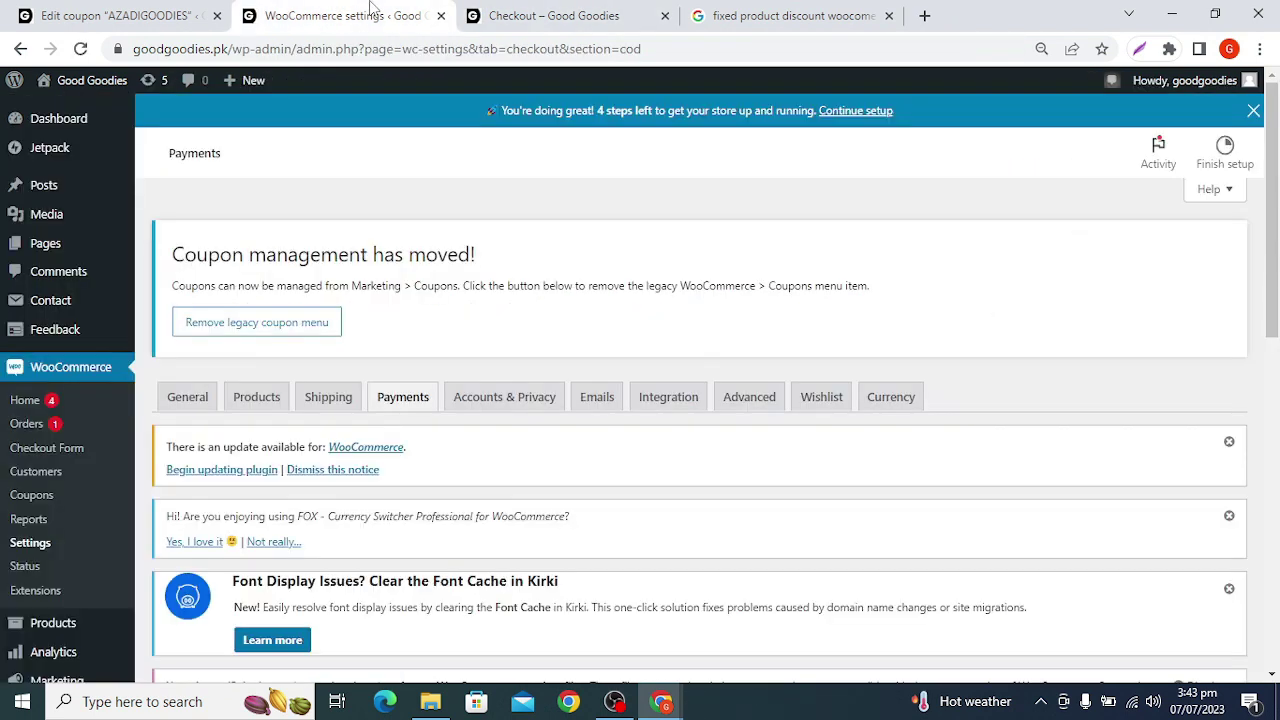
click(50, 425)
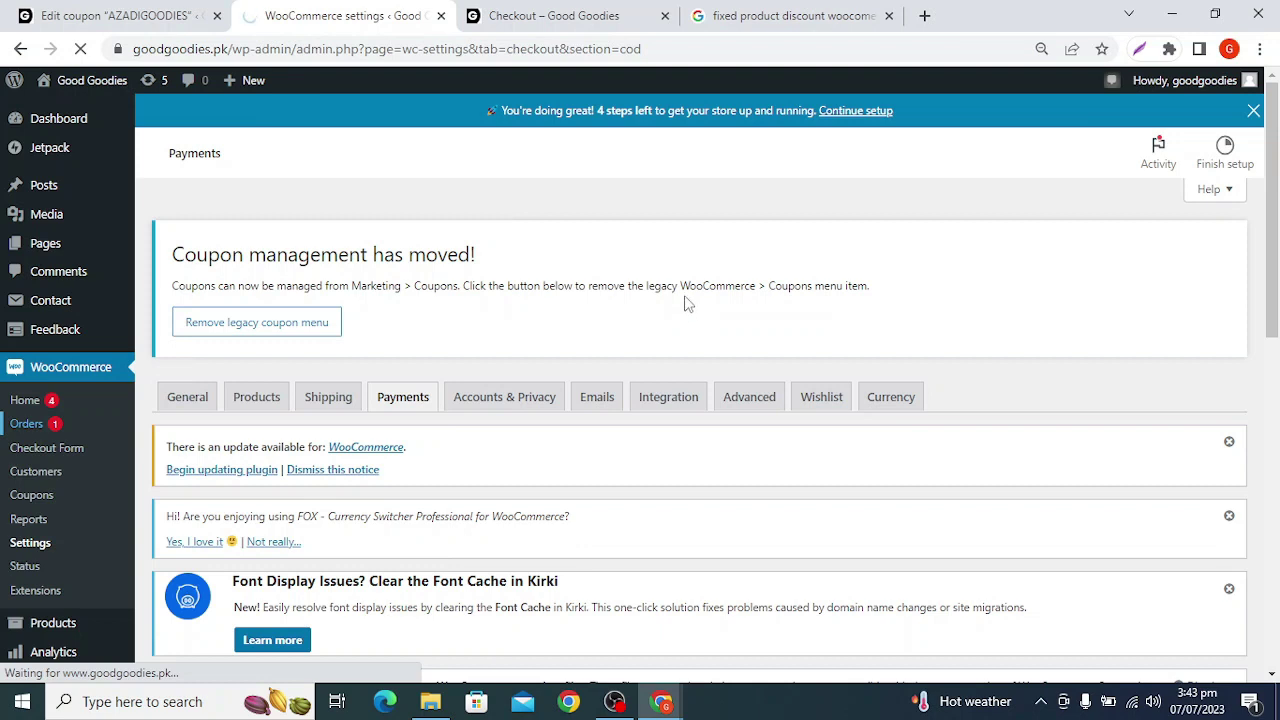
Load Gmail in place of the Google search results and open the store's new-order notification email.
click(706, 14)
click(701, 50)
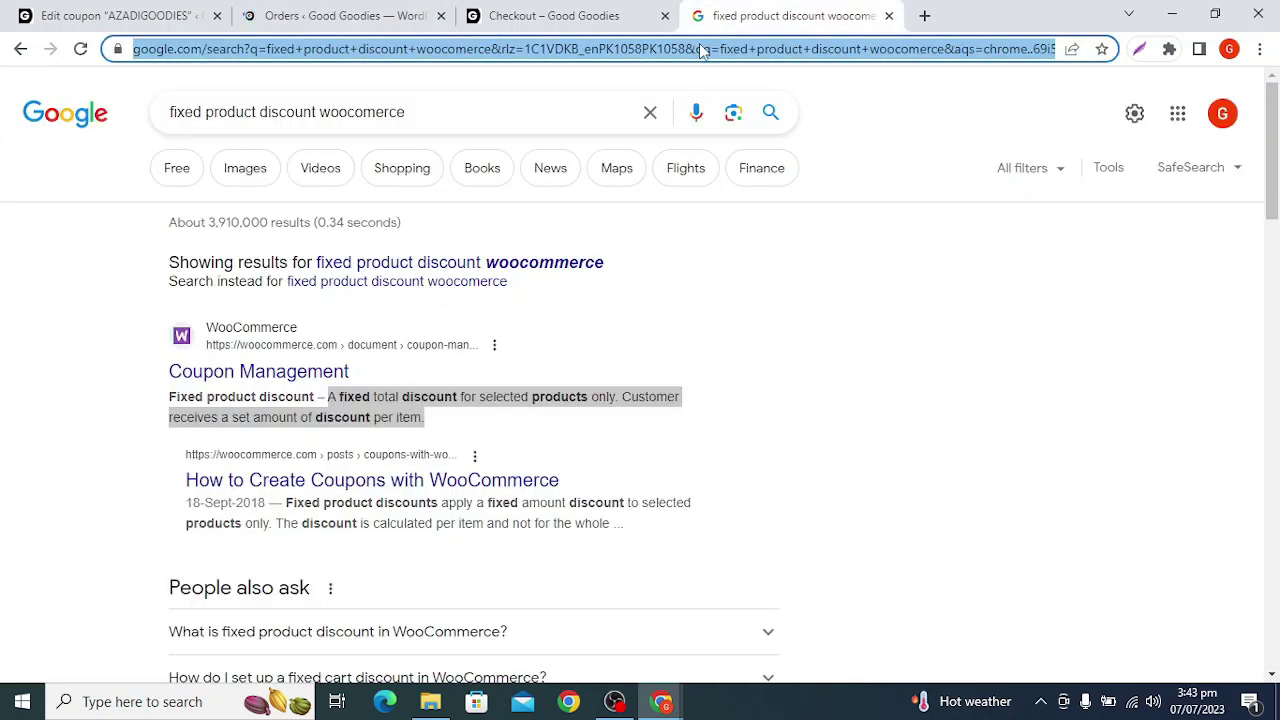
text(mai)
key(Return)
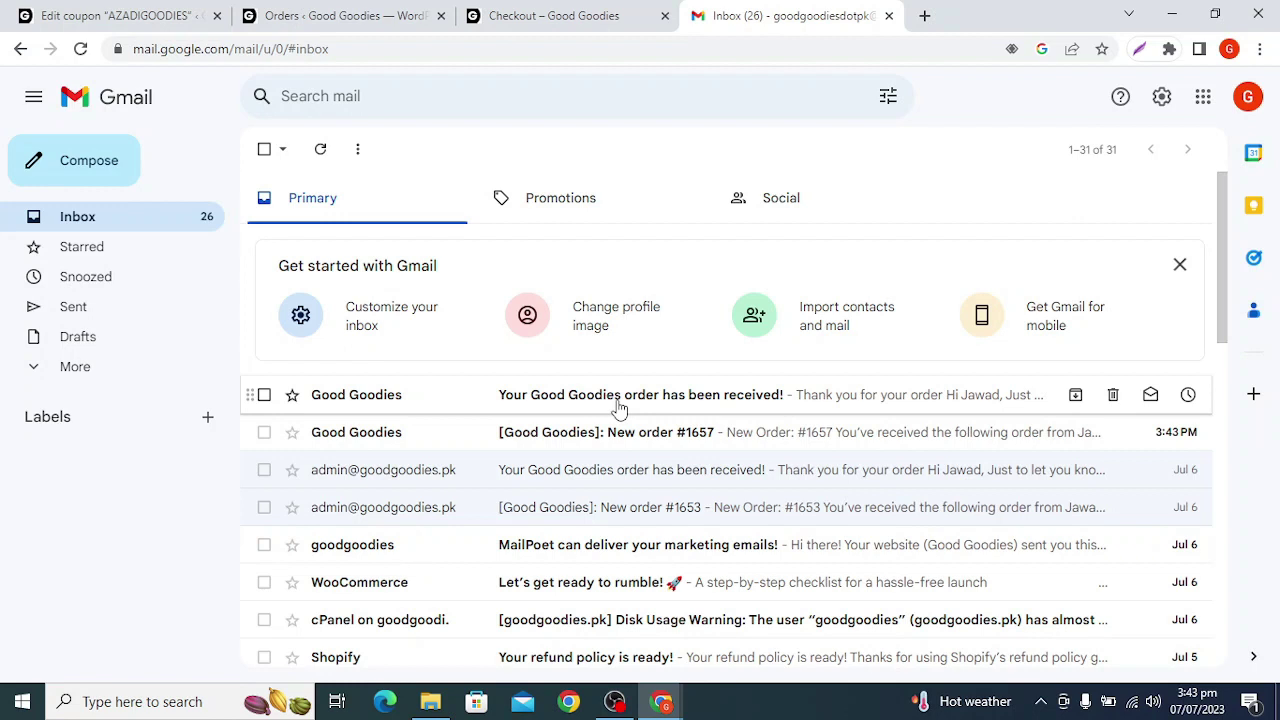
click(605, 434)
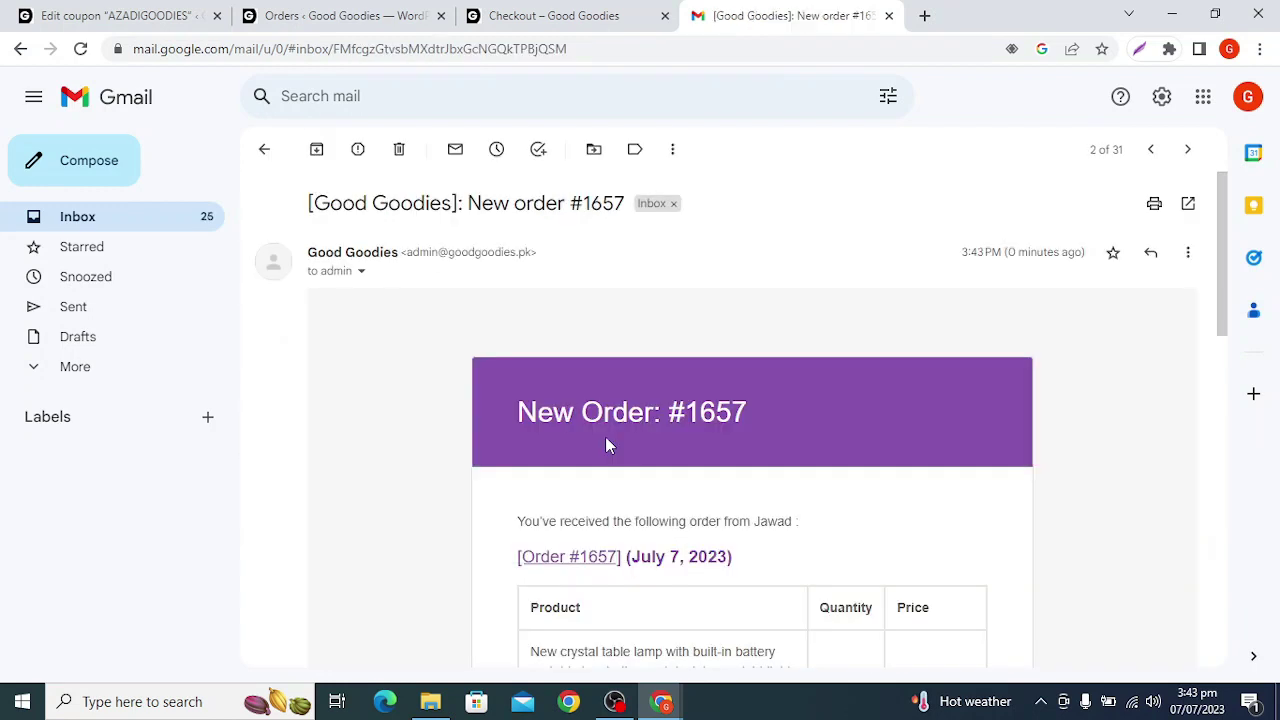
Examine the new-order email's products, subtotal, shipping, payment method, total and billing address.
scroll(605, 438, down, 6)
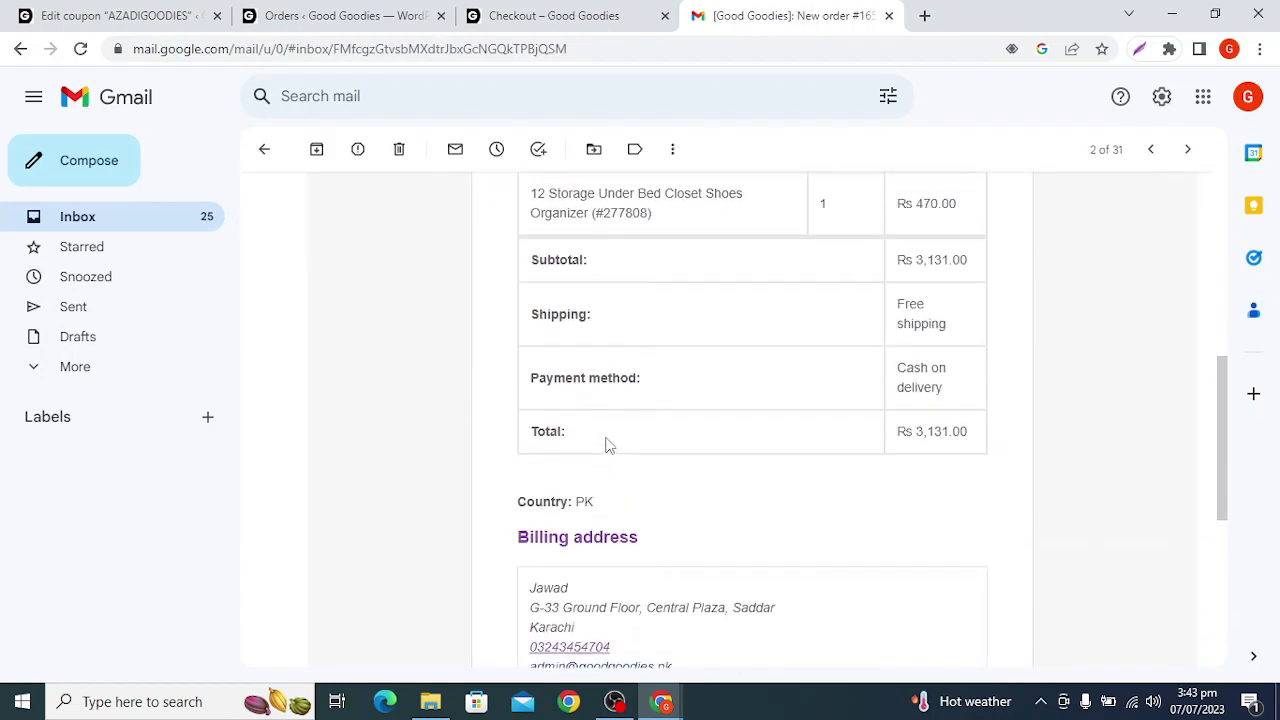
scroll(605, 445, down, 4)
scroll(605, 445, up, 3)
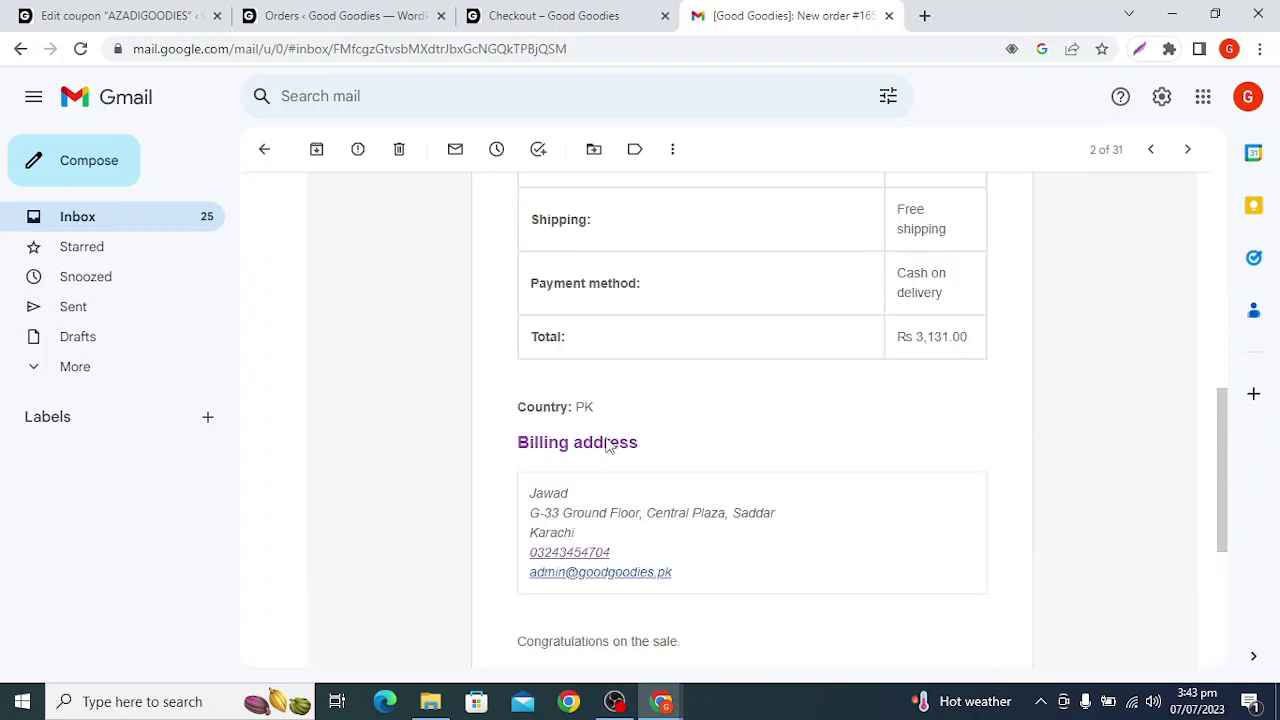
scroll(886, 394, up, 4)
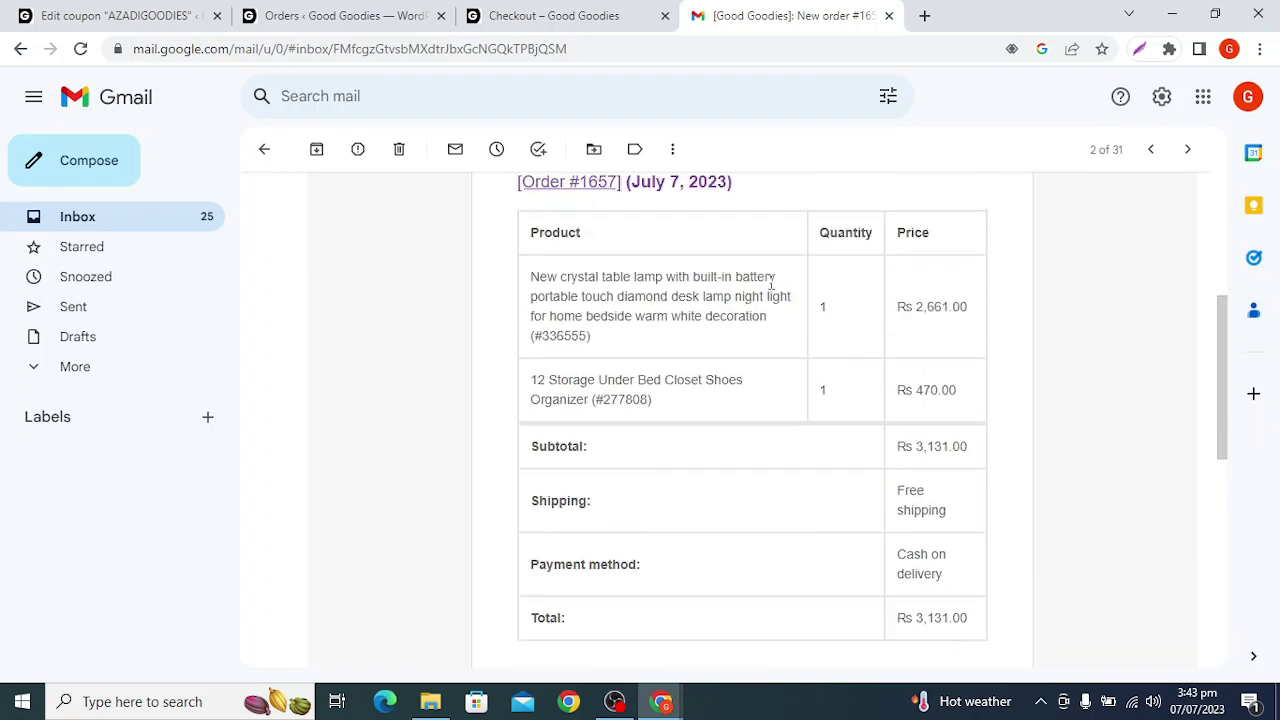
scroll(770, 290, down, 5)
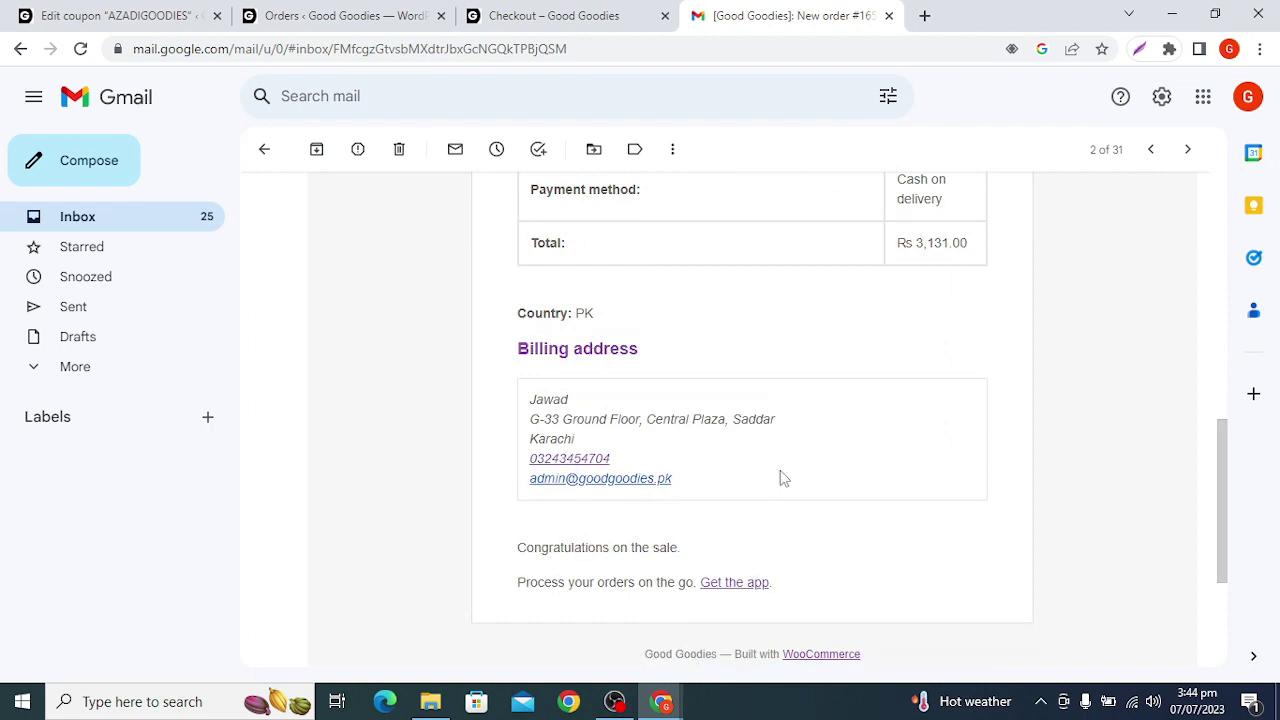
scroll(921, 410, up, 2)
drag(897, 303, 941, 355)
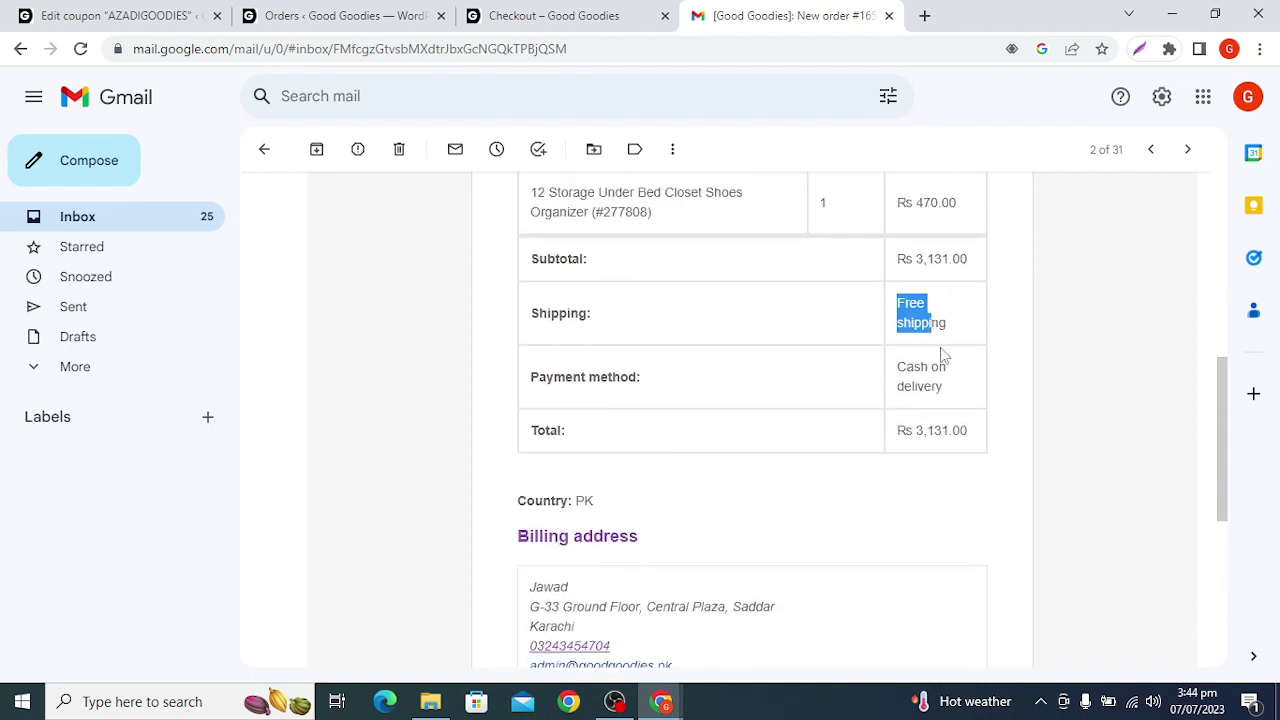
scroll(903, 443, up, 2)
double_click(903, 443)
scroll(903, 463, down, 5)
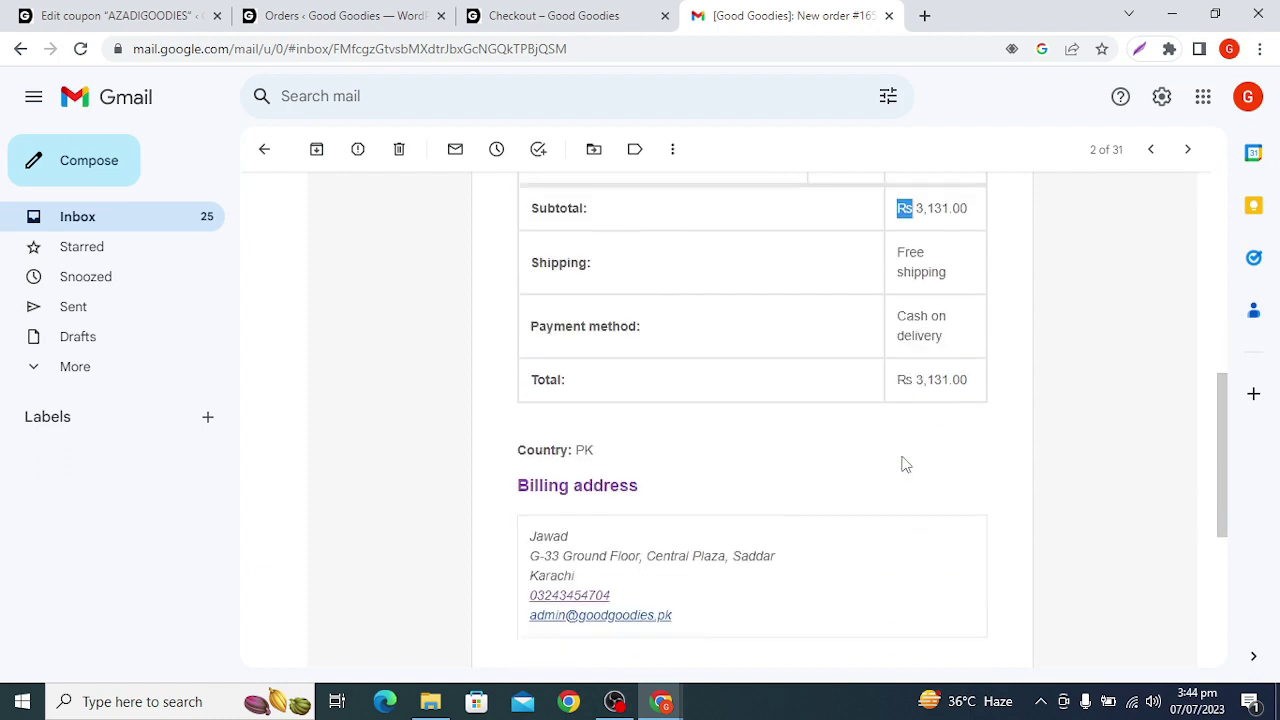
scroll(903, 460, up, 10)
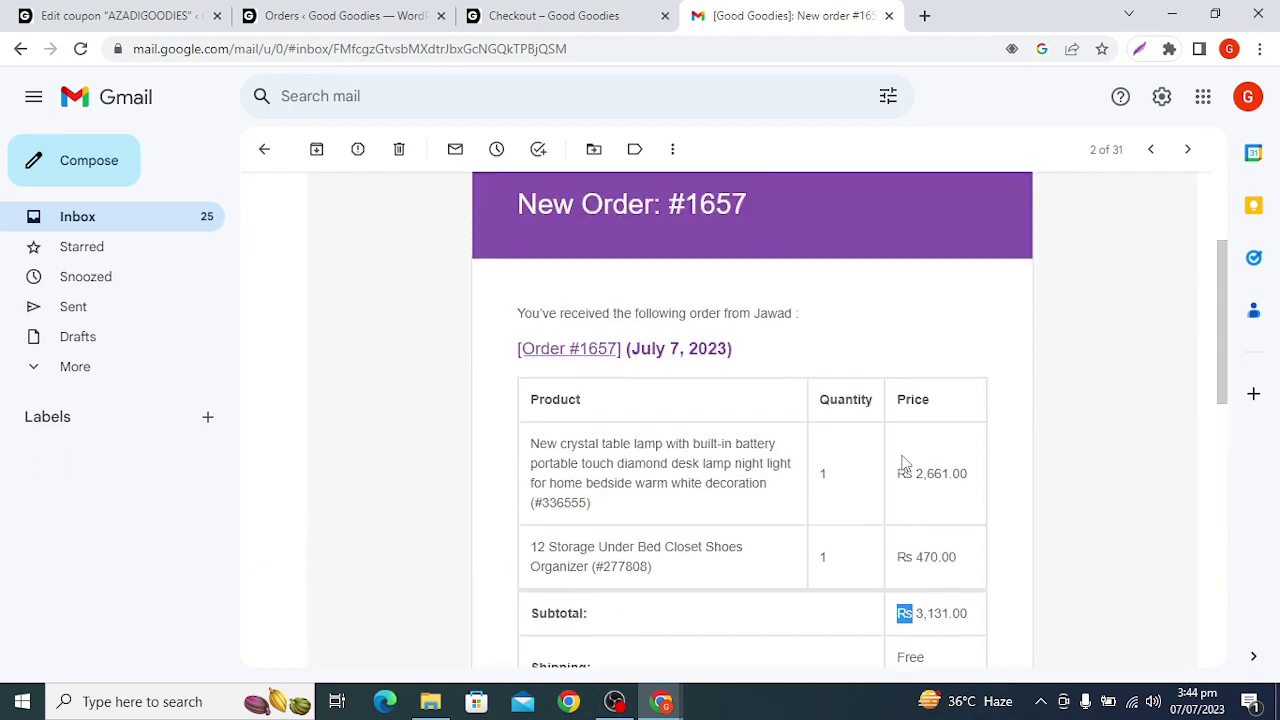
Open the customer's "Your Good Goodies order has been received!" email and review its message, products, shipping, payment method and billing address.
click(264, 149)
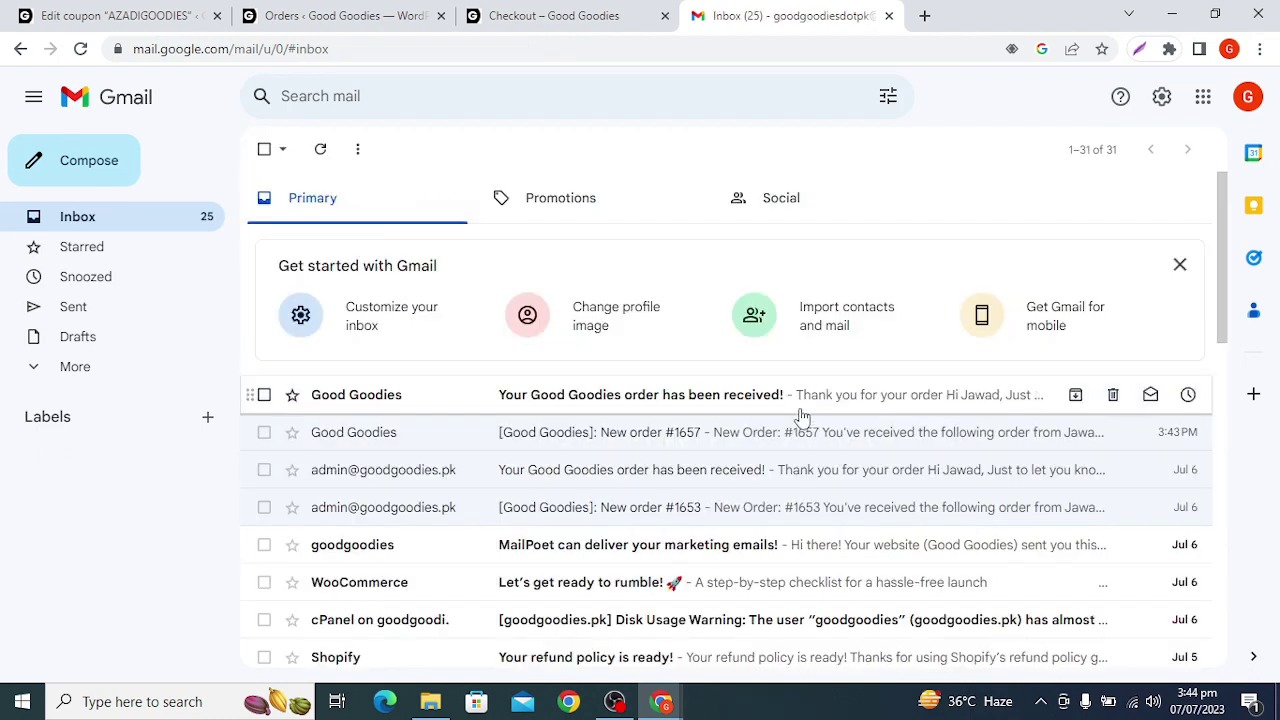
click(655, 395)
scroll(717, 337, down, 3)
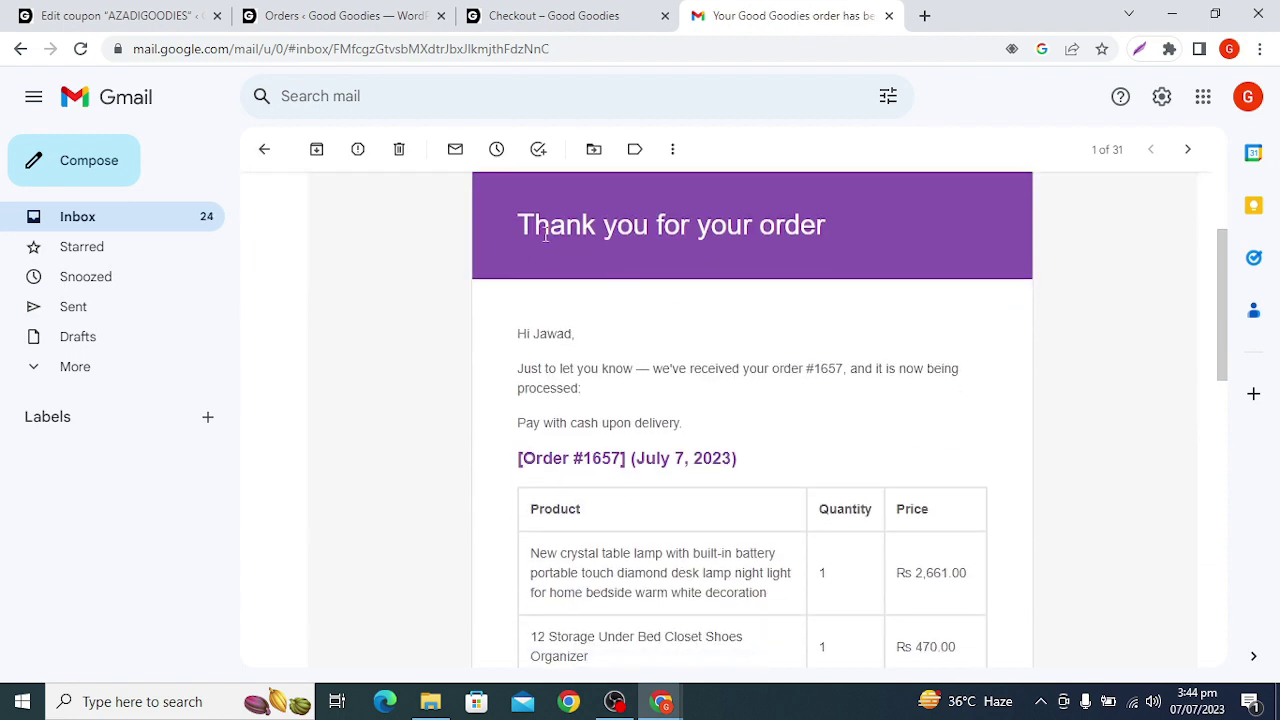
drag(516, 225, 867, 227)
scroll(857, 305, up, 2)
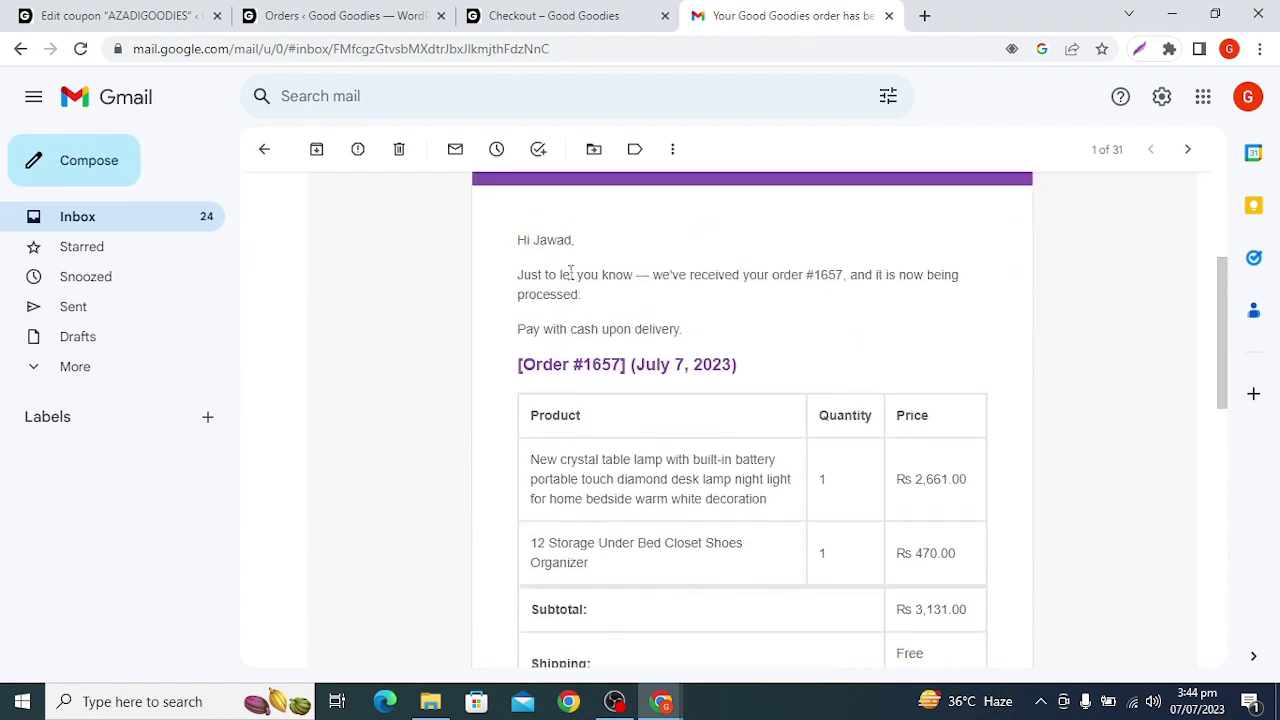
scroll(826, 306, down, 2)
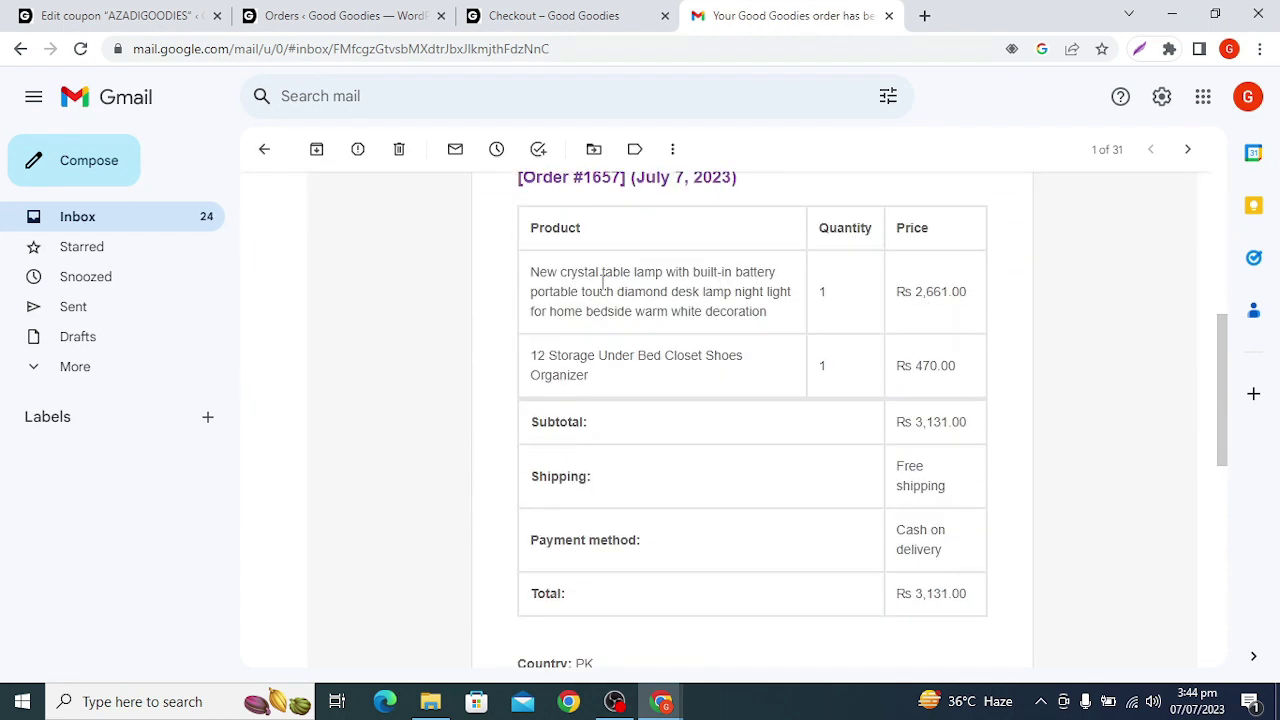
drag(580, 272, 880, 363)
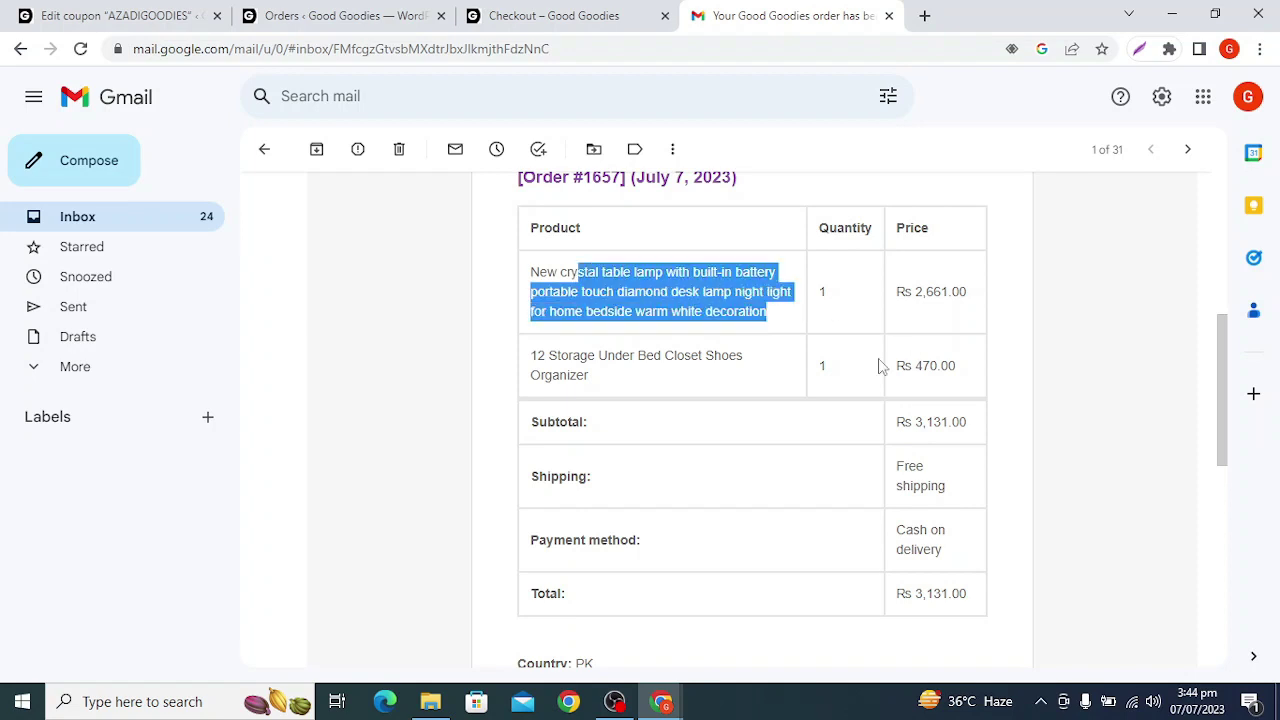
click(648, 376)
scroll(924, 265, down, 2)
scroll(903, 400, down, 2)
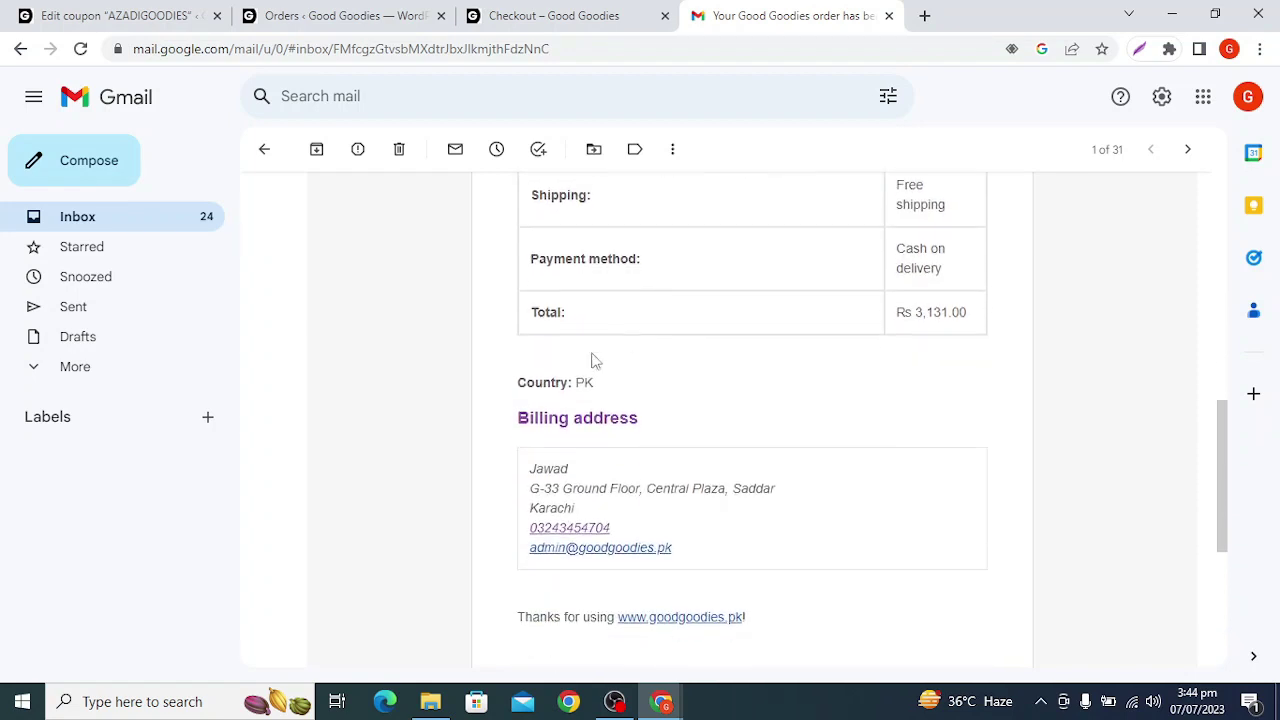
scroll(853, 464, up, 8)
Return to the inbox, switch to the WooCommerce orders list and open the newest order.
click(263, 151)
click(340, 15)
scroll(367, 328, down, 2)
scroll(367, 328, down, 4)
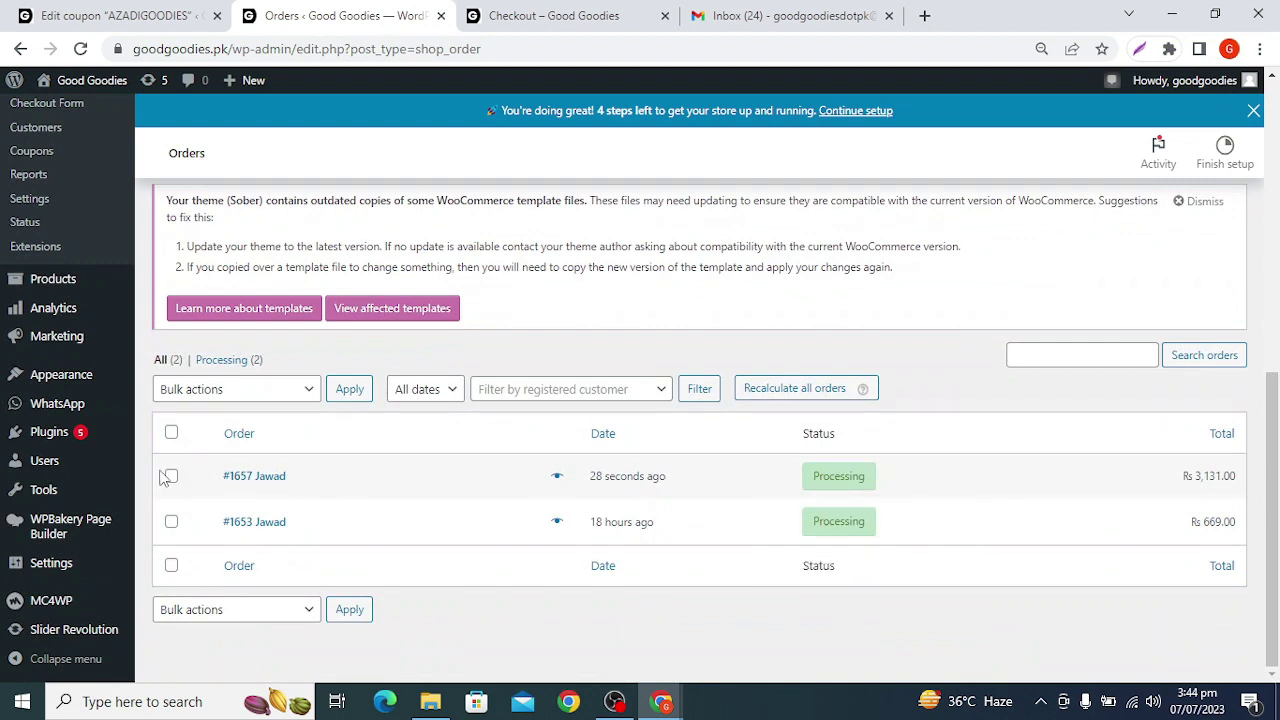
click(254, 477)
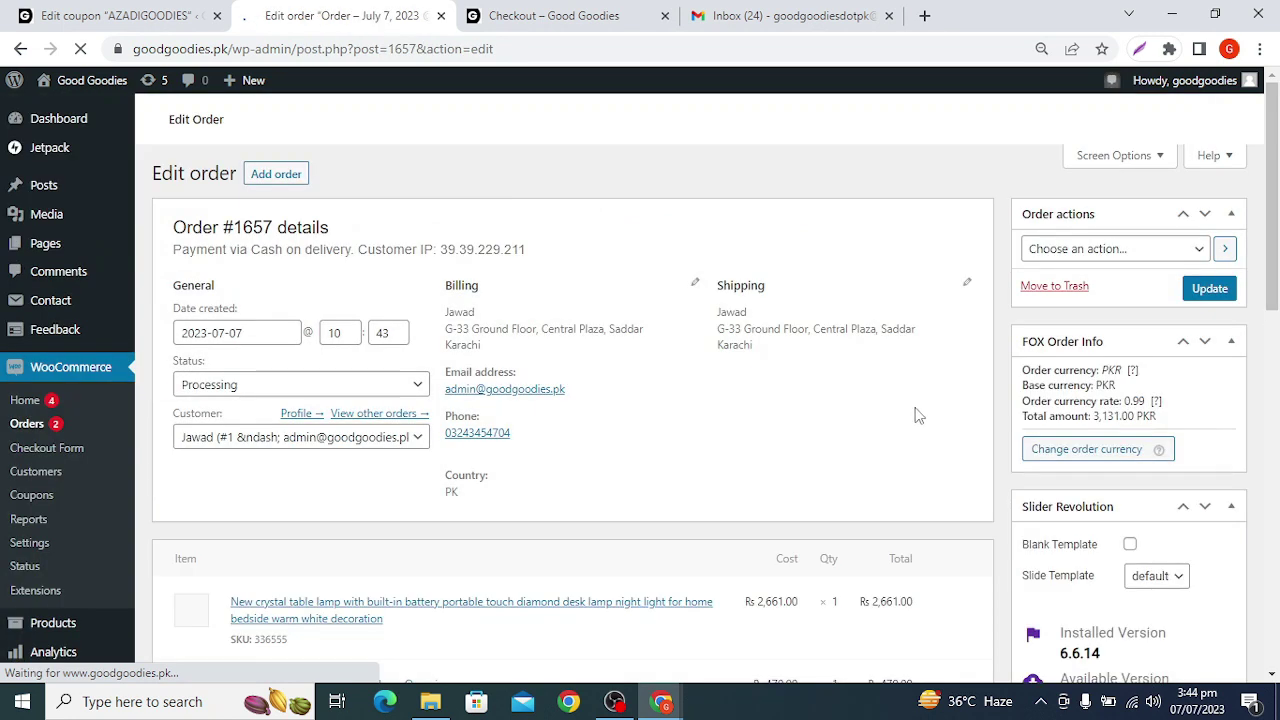
Look through the order's status options and its general, billing and shipping details.
scroll(235, 560, down, 3)
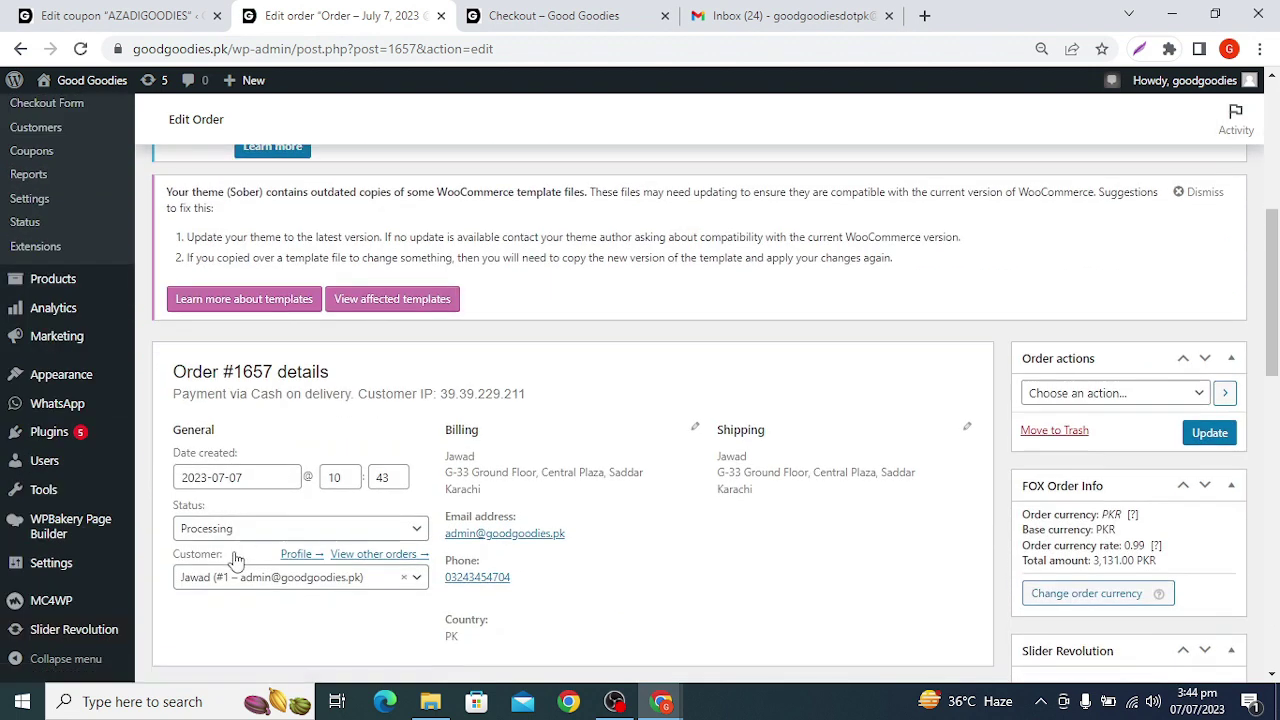
click(236, 530)
click(674, 429)
scroll(674, 429, down, 2)
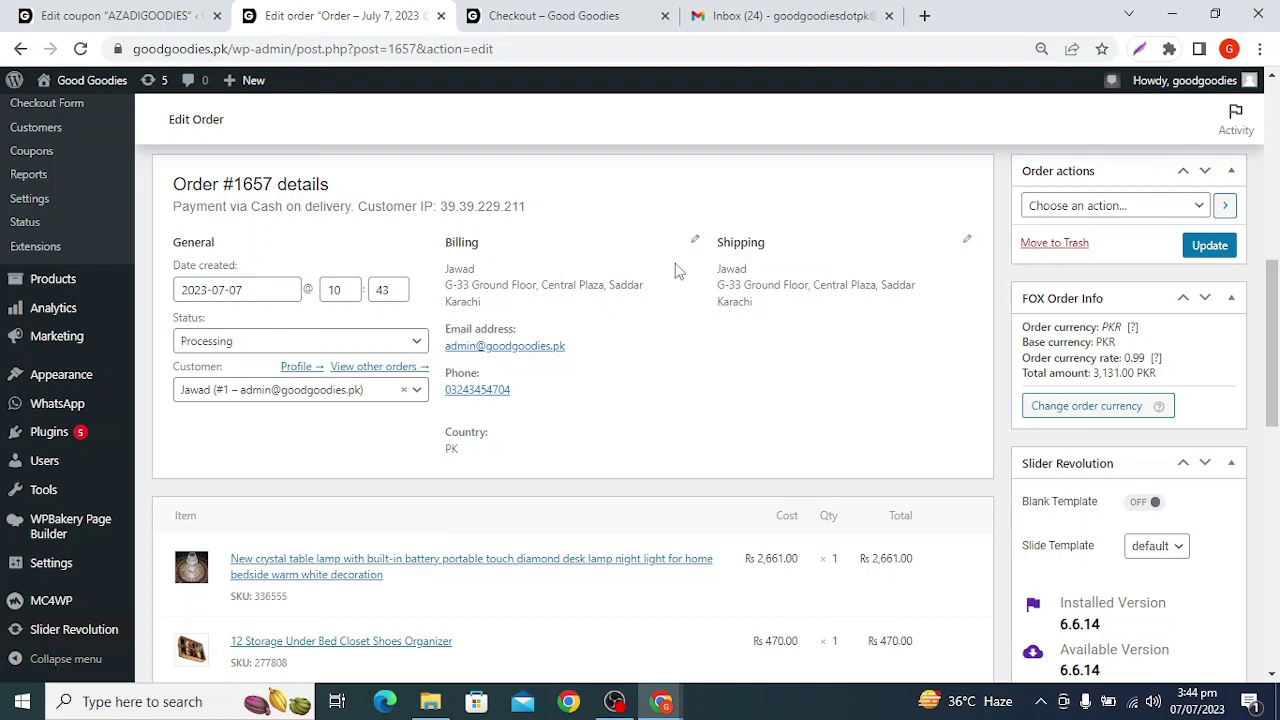
Examine the order's items, free shipping charge, applied coupon, subtotal and order total.
scroll(655, 434, down, 2)
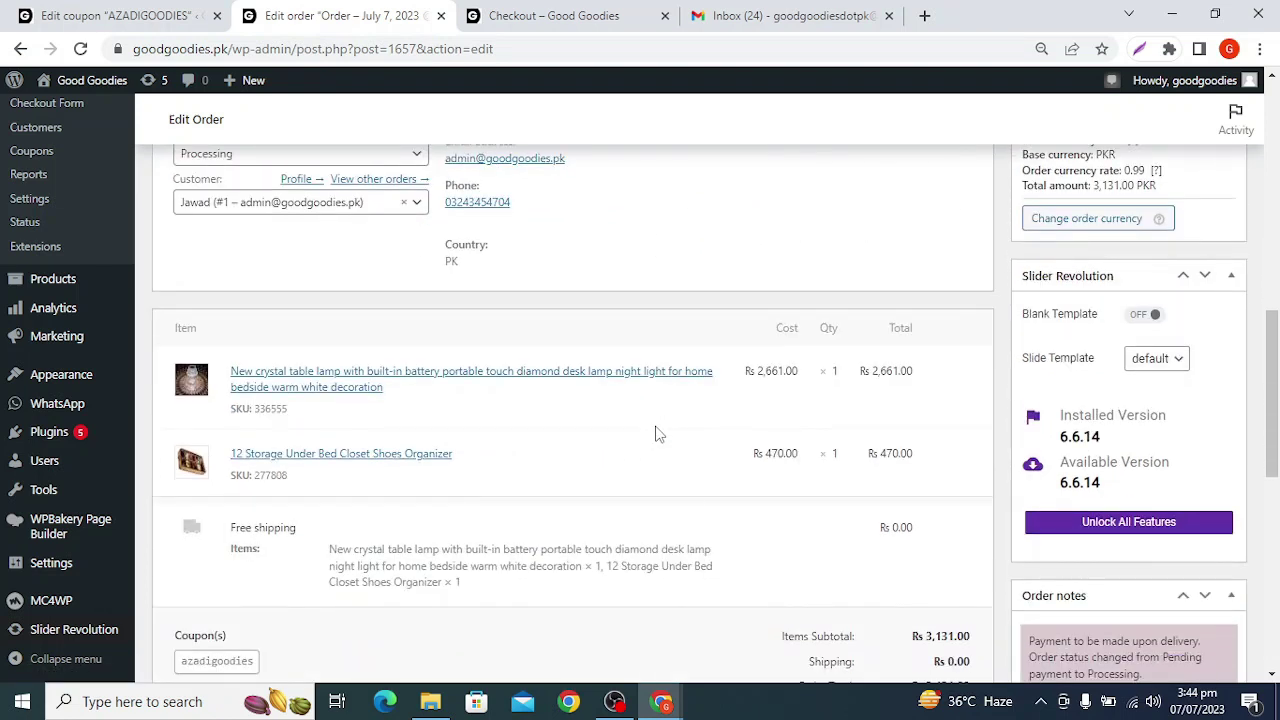
scroll(655, 434, up, 2)
scroll(655, 434, down, 2)
scroll(900, 390, down, 2)
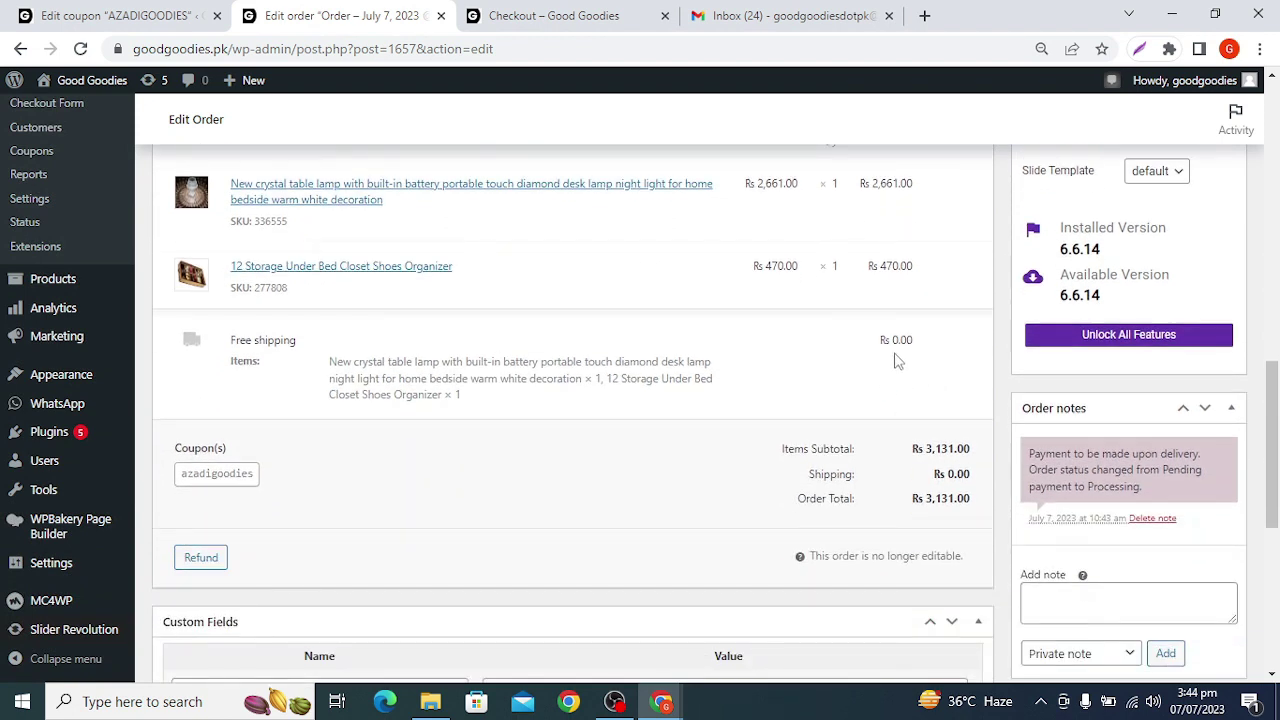
drag(897, 340, 914, 340)
scroll(930, 465, down, 1)
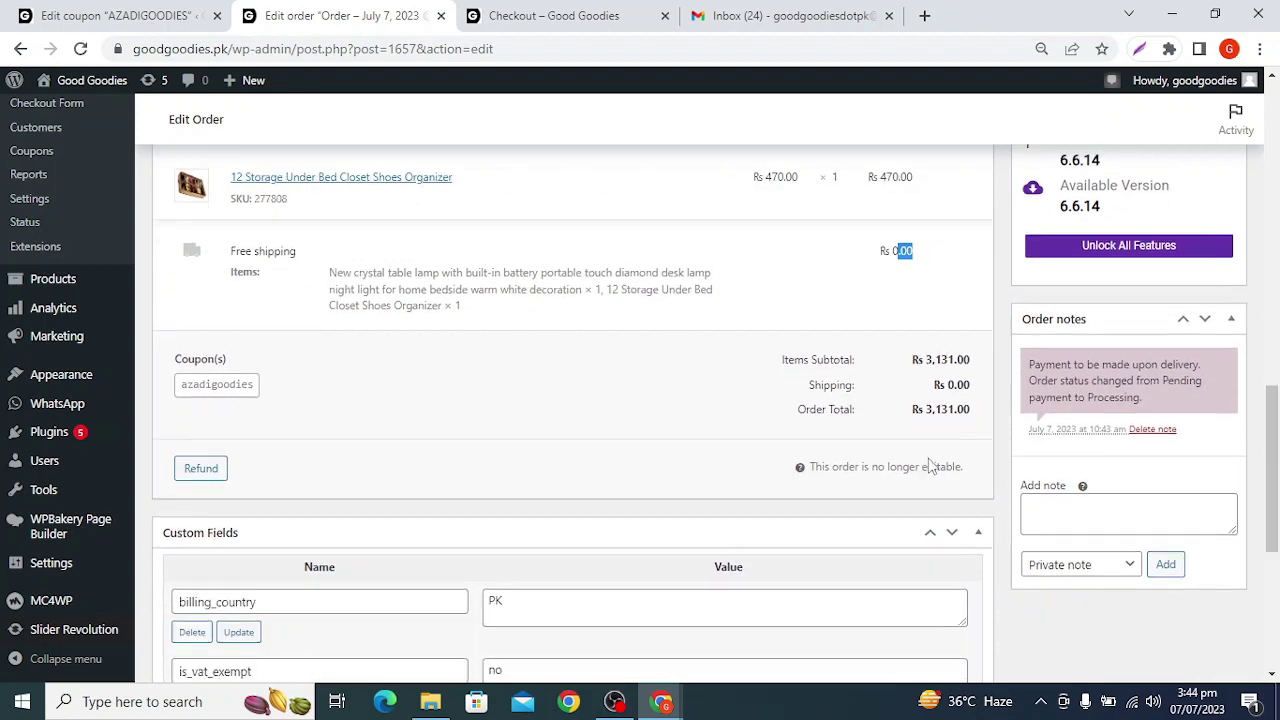
click(952, 352)
drag(921, 404, 955, 405)
click(928, 403)
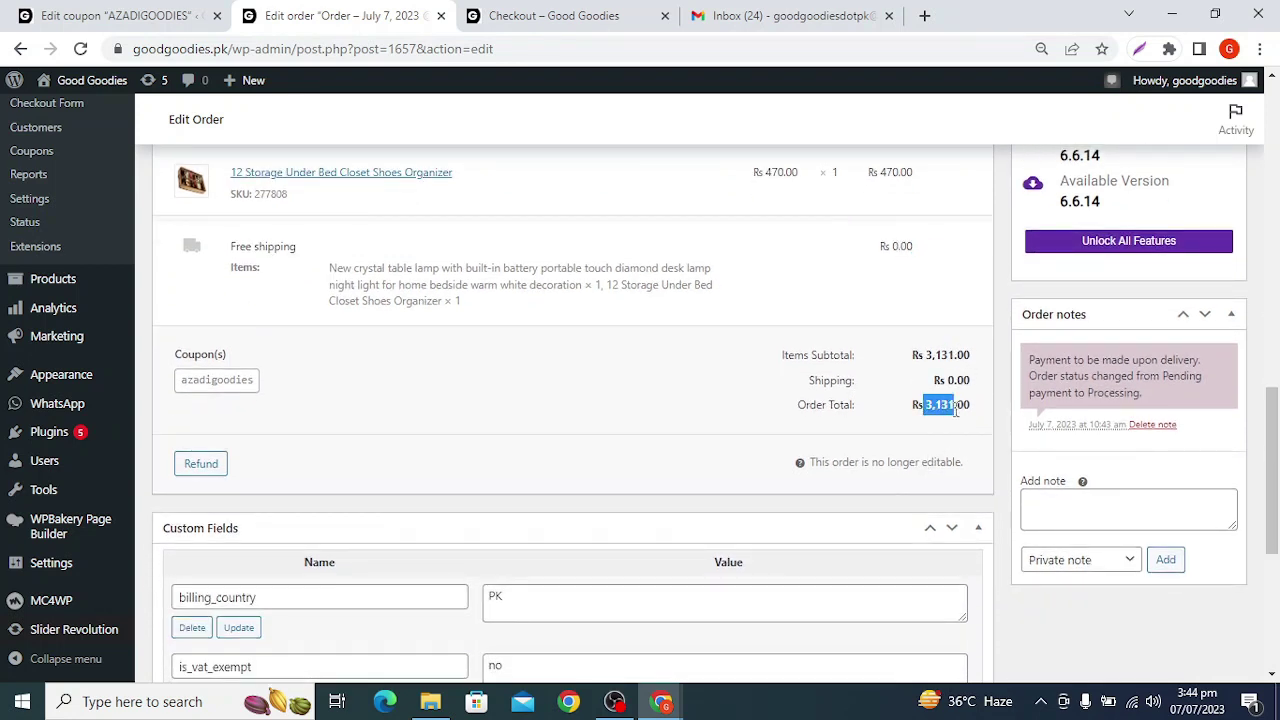
scroll(860, 430, down, 2)
Add the private note "fake custopmer hai, test order" to the order.
click(1110, 321)
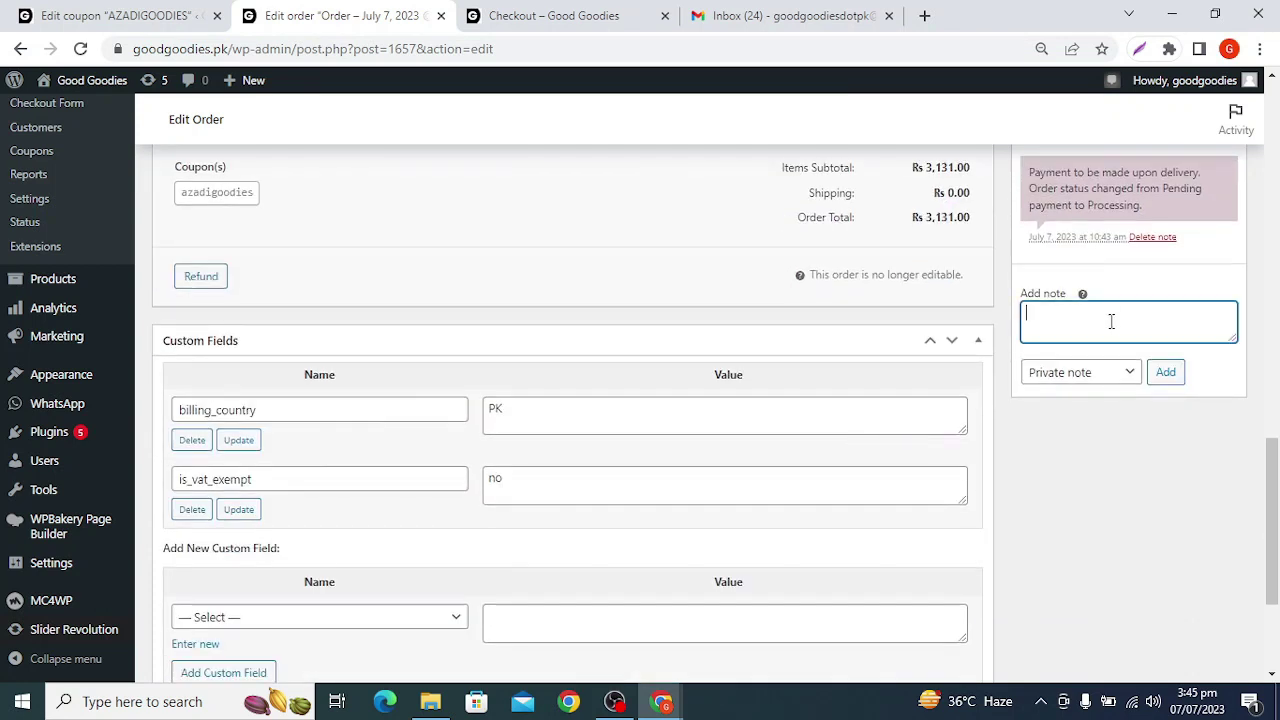
click(1130, 376)
click(1130, 376)
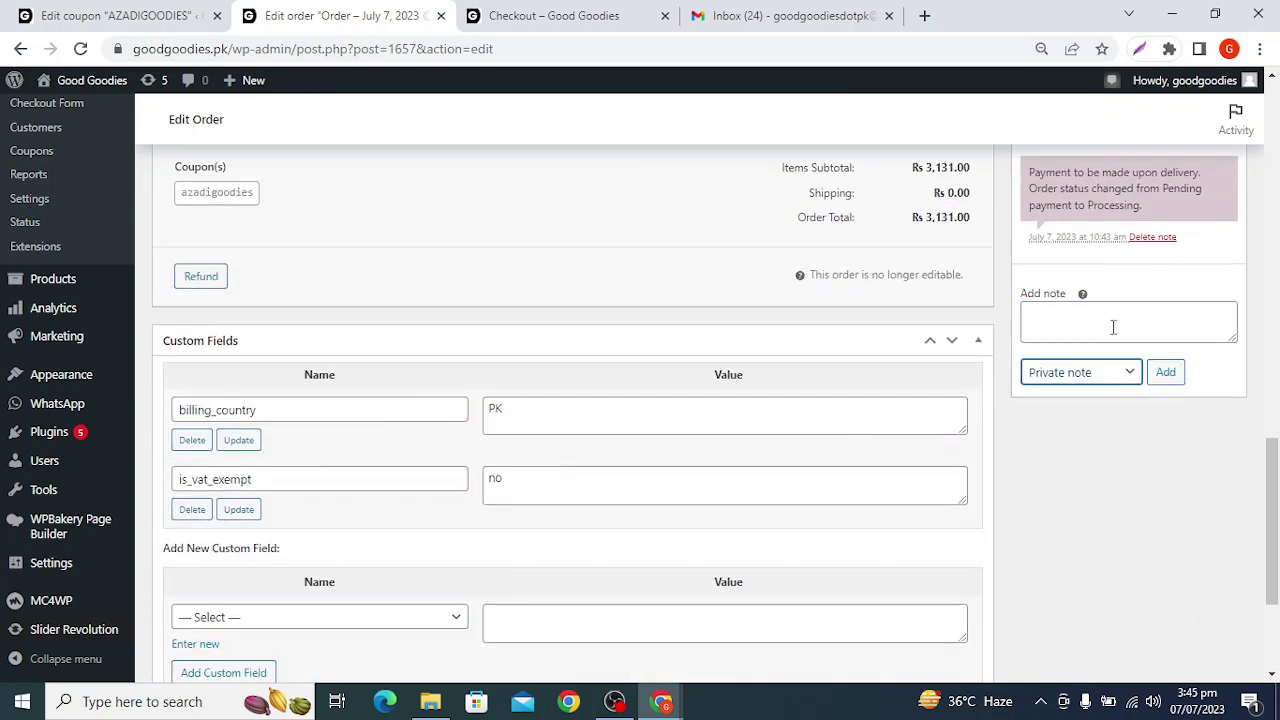
click(1111, 324)
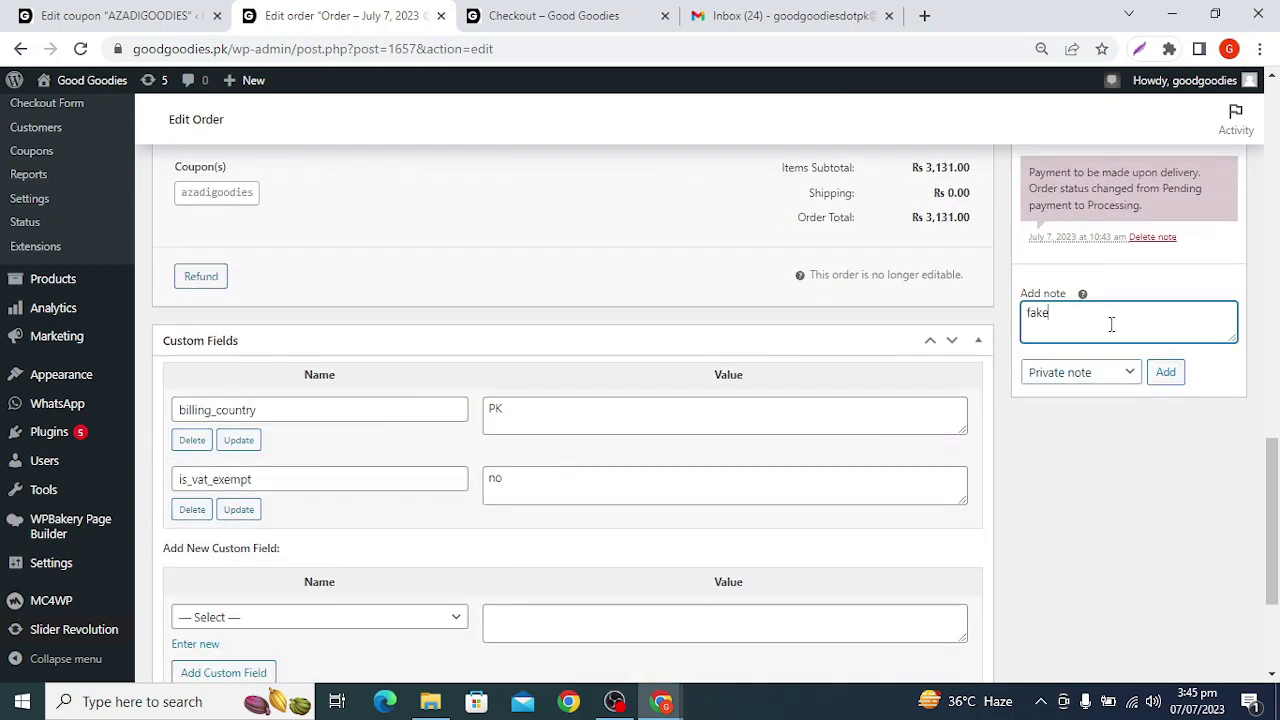
text(stopmer hai, te)
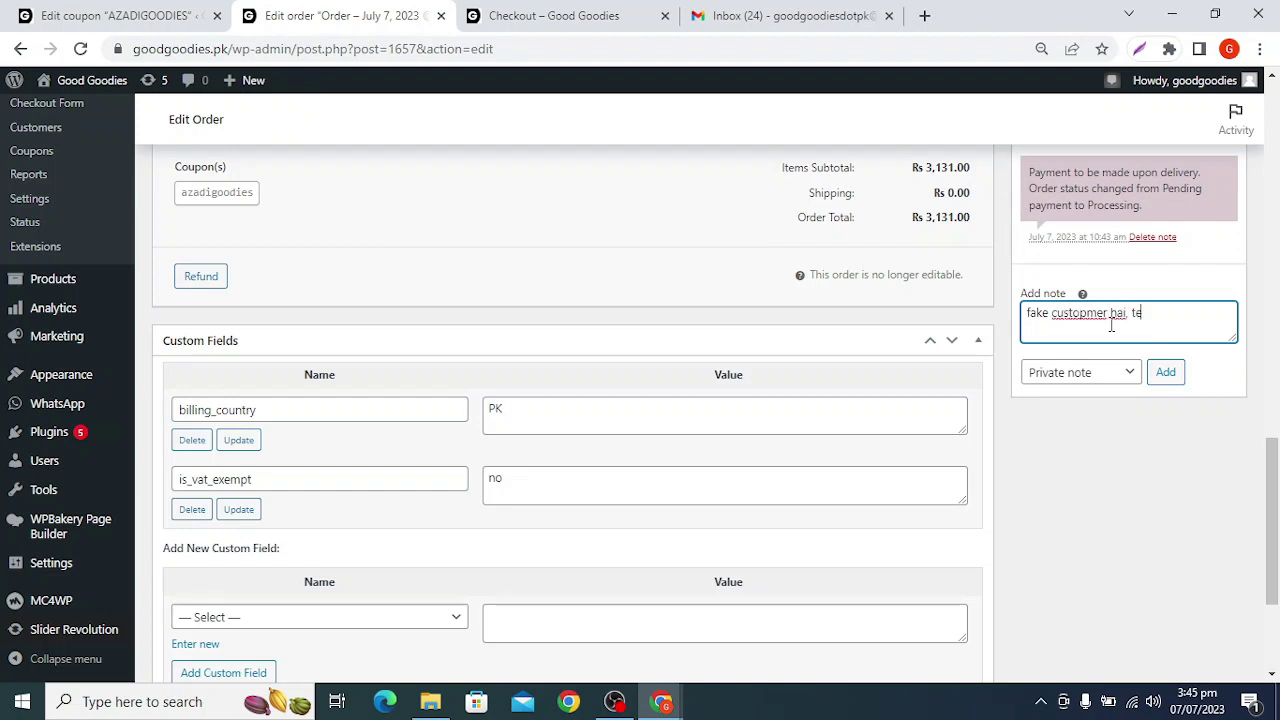
text(st order)
click(1165, 372)
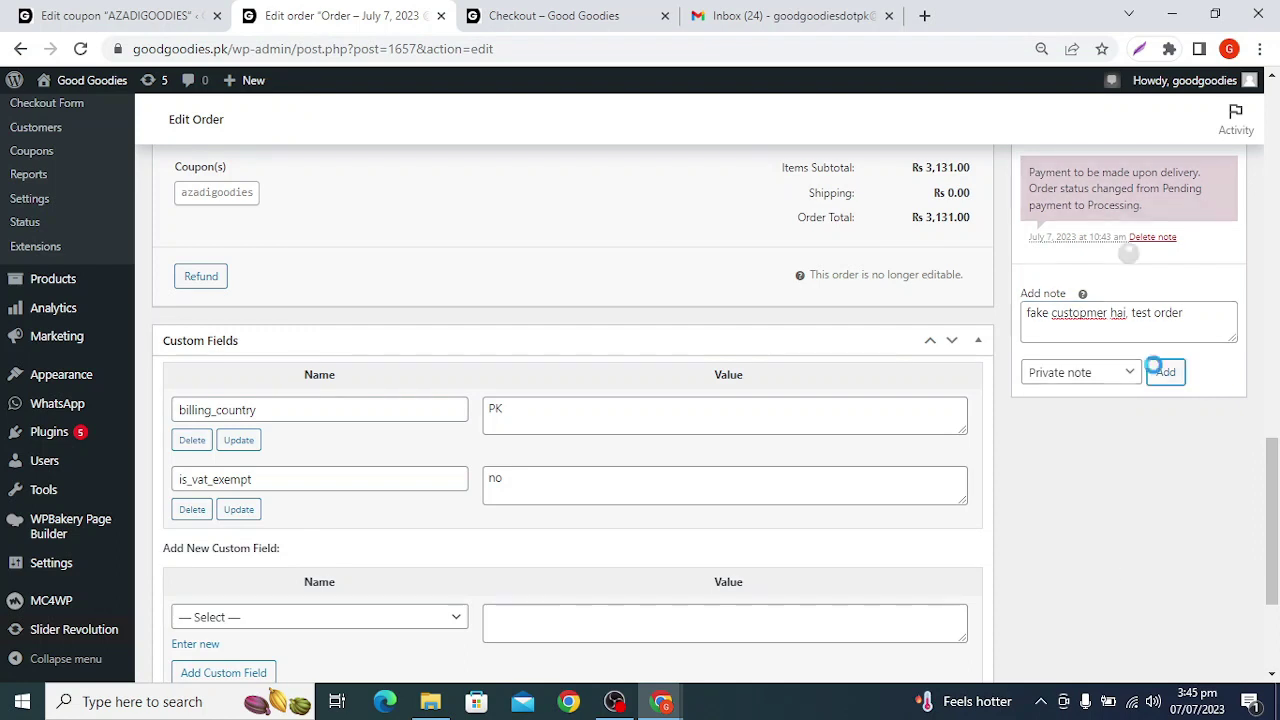
scroll(640, 271, down, 2)
scroll(731, 293, up, 5)
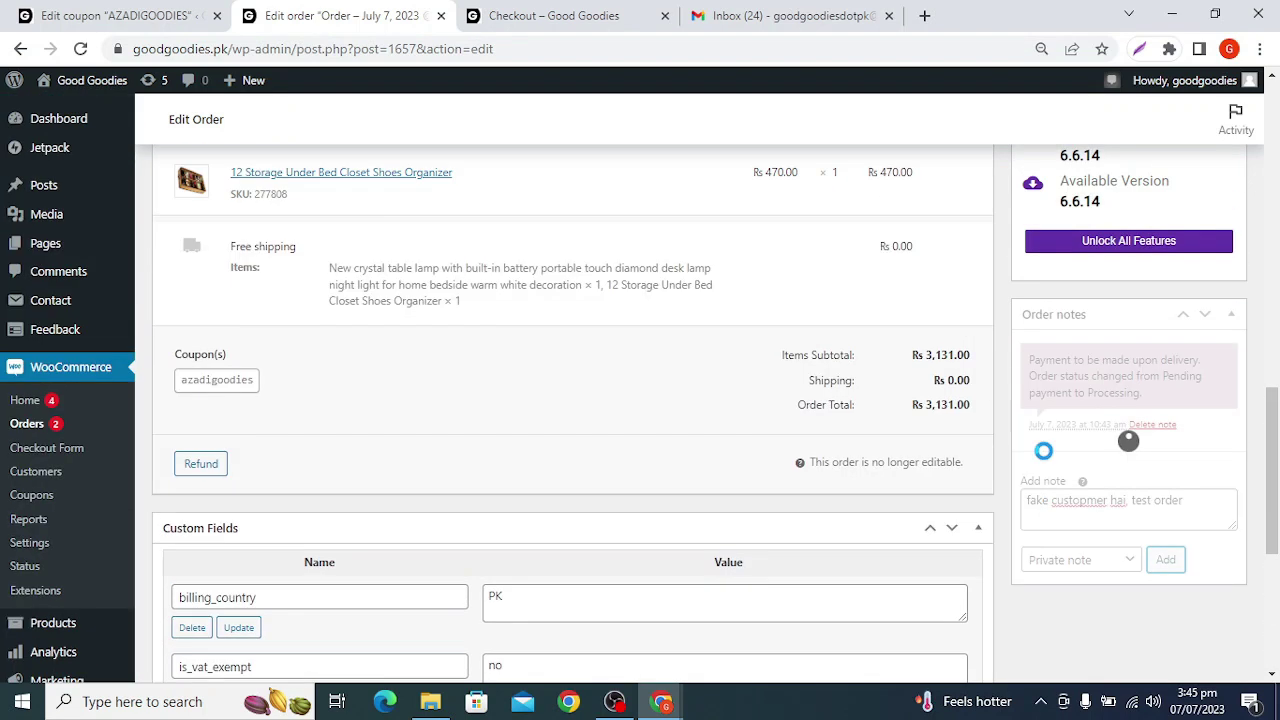
scroll(810, 455, down, 1)
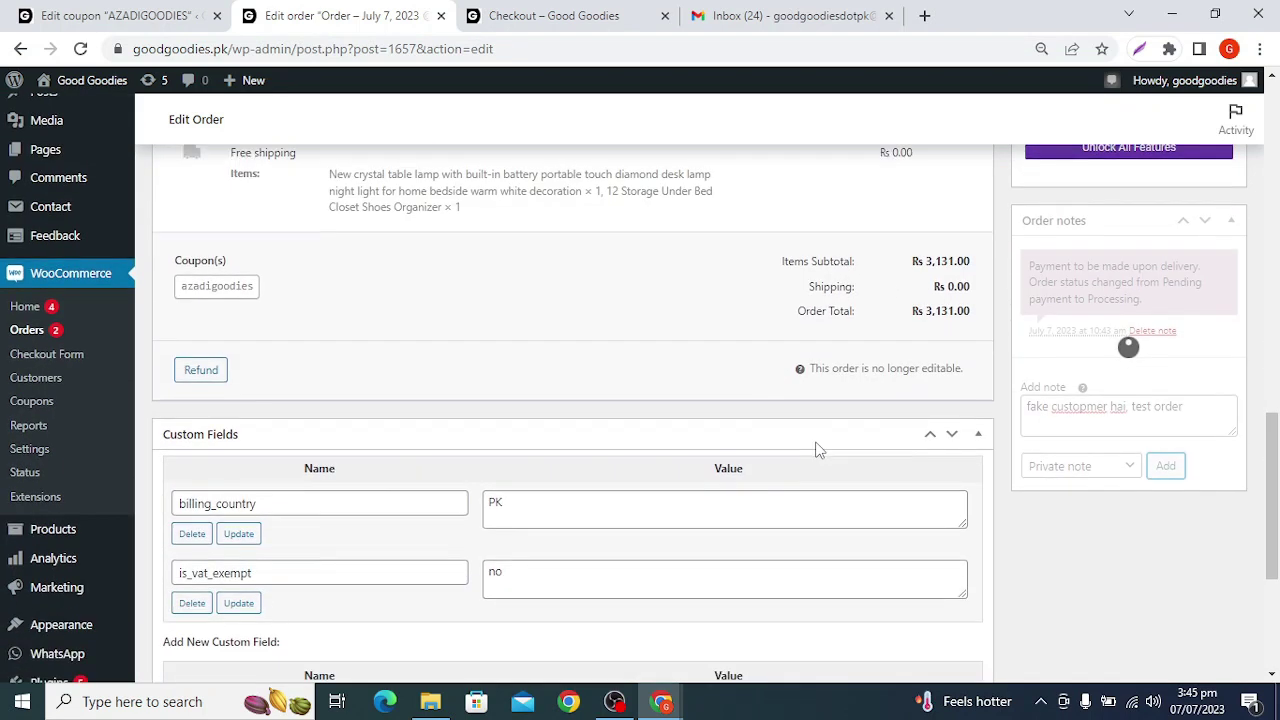
Open the WooCommerce coupons list in a new tab, keeping the order page open.
scroll(817, 449, up, 4)
scroll(817, 449, down, 5)
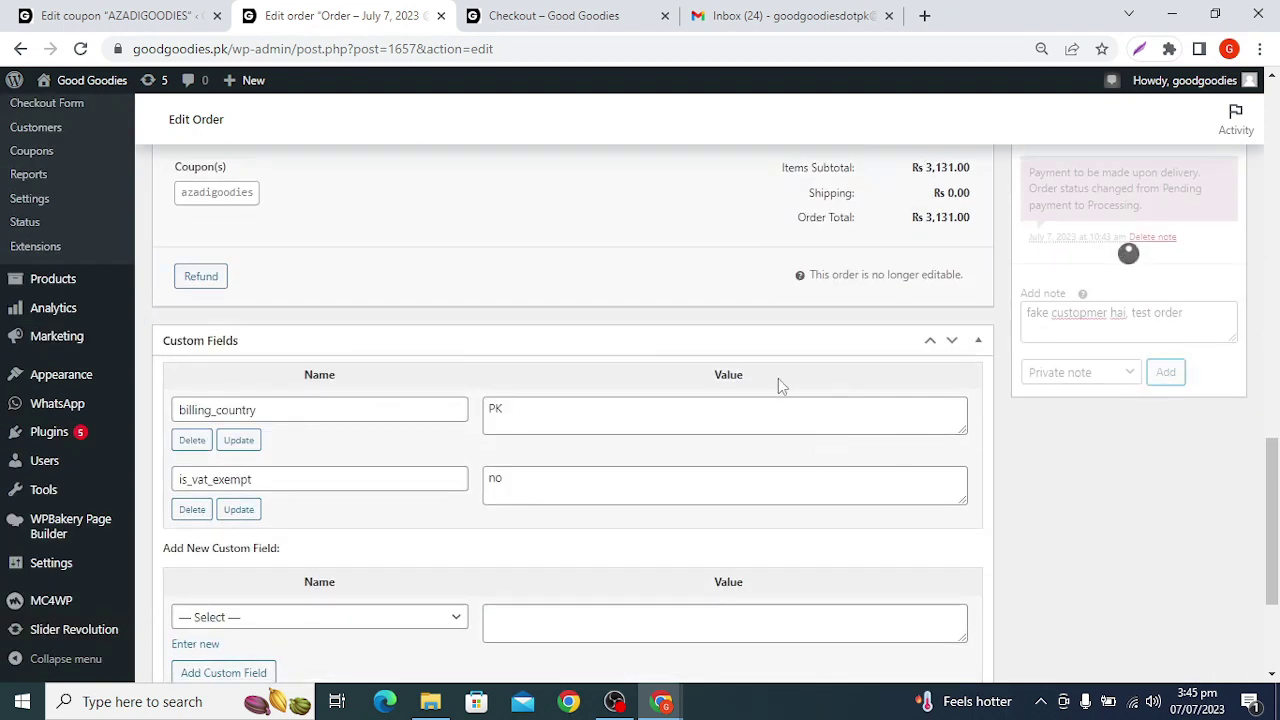
scroll(790, 378, up, 3)
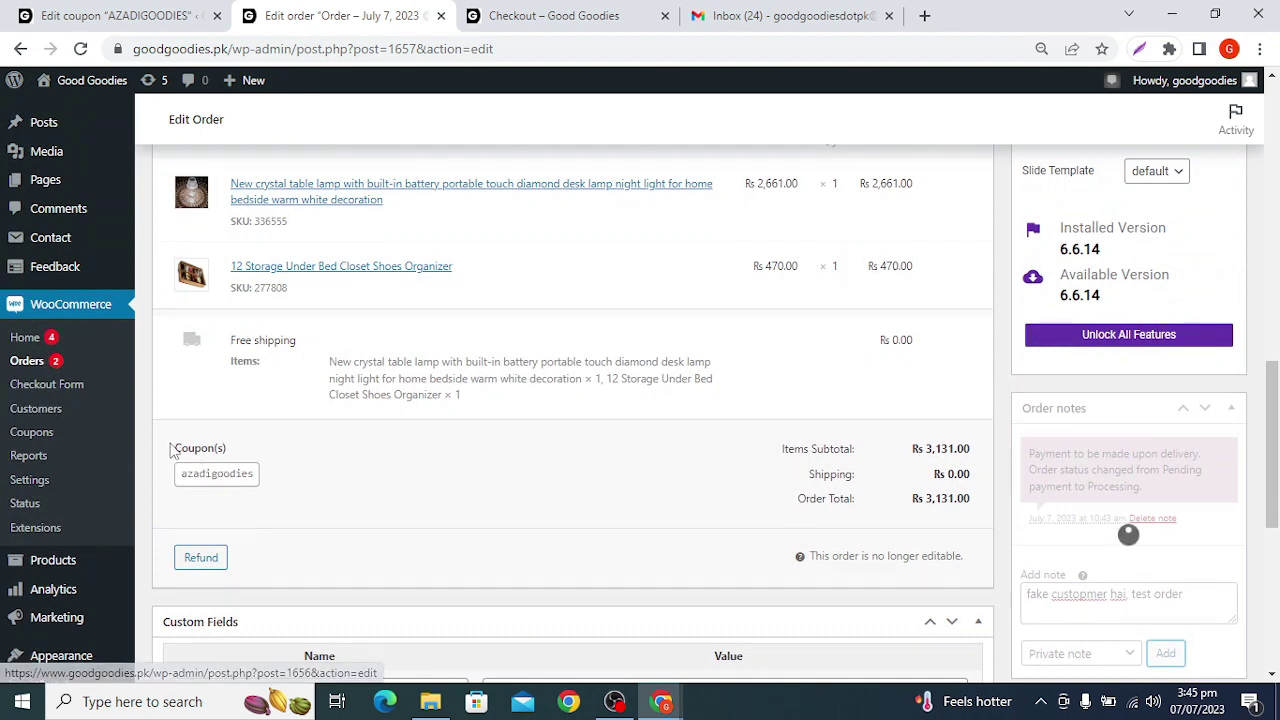
right_click(48, 433)
click(112, 446)
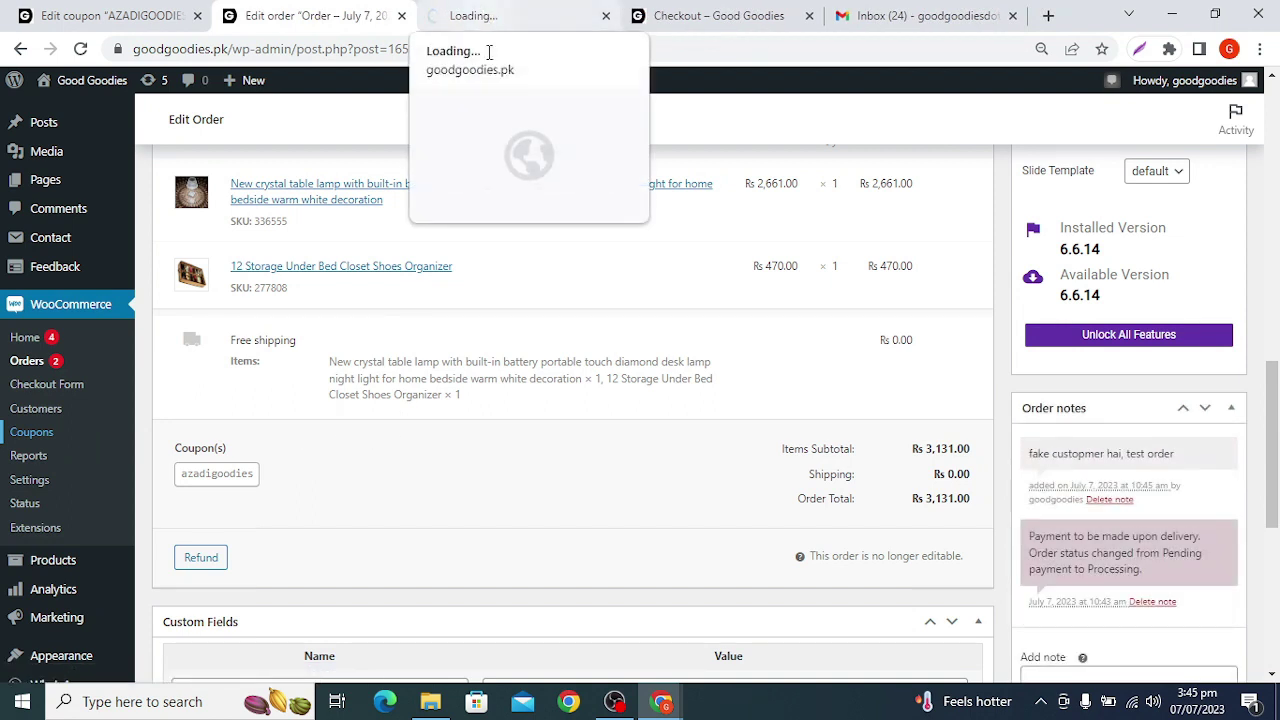
Review the order page again, checking the added private note, the available note types, the coupon and the totals.
scroll(746, 465, up, 6)
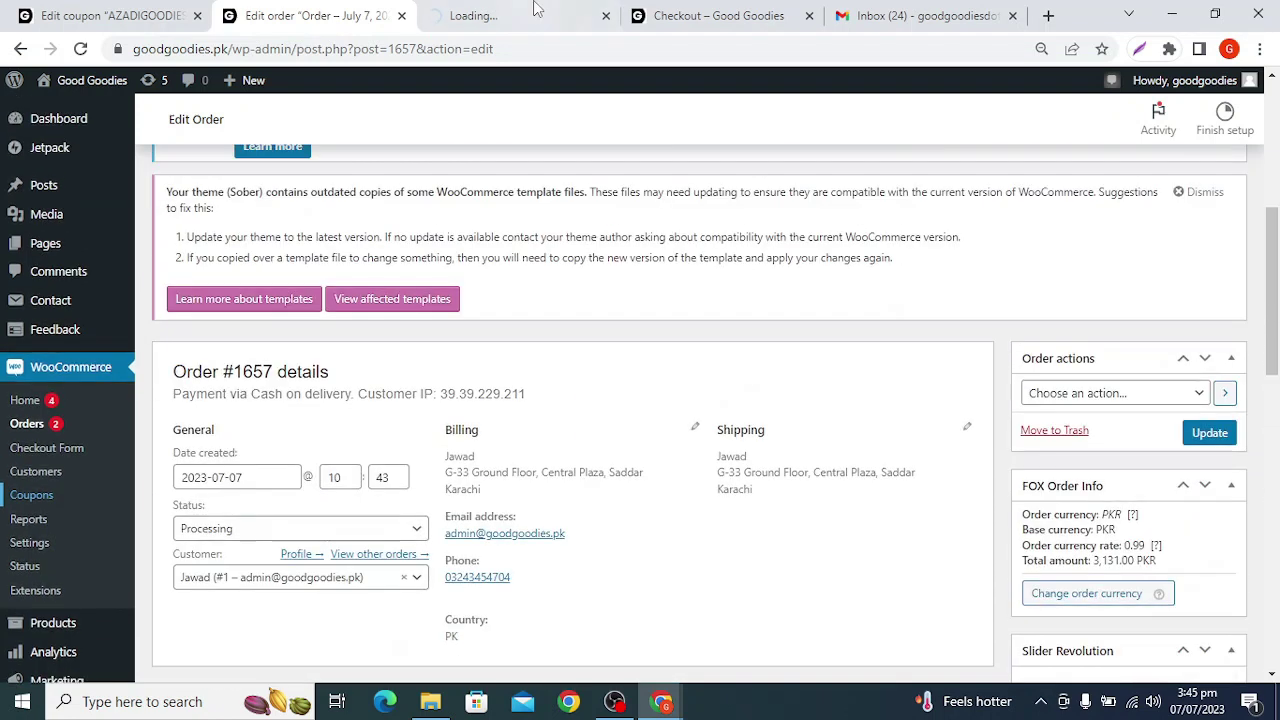
scroll(660, 317, down, 8)
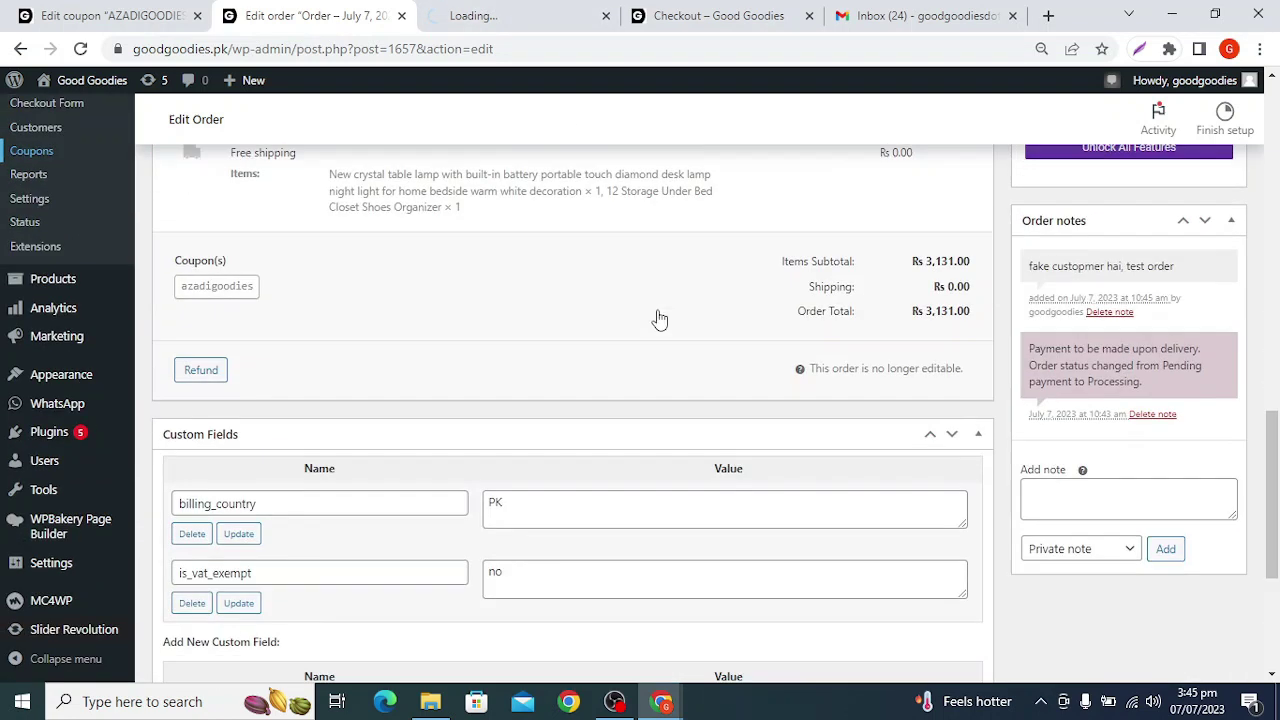
scroll(660, 317, down, 3)
scroll(657, 318, up, 4)
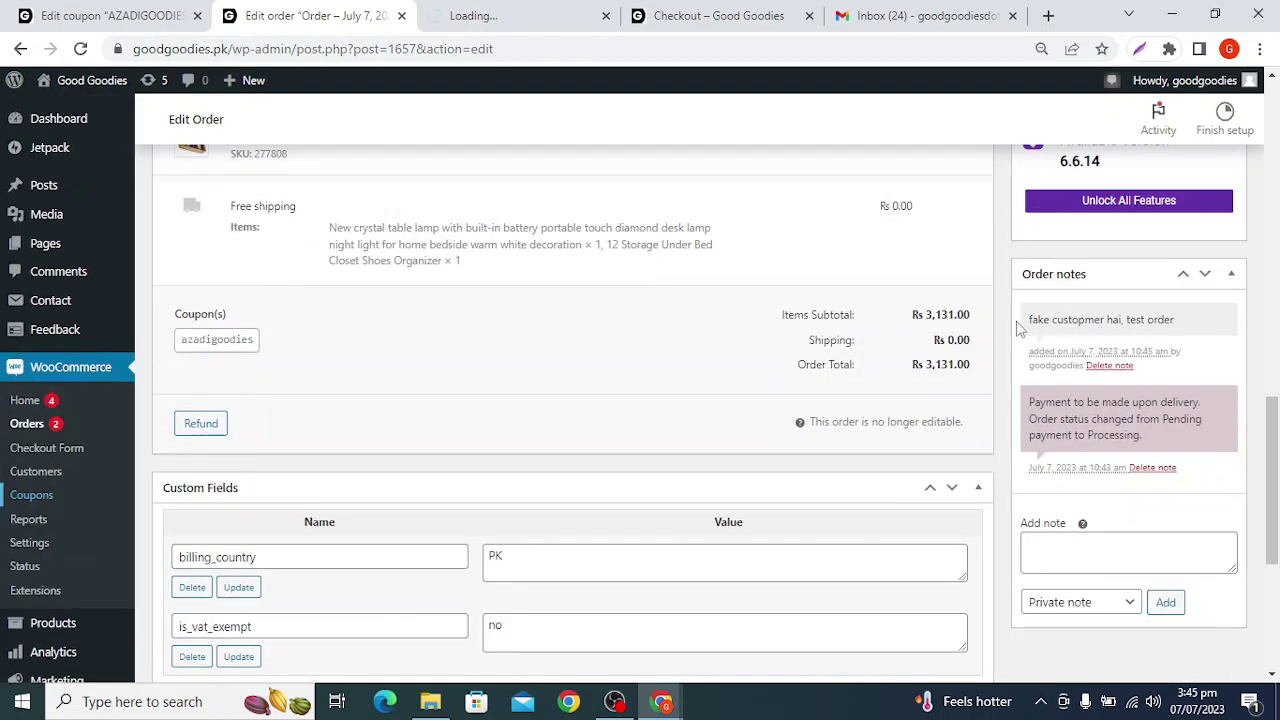
drag(1018, 328, 1206, 331)
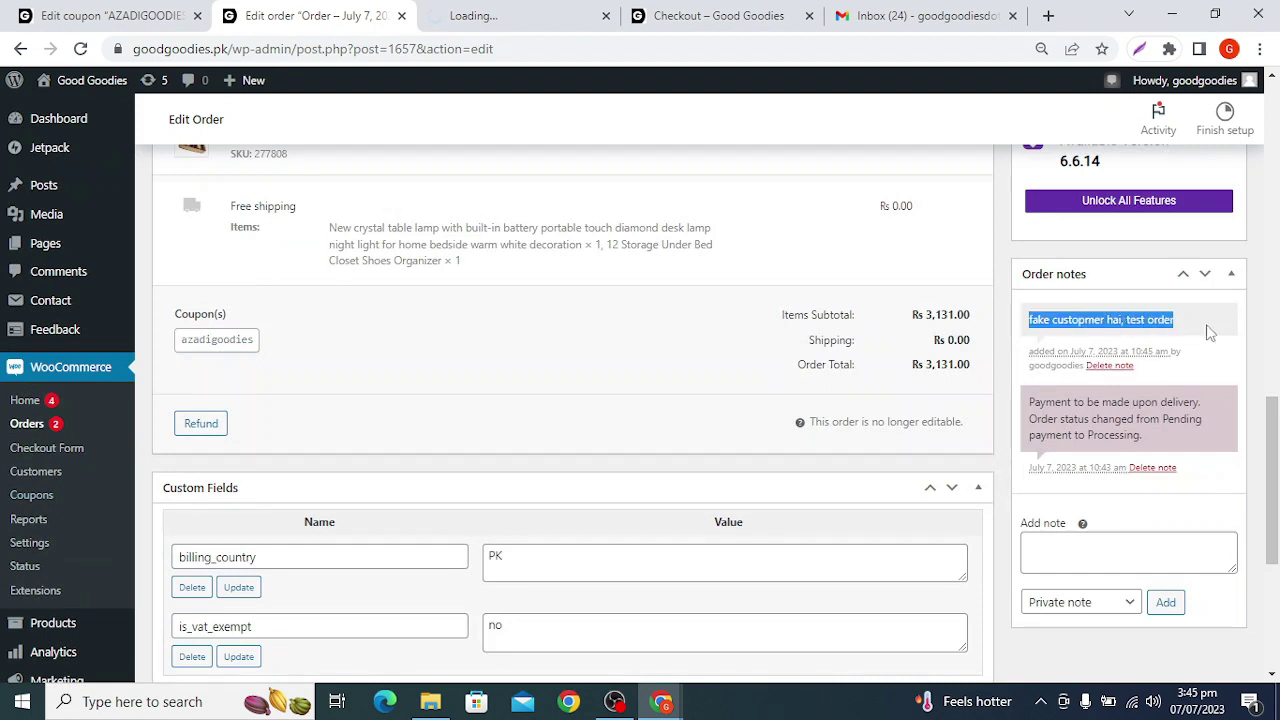
click(1115, 603)
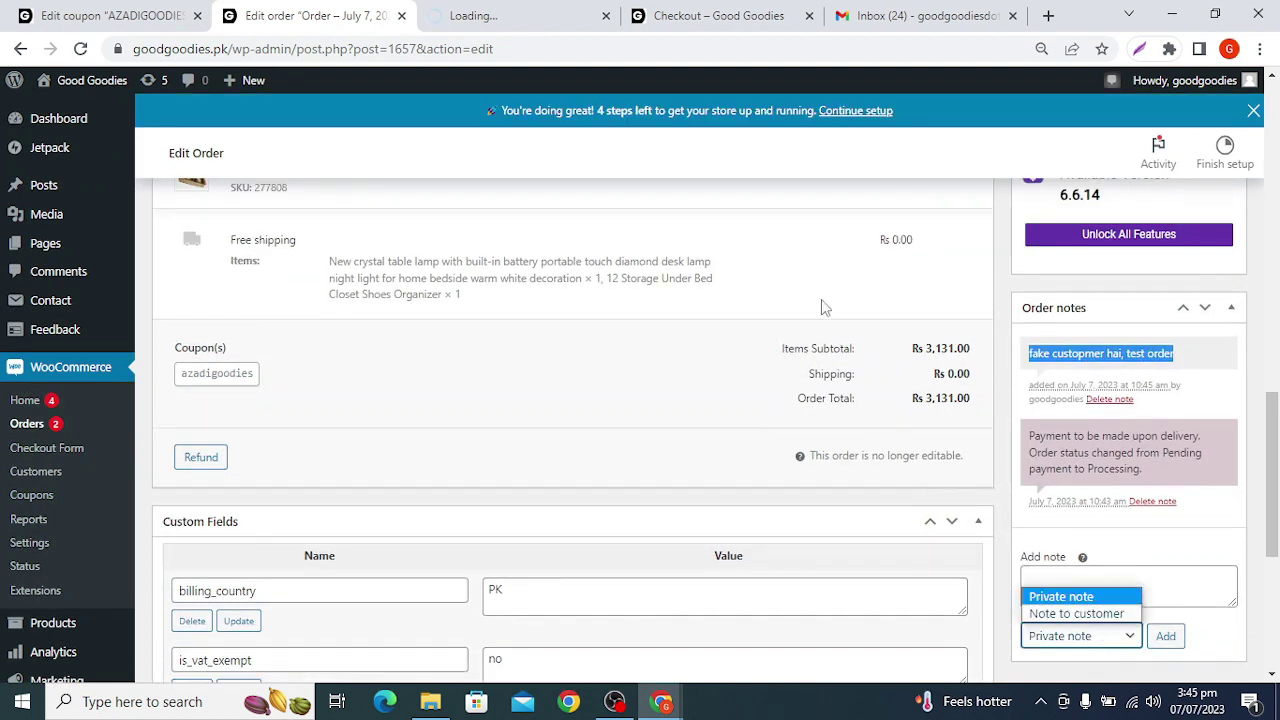
click(764, 281)
scroll(634, 318, up, 1)
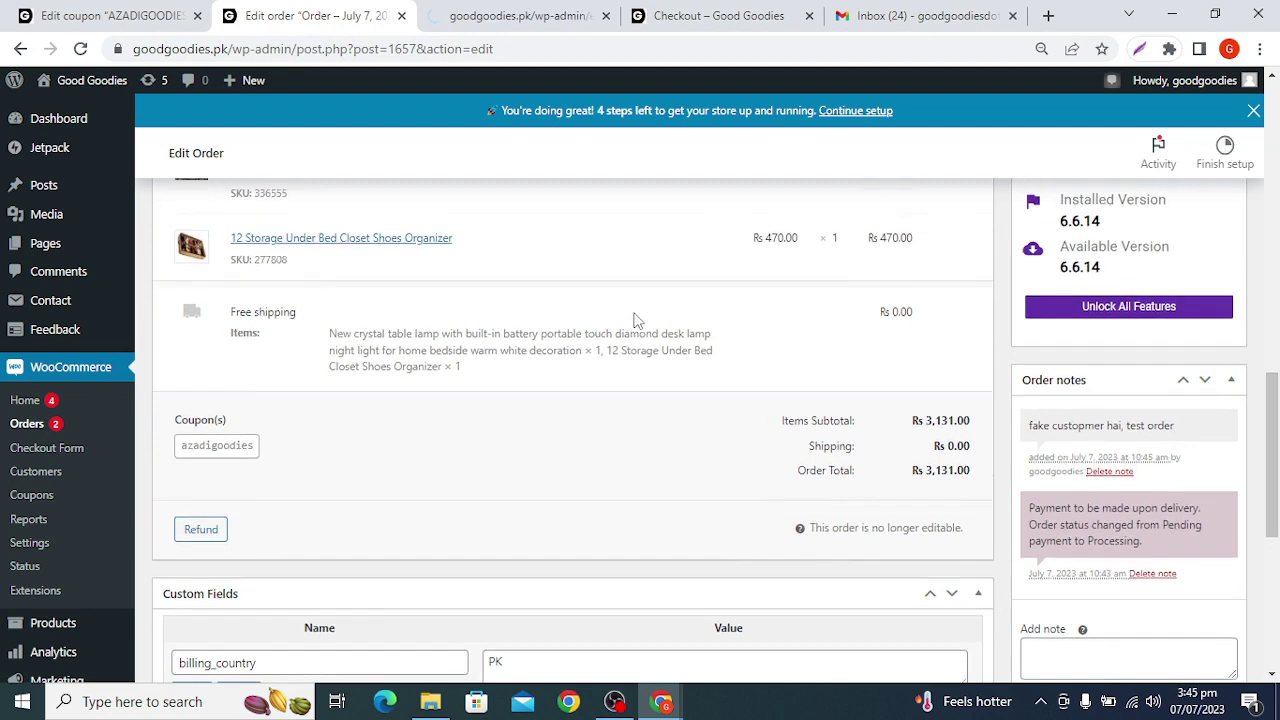
scroll(638, 320, up, 1)
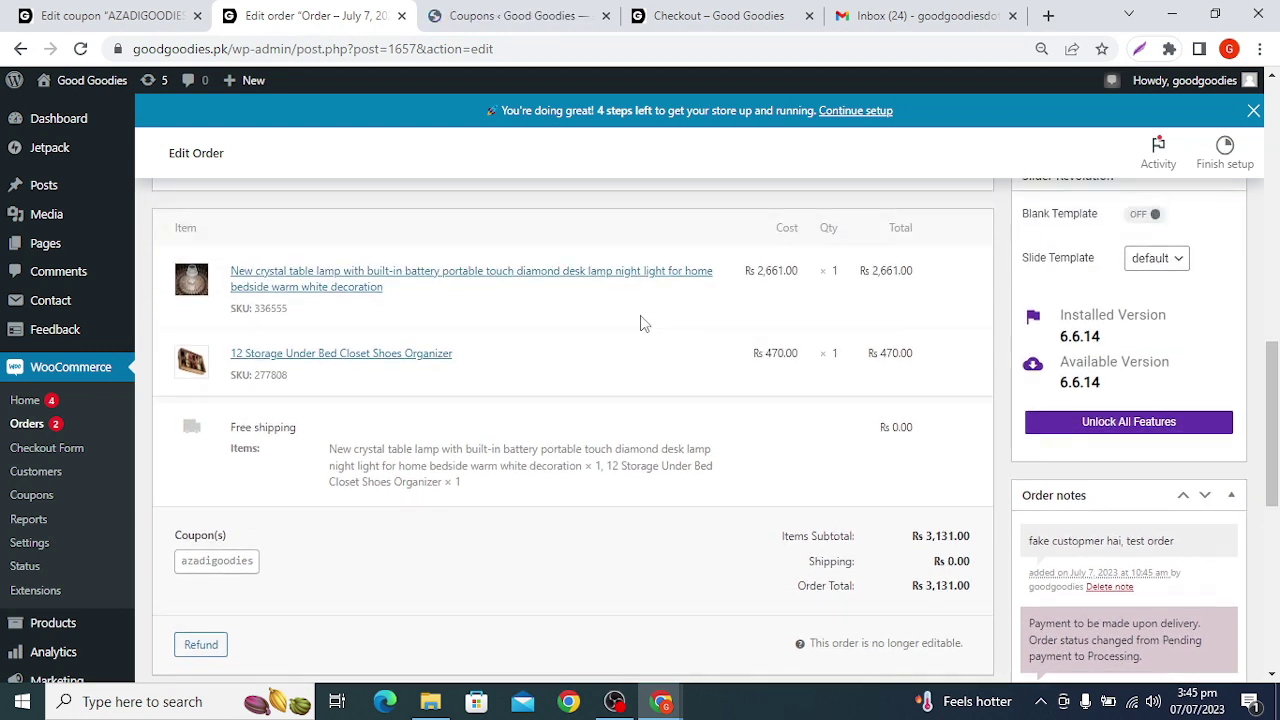
Switch to the coupons list and examine the published azadigoodies coupon's usage and expiry date alongside the draft entry.
click(585, 12)
scroll(582, 320, down, 4)
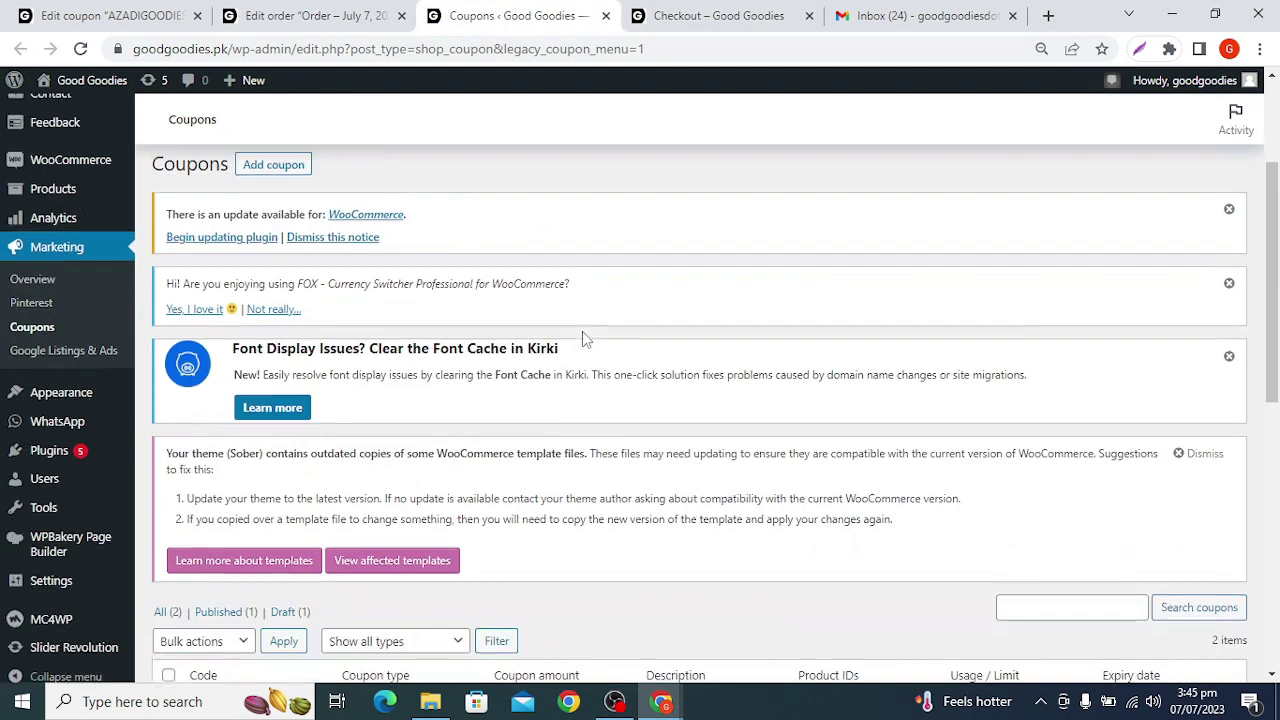
scroll(582, 305, down, 3)
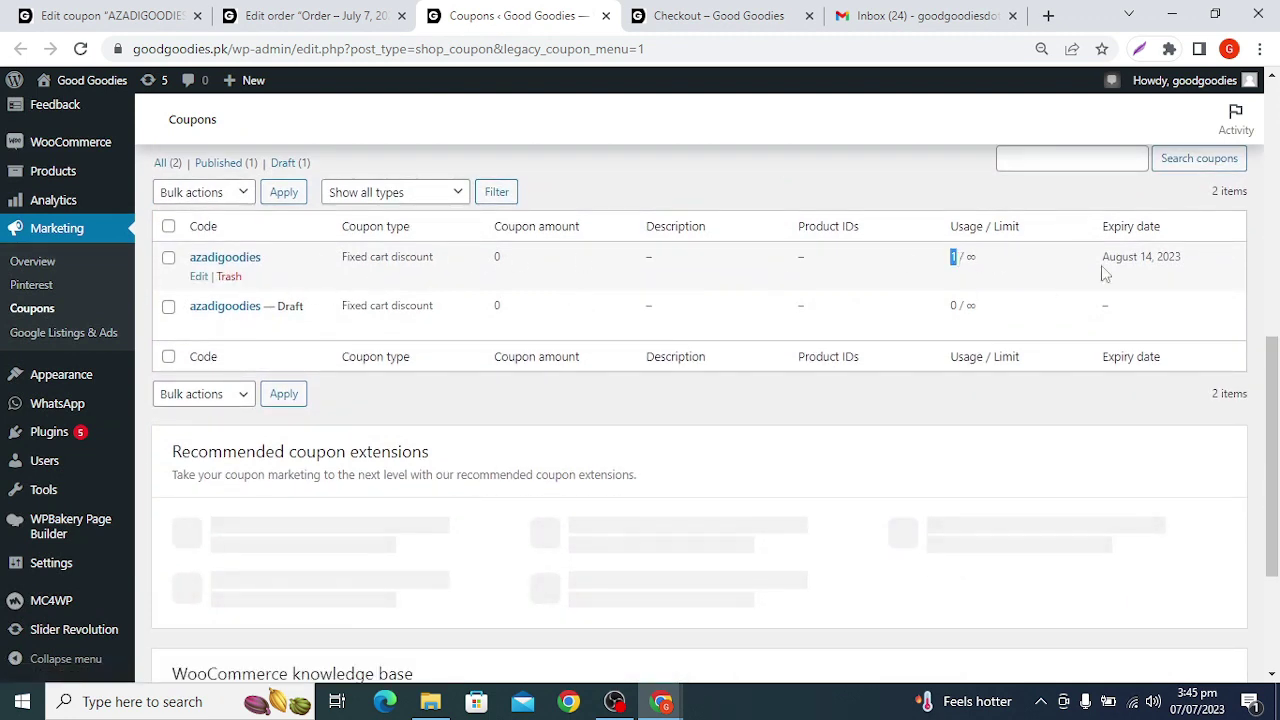
double_click(282, 305)
drag(190, 257, 261, 257)
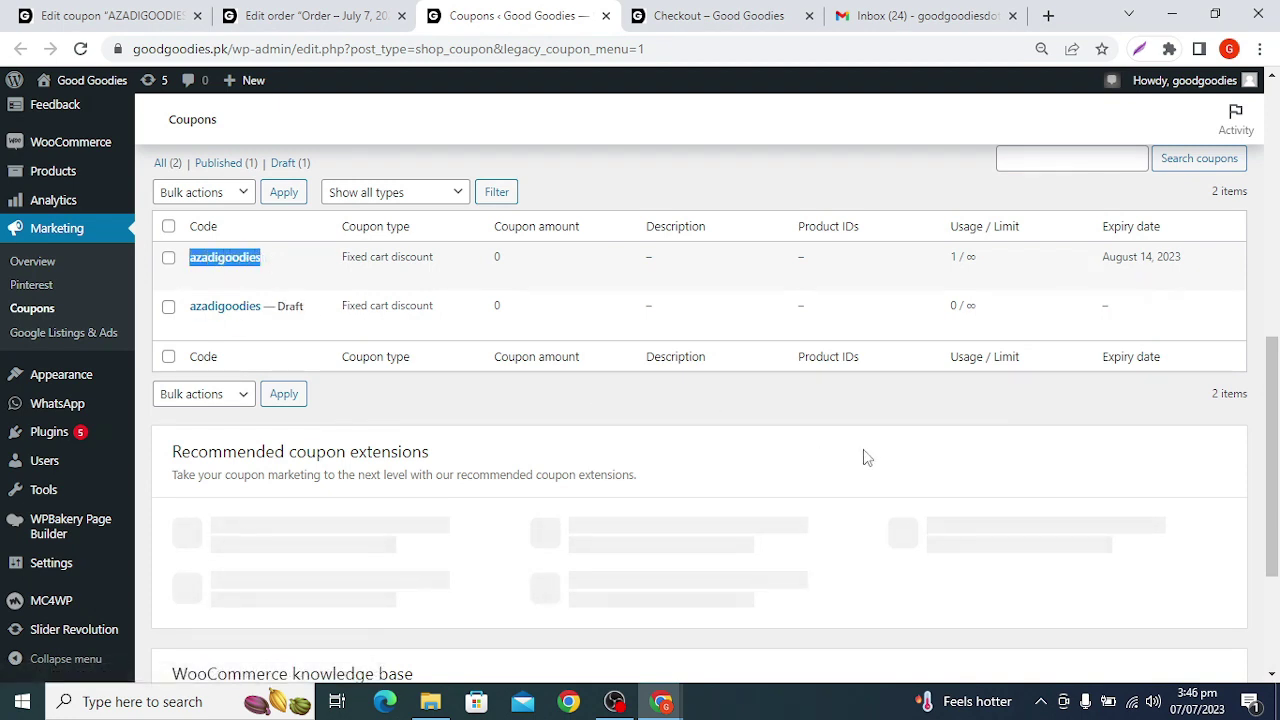
scroll(866, 457, up, 2)
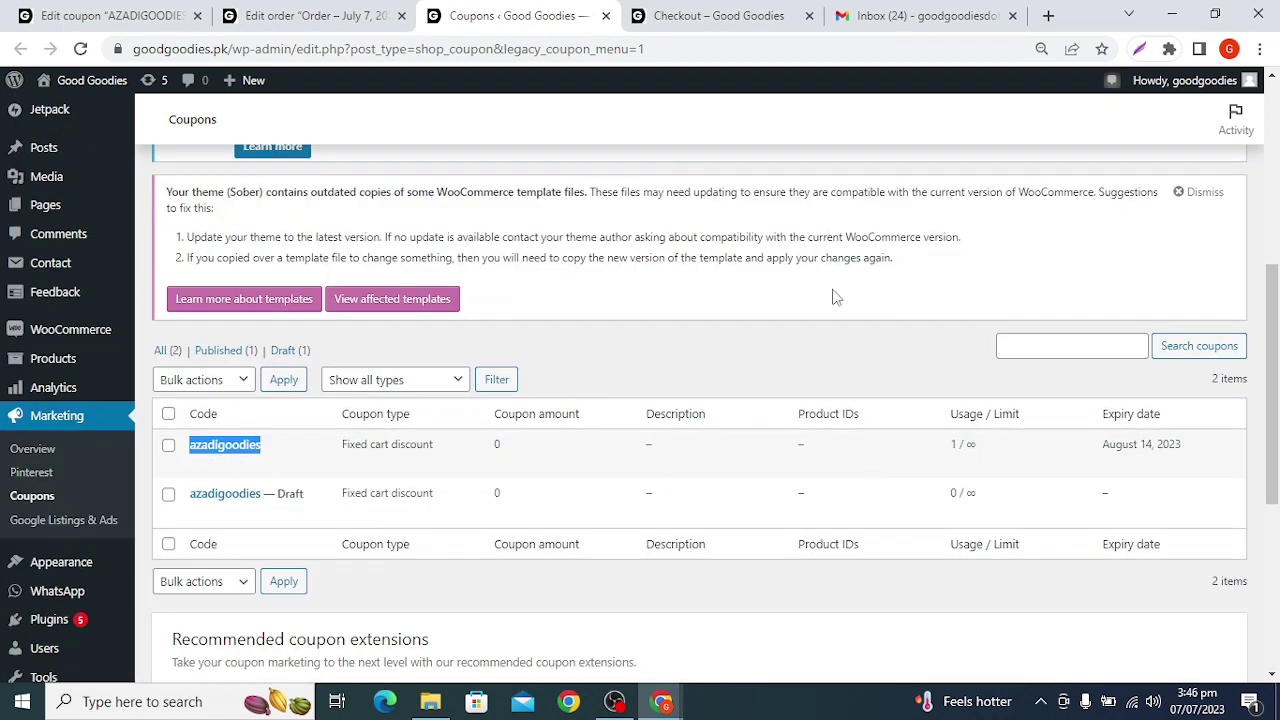
scroll(836, 297, down, 1)
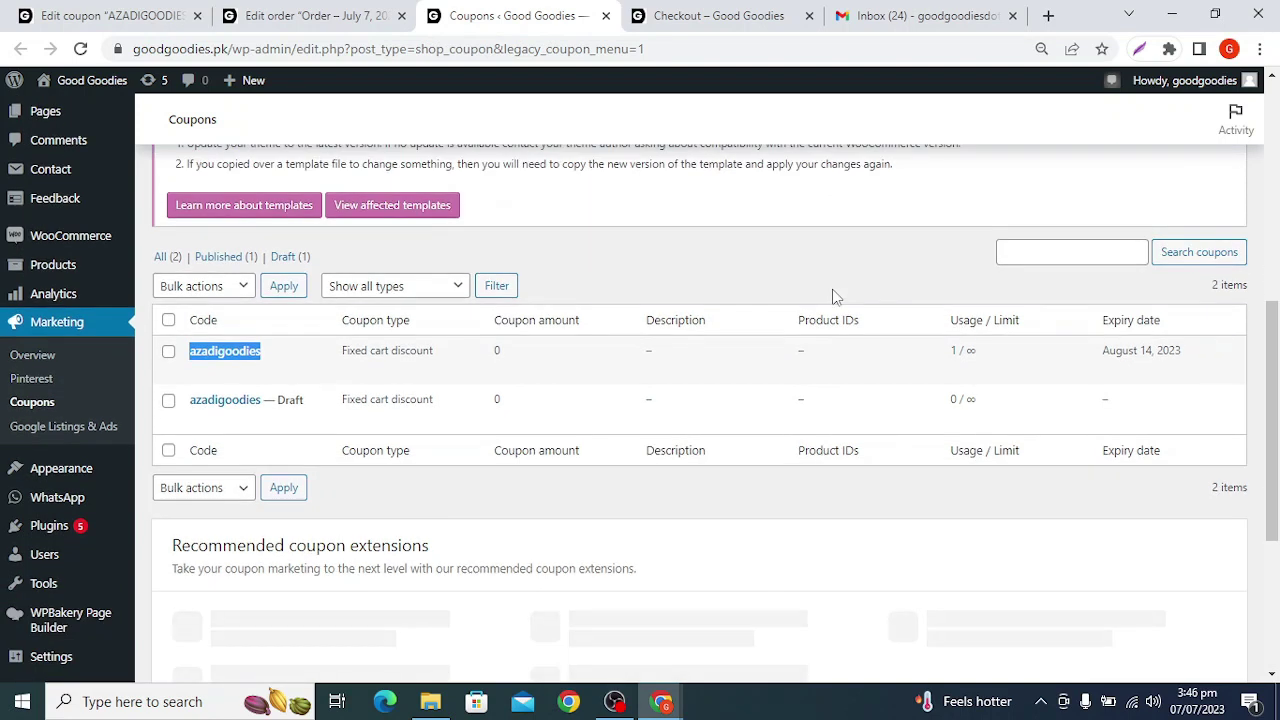
scroll(808, 300, up, 3)
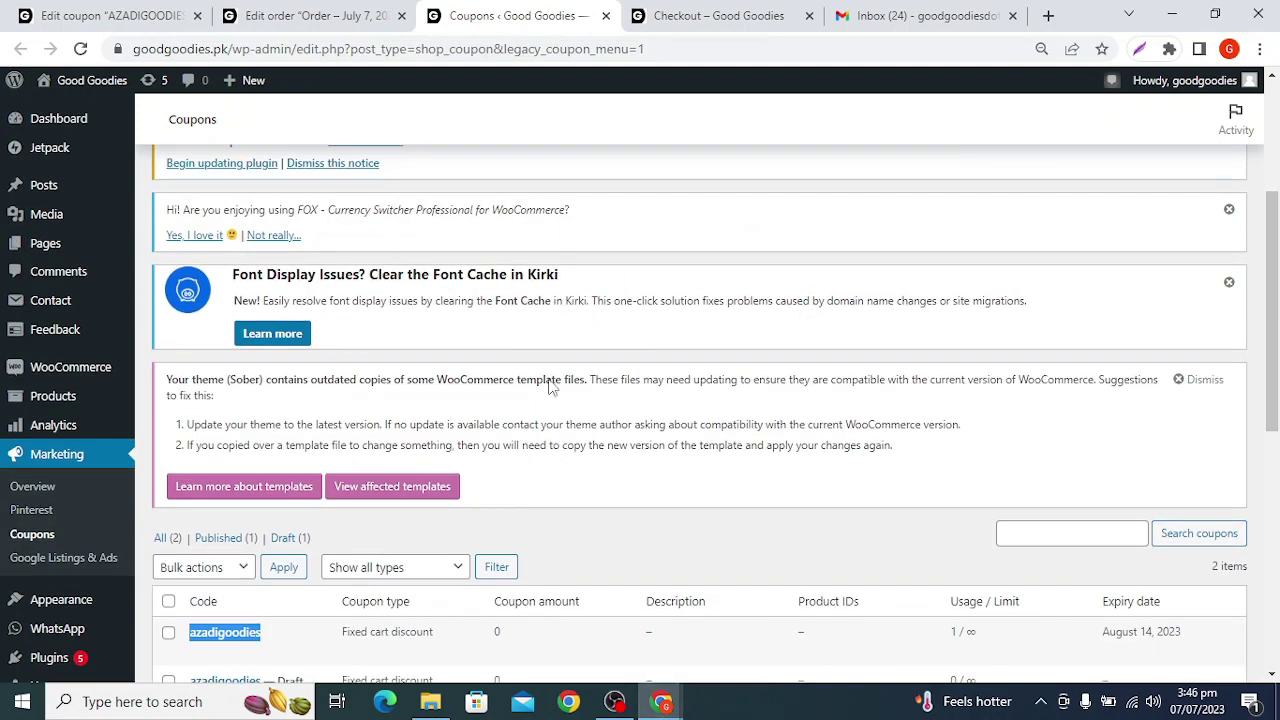
scroll(712, 410, down, 2)
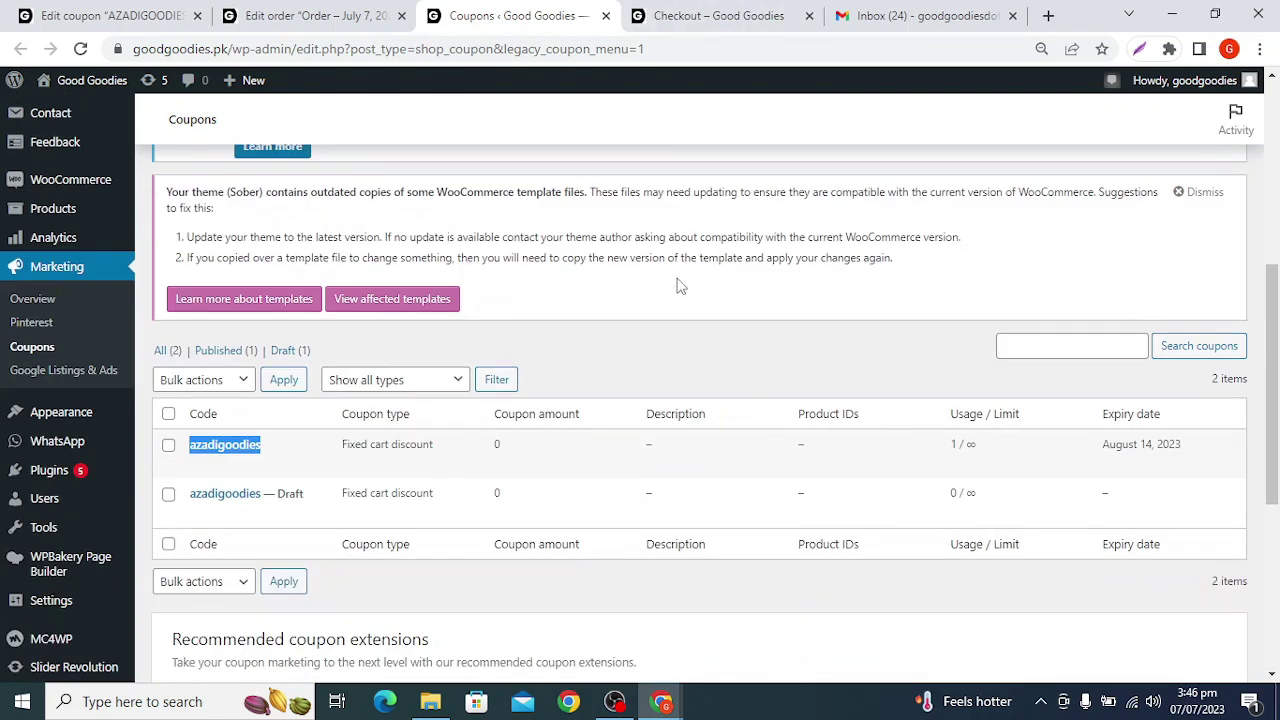
Return to the AZADIGOODIES coupon's edit page and go from there to the WordPress dashboard.
click(100, 15)
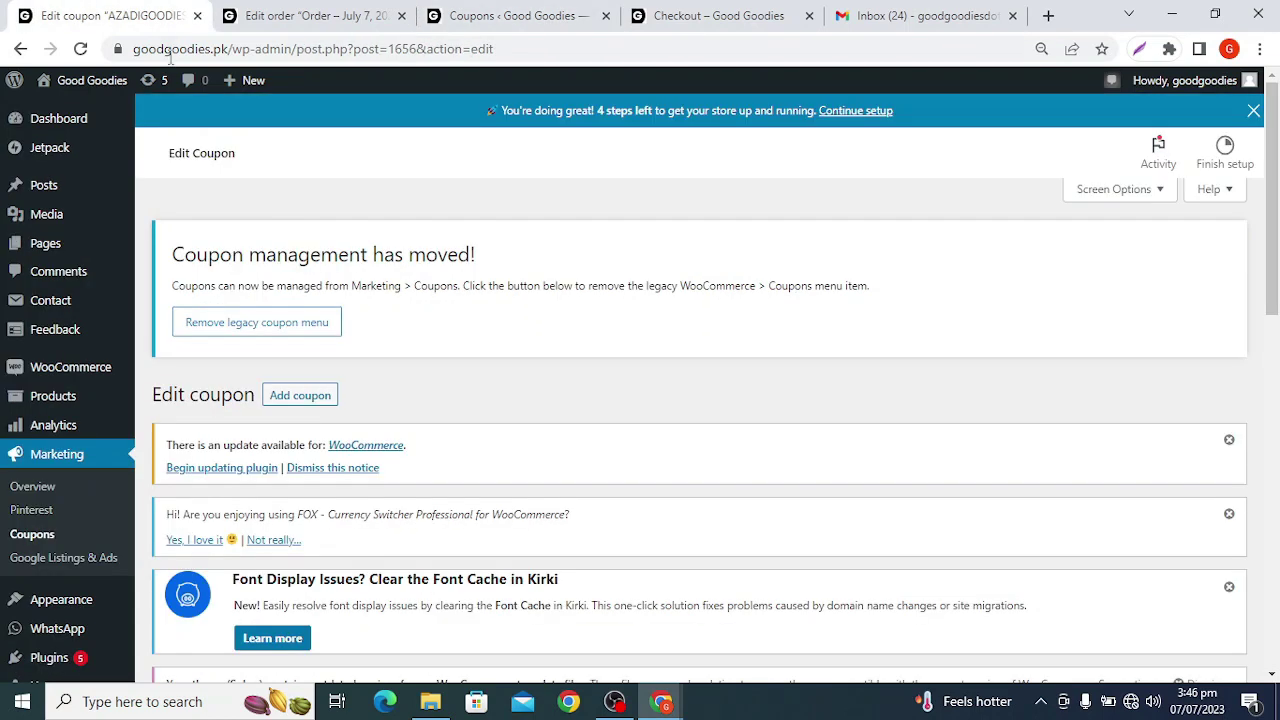
click(55, 118)
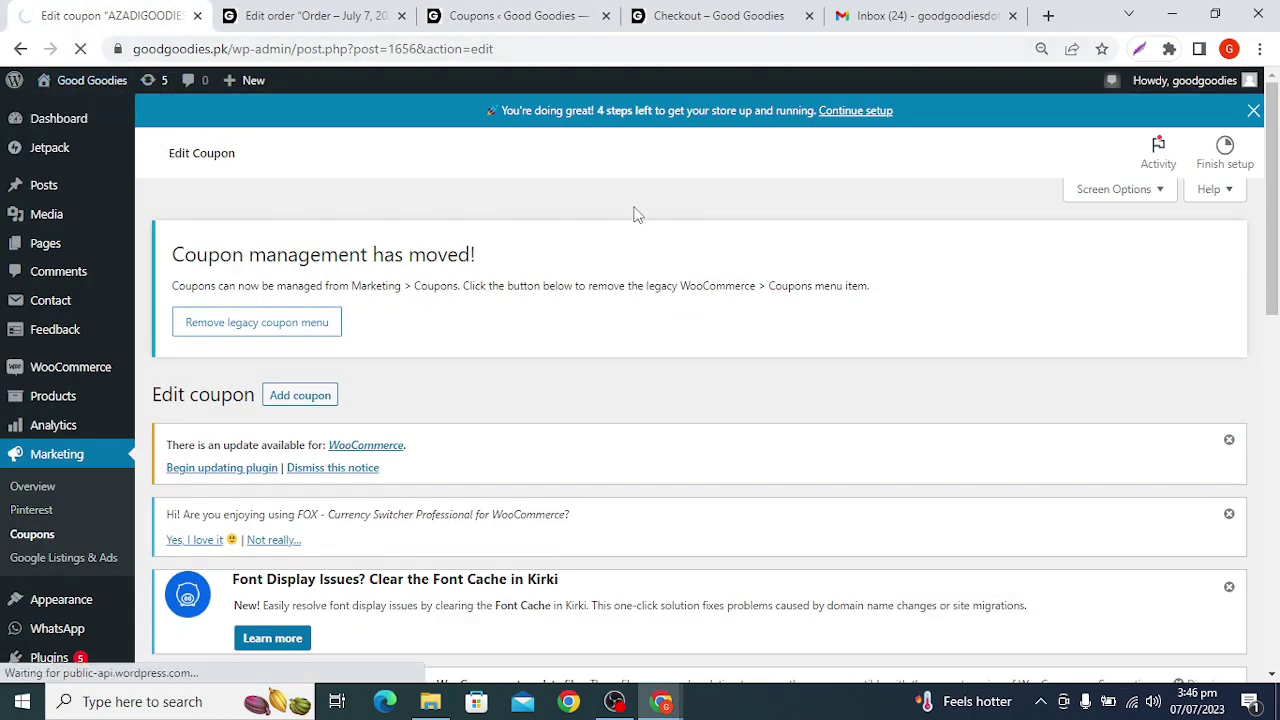